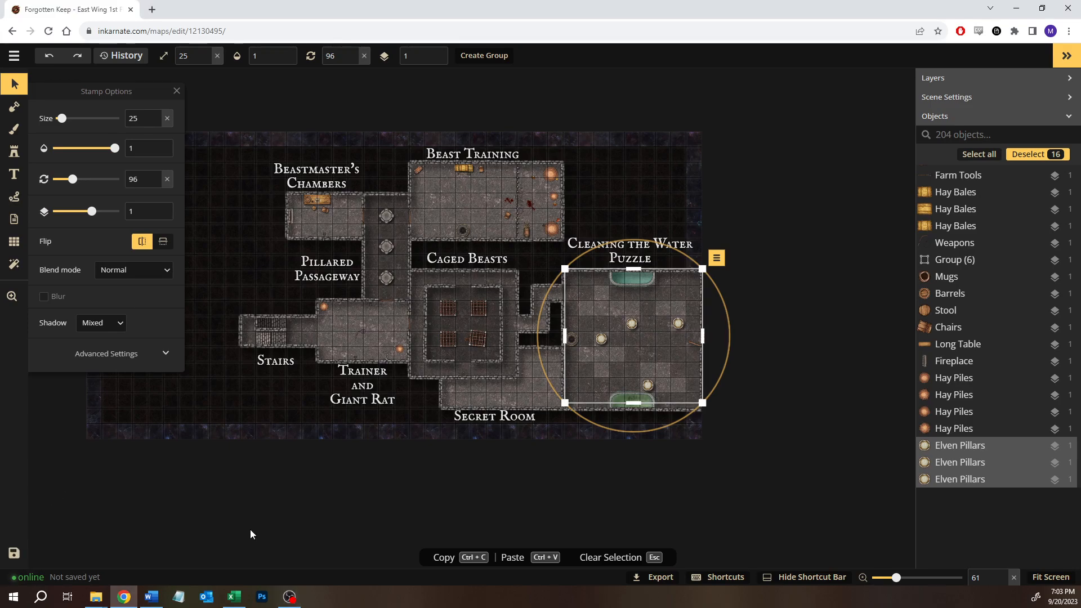
# Clear the stamp selection and look over the floor plans on Sheet1 of the Forgotten Keep Map workbook in Excel
pyautogui.click(214, 521)
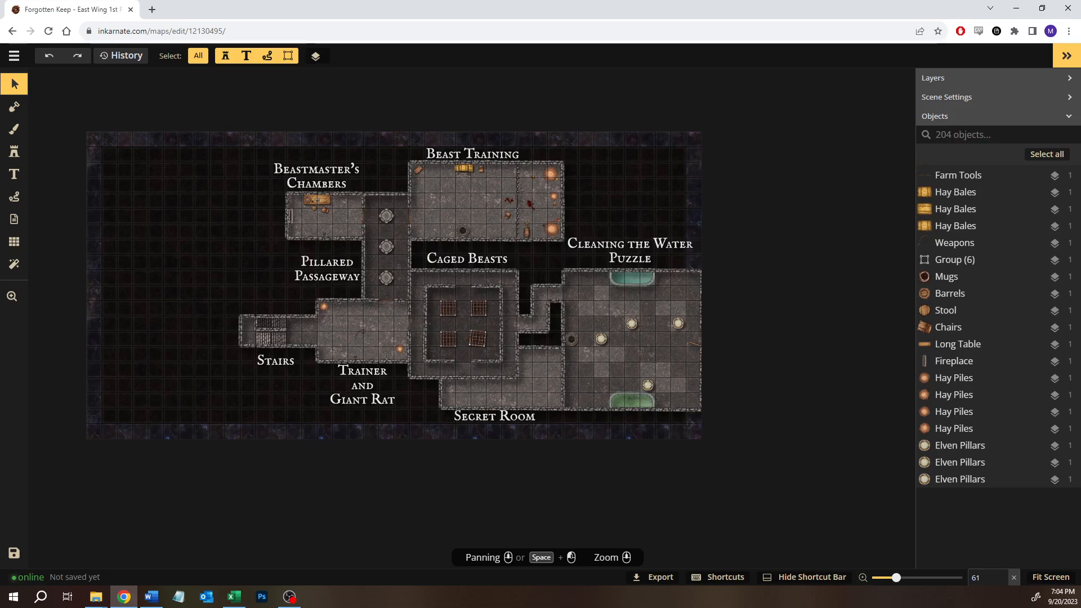
pyautogui.click(234, 597)
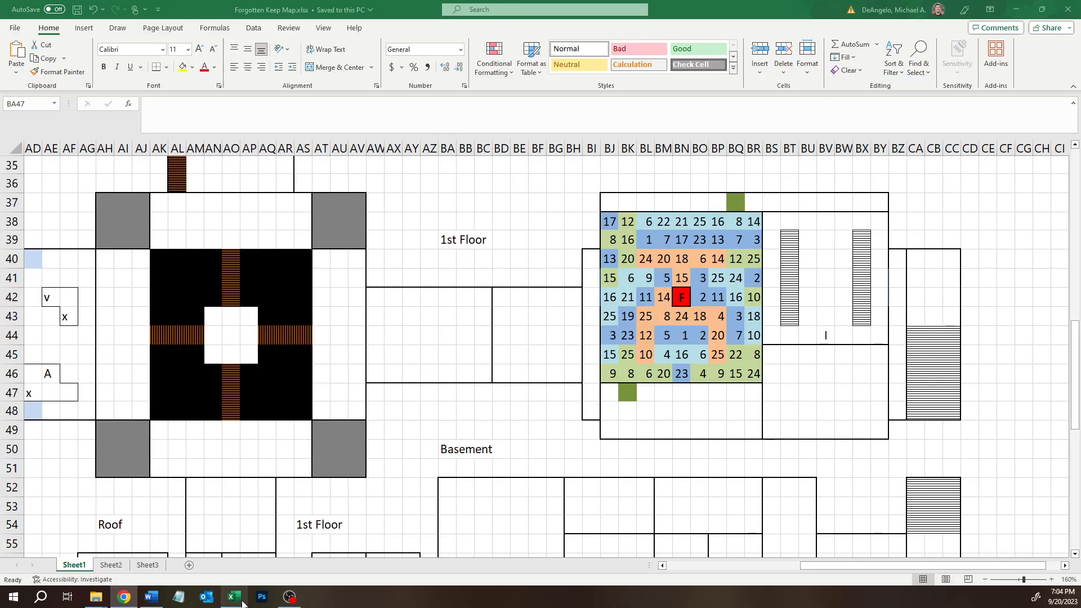
pyautogui.scroll(-4, 475, 366)
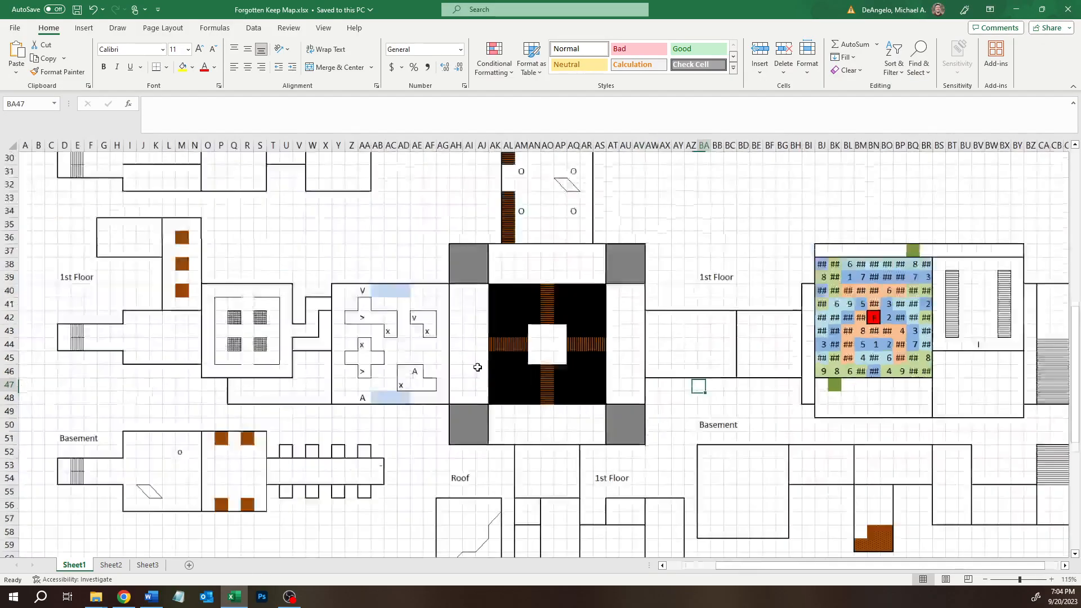
pyautogui.scroll(4, 656, 307)
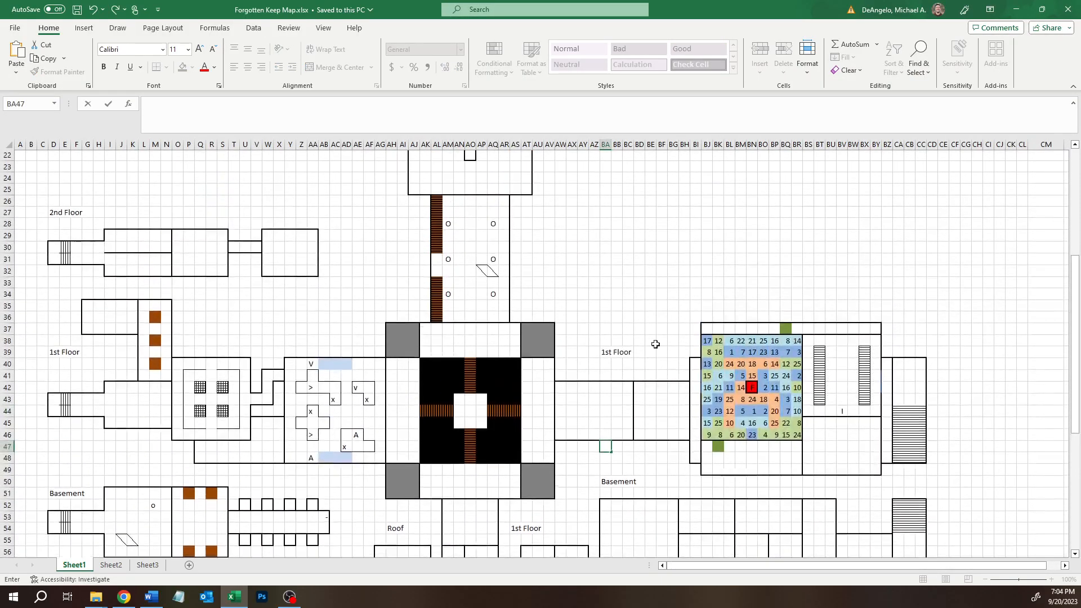
pyautogui.hscroll(1, 716, 571)
pyautogui.scroll(6, 455, 231)
pyautogui.scroll(1, 456, 240)
pyautogui.scroll(-11, 431, 264)
pyautogui.scroll(-2, 431, 264)
pyautogui.scroll(6, 432, 262)
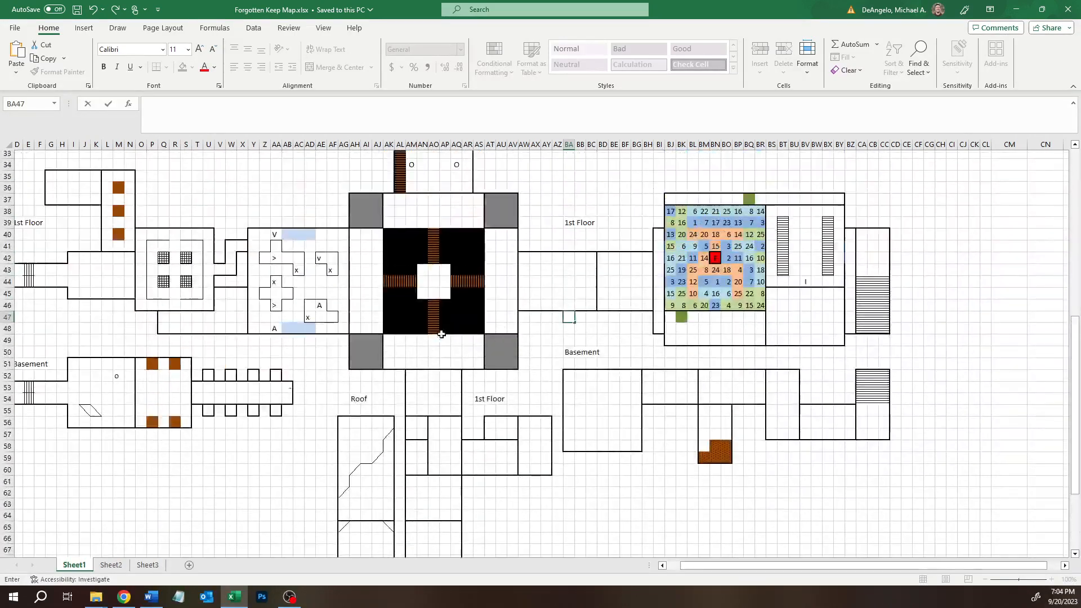
# Examine the 1st Floor plan east of the black central courtyard, spanning columns AW to CC and rows 37 to 51
pyautogui.scroll(-1, 462, 360)
pyautogui.click(595, 368)
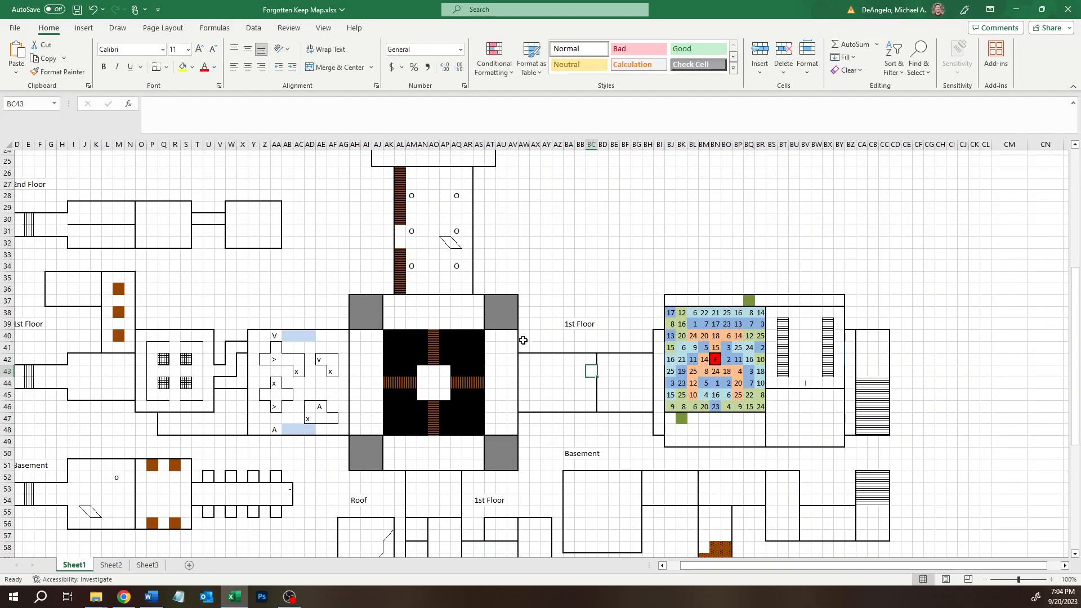
pyautogui.moveTo(524, 300); pyautogui.dragTo(883, 468)
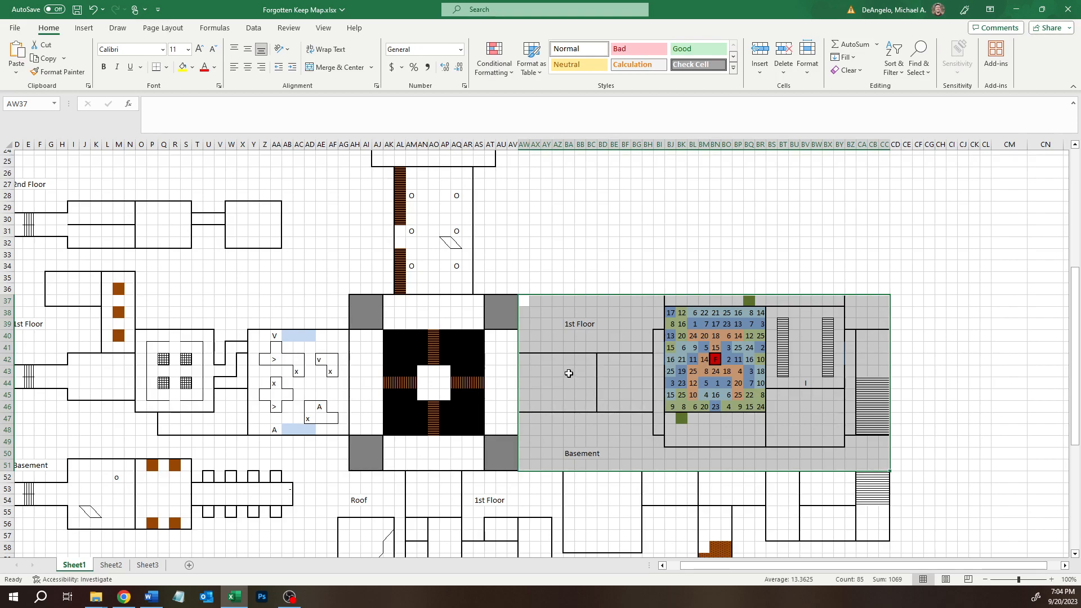
pyautogui.click(556, 344)
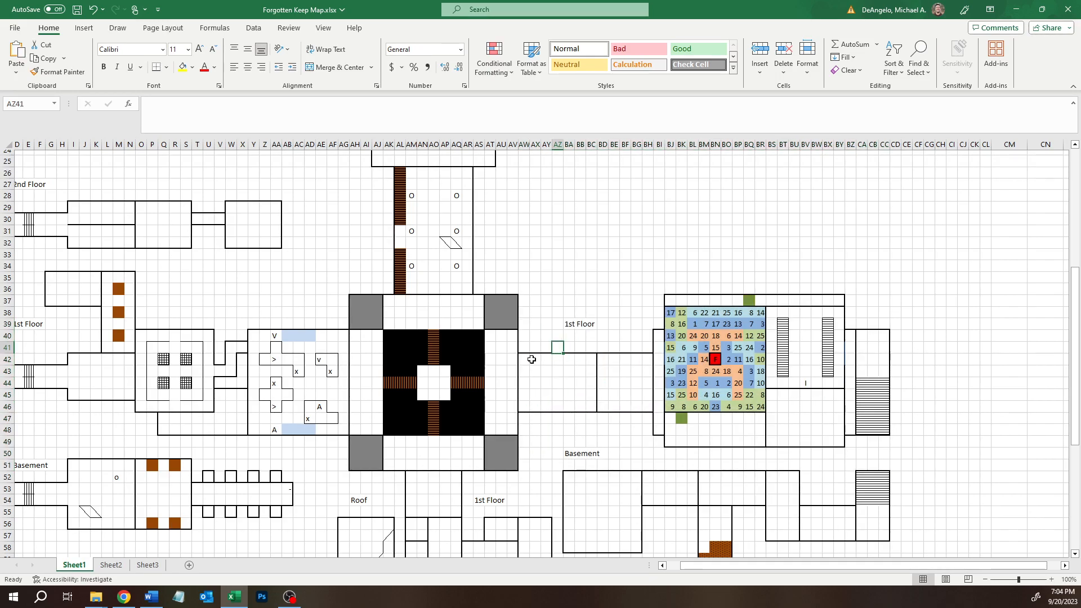
# Switch back to Inkarnate and start a new map from a region covering the whole map, with grid snapping on
pyautogui.click(127, 591)
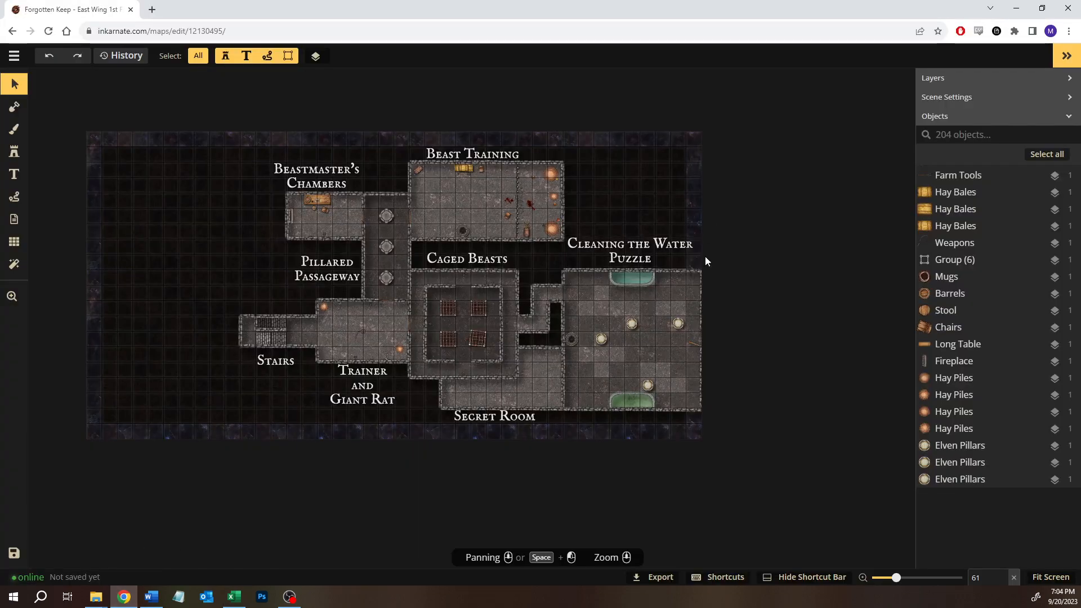
pyautogui.click(14, 56)
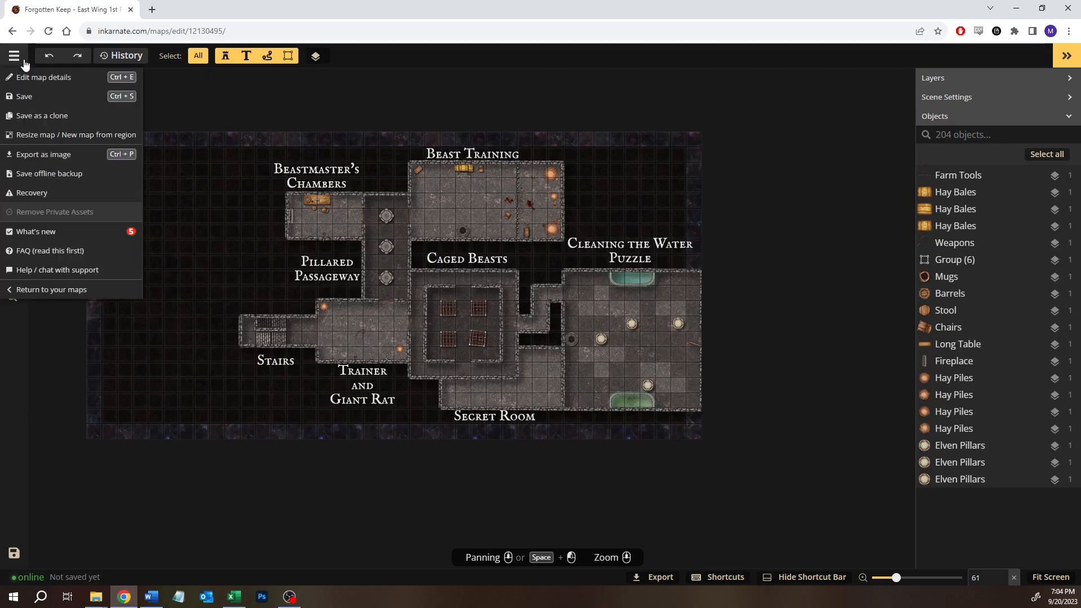
pyautogui.click(32, 141)
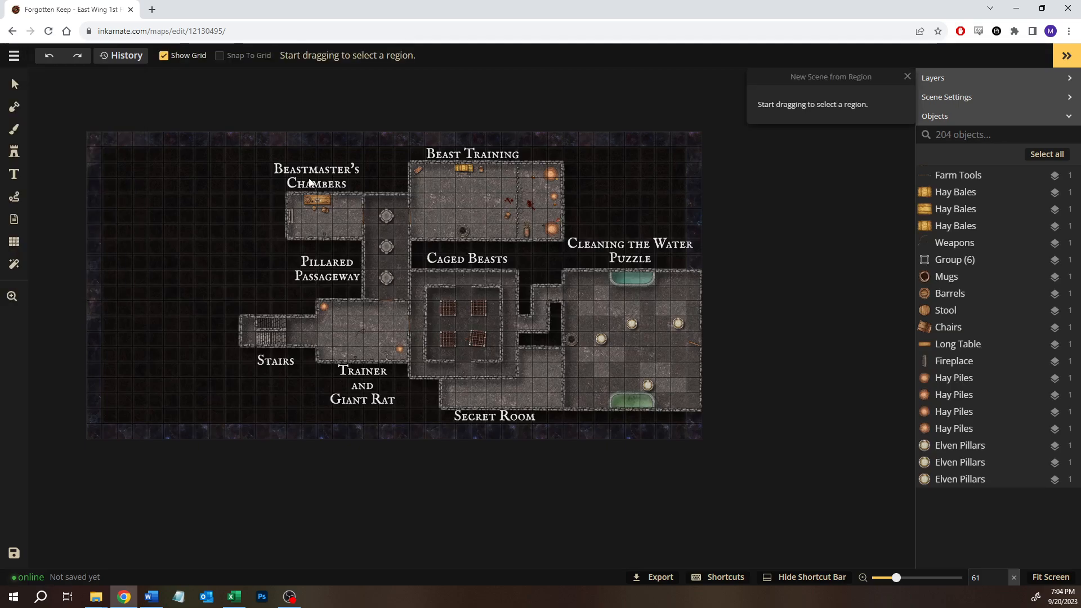
pyautogui.moveTo(86, 130); pyautogui.dragTo(700, 438)
pyautogui.click(867, 100)
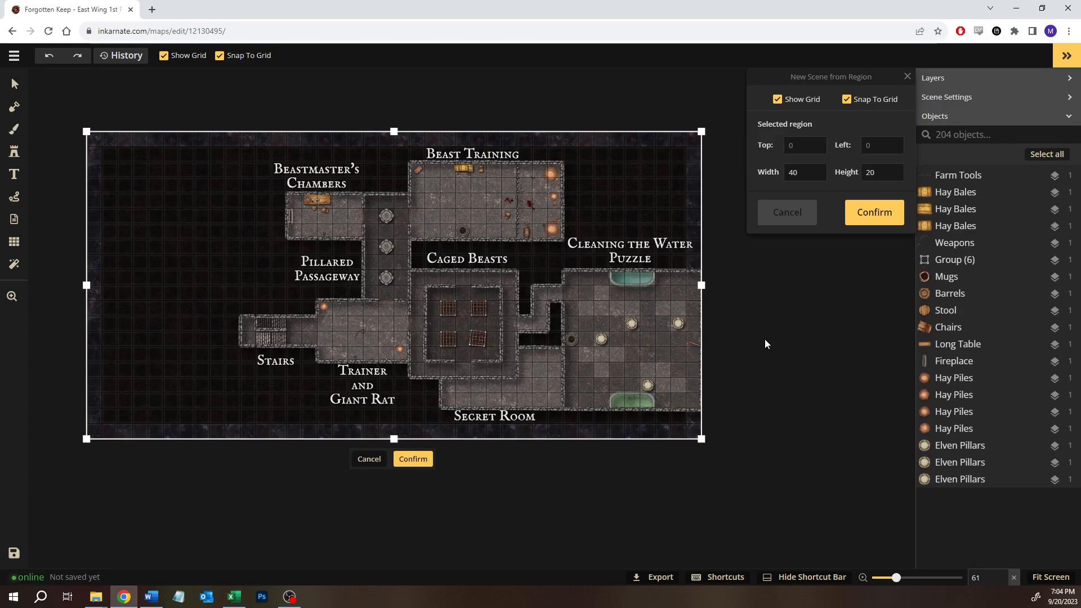
# Extend the selected region eastward to a width of 80 squares, keeping the height at 20
pyautogui.scroll(2, 714, 324)
pyautogui.scroll(-3, 714, 325)
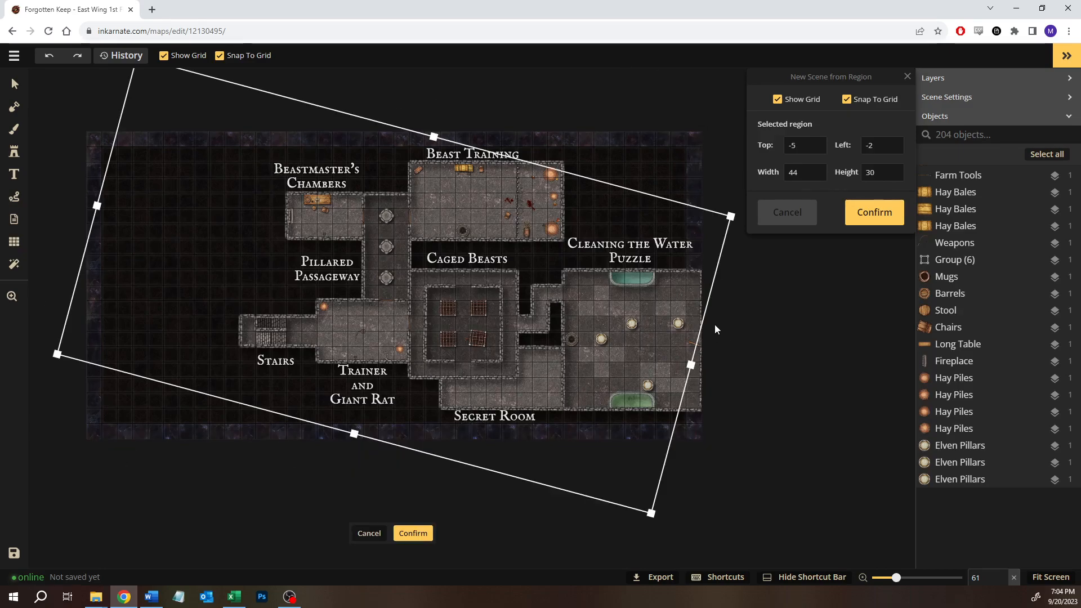
pyautogui.scroll(1, 715, 324)
pyautogui.scroll(-3, 769, 332)
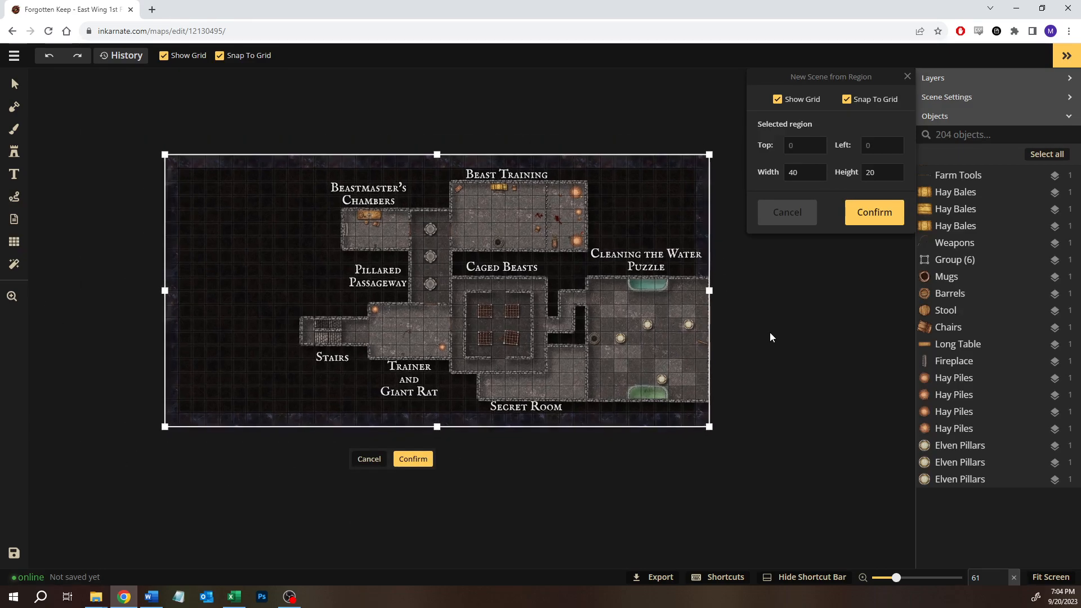
pyautogui.scroll(-2, 769, 332)
pyautogui.press('space')
pyautogui.moveTo(776, 347); pyautogui.dragTo(336, 347)
pyautogui.moveTo(287, 302); pyautogui.dragTo(676, 305)
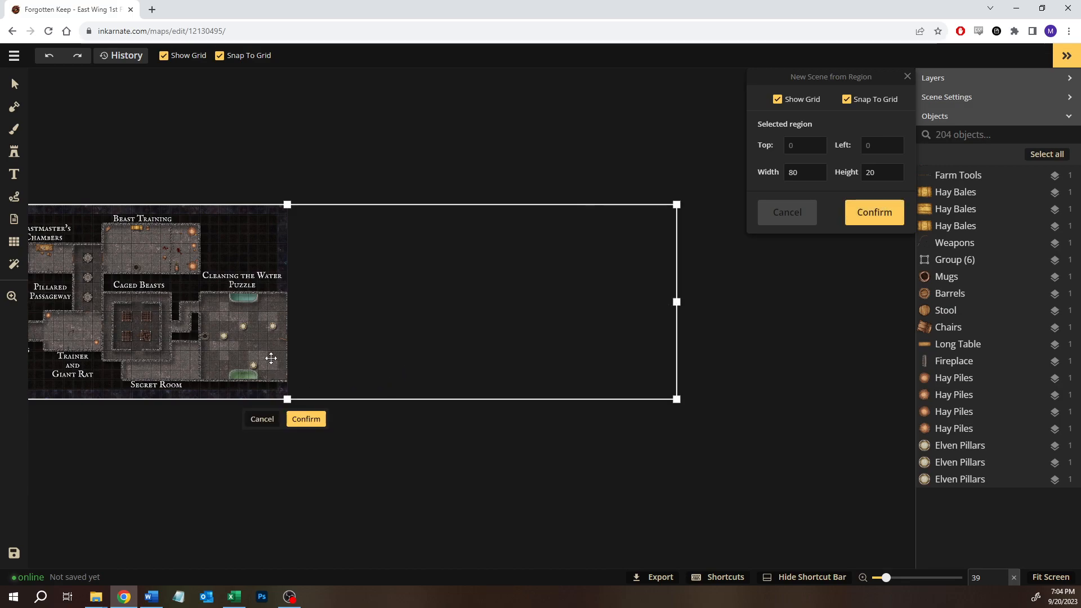
# Create the resized map from the selected region and save it as Forgotten Keep - East Wing 1st Floor
pyautogui.click(873, 219)
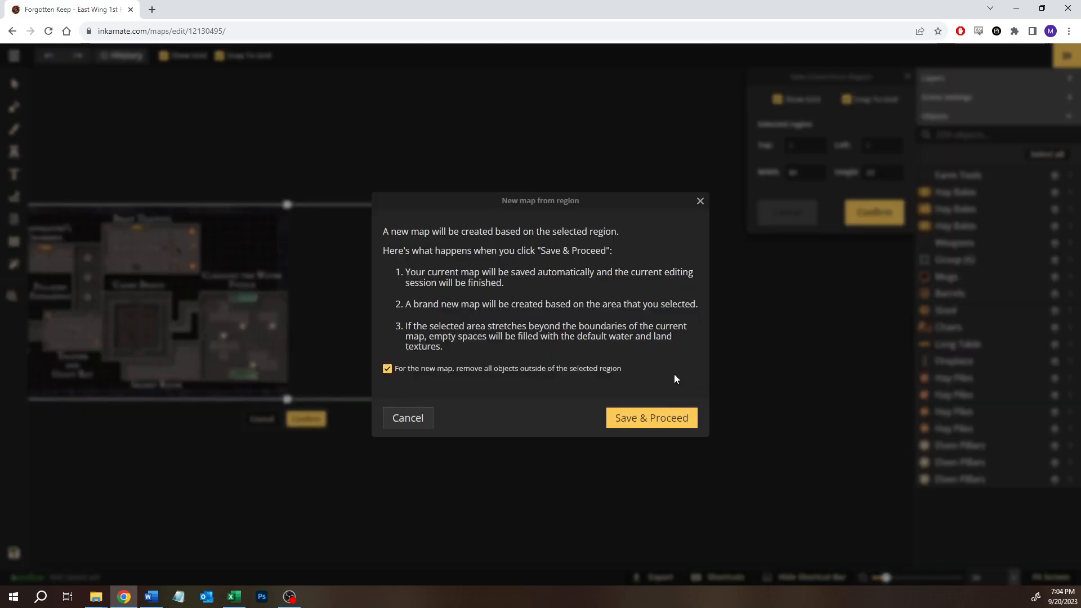
pyautogui.click(411, 369)
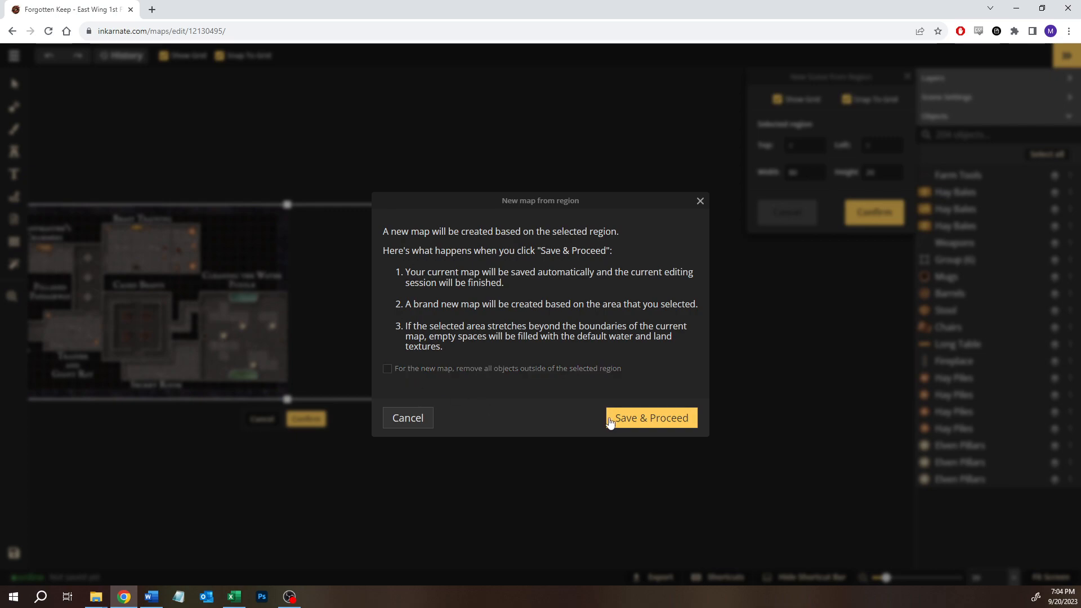
pyautogui.click(642, 422)
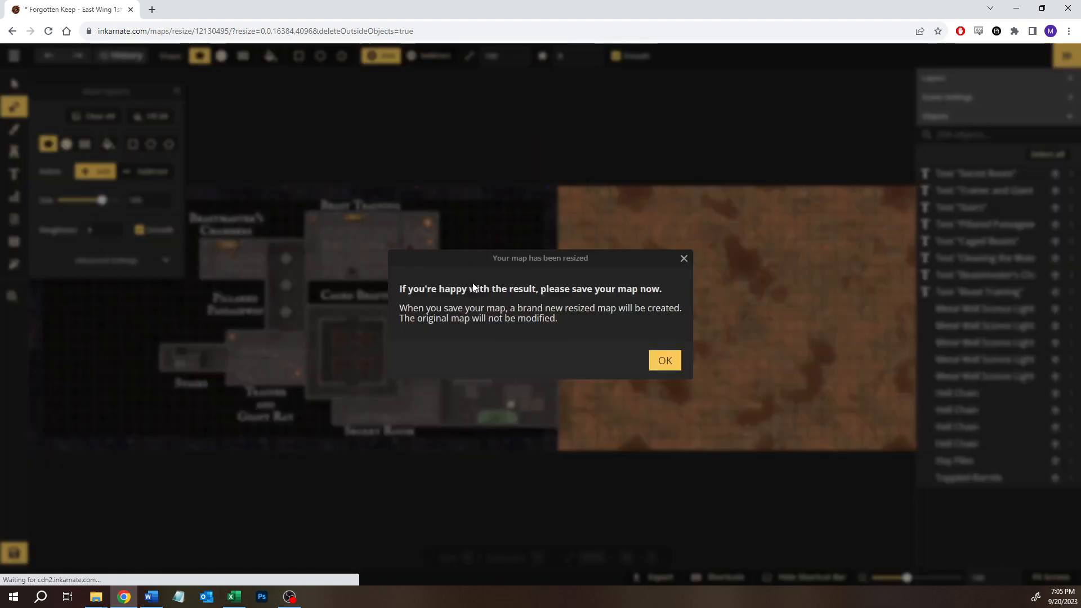
pyautogui.click(664, 360)
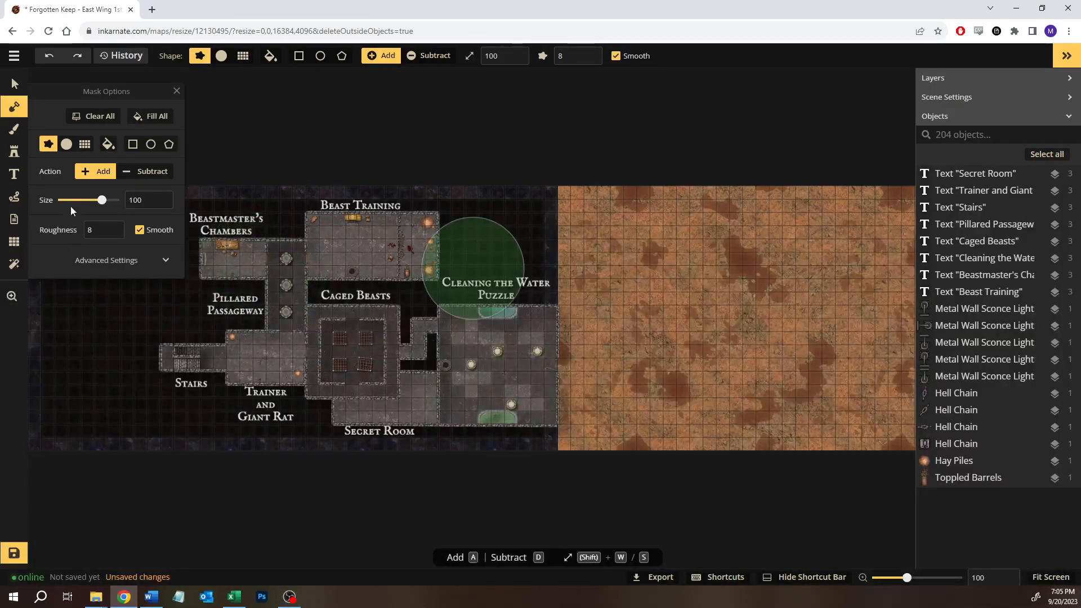
pyautogui.click(14, 553)
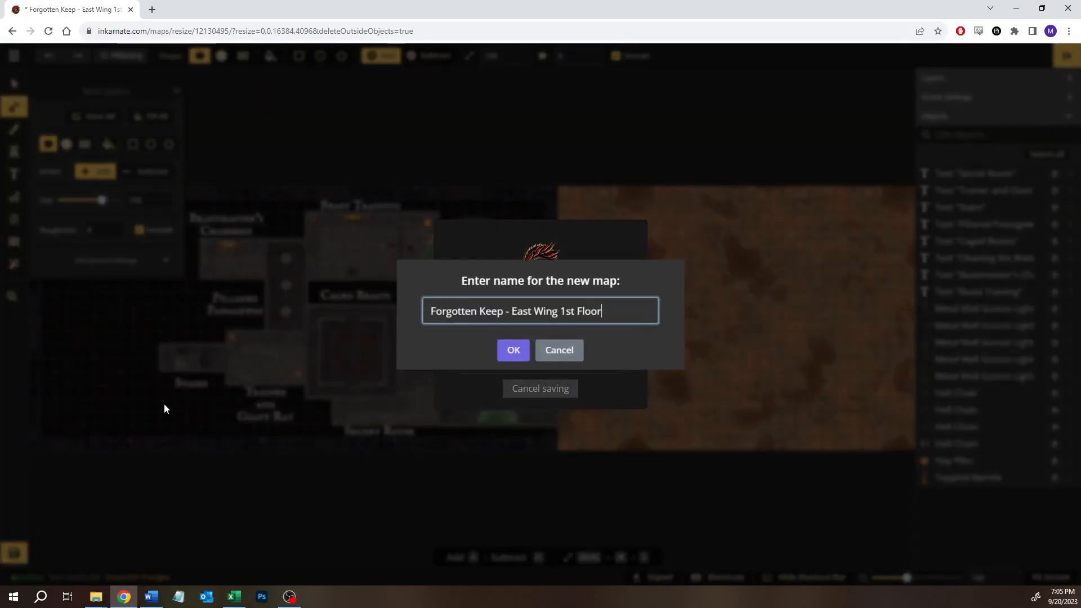
pyautogui.click(517, 350)
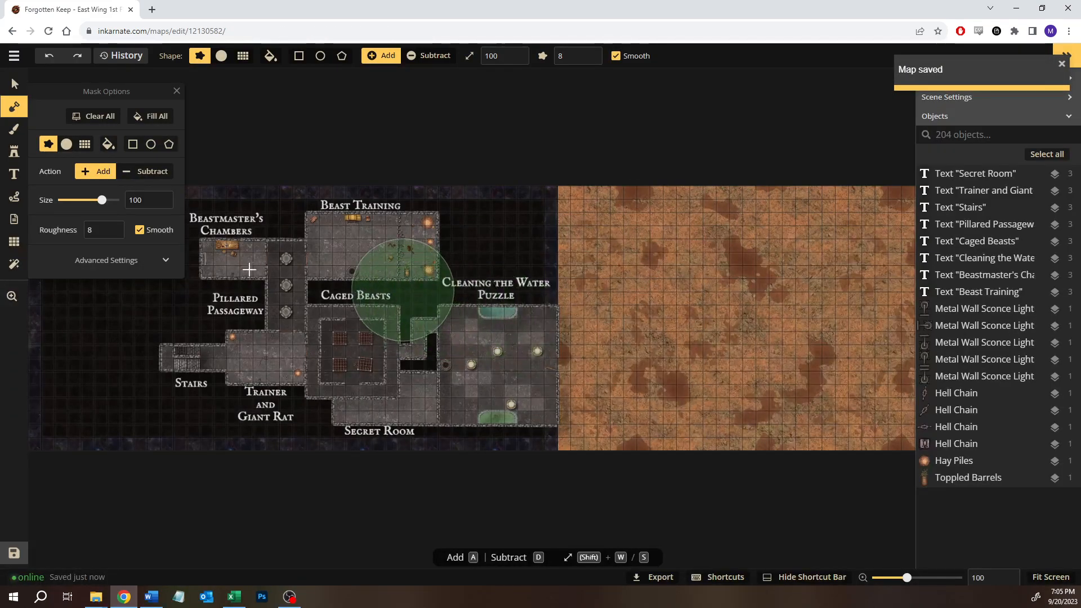
# Try painting the green grass texture on the background with a round brush along the old map's eastern edge, and undo the stroke
pyautogui.click(14, 84)
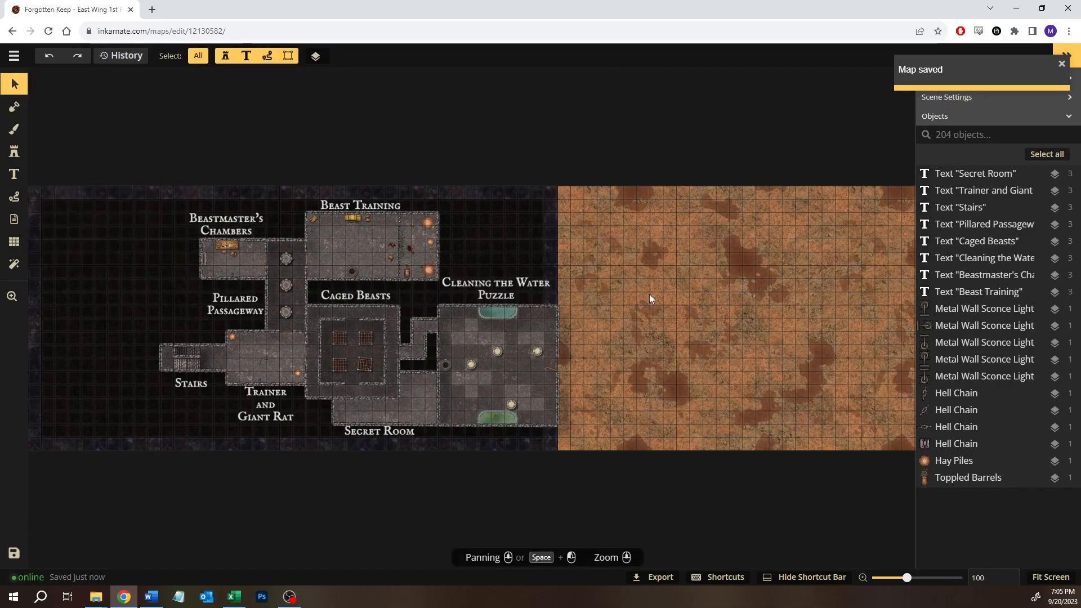
pyautogui.click(15, 152)
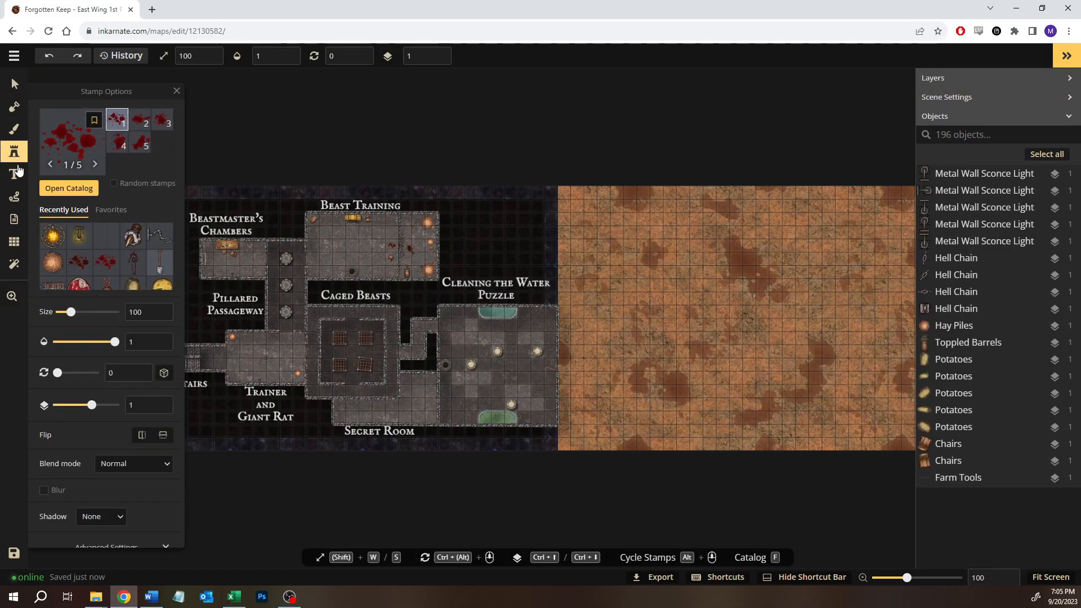
pyautogui.click(13, 131)
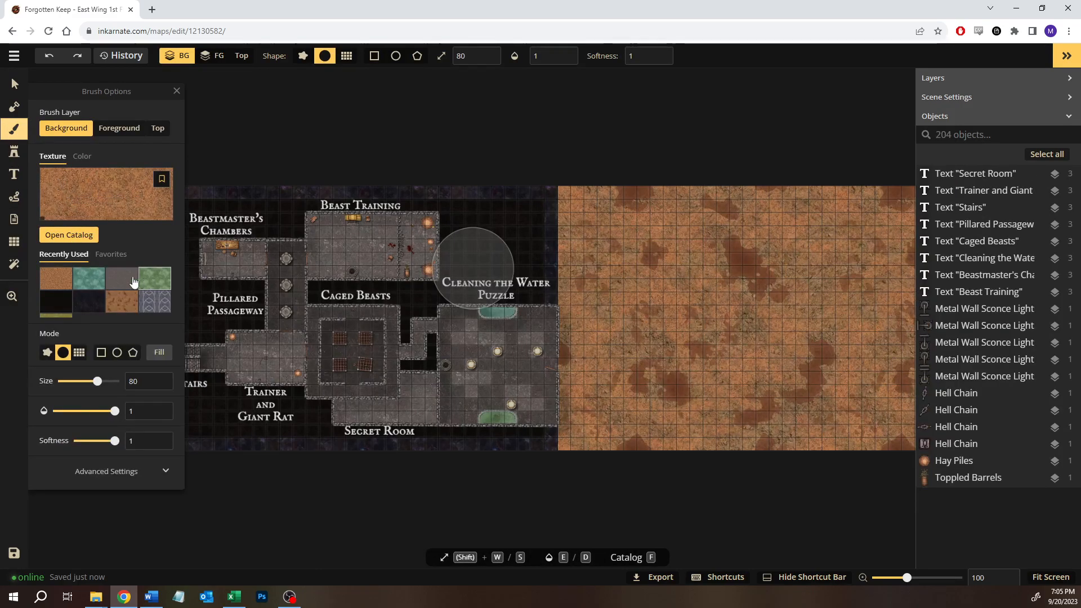
pyautogui.scroll(-1, 84, 290)
pyautogui.click(69, 303)
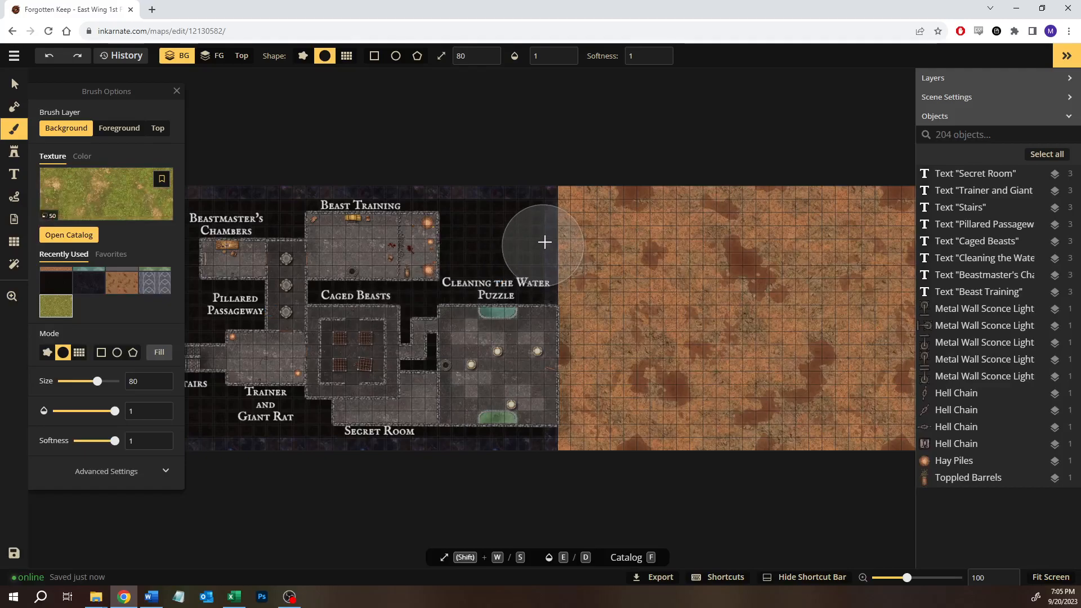
pyautogui.moveTo(529, 241)
pyautogui.mouseDown()
pyautogui.moveTo(553, 242)
pyautogui.moveTo(552, 433)
pyautogui.mouseUp()
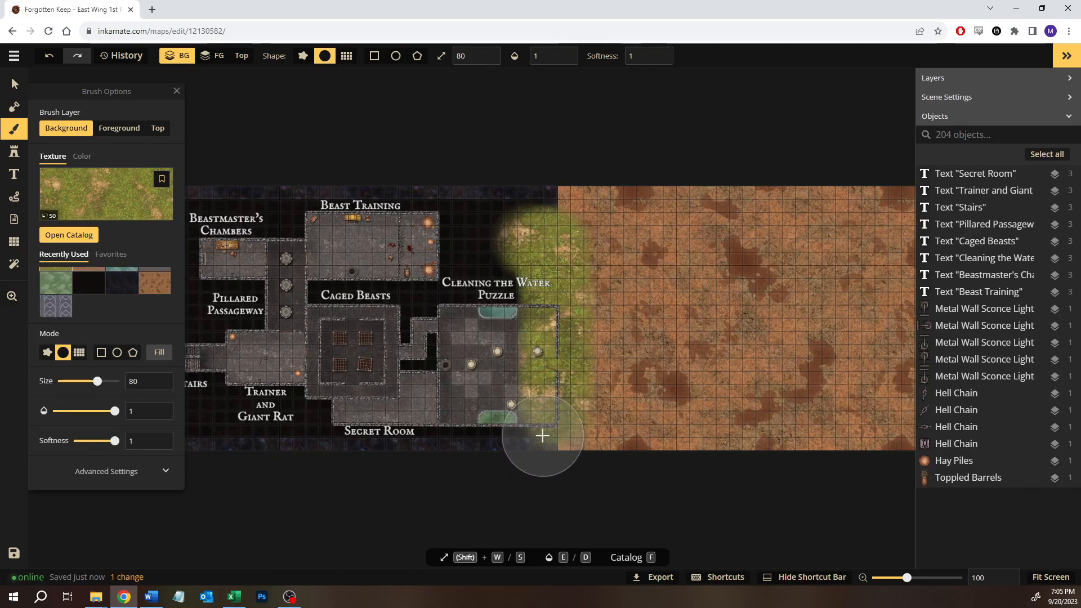
pyautogui.hotkey('ctrl', 'z')
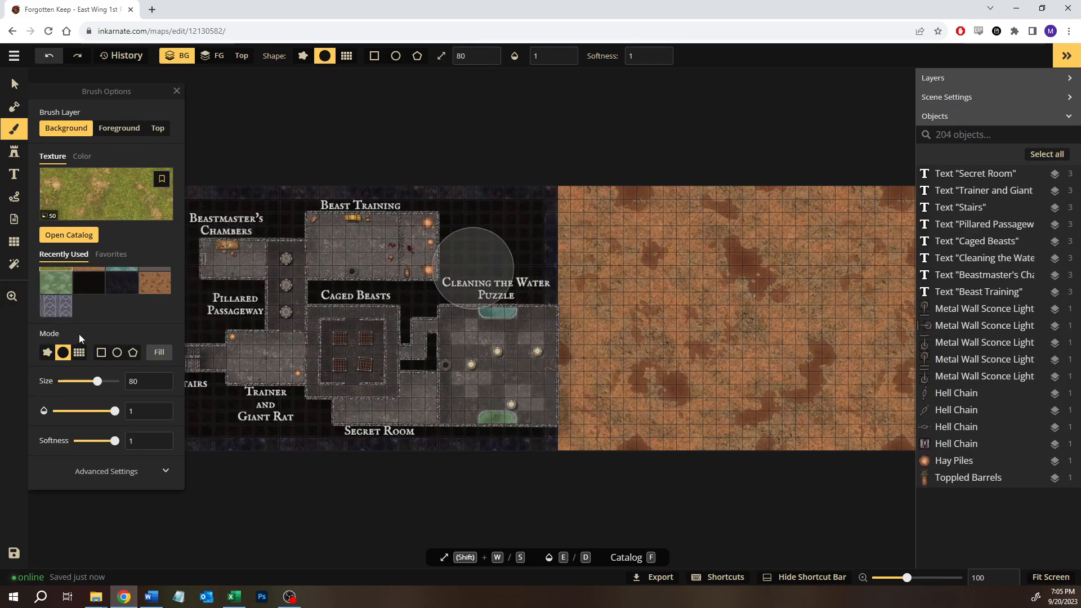
# Fill a grid-snapped rectangle of 3 by 3 squares with the grass texture above the Cleaning the Water Puzzle label
pyautogui.click(99, 354)
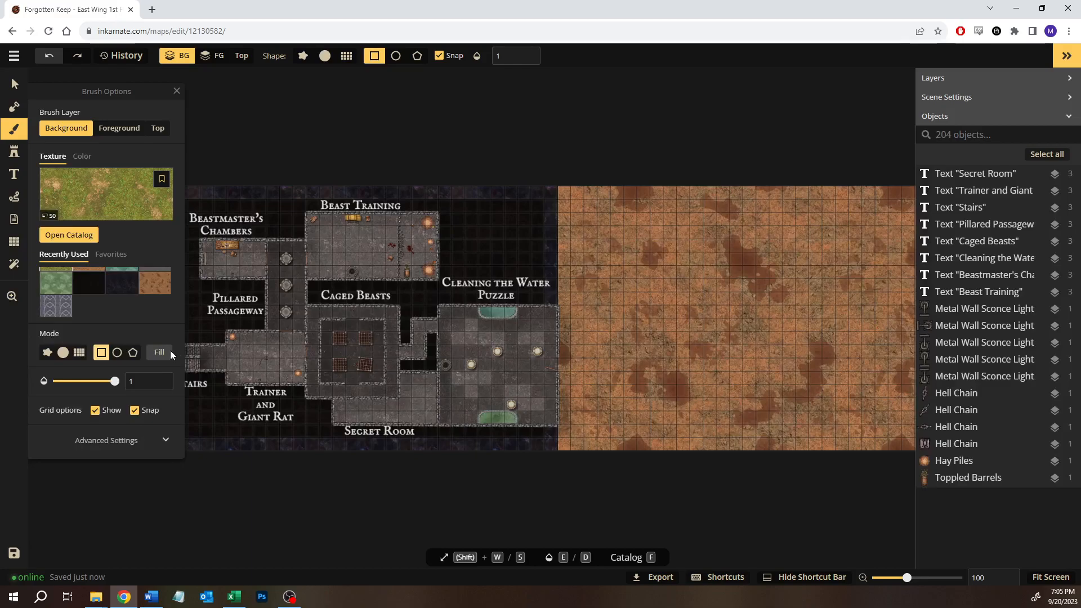
pyautogui.moveTo(492, 226); pyautogui.dragTo(528, 272)
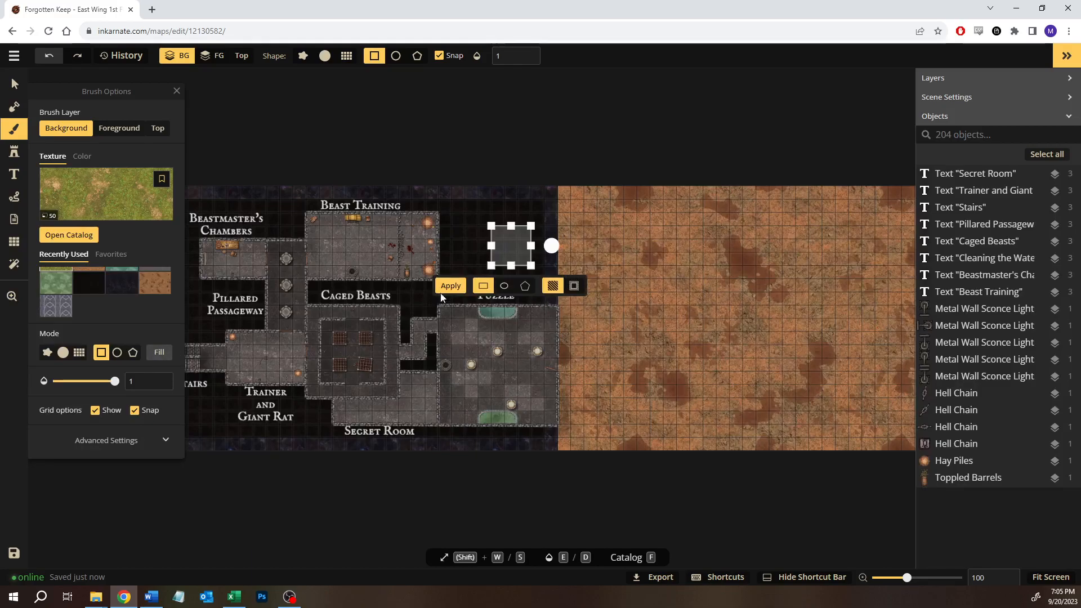
pyautogui.click(453, 286)
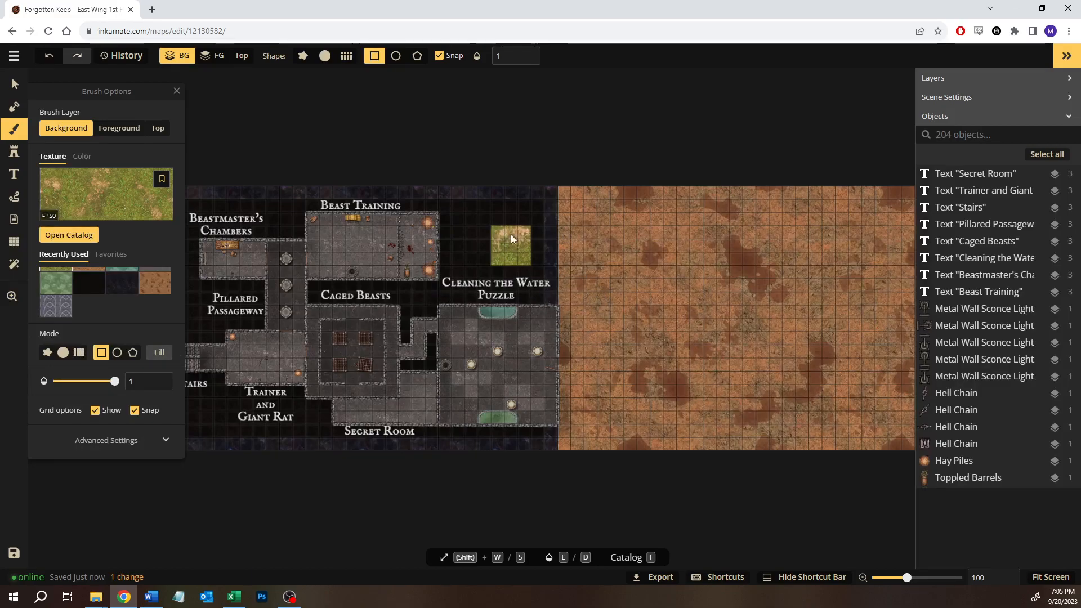
pyautogui.scroll(5, 549, 241)
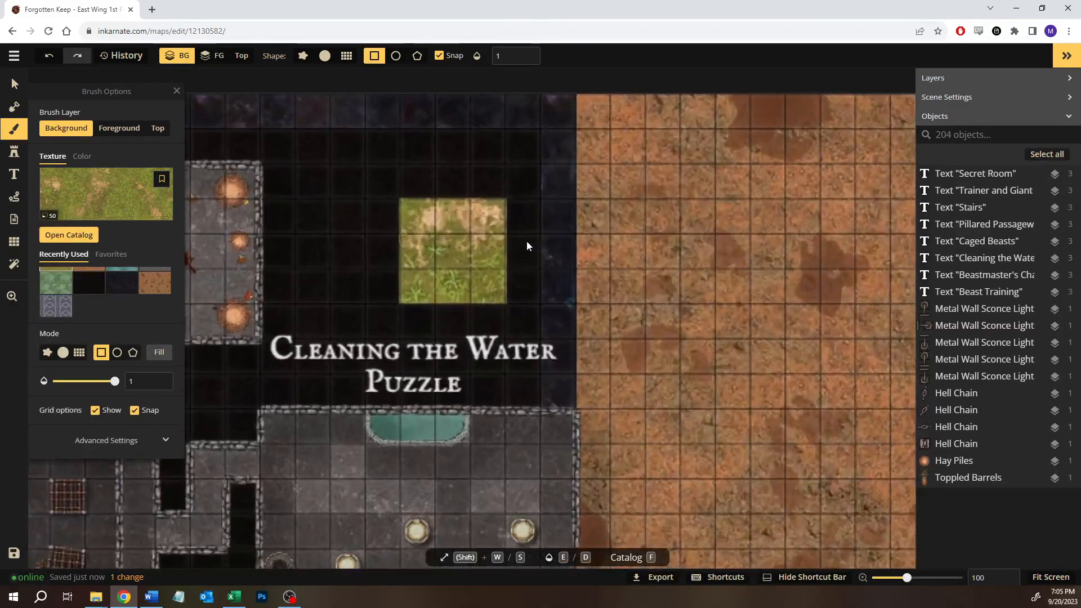
pyautogui.scroll(5, 526, 241)
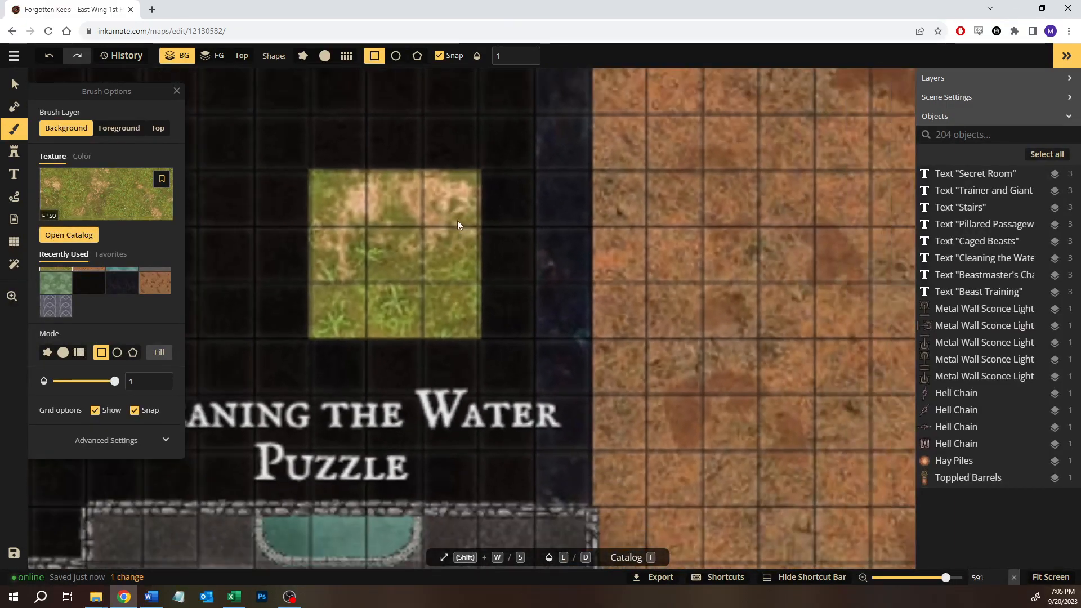
# Fill a second grass rectangle overlapping the first patch's upper right corner, and undo both grass fills
pyautogui.scroll(-5, 458, 225)
pyautogui.moveTo(416, 180); pyautogui.dragTo(499, 276)
pyautogui.click(417, 281)
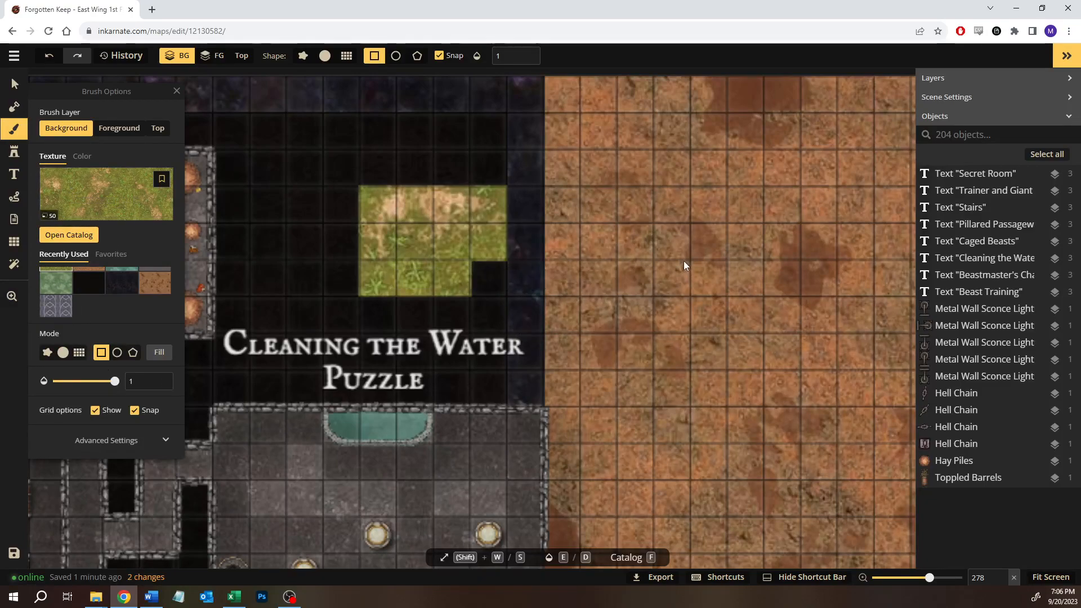
pyautogui.hotkey('ctrl', 'z')
pyautogui.hotkey('ctrl', 'z')
pyautogui.scroll(-1, 608, 326)
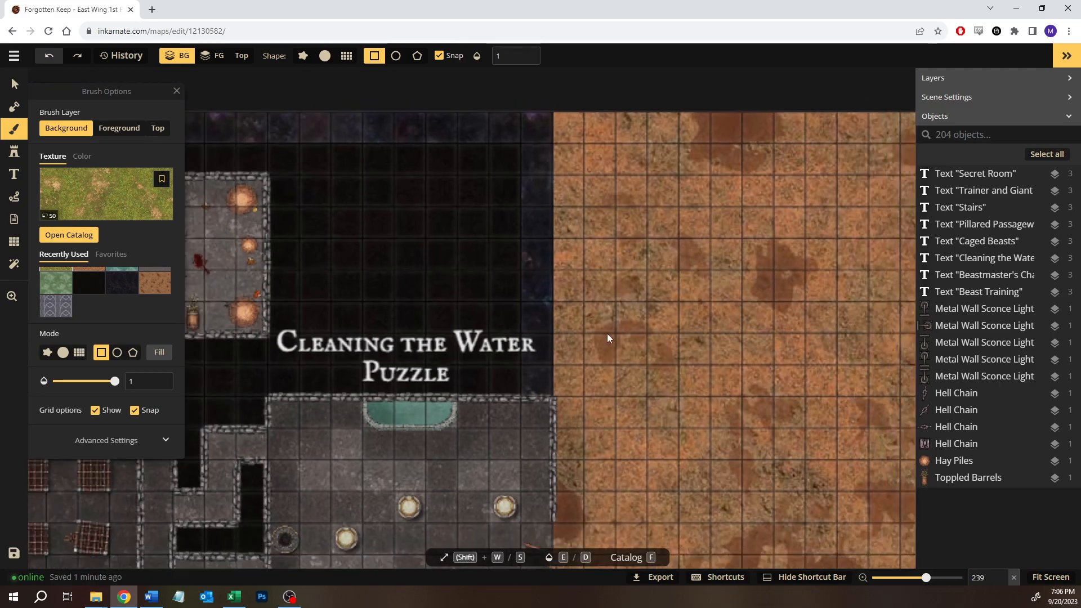
pyautogui.scroll(-3, 607, 334)
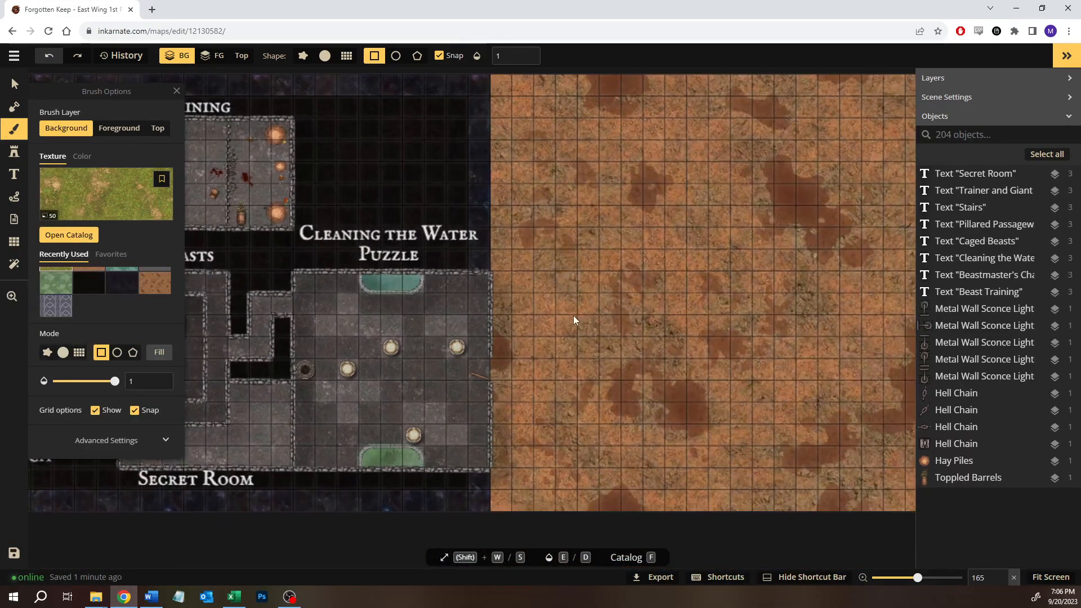
# Fill a grid-snapped rectangle of 2 by 3 squares with the grey stone texture over the Secret Room's eastern end
pyautogui.moveTo(403, 323); pyautogui.dragTo(619, 288)
pyautogui.scroll(1, 128, 299)
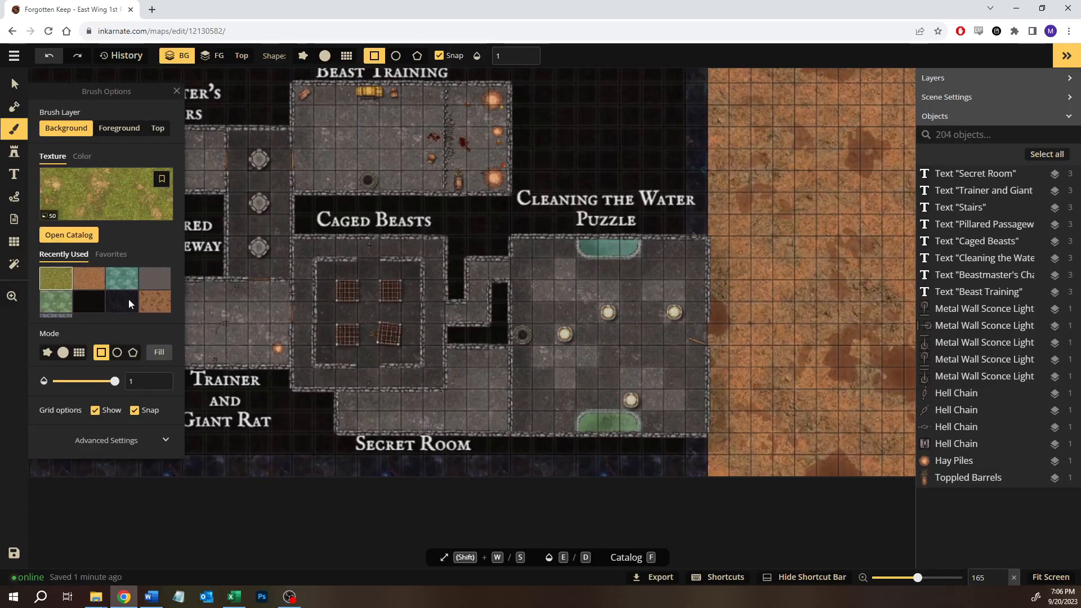
pyautogui.click(155, 278)
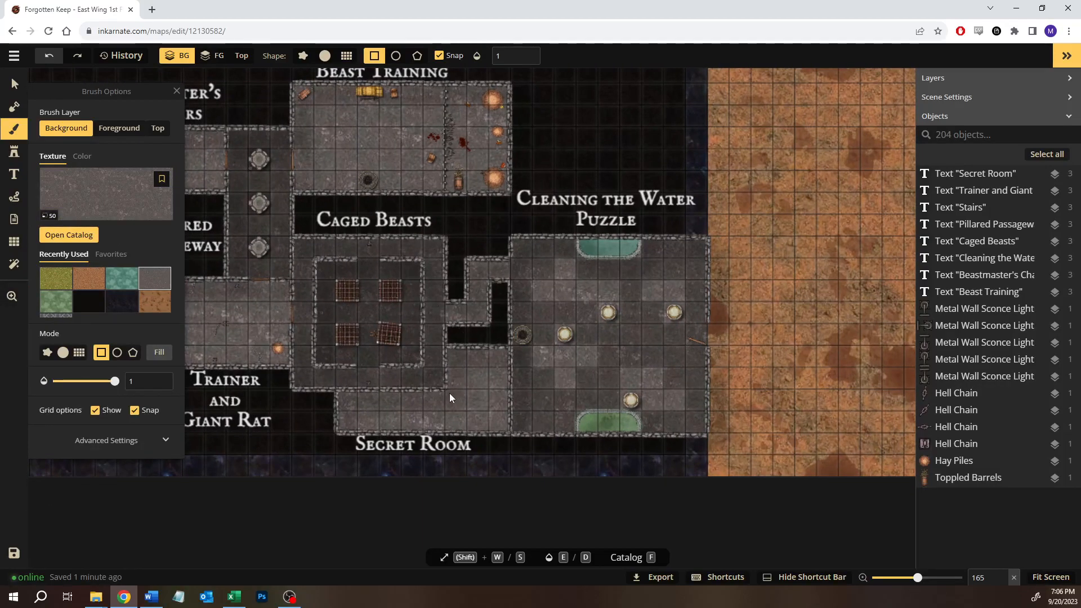
pyautogui.moveTo(461, 370)
pyautogui.mouseDown()
pyautogui.moveTo(505, 411)
pyautogui.moveTo(503, 426)
pyautogui.mouseUp()
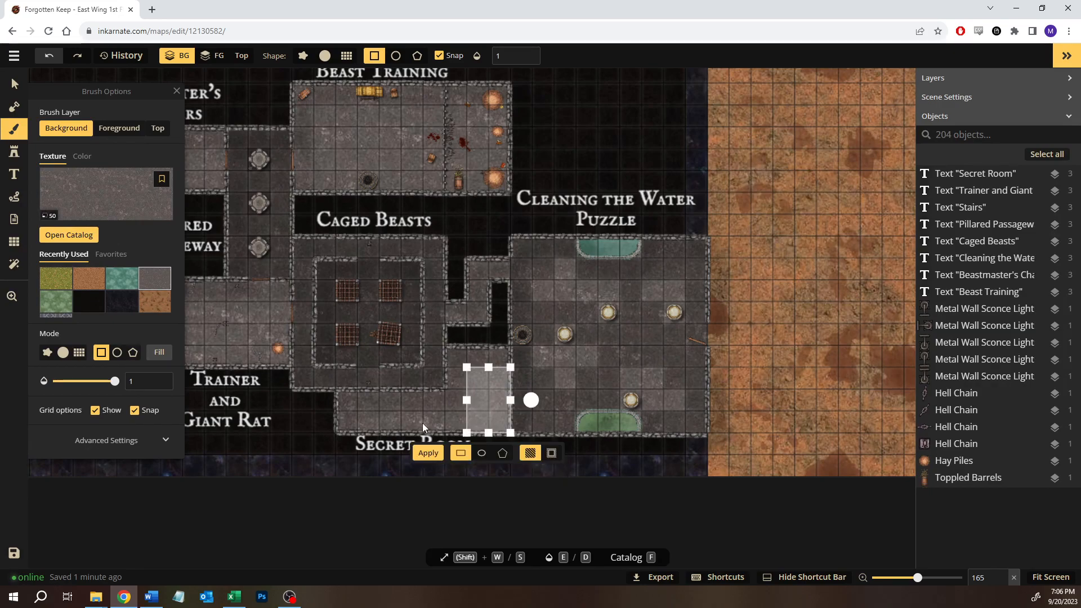
pyautogui.click(423, 455)
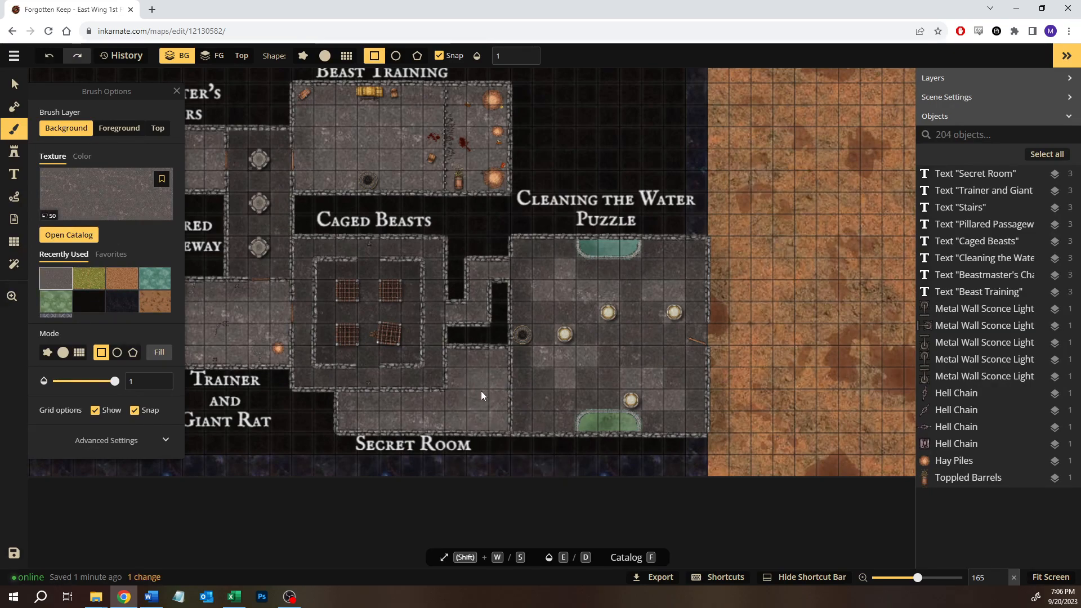
# Switch to the Excel floor plan and examine the sizes of the 1st Floor's two connecting rooms and the coloured number puzzle room
pyautogui.moveTo(756, 285); pyautogui.dragTo(568, 259)
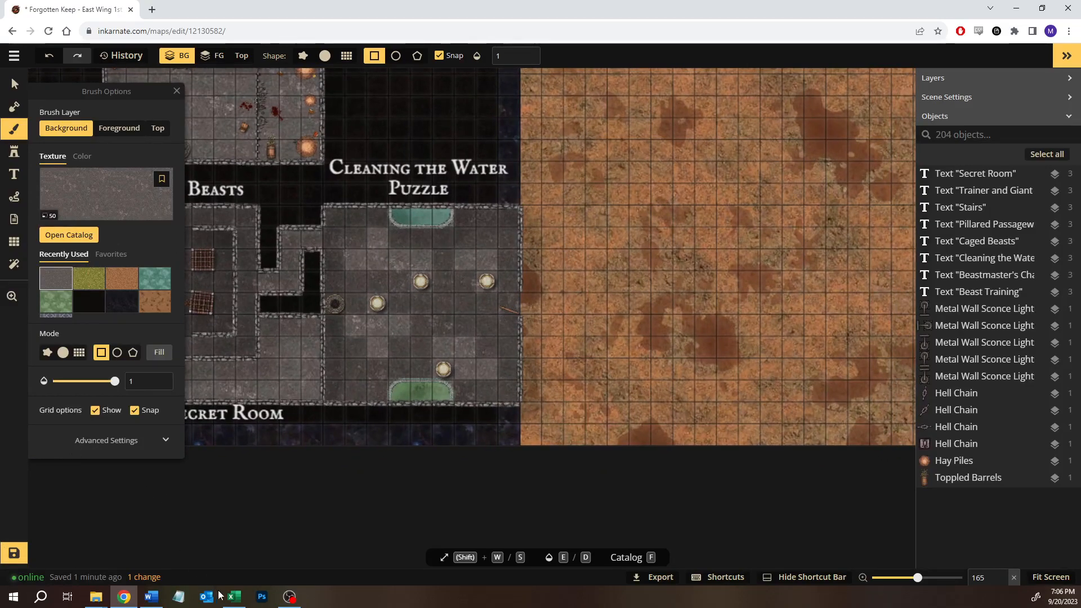
pyautogui.click(235, 598)
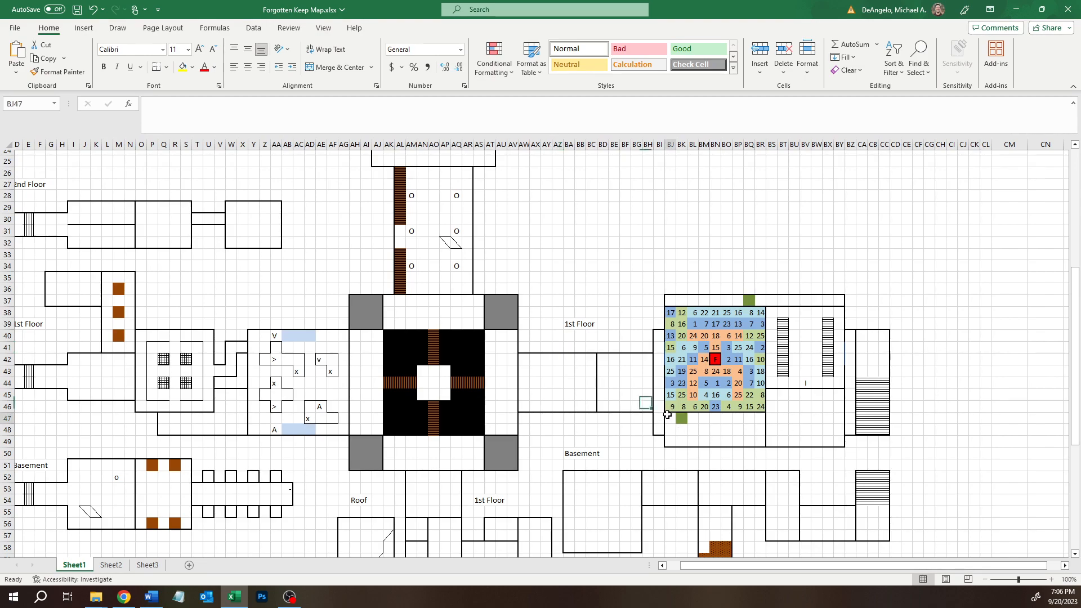
pyautogui.moveTo(665, 420); pyautogui.dragTo(761, 444)
pyautogui.moveTo(670, 313); pyautogui.dragTo(767, 413)
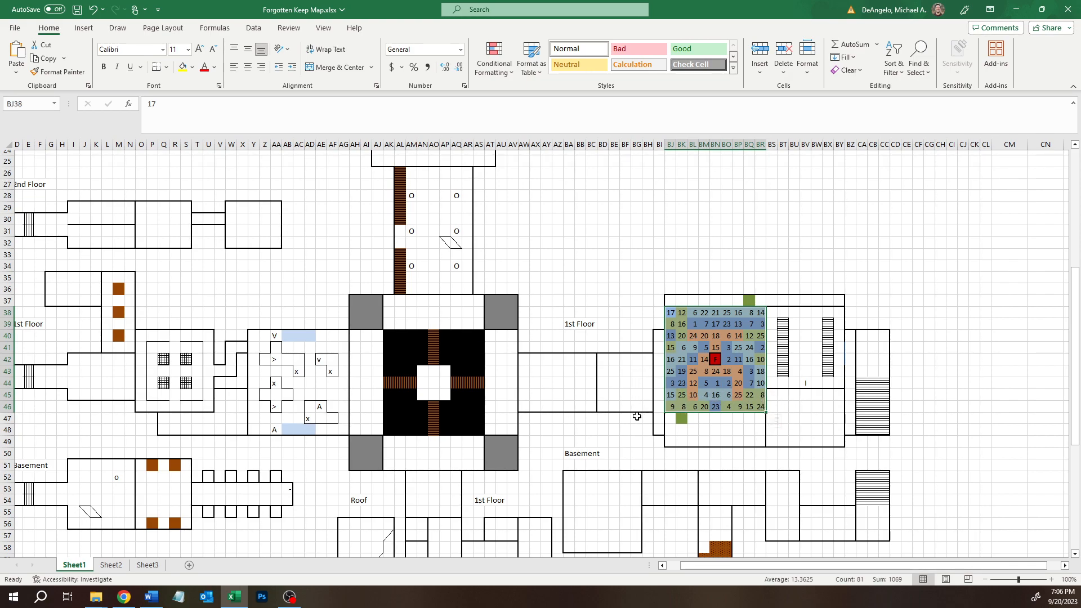
pyautogui.moveTo(524, 360); pyautogui.dragTo(593, 405)
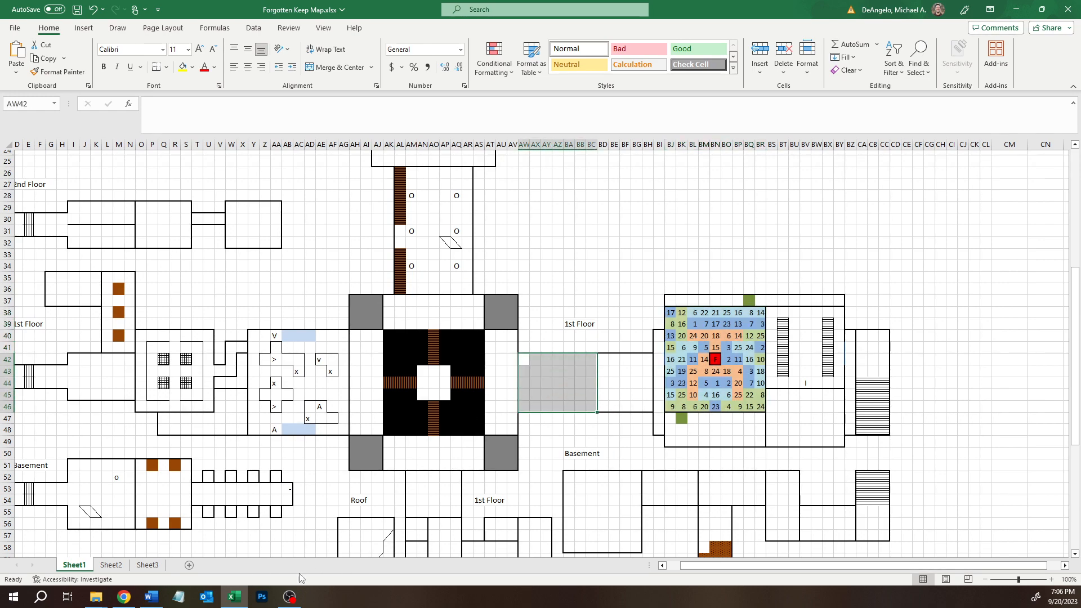
pyautogui.click(124, 597)
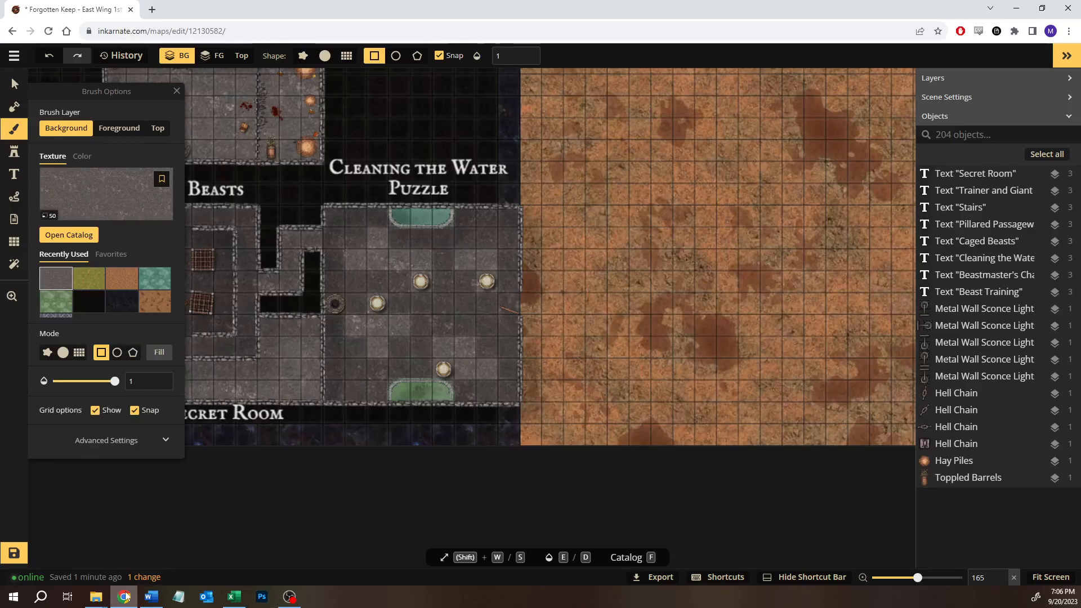
pyautogui.click(234, 597)
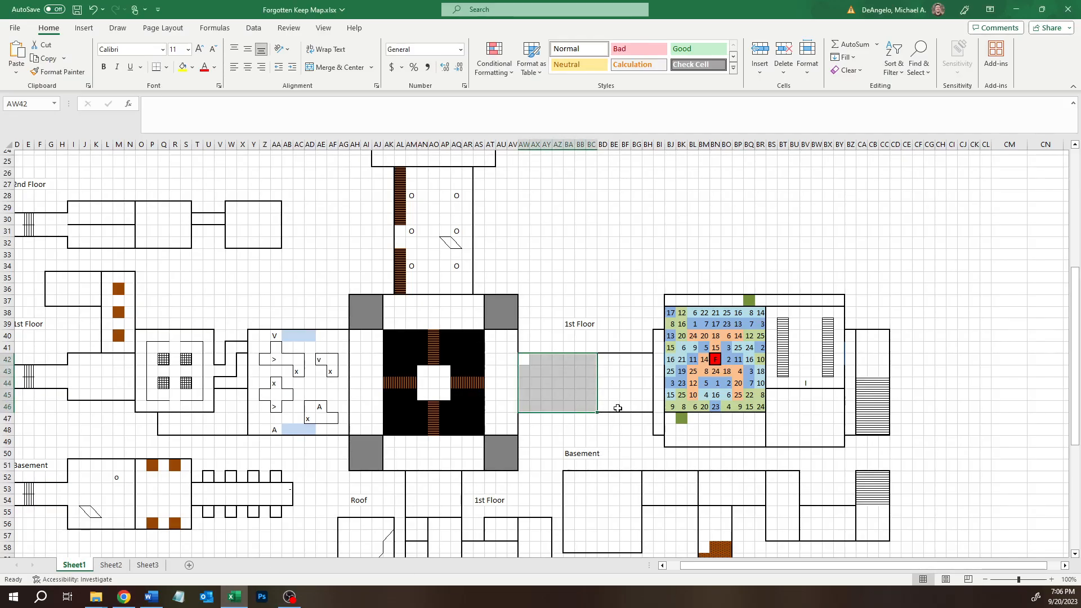
pyautogui.click(660, 429)
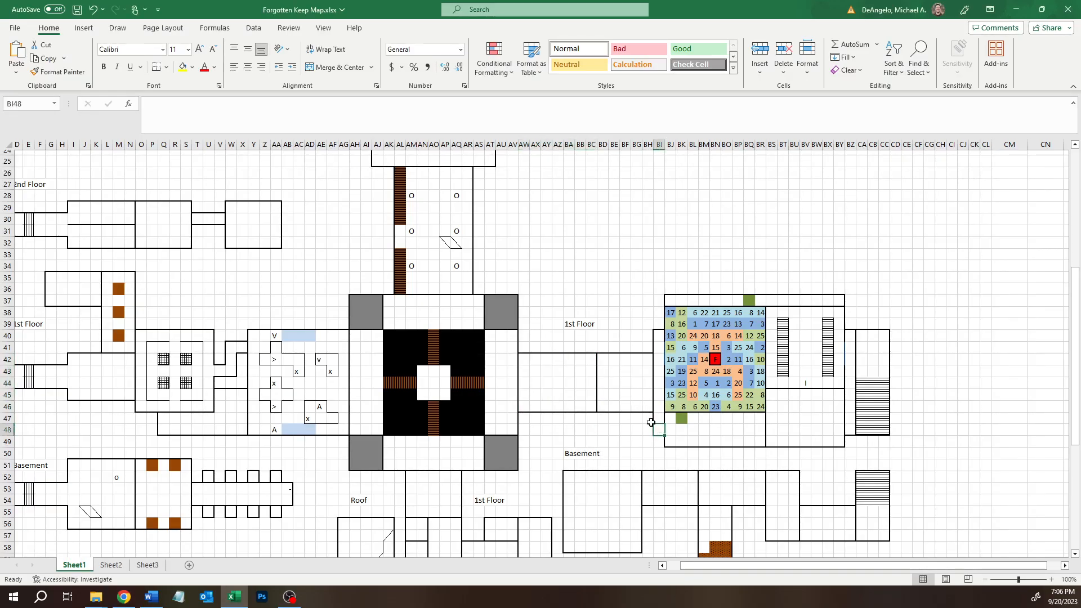
pyautogui.moveTo(527, 361); pyautogui.dragTo(647, 409)
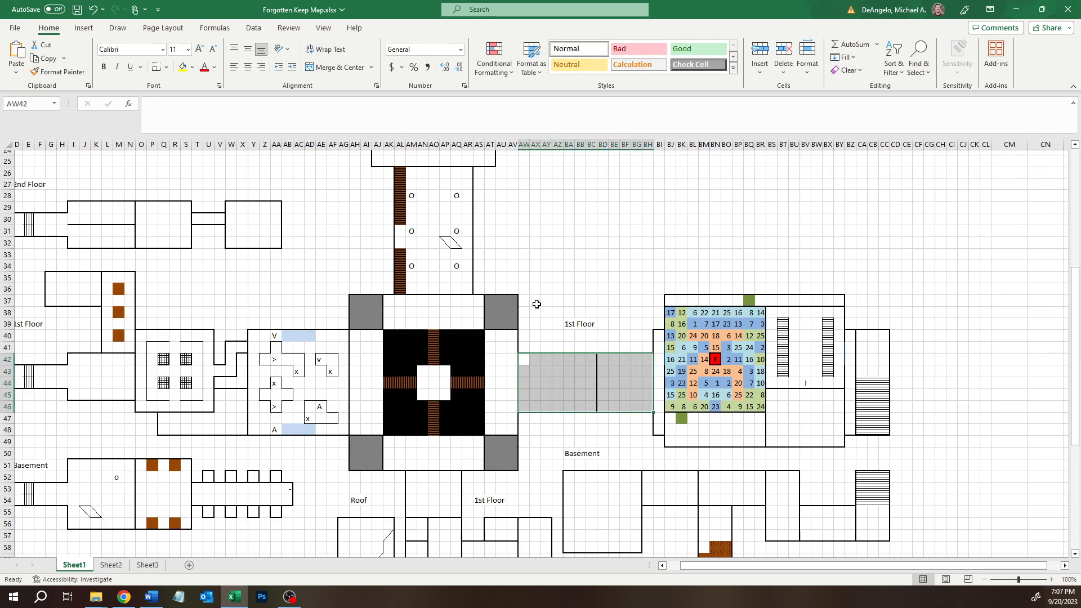
# Create a copy of Sheet1 in the same workbook, placed before Sheet2
pyautogui.click(111, 565)
pyautogui.click(74, 565)
pyautogui.rightClick(79, 566)
pyautogui.click(135, 444)
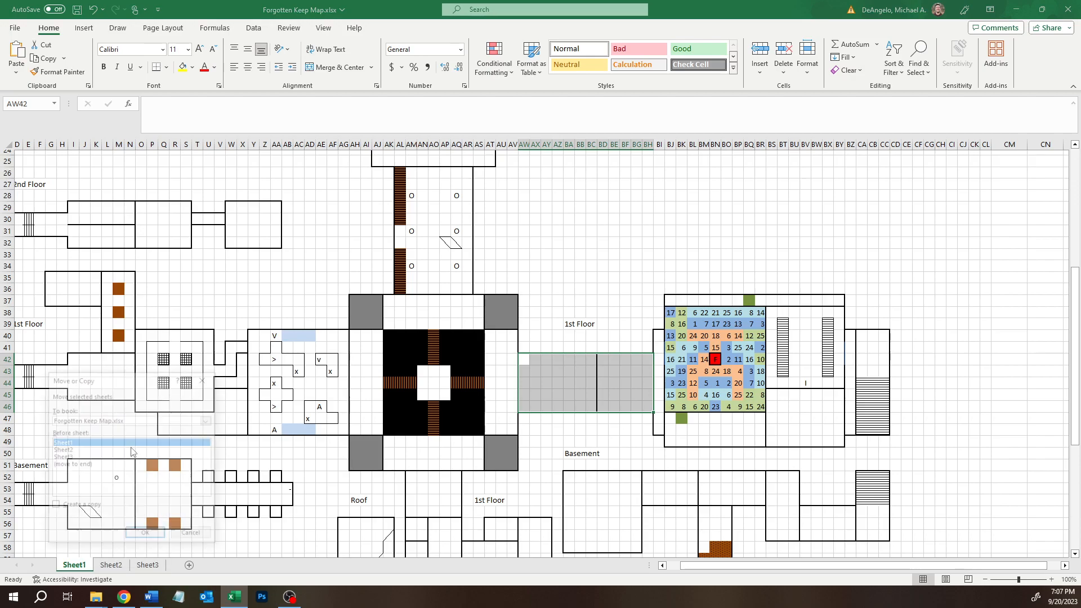
pyautogui.click(82, 450)
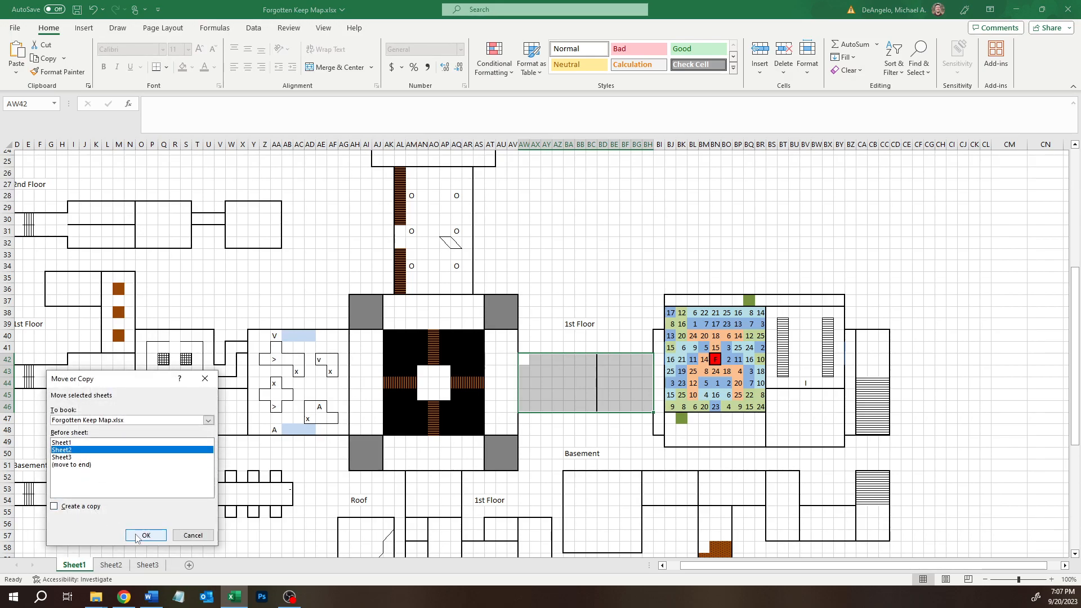
pyautogui.click(155, 538)
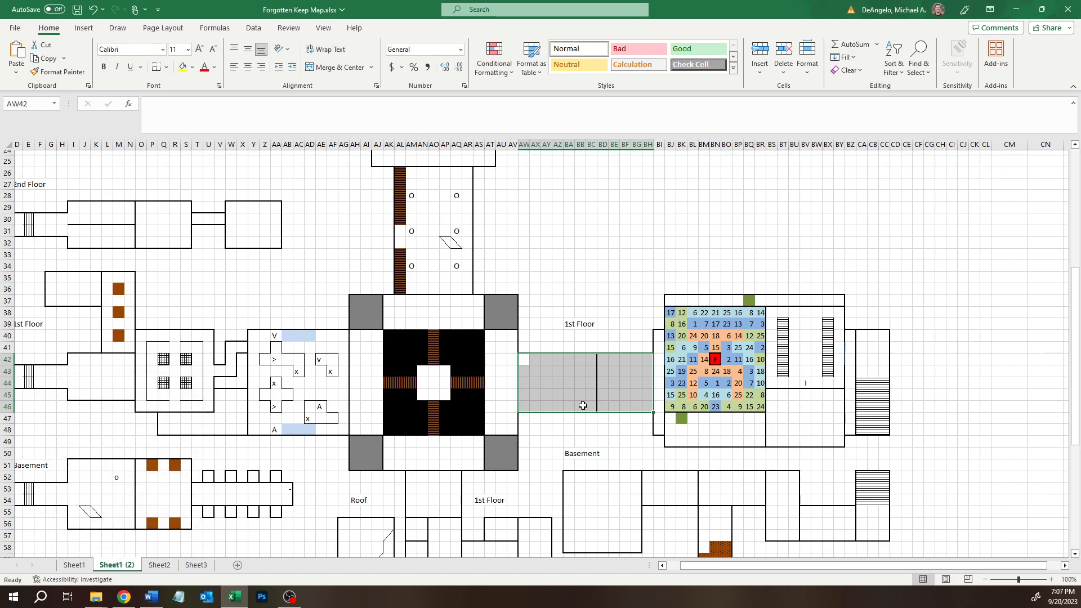
# Move the two connecting rooms in AW42:BH46 down two rows on the copied sheet
pyautogui.moveTo(556, 416); pyautogui.dragTo(559, 441)
pyautogui.click(522, 330)
pyautogui.click(592, 301)
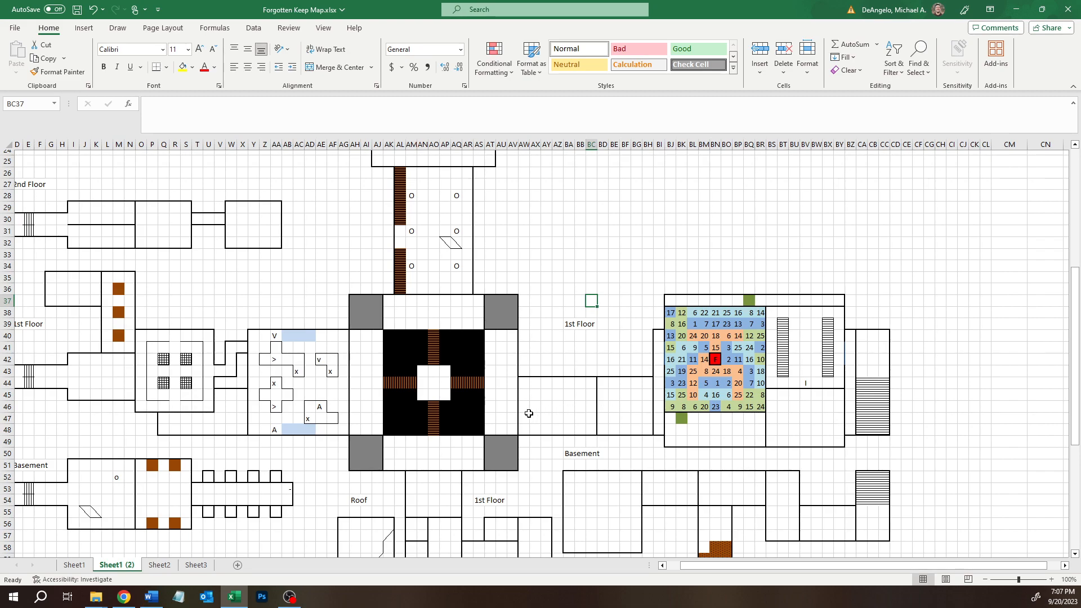
# Examine how the connecting rooms line up with the puzzle room, and the space available for a corridor above them
pyautogui.moveTo(527, 415); pyautogui.dragTo(695, 422)
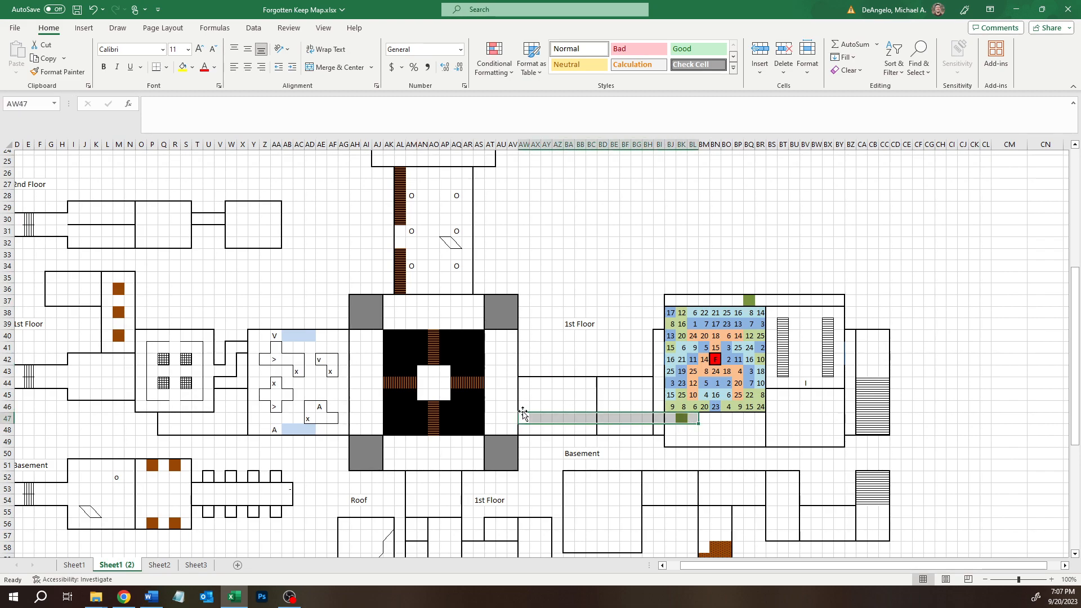
pyautogui.moveTo(523, 413); pyautogui.dragTo(524, 407)
pyautogui.click(563, 326)
pyautogui.click(580, 395)
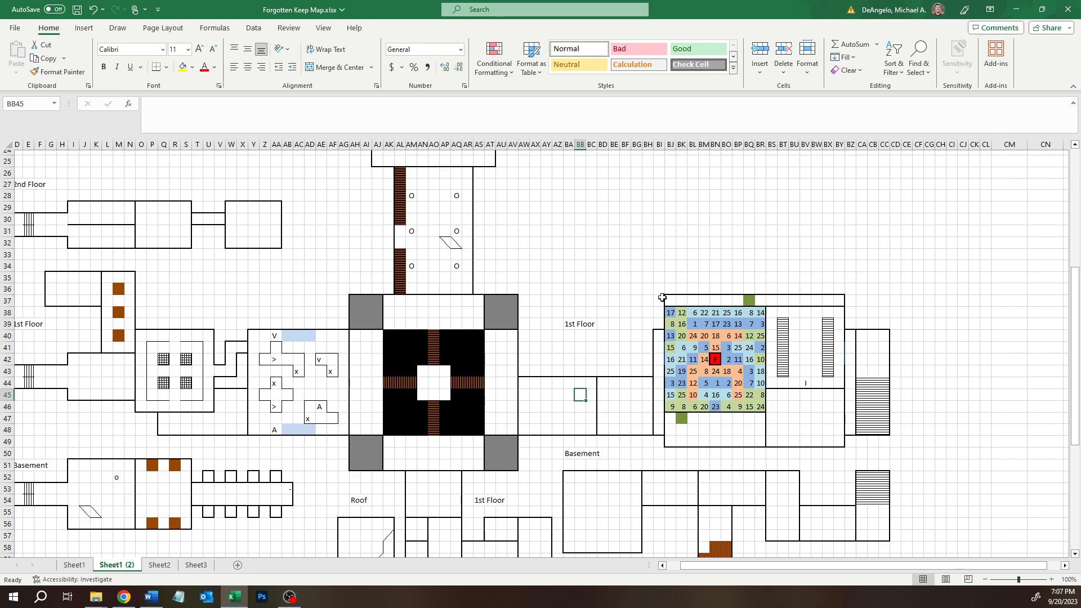
pyautogui.moveTo(658, 289); pyautogui.dragTo(569, 372)
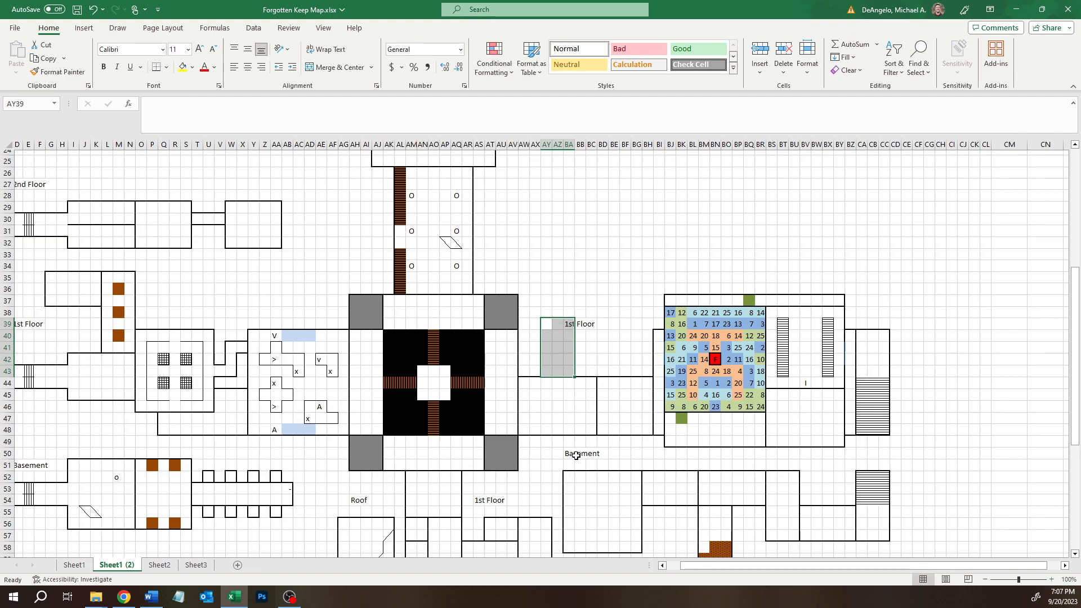
pyautogui.moveTo(795, 429); pyautogui.dragTo(740, 427)
pyautogui.click(803, 414)
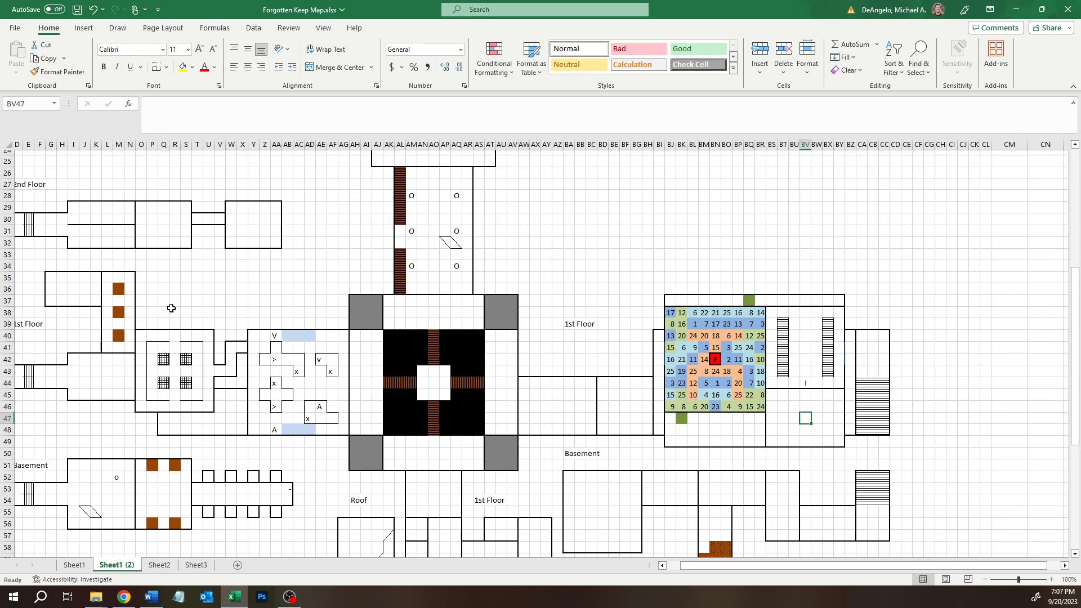
# Switch to Inkarnate and fill a 7 by 5 square rectangle with the grey stone texture against the water puzzle room's east wall
pyautogui.click(124, 597)
pyautogui.moveTo(536, 301)
pyautogui.mouseDown()
pyautogui.moveTo(708, 385)
pyautogui.moveTo(691, 376)
pyautogui.mouseUp()
pyautogui.click(530, 279)
pyautogui.moveTo(530, 278)
pyautogui.mouseDown()
pyautogui.moveTo(654, 374)
pyautogui.moveTo(708, 386)
pyautogui.moveTo(678, 382)
pyautogui.mouseUp()
pyautogui.moveTo(635, 333); pyautogui.dragTo(634, 311)
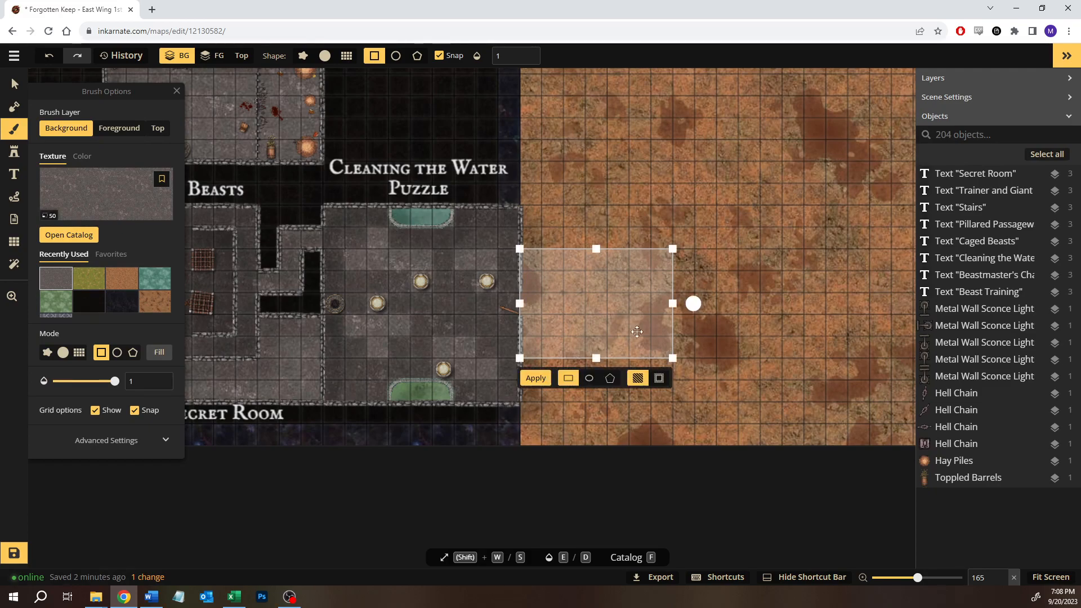
pyautogui.click(538, 381)
# Check the floor plan in Excel, then fill a 5 by 5 square room east of the new floor in Inkarnate with the stone texture at brightness 80
pyautogui.moveTo(731, 297); pyautogui.dragTo(585, 333)
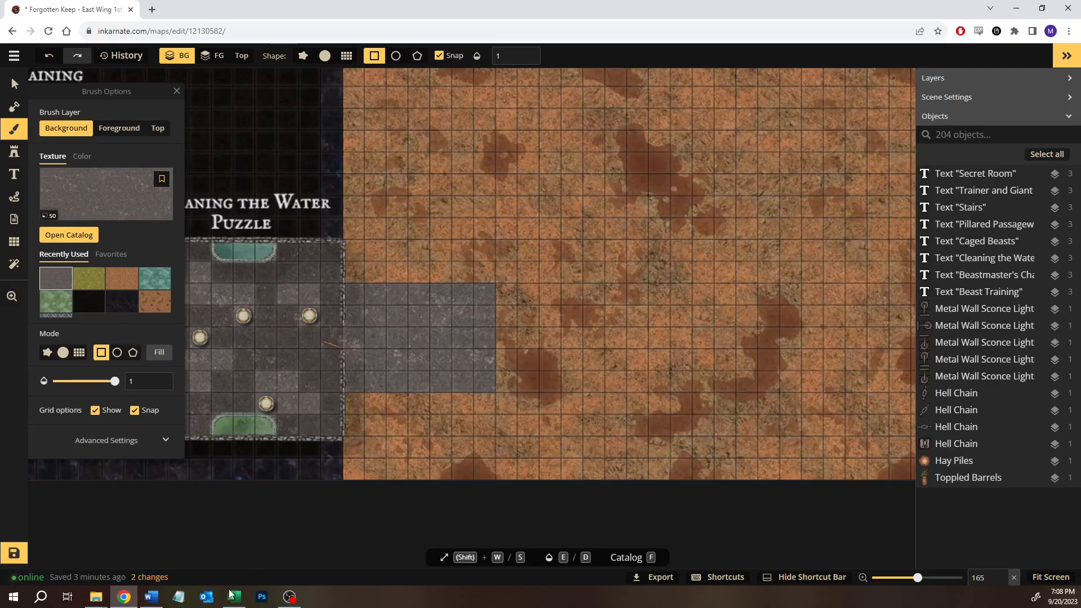
pyautogui.click(234, 597)
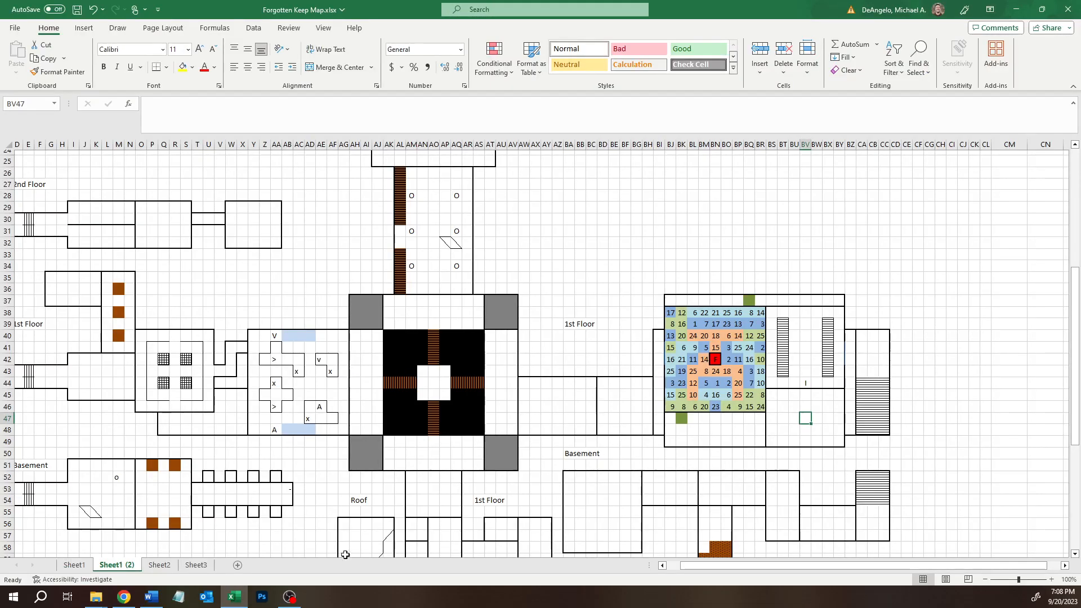
pyautogui.click(234, 597)
pyautogui.moveTo(505, 292)
pyautogui.mouseDown()
pyautogui.moveTo(607, 367)
pyautogui.moveTo(602, 390)
pyautogui.mouseUp()
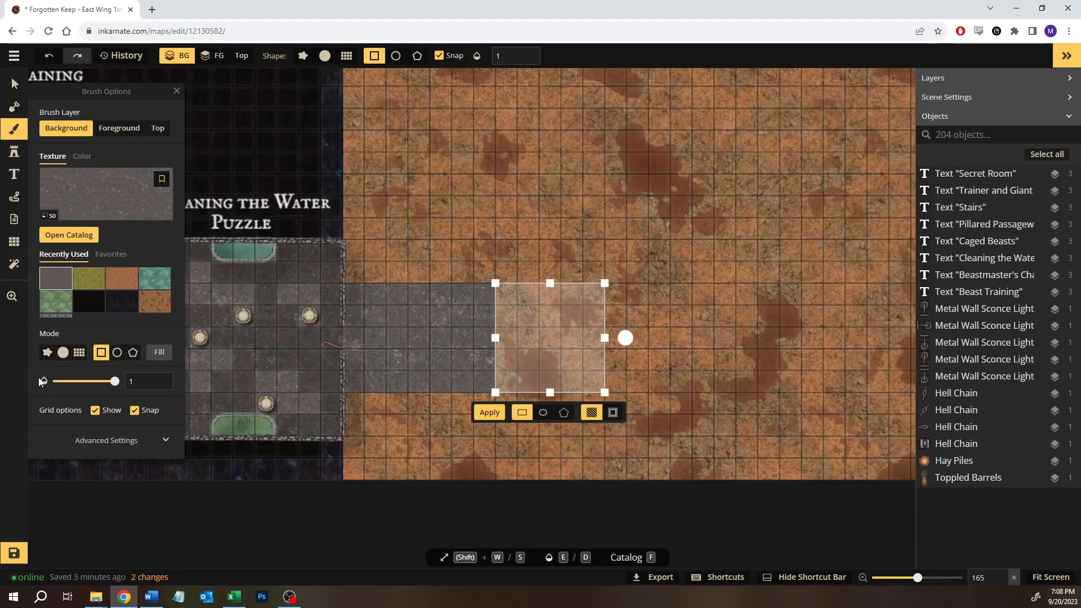
pyautogui.click(98, 438)
pyautogui.click(92, 462)
pyautogui.scroll(-1, 79, 502)
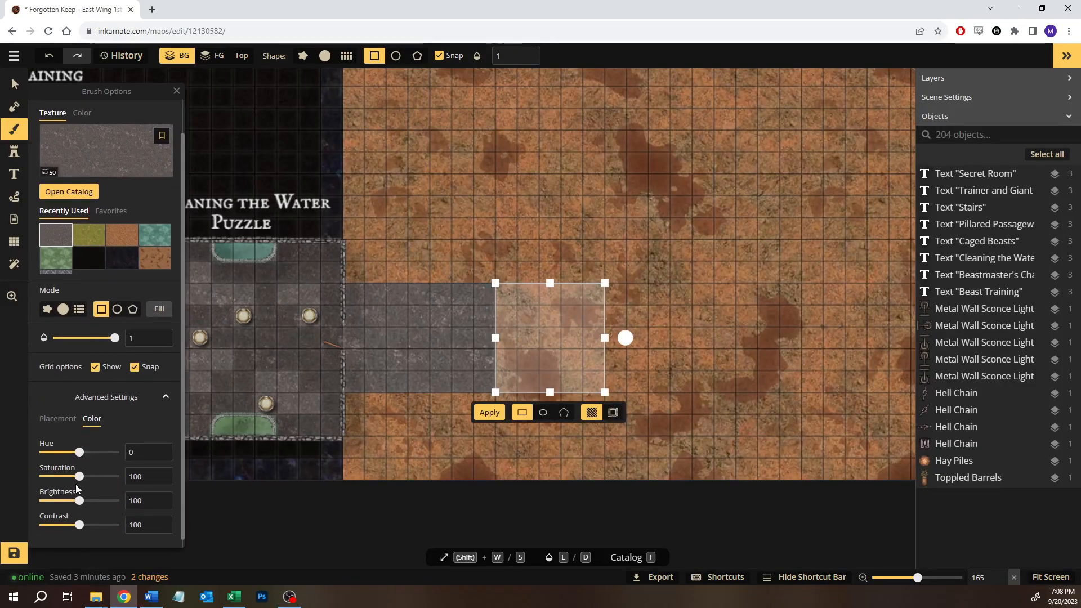
pyautogui.moveTo(77, 503); pyautogui.dragTo(72, 503)
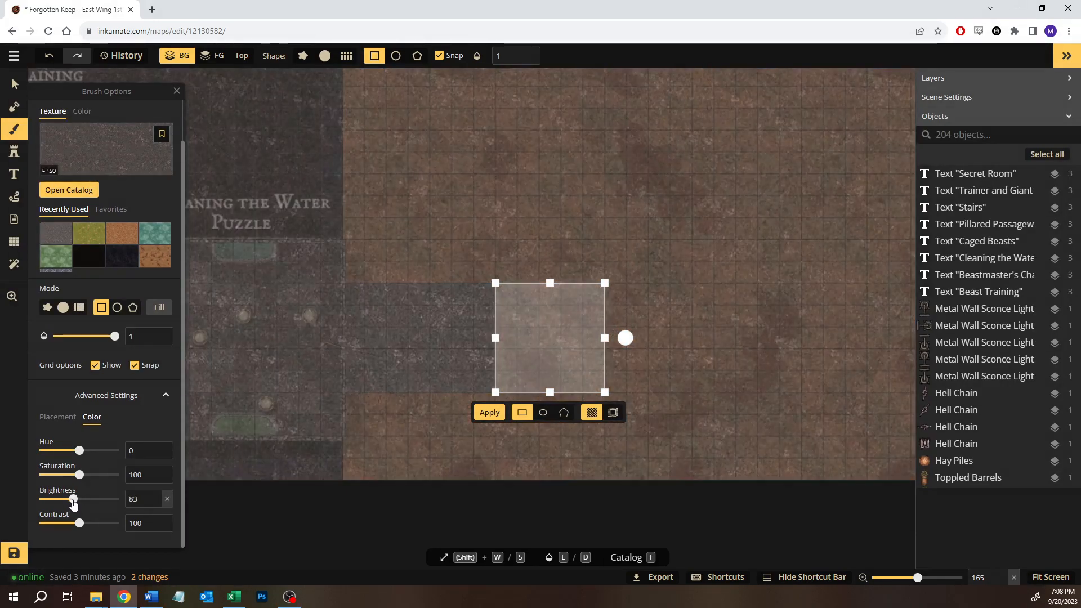
pyautogui.click(158, 501)
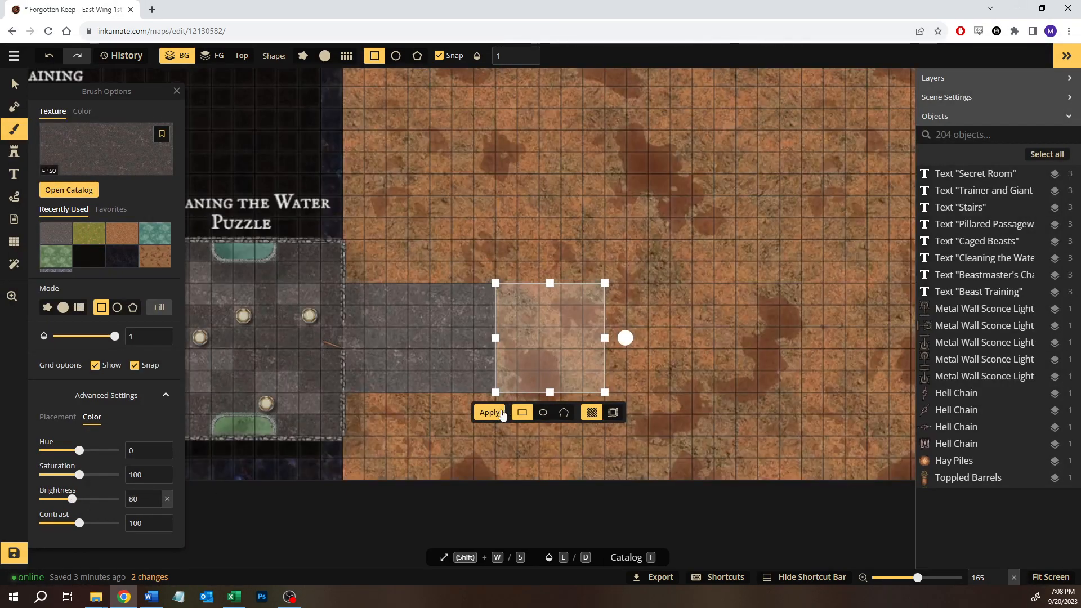
pyautogui.click(492, 416)
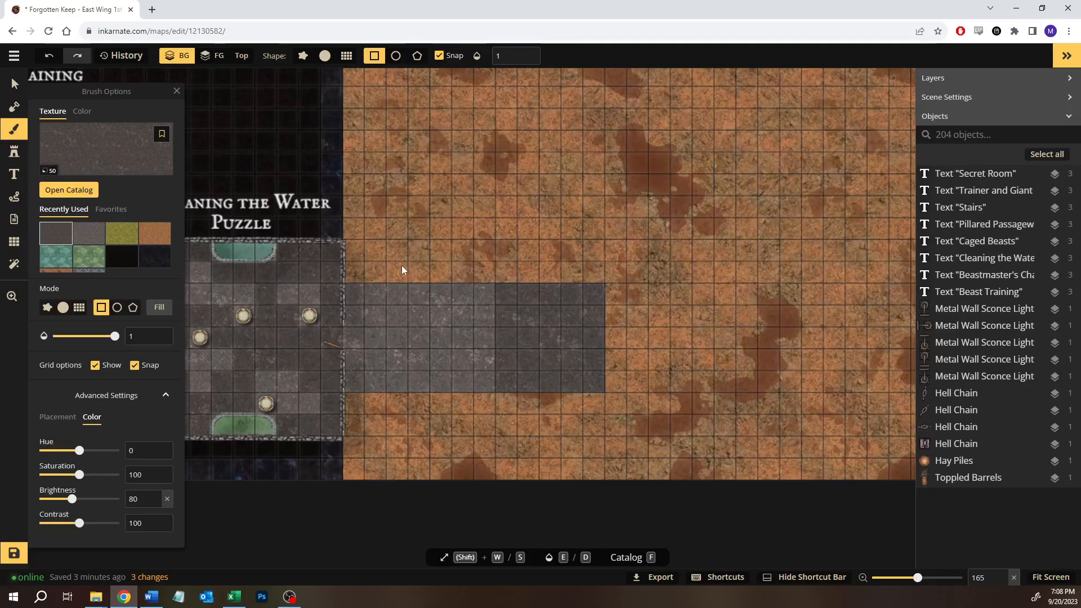
# Measure the northern corridor in Excel, then fill its 3 by 5 square section above the first new room in Inkarnate with the darkened stone
pyautogui.click(231, 597)
pyautogui.moveTo(662, 286); pyautogui.dragTo(552, 314)
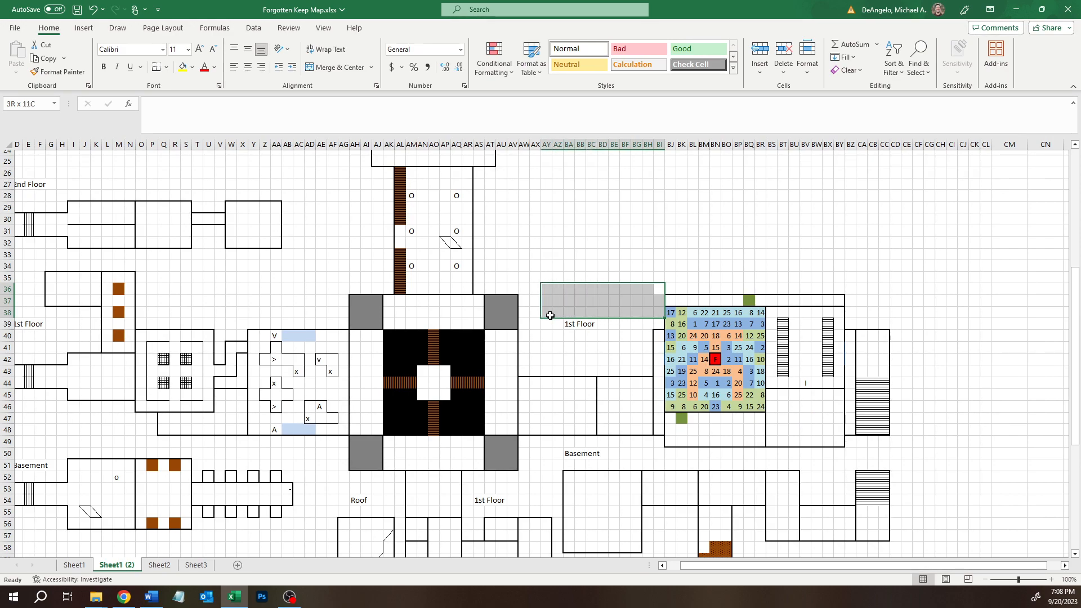
pyautogui.moveTo(546, 365); pyautogui.dragTo(570, 326)
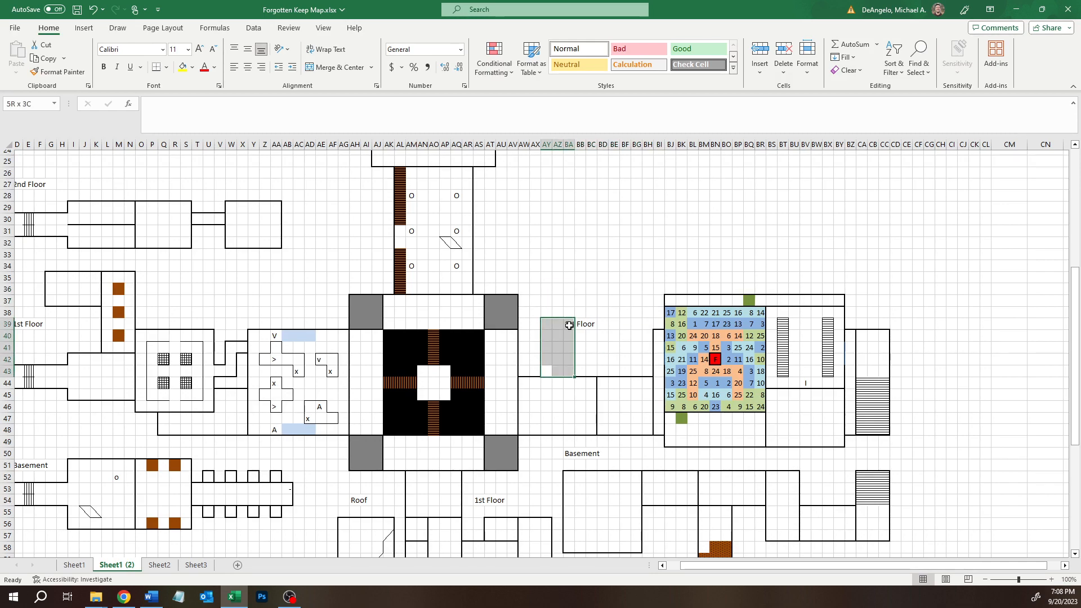
pyautogui.click(123, 597)
pyautogui.moveTo(401, 273)
pyautogui.mouseDown()
pyautogui.moveTo(442, 220)
pyautogui.moveTo(444, 181)
pyautogui.moveTo(464, 180)
pyautogui.mouseUp()
pyautogui.moveTo(437, 219); pyautogui.dragTo(429, 222)
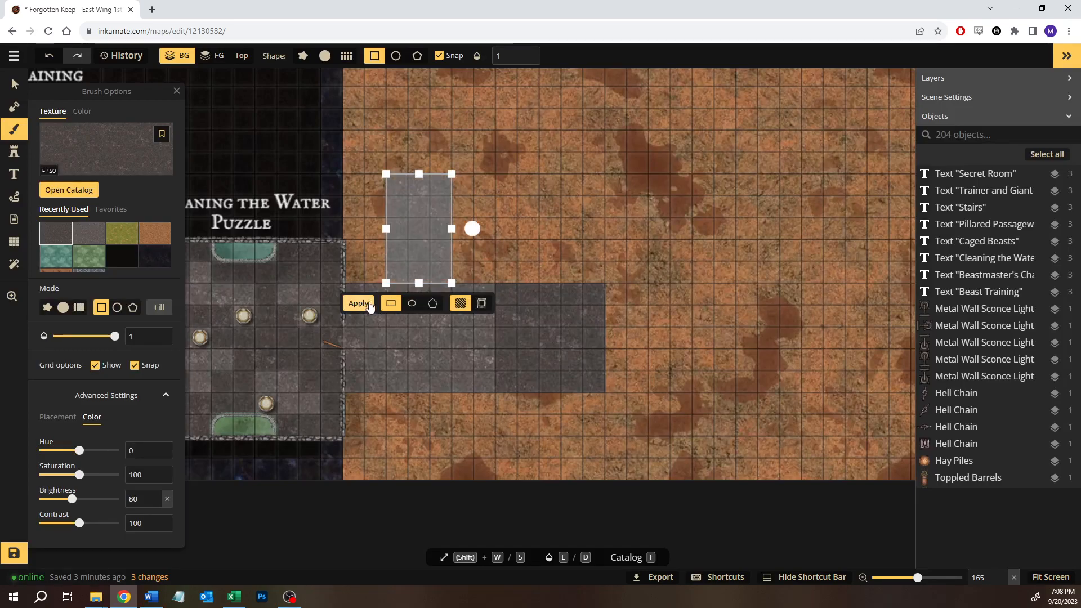
pyautogui.click(368, 309)
# Measure the area north of the east rooms in Excel, then fill an 11 by 3 square room above the corridor in Inkarnate with brightness 100 stone
pyautogui.moveTo(528, 210); pyautogui.dragTo(483, 282)
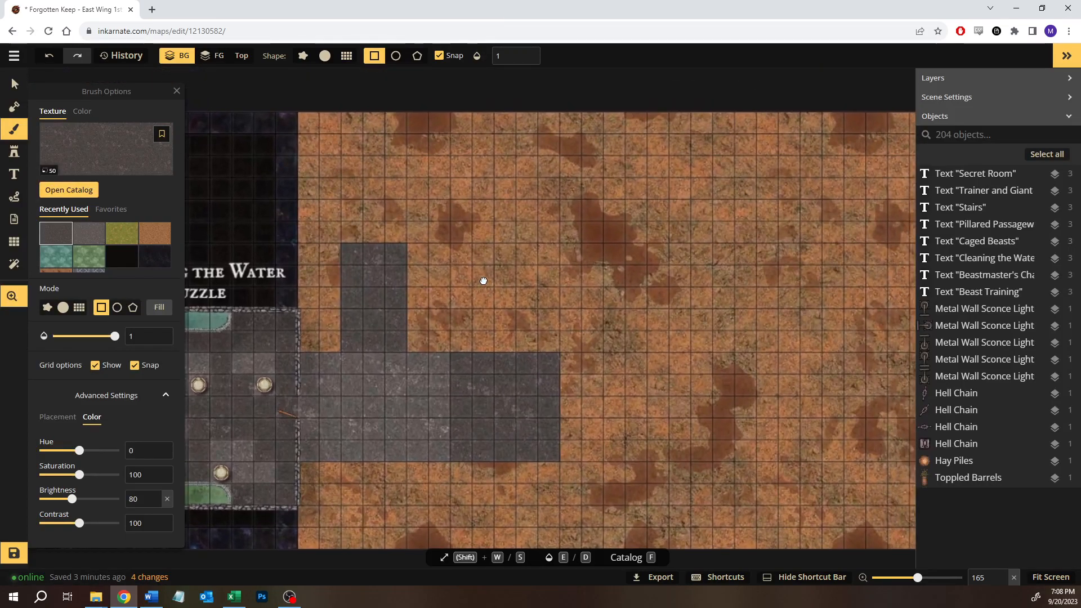
pyautogui.click(234, 596)
pyautogui.moveTo(544, 287); pyautogui.dragTo(656, 312)
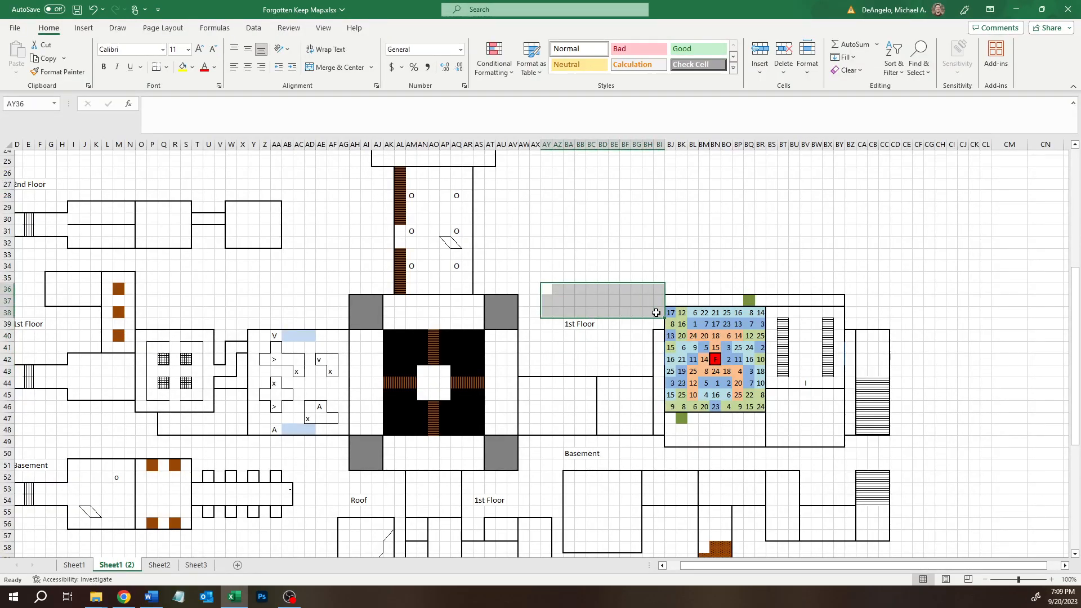
pyautogui.click(124, 597)
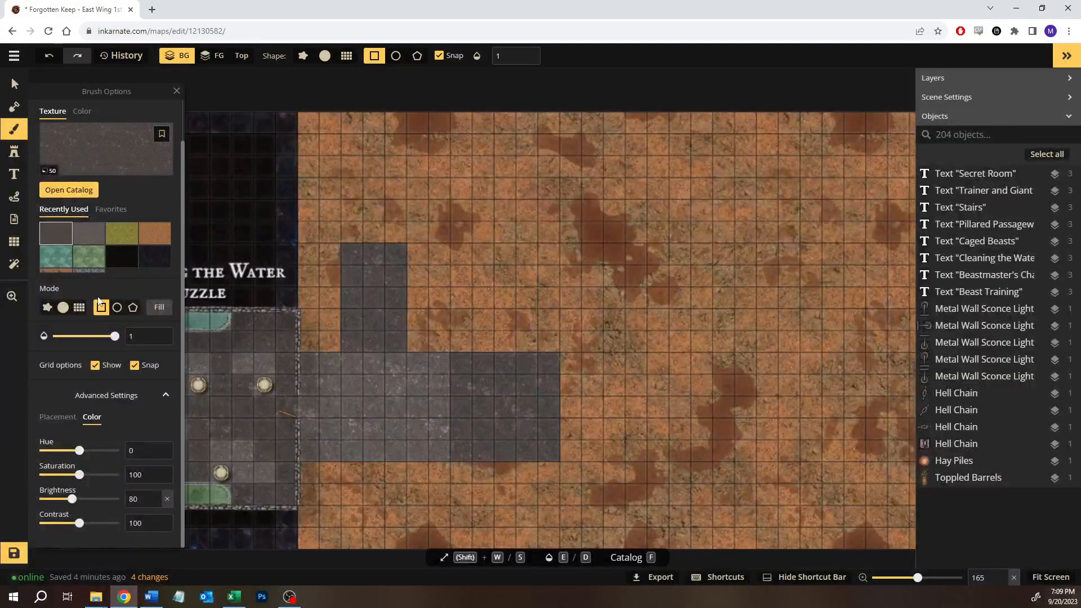
pyautogui.click(85, 233)
pyautogui.moveTo(356, 180); pyautogui.dragTo(597, 241)
pyautogui.moveTo(556, 209); pyautogui.dragTo(541, 210)
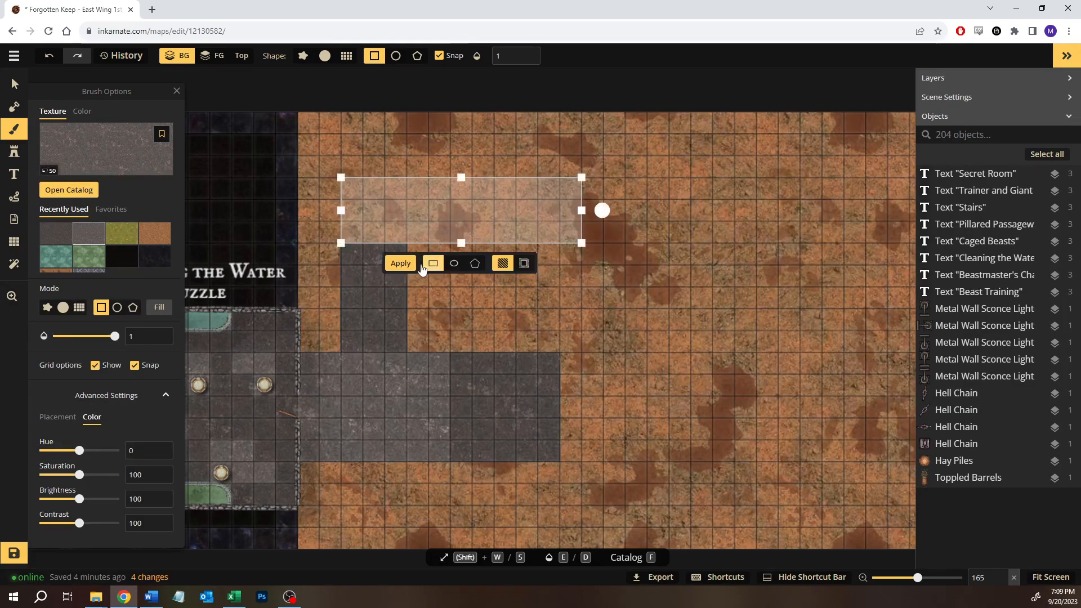
pyautogui.click(413, 274)
# Raise the stone texture's brightness to 115
pyautogui.press('space')
pyautogui.moveTo(596, 364); pyautogui.dragTo(510, 330)
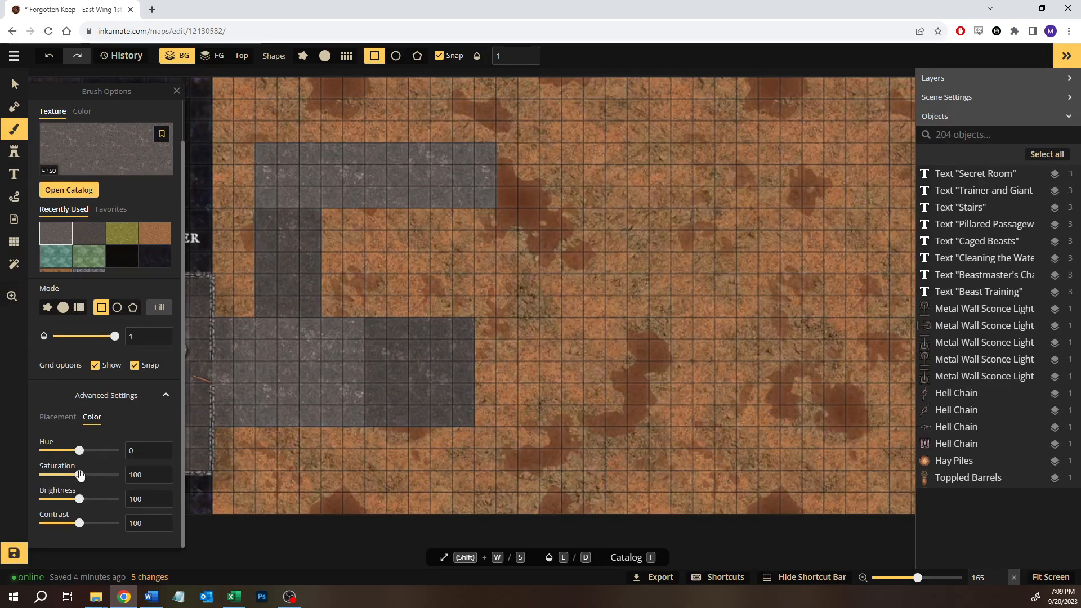
pyautogui.moveTo(80, 501); pyautogui.dragTo(84, 502)
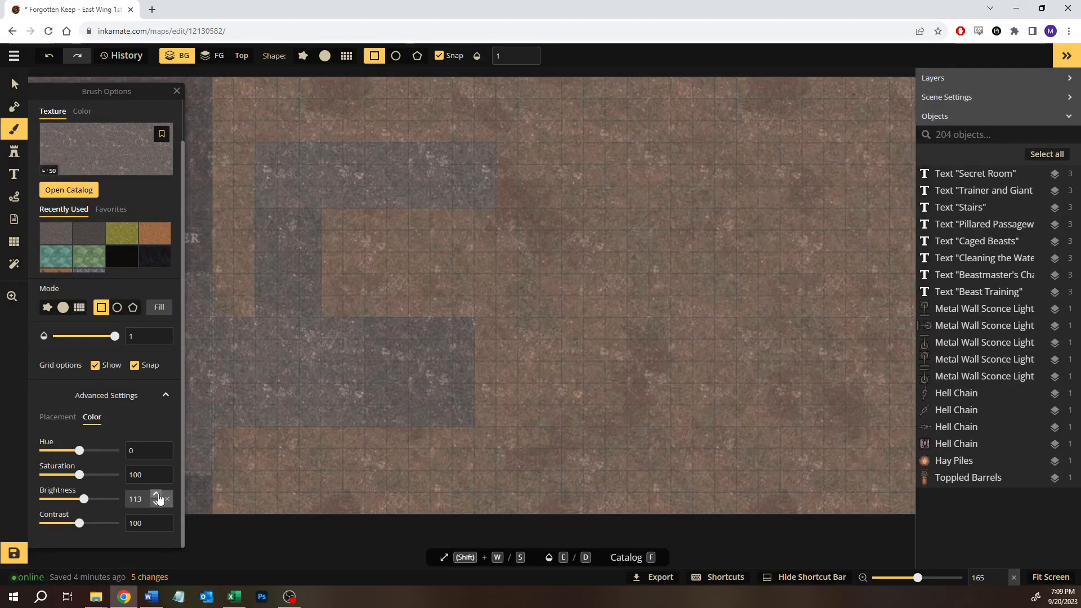
# Measure the narrow passage and the whole east section in Excel, then outline a 2 by 1 square area southeast of the darkened room in Inkarnate
pyautogui.click(235, 597)
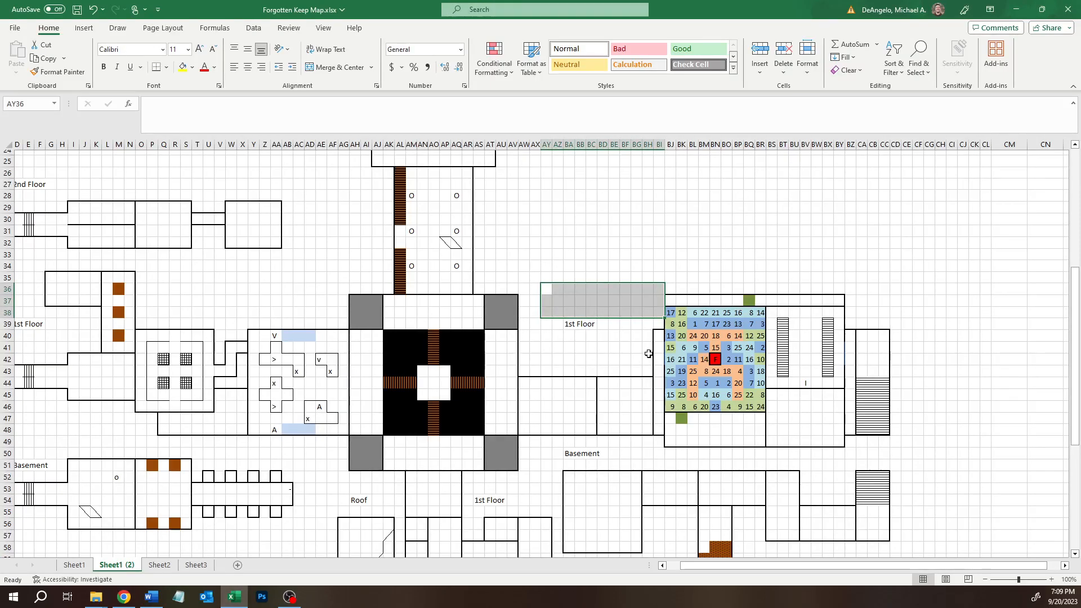
pyautogui.moveTo(664, 336); pyautogui.dragTo(660, 430)
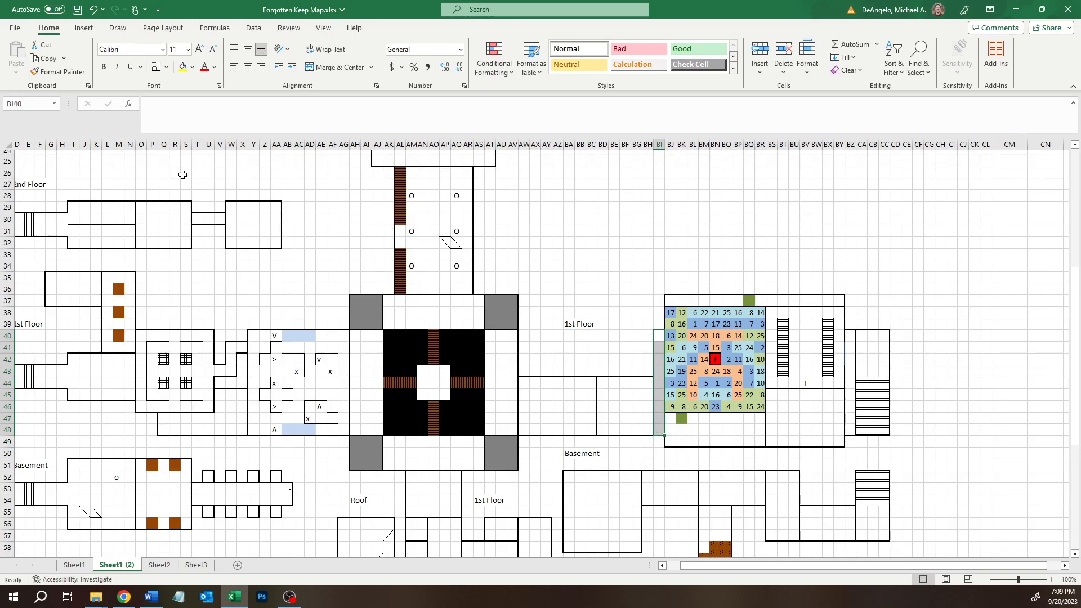
pyautogui.moveTo(523, 300); pyautogui.dragTo(887, 445)
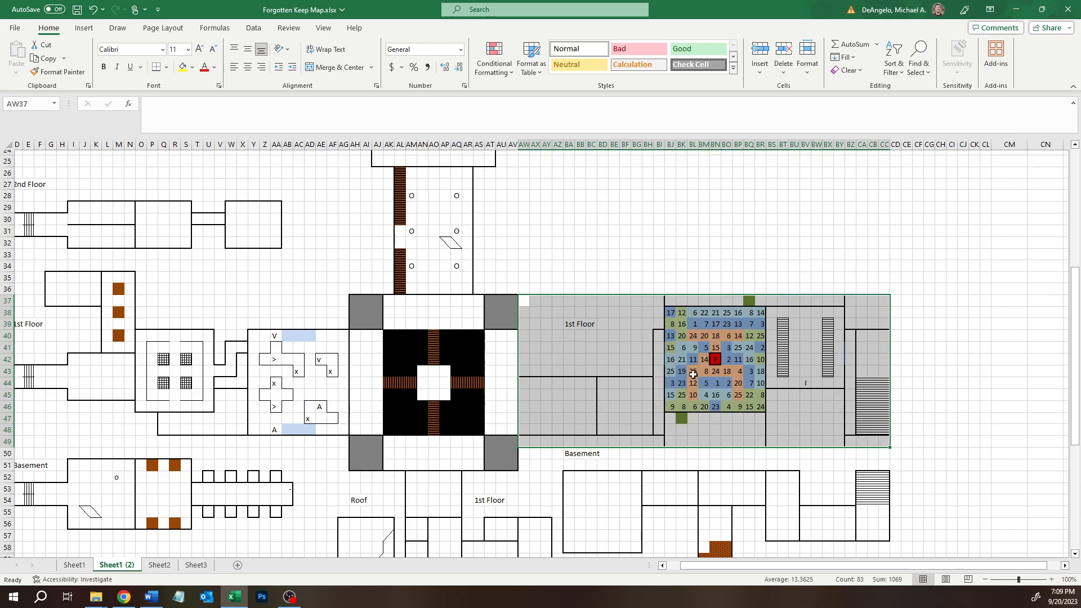
pyautogui.moveTo(523, 304); pyautogui.dragTo(886, 447)
pyautogui.moveTo(886, 447); pyautogui.dragTo(886, 448)
pyautogui.click(125, 598)
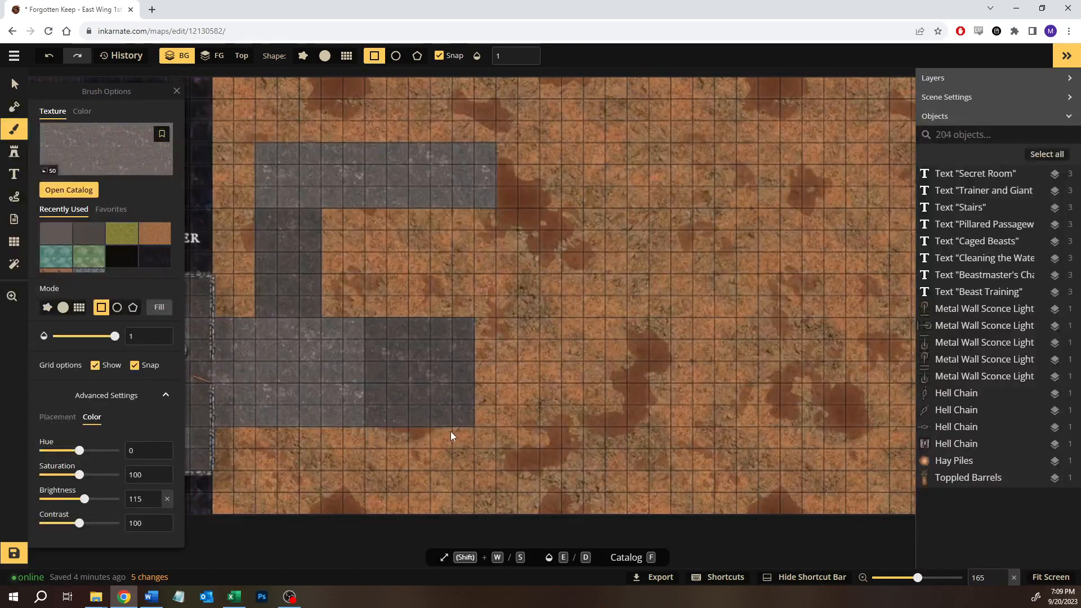
pyautogui.moveTo(477, 430); pyautogui.dragTo(520, 445)
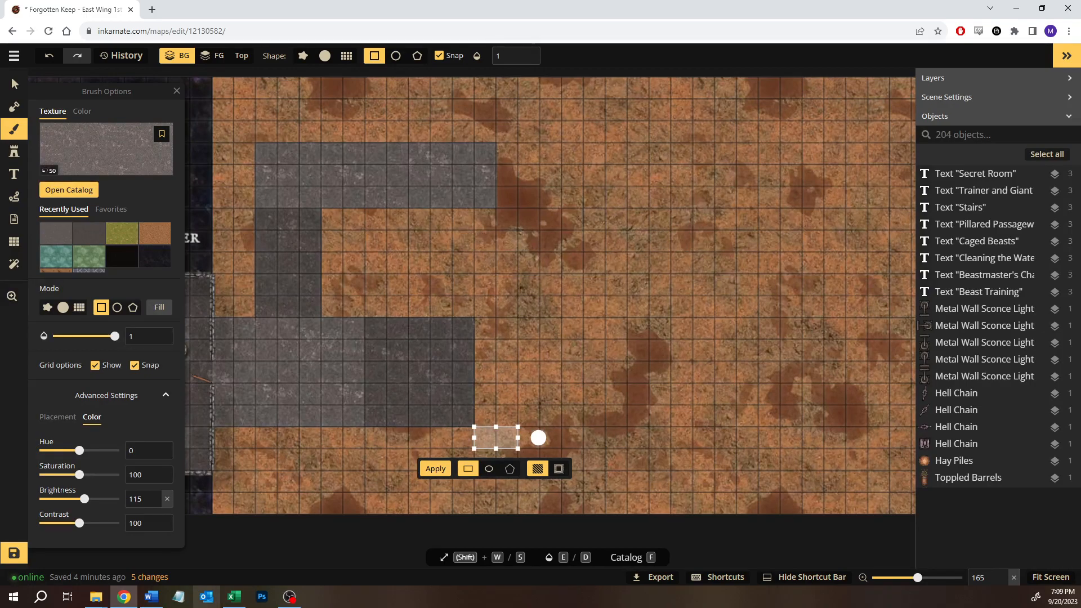
# In Excel, try shifting the number grid and its eastern rooms one column east, then try two columns with the adjoining passage included
pyautogui.click(234, 597)
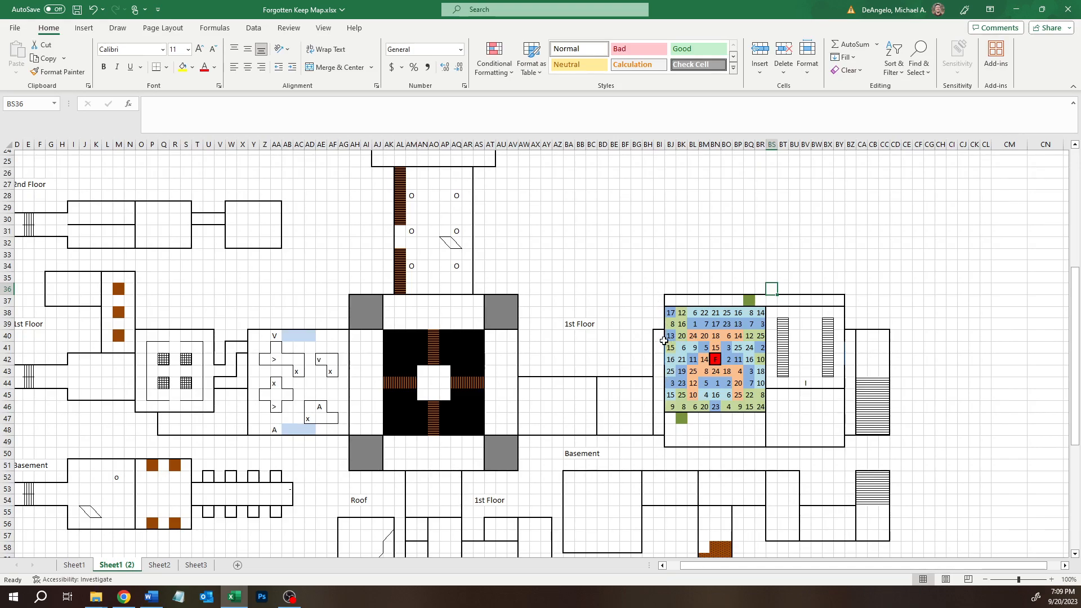
pyautogui.moveTo(671, 297)
pyautogui.mouseDown()
pyautogui.moveTo(876, 445)
pyautogui.moveTo(901, 417)
pyautogui.mouseUp()
pyautogui.click(649, 439)
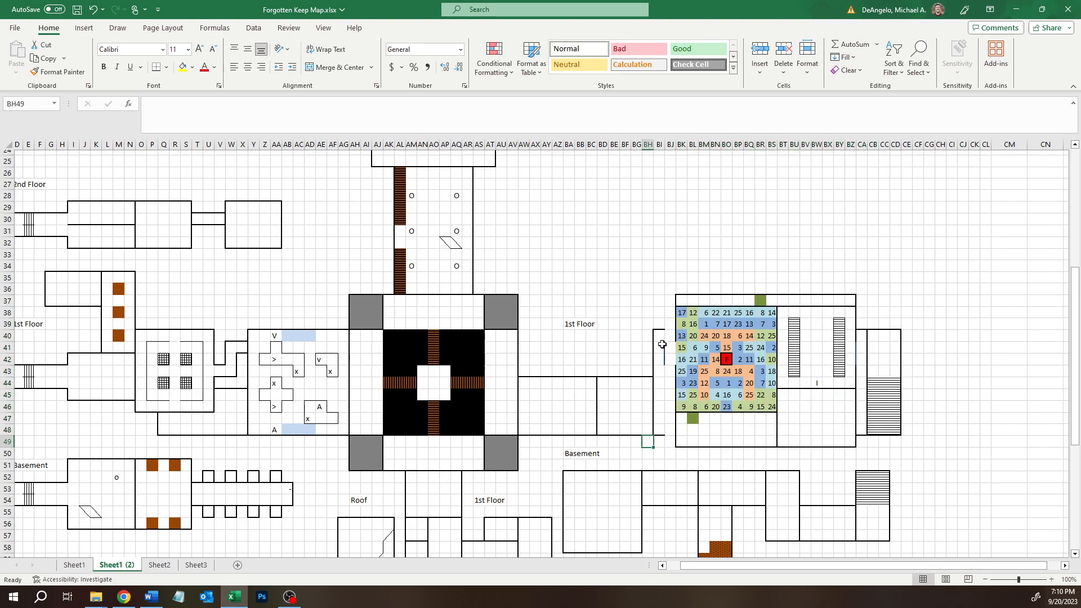
pyautogui.hotkey('ctrl', 'z')
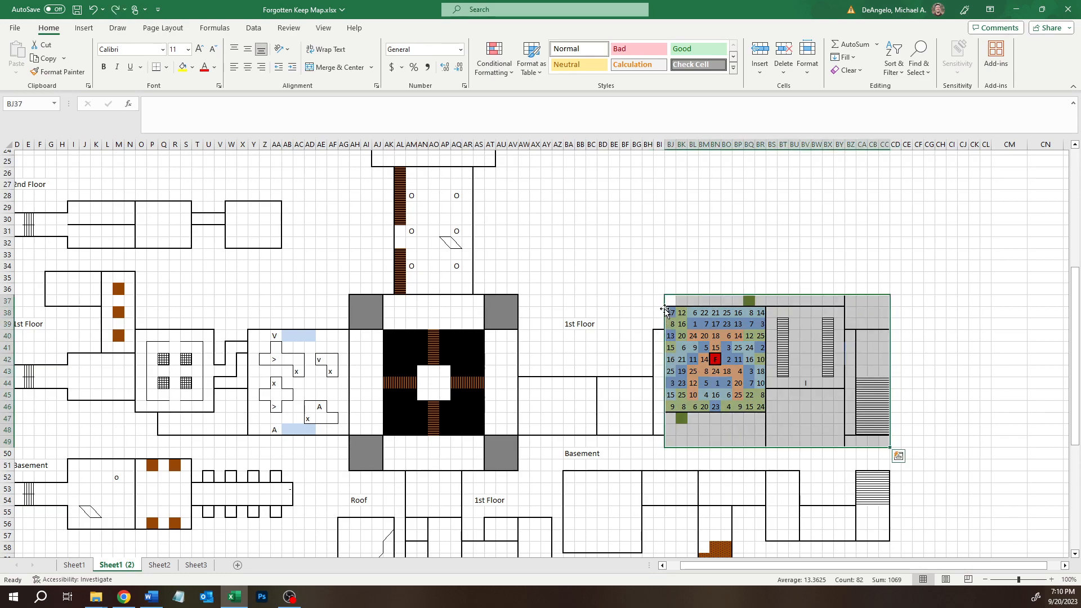
pyautogui.moveTo(657, 300); pyautogui.dragTo(911, 423)
pyautogui.click(616, 270)
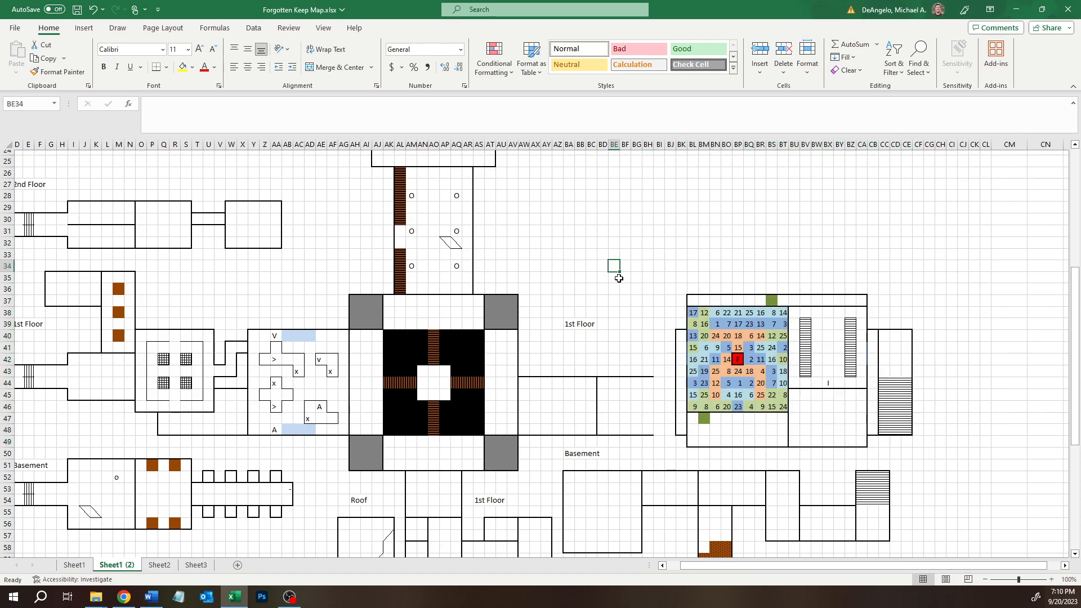
pyautogui.hotkey('ctrl', 'z')
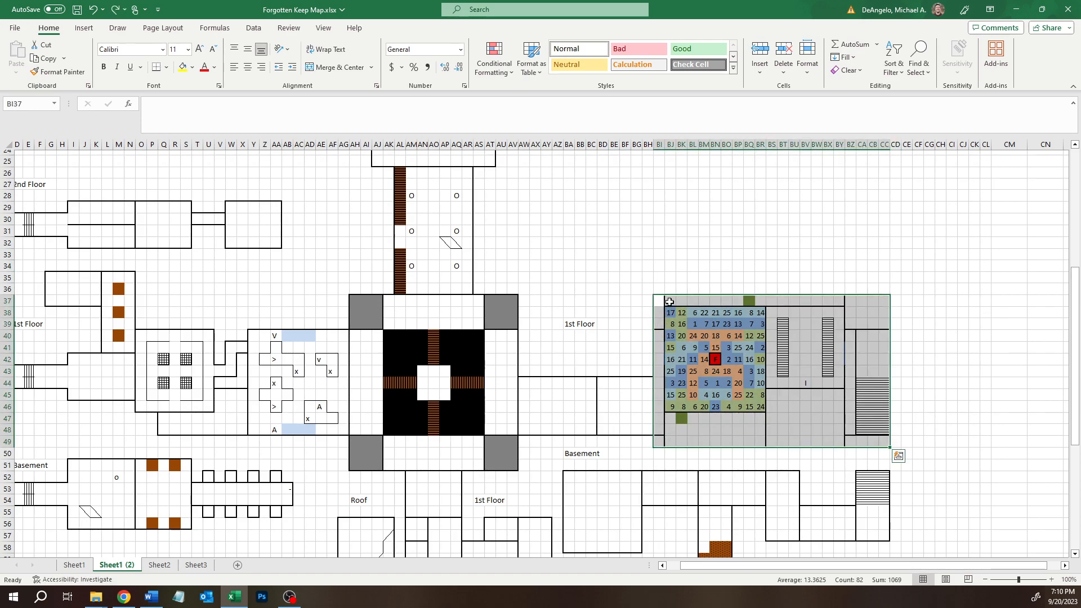
# Shift the number grid and the rooms beyond it one column east, widening the adjoining passage to two columns
pyautogui.moveTo(655, 303); pyautogui.dragTo(660, 409)
pyautogui.click(651, 342)
pyautogui.click(621, 278)
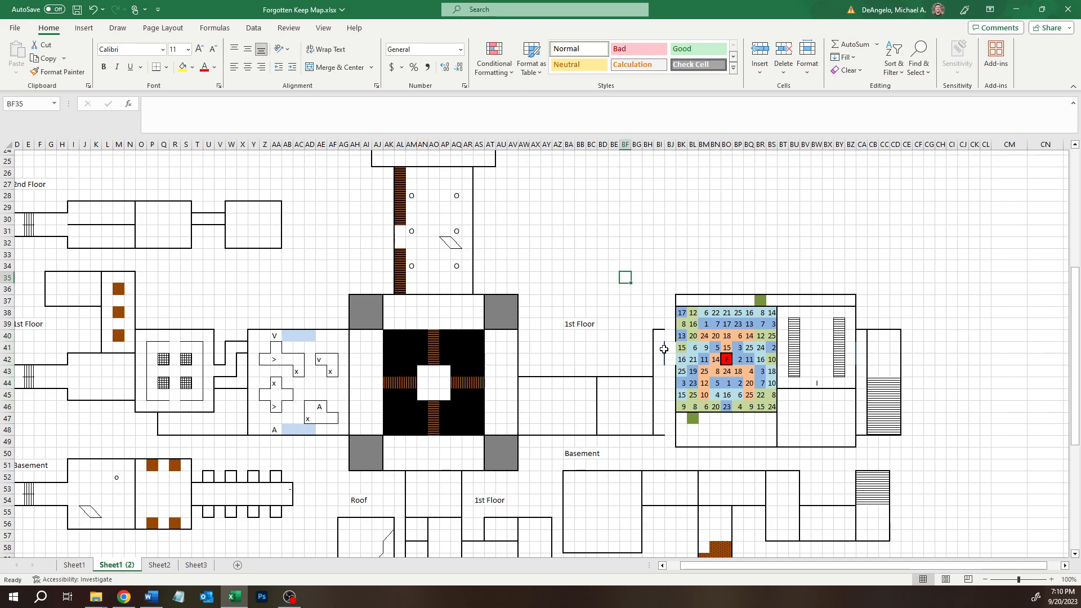
# Try moving the two bordered cells beside the passage one column east onto the number grid
pyautogui.moveTo(668, 349); pyautogui.dragTo(681, 354)
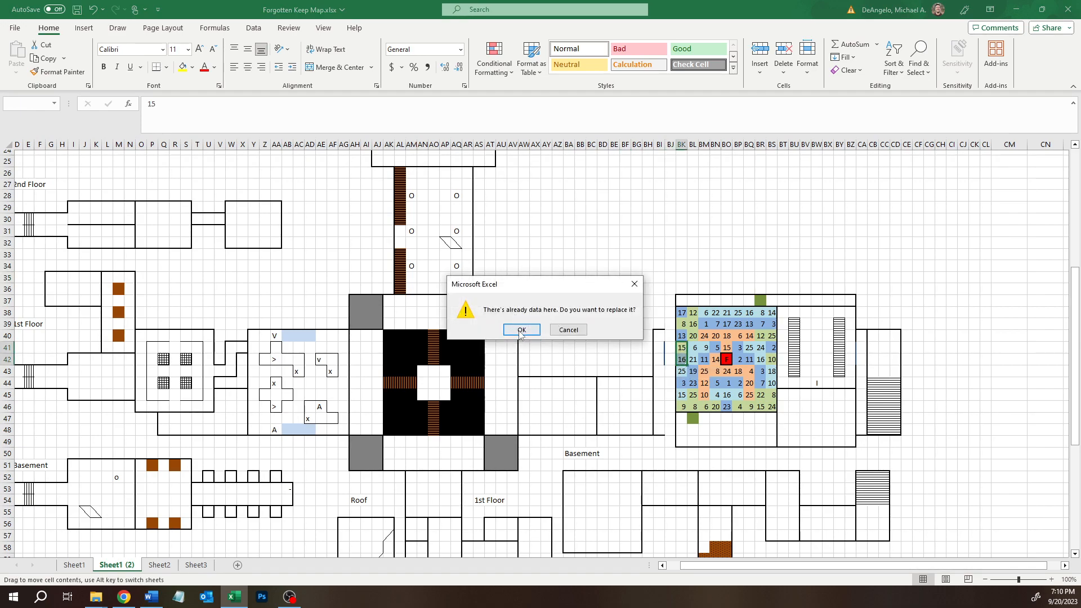
pyautogui.click(521, 331)
pyautogui.hotkey('ctrl', 'z')
pyautogui.click(614, 277)
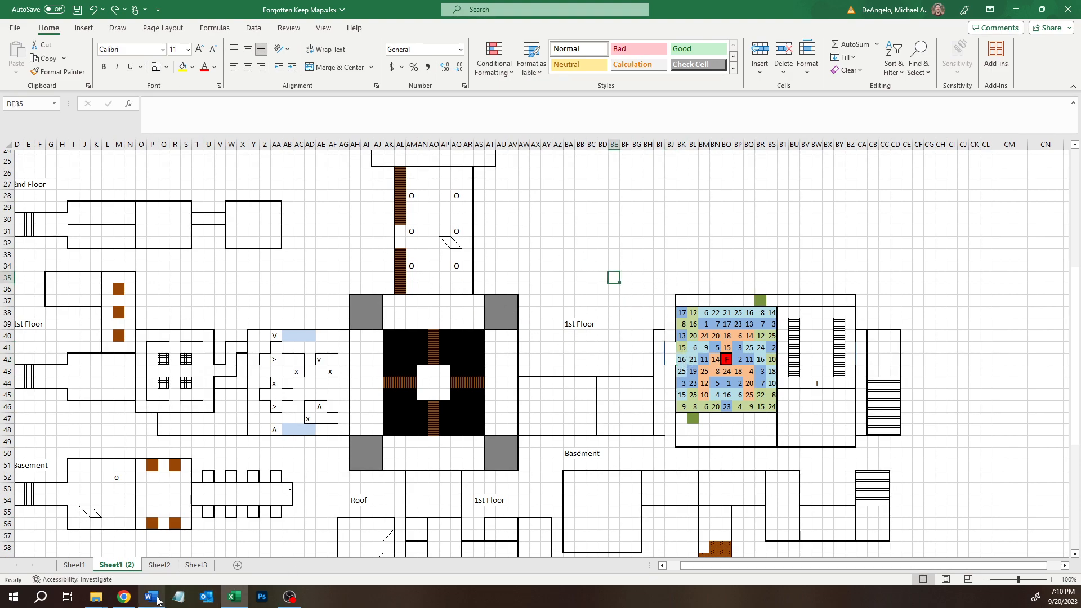
# Discard the small outline in Inkarnate, recheck the passage in Excel, and fill a 2 by 9 square strip east of the darkened room with brightness 115 stone
pyautogui.click(124, 597)
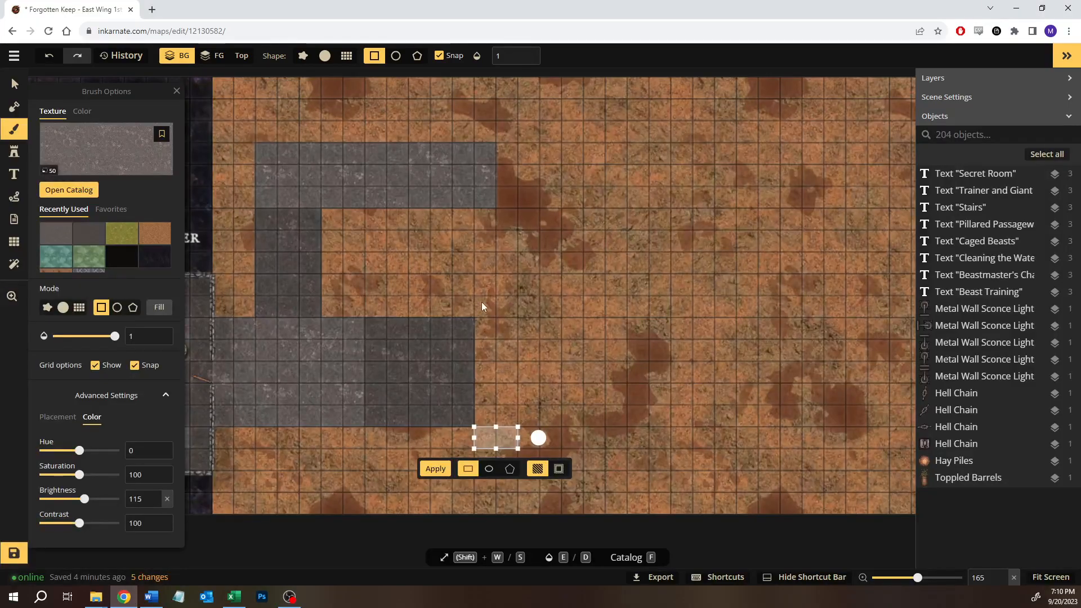
pyautogui.click(472, 410)
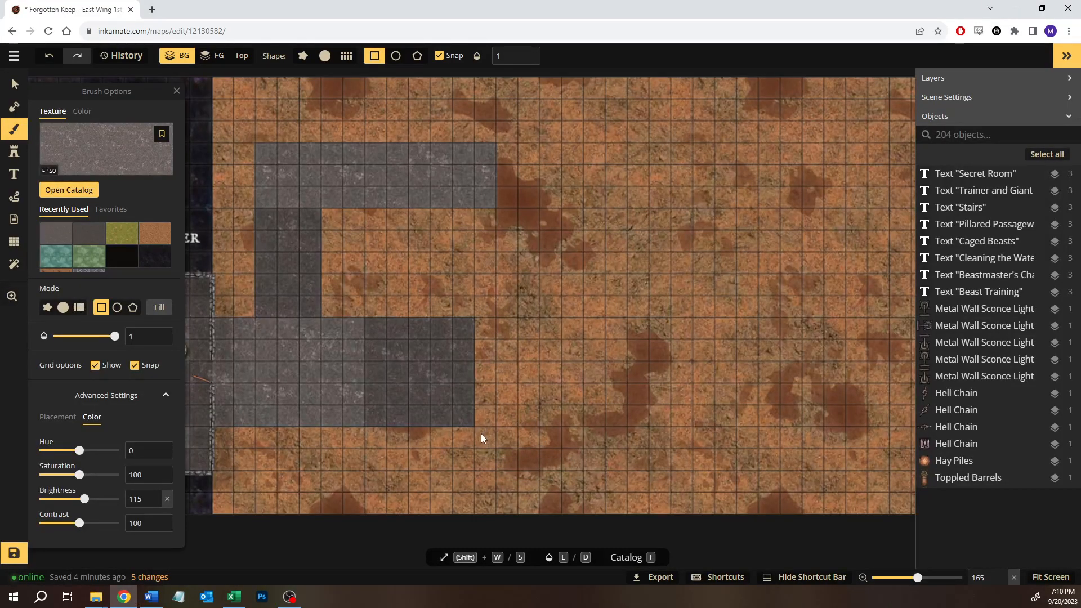
pyautogui.click(234, 597)
pyautogui.moveTo(660, 337); pyautogui.dragTo(674, 430)
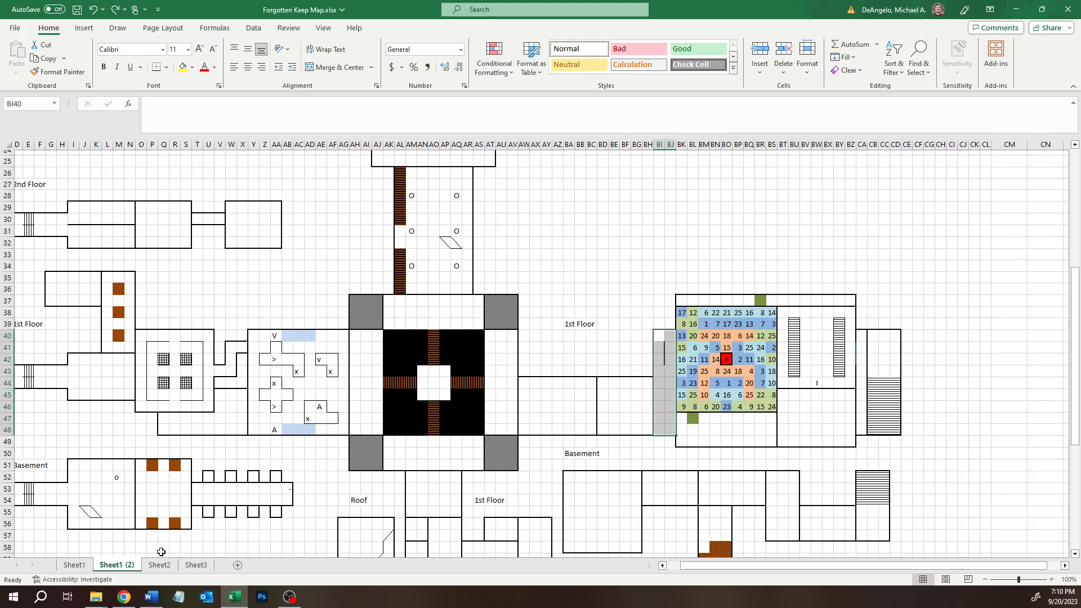
pyautogui.click(124, 597)
pyautogui.moveTo(481, 425)
pyautogui.mouseDown()
pyautogui.moveTo(495, 414)
pyautogui.moveTo(516, 236)
pyautogui.moveTo(503, 273)
pyautogui.mouseUp()
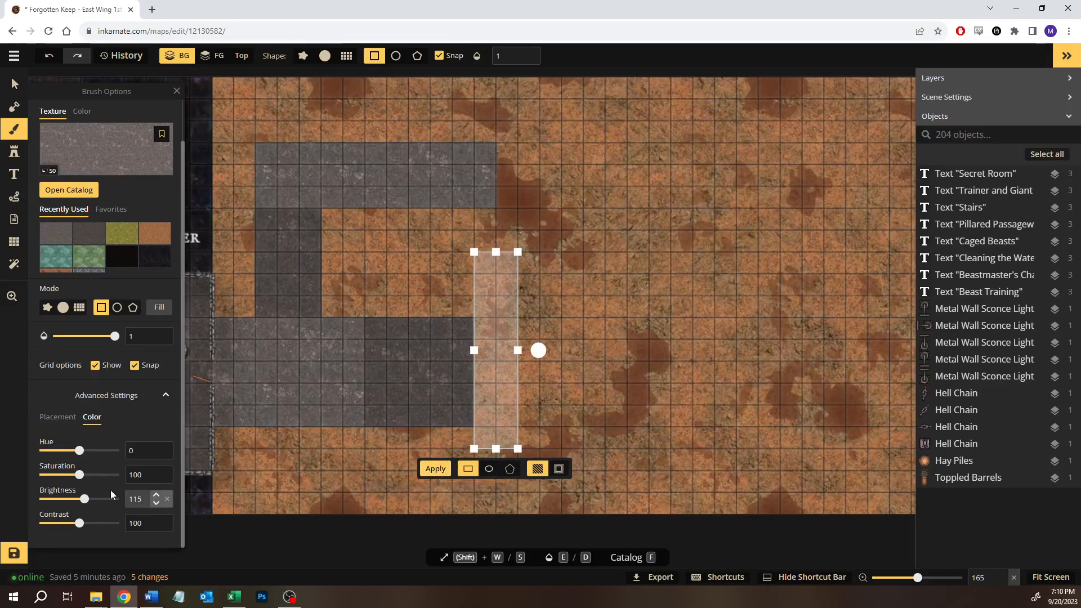
pyautogui.click(435, 471)
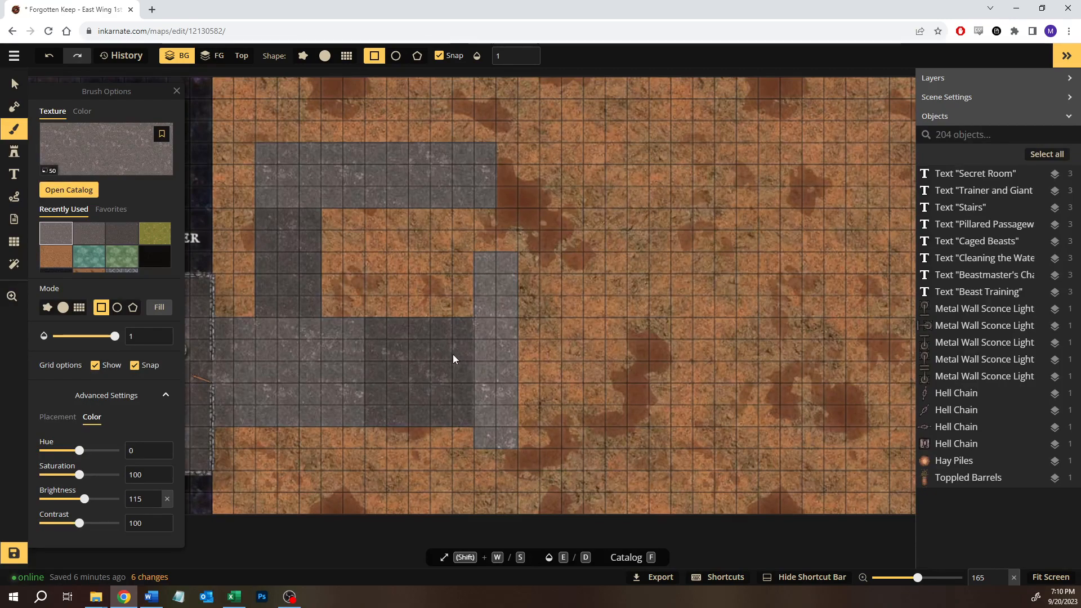
# Measure the room south of the number grid in Excel, then fill it in Inkarnate as 9 by 3 squares of brightness 100 stone beside the passage
pyautogui.click(89, 233)
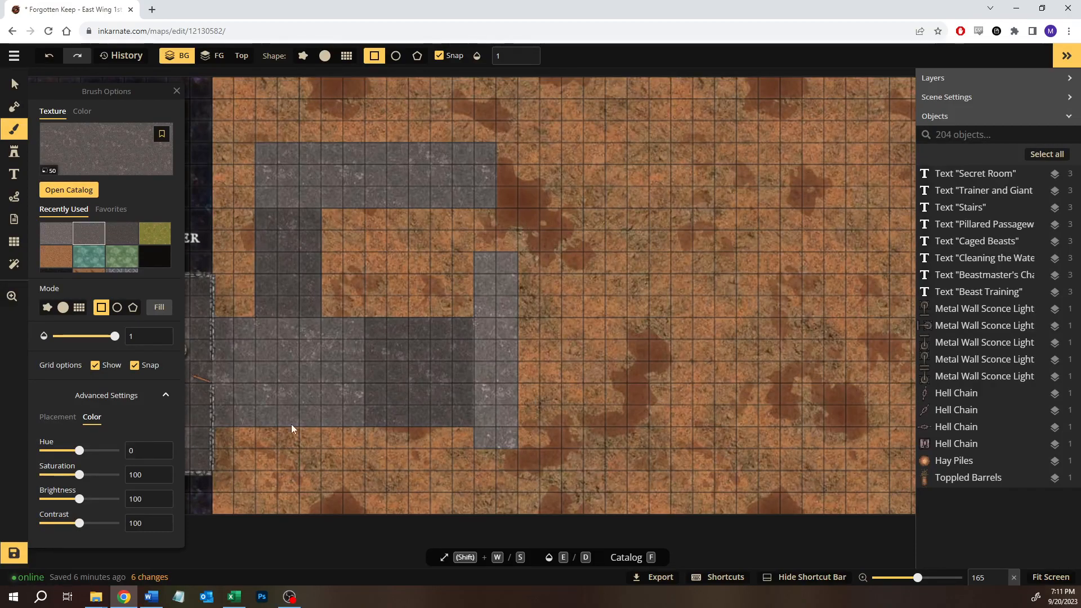
pyautogui.click(235, 597)
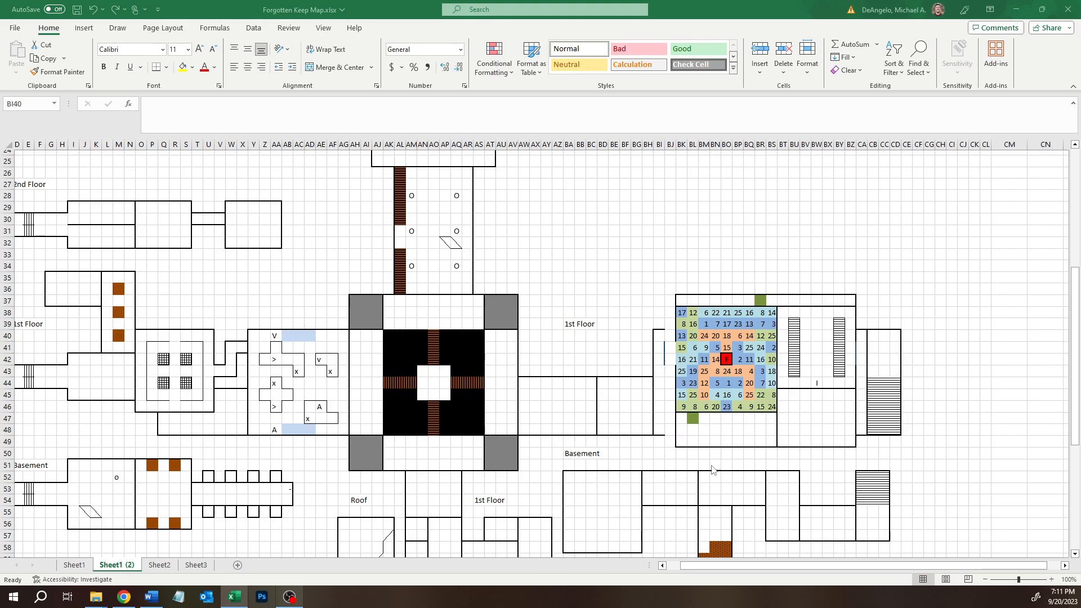
pyautogui.click(684, 417)
pyautogui.moveTo(684, 417); pyautogui.dragTo(772, 437)
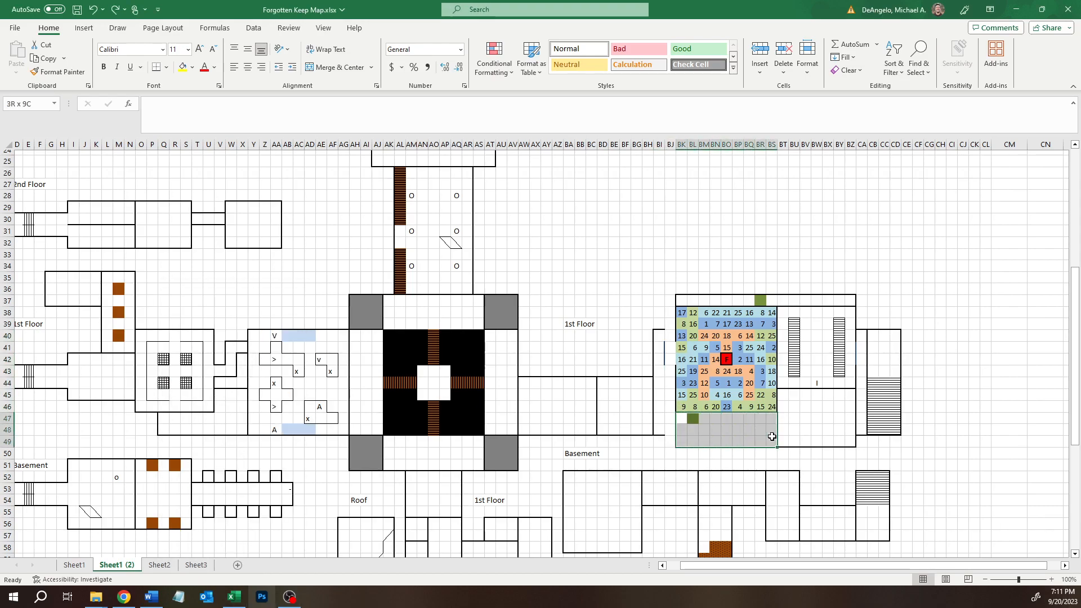
pyautogui.click(685, 416)
pyautogui.click(760, 298)
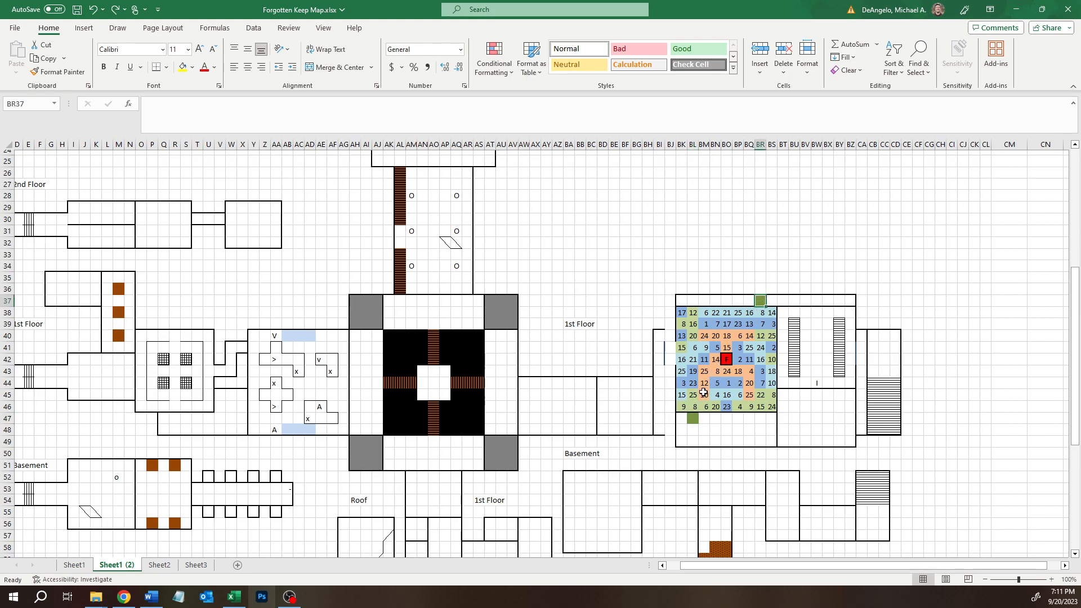
pyautogui.moveTo(683, 421)
pyautogui.mouseDown()
pyautogui.moveTo(784, 437)
pyautogui.moveTo(766, 441)
pyautogui.mouseUp()
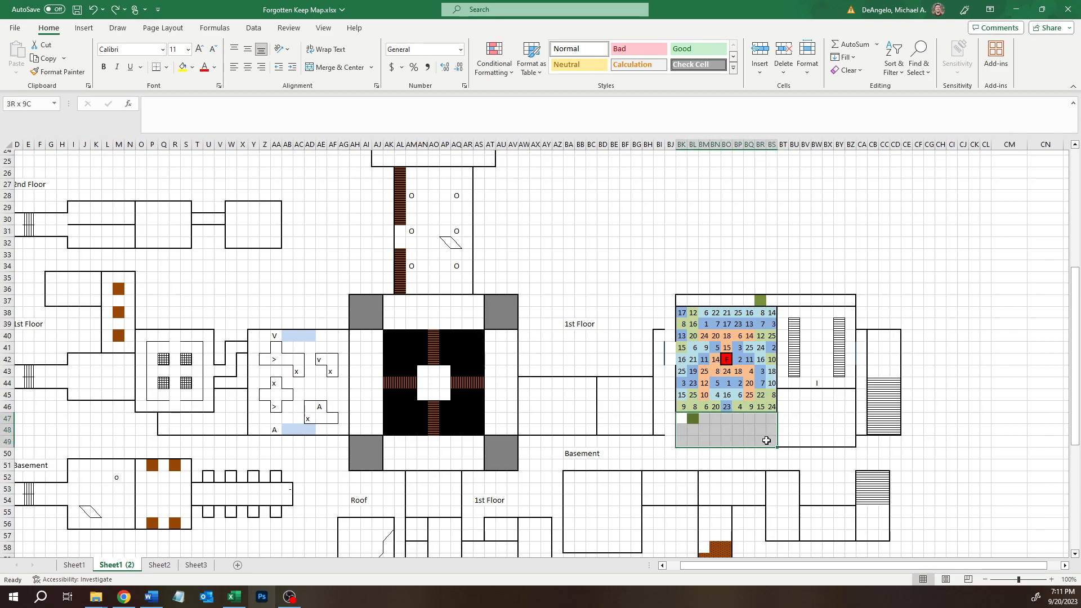
pyautogui.click(123, 597)
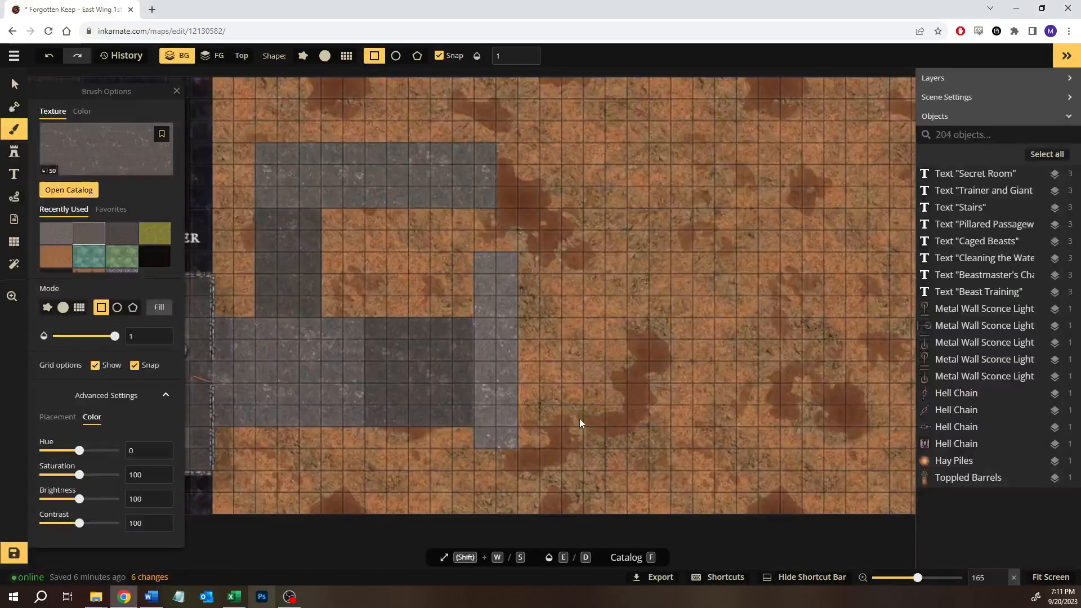
pyautogui.moveTo(525, 387); pyautogui.dragTo(709, 442)
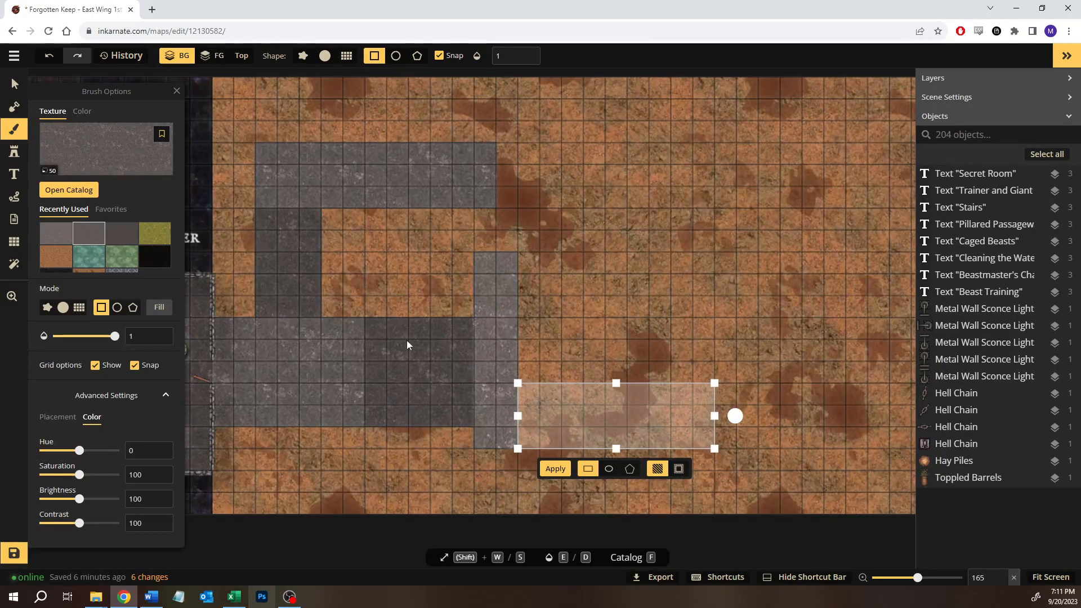
pyautogui.click(567, 470)
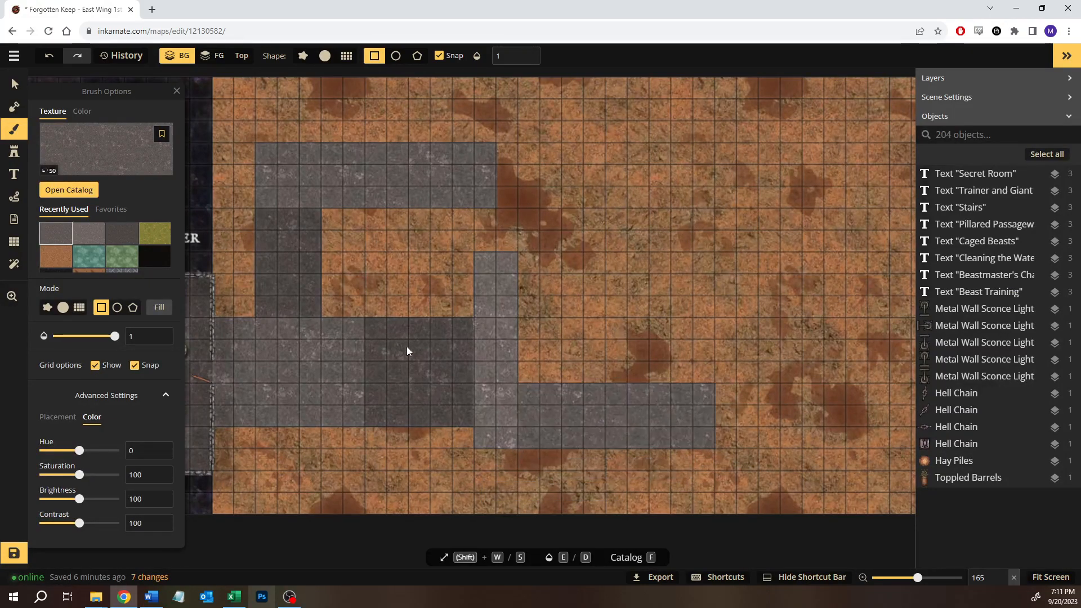
# Pick the brightness 115 stone and compare the size of the number grid with the arrow-marked room west of the black hall in Excel
pyautogui.click(90, 237)
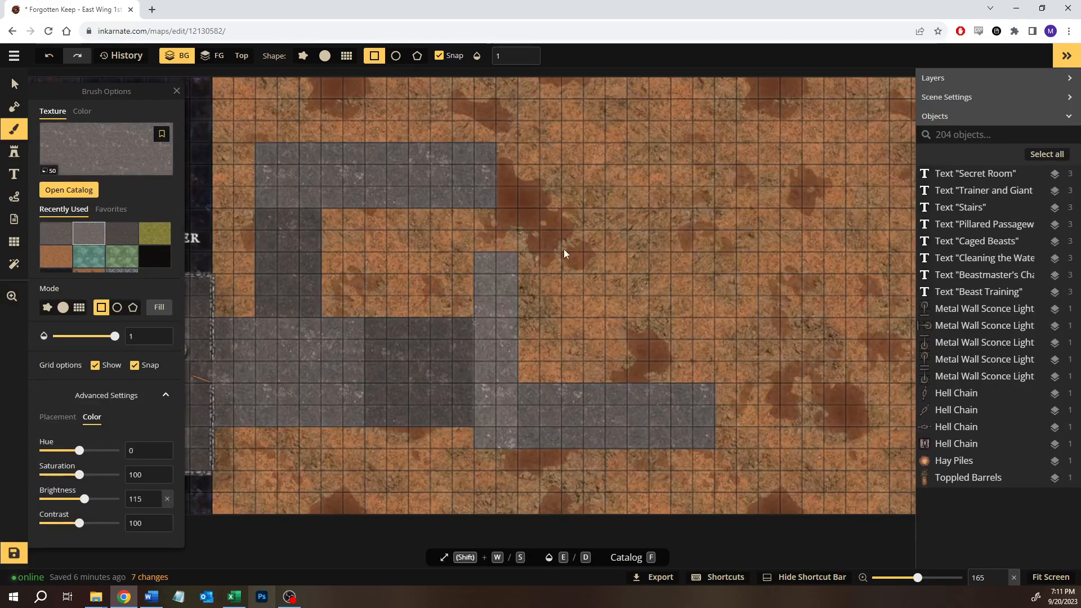
pyautogui.moveTo(239, 600)
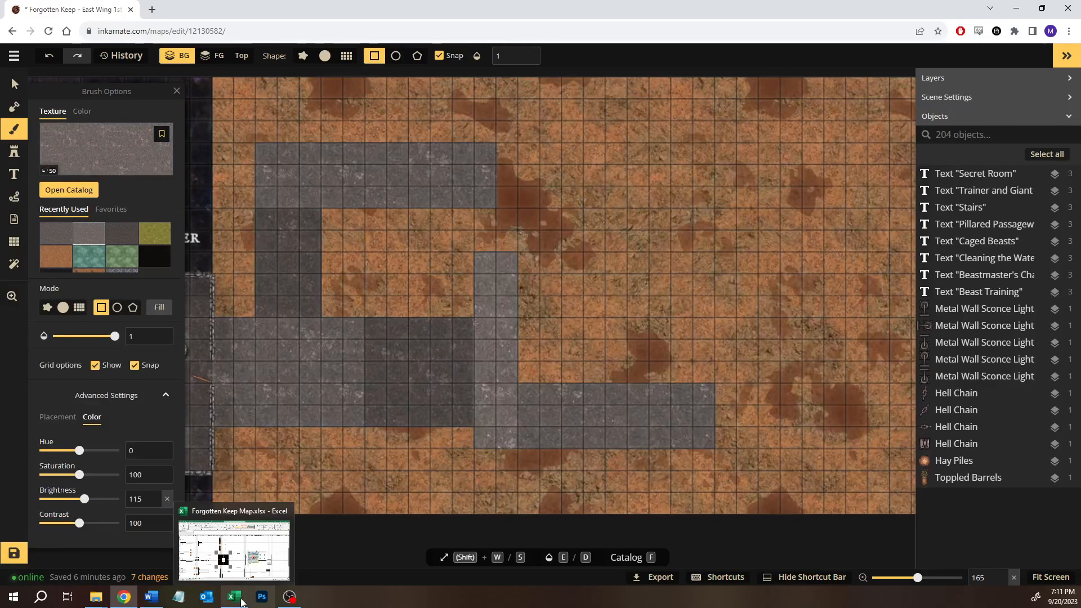
pyautogui.click(239, 569)
pyautogui.moveTo(682, 312); pyautogui.dragTo(770, 409)
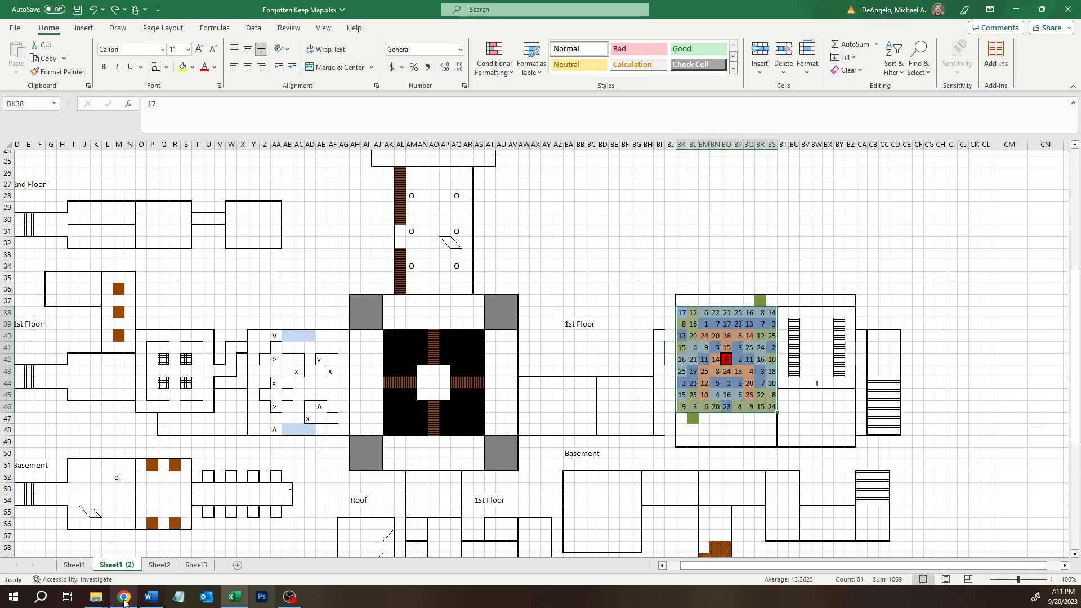
pyautogui.moveTo(261, 338); pyautogui.dragTo(342, 429)
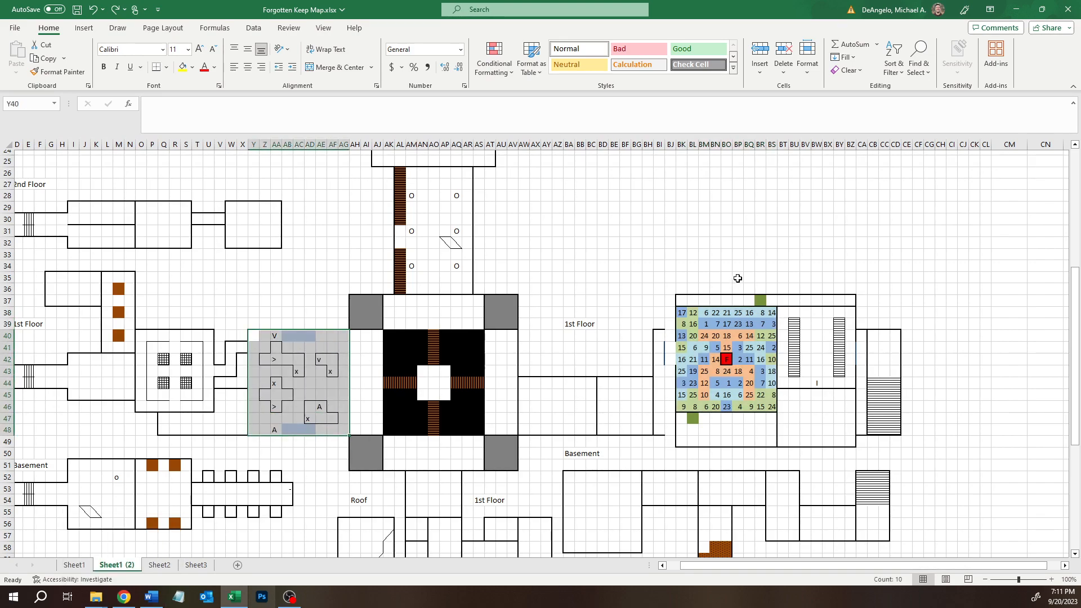
pyautogui.click(125, 598)
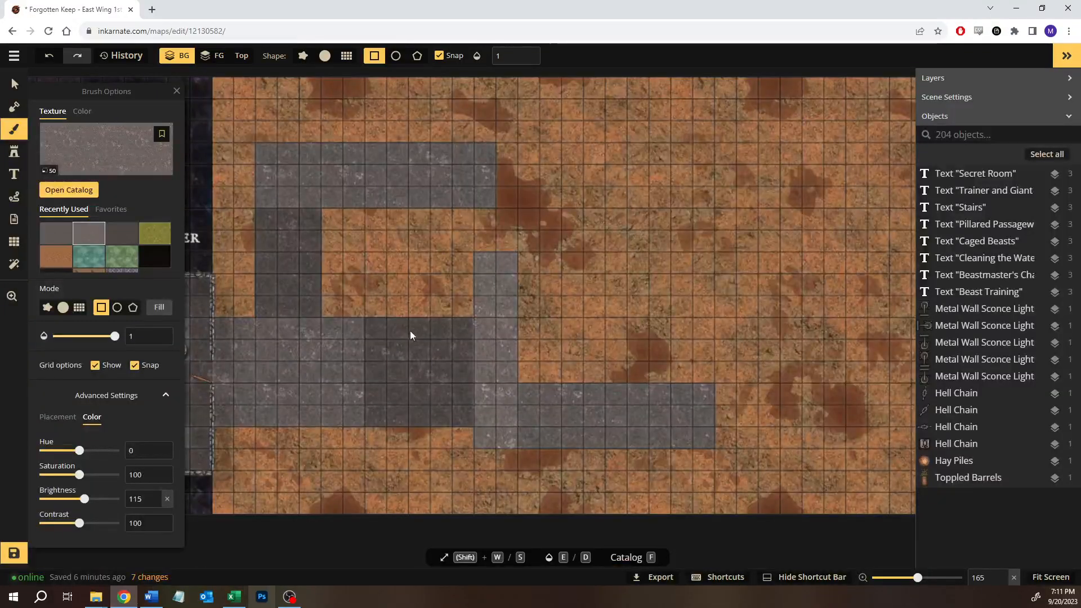
# Try filling the number-grid room in Inkarnate as 9 by 9 squares of brightness 115 stone, and undo the fill
pyautogui.moveTo(708, 349)
pyautogui.mouseDown()
pyautogui.moveTo(732, 368)
pyautogui.moveTo(711, 371)
pyautogui.moveTo(711, 402)
pyautogui.mouseUp()
pyautogui.moveTo(664, 326); pyautogui.dragTo(662, 307)
pyautogui.click(557, 403)
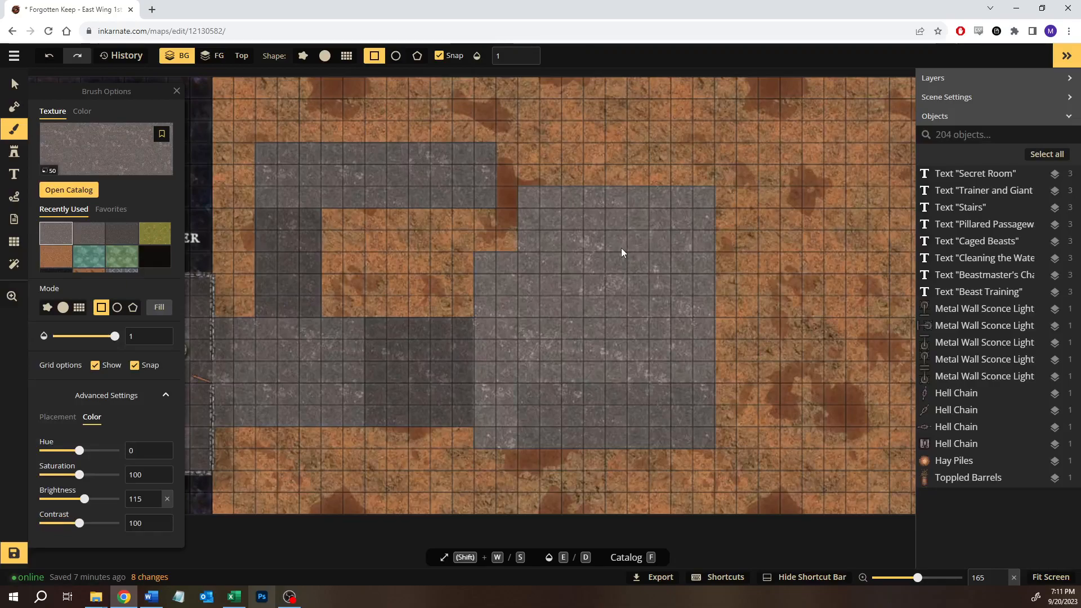
pyautogui.hotkey('ctrl', 'z')
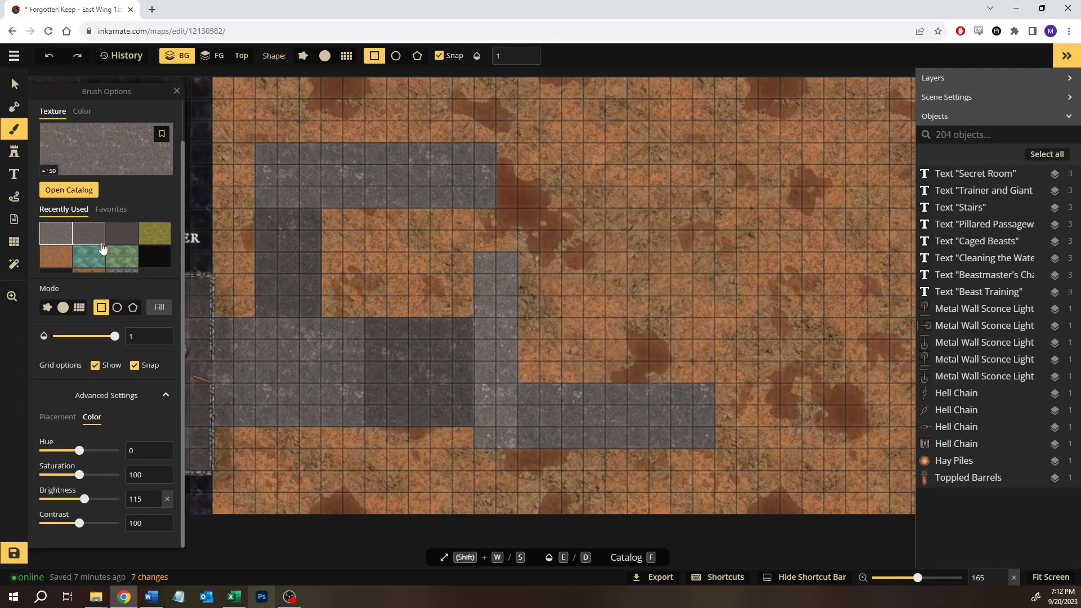
# Set the stone's brightness to 130 and fill the 9 by 9 square room directly north of the 9 by 3 room
pyautogui.click(88, 500)
pyautogui.click(155, 495)
pyautogui.click(158, 496)
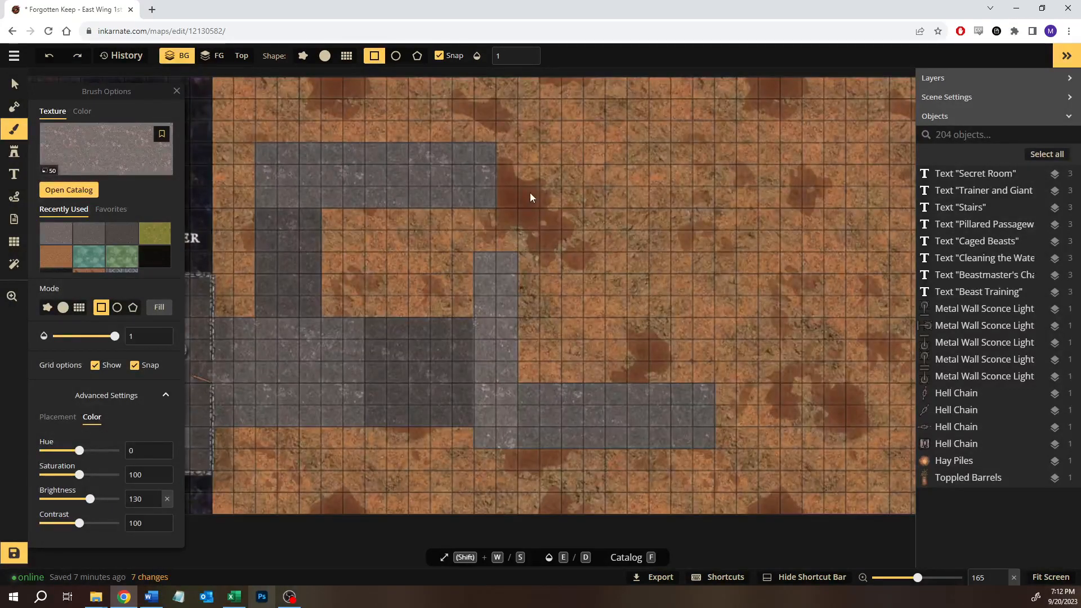
pyautogui.moveTo(600, 282)
pyautogui.mouseDown()
pyautogui.moveTo(691, 366)
pyautogui.moveTo(734, 383)
pyautogui.mouseUp()
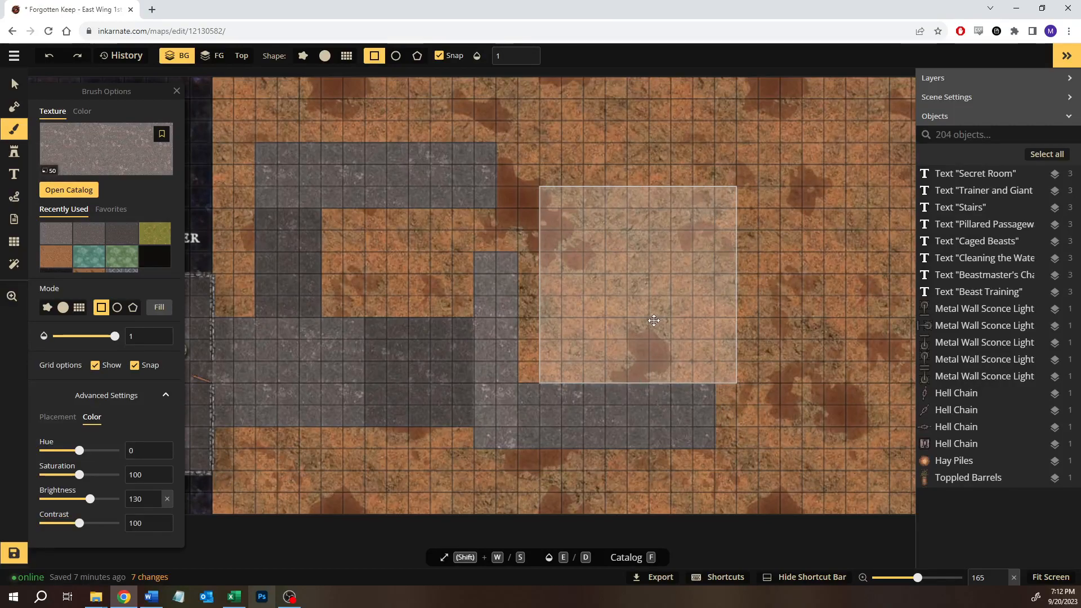
pyautogui.moveTo(644, 322); pyautogui.dragTo(622, 321)
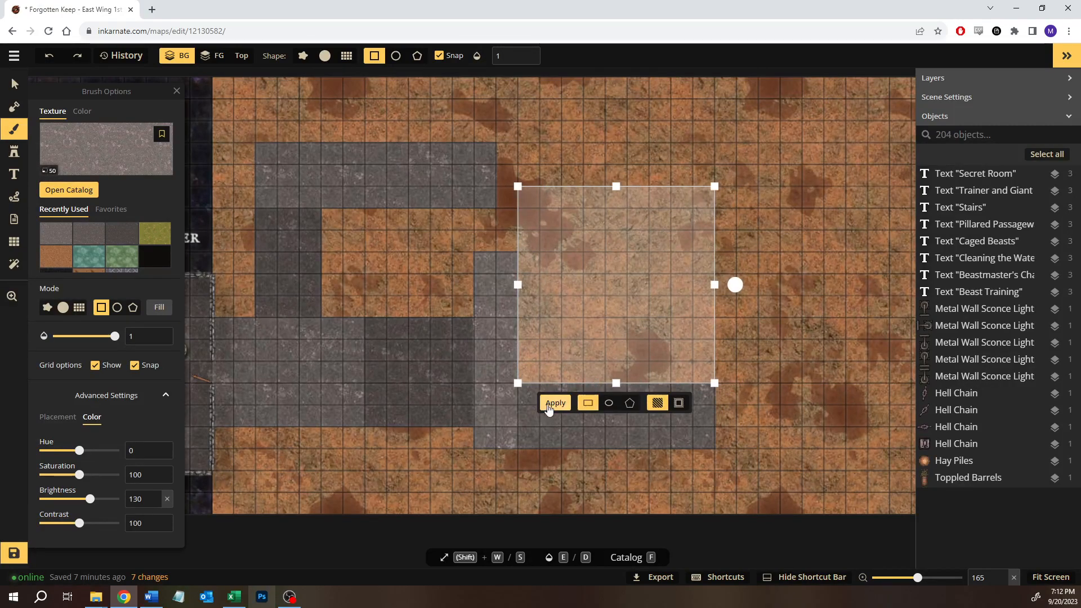
pyautogui.click(763, 287)
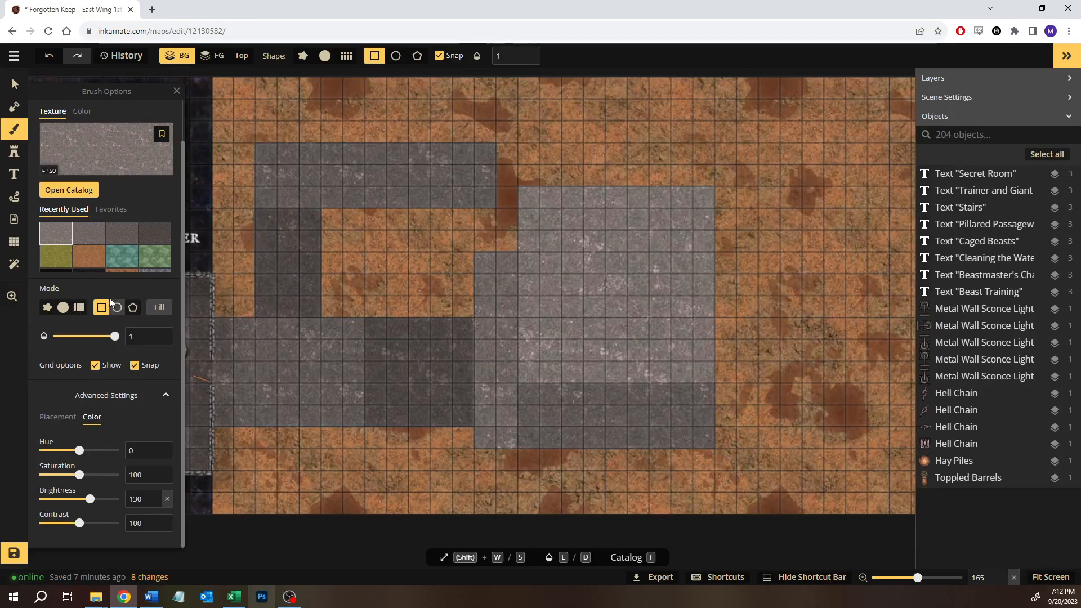
# Try extending the northern room one column east with a 1 by 3 square strip of brightness 115 stone
pyautogui.click(104, 237)
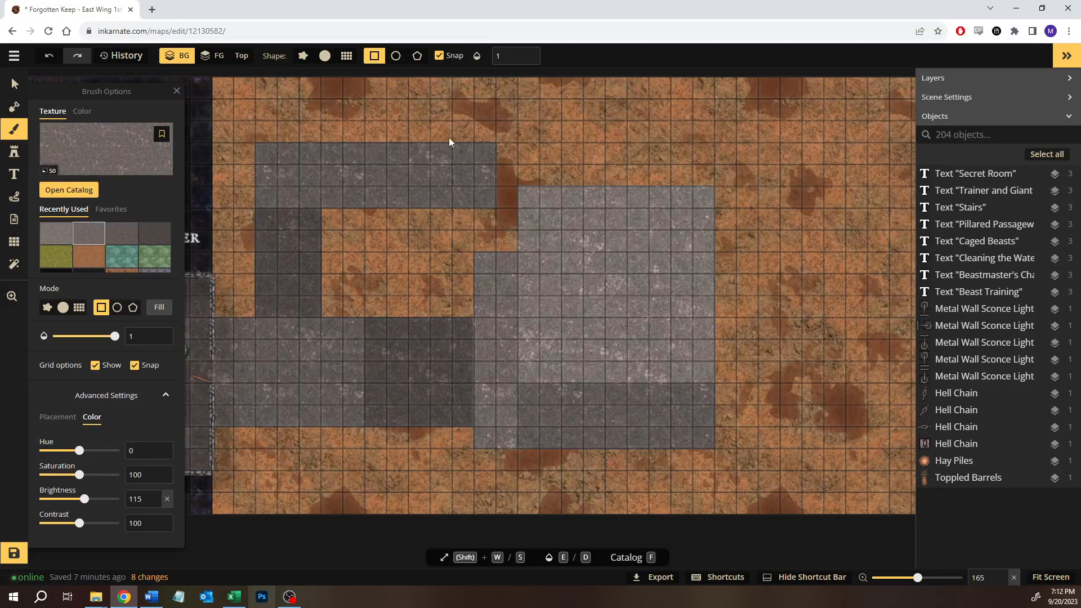
pyautogui.moveTo(504, 151); pyautogui.dragTo(515, 202)
pyautogui.click(446, 229)
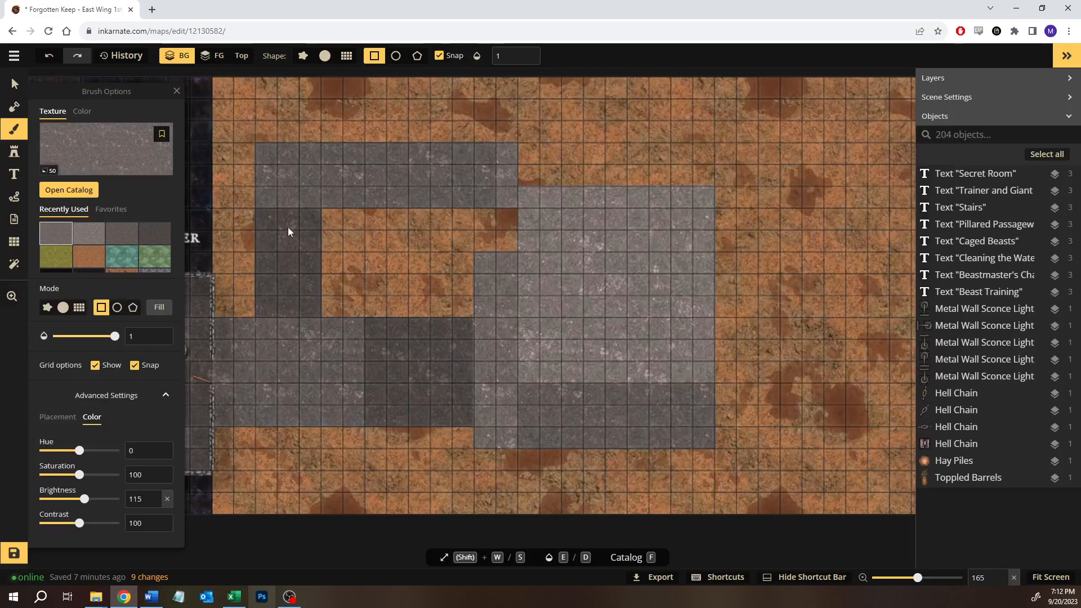
# Undo the brightness 115 strip and fill the same 1 by 3 squares with brightness 100 stone
pyautogui.click(130, 244)
pyautogui.hotkey('ctrl', 'z')
pyautogui.moveTo(504, 151); pyautogui.dragTo(525, 209)
pyautogui.click(446, 228)
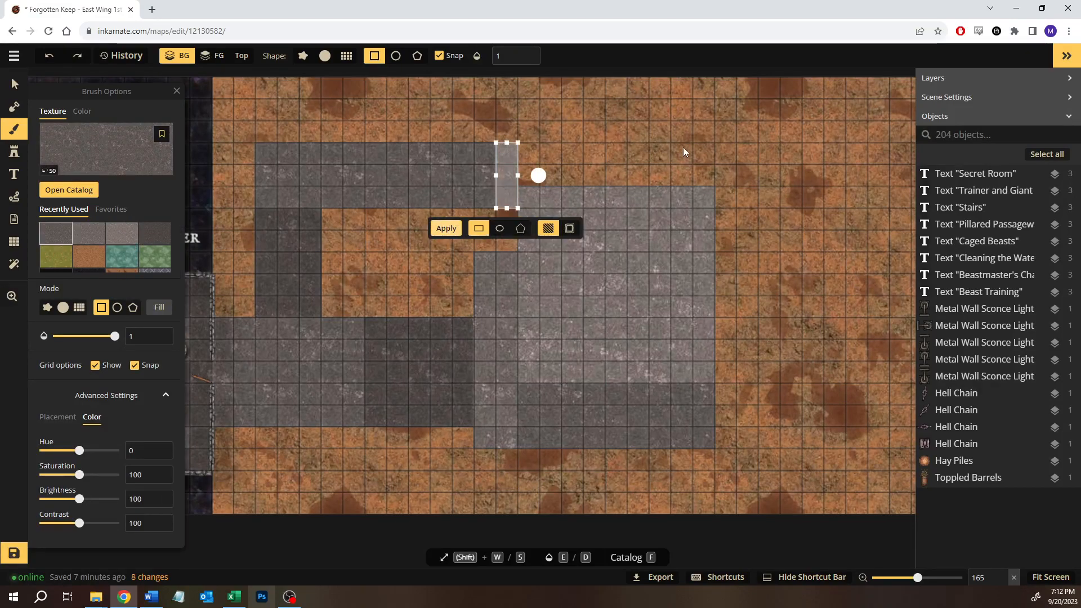
# Measure the corridor running along the north side of the number grid in Excel and return to Inkarnate
pyautogui.click(235, 596)
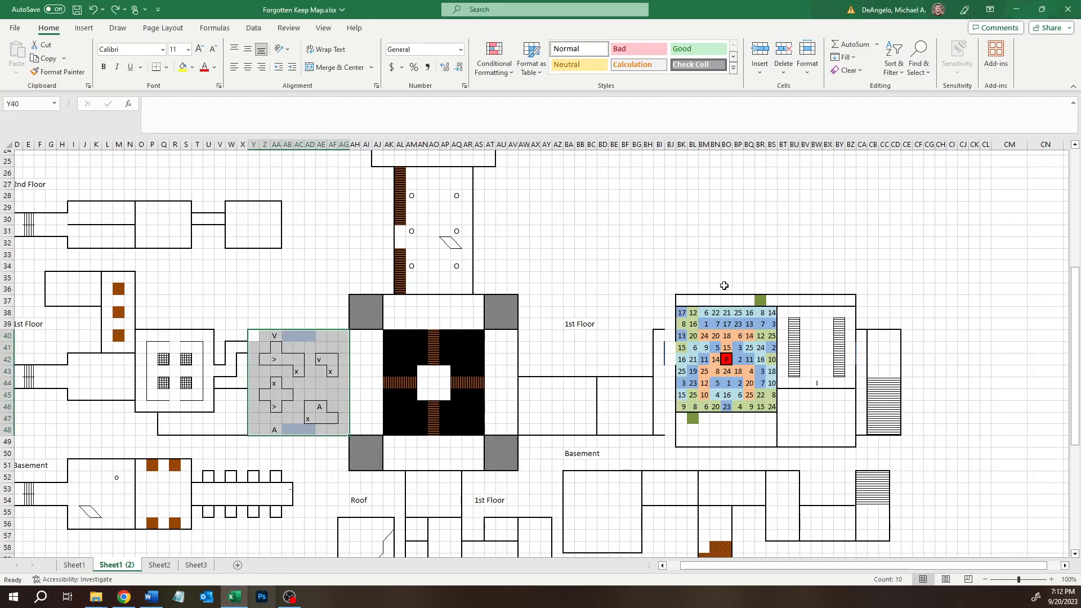
pyautogui.moveTo(682, 301); pyautogui.dragTo(854, 300)
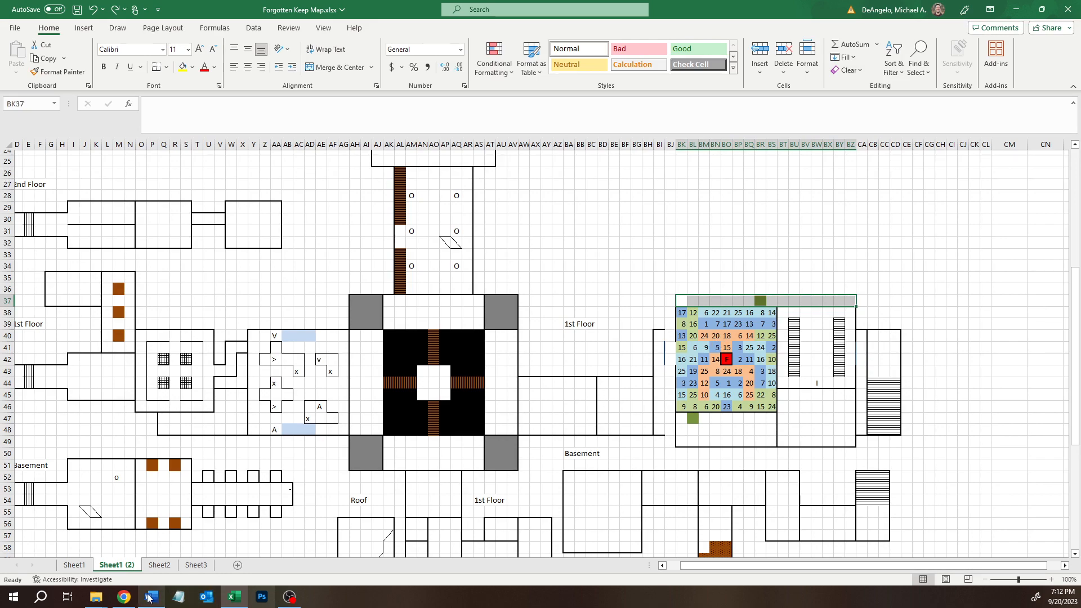
pyautogui.moveTo(123, 599)
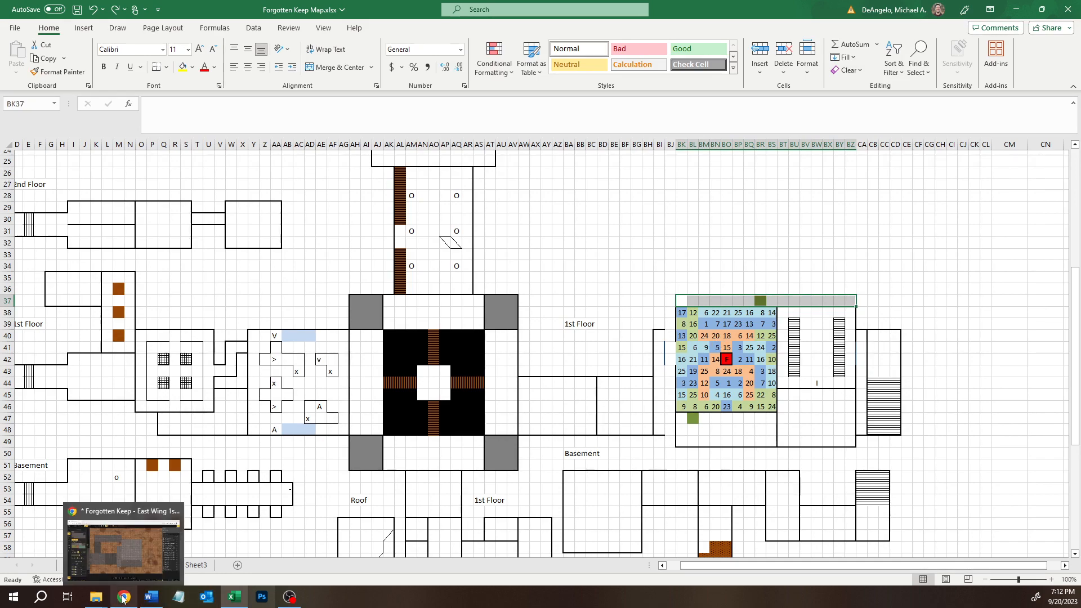
pyautogui.click(122, 548)
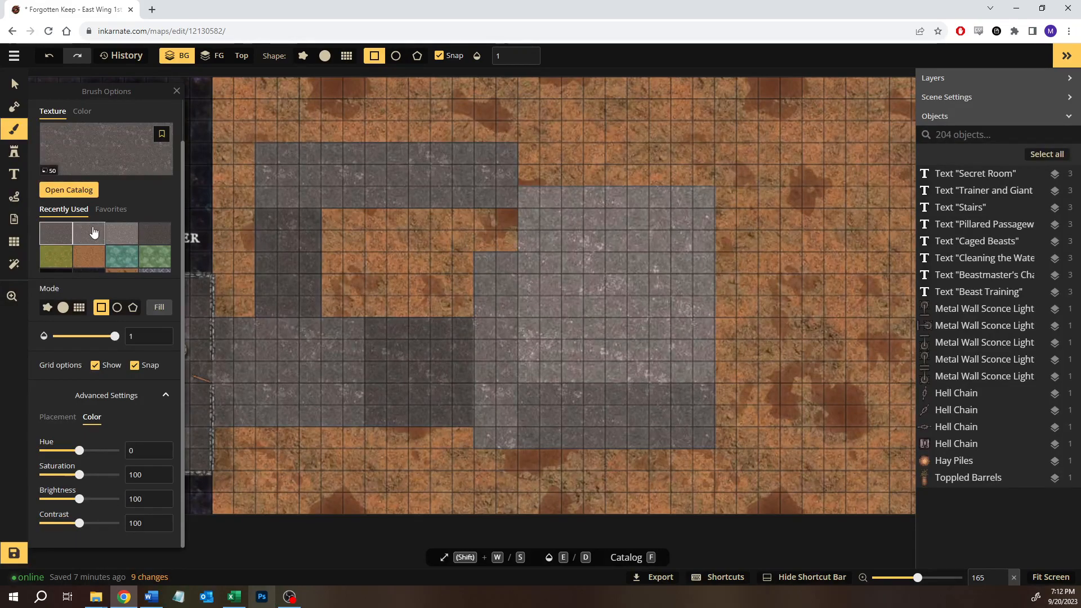
# Recheck the corridor's length in Excel and fill it in Inkarnate as 16 by 2 squares of brightness 80 stone above the 9 by 9 room
pyautogui.click(153, 233)
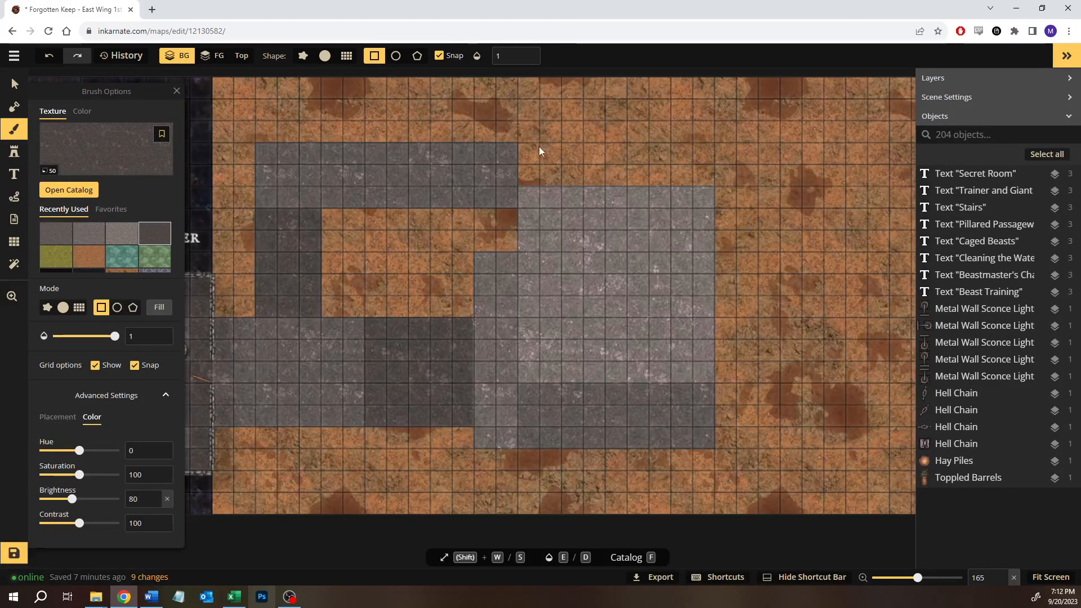
pyautogui.click(233, 597)
pyautogui.moveTo(682, 301); pyautogui.dragTo(849, 303)
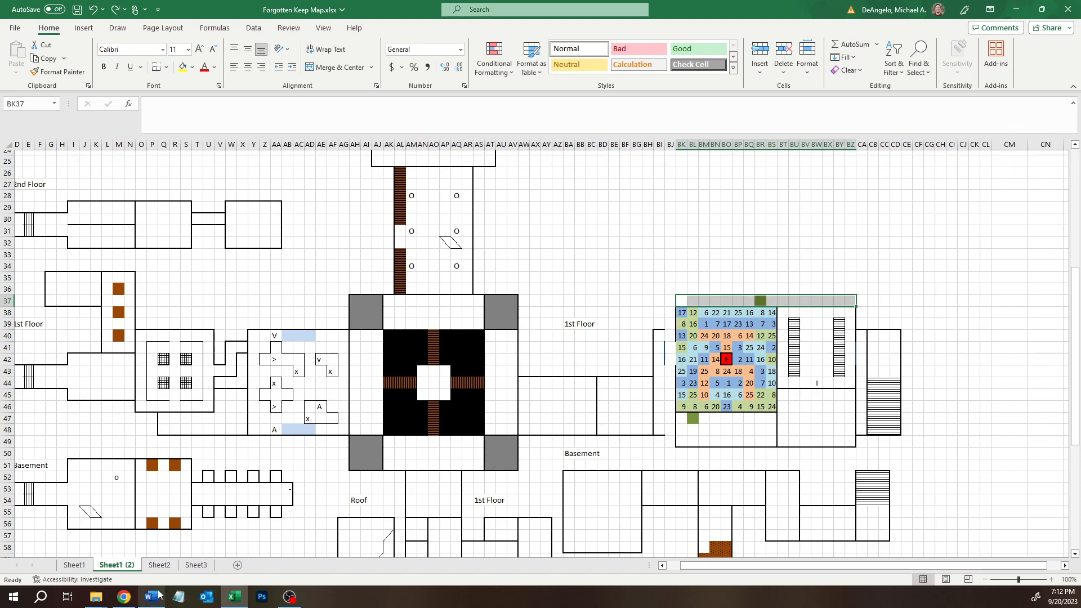
pyautogui.click(125, 597)
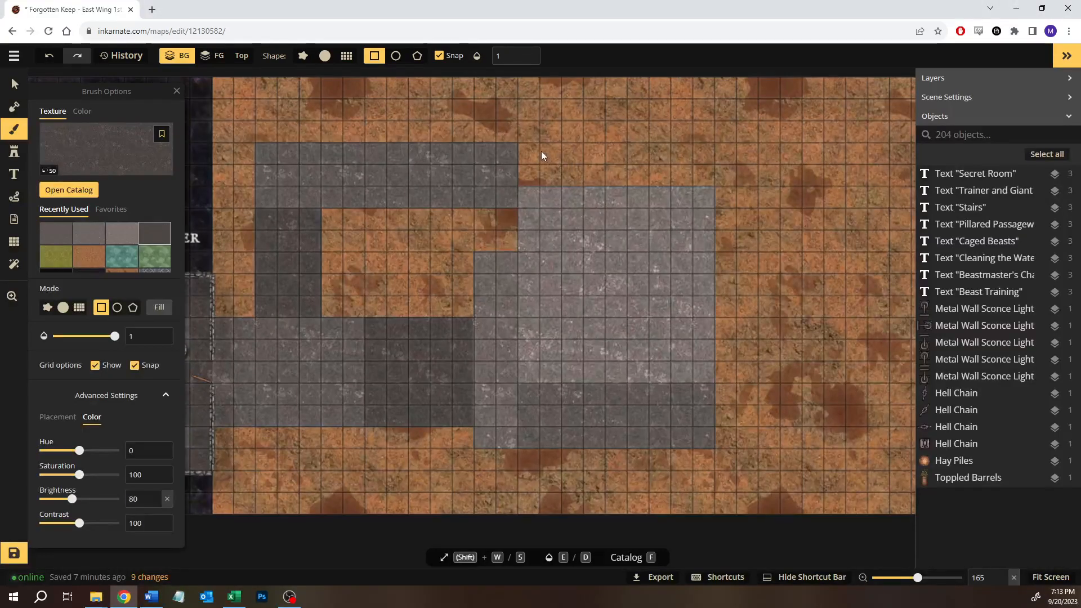
pyautogui.moveTo(530, 151)
pyautogui.mouseDown()
pyautogui.moveTo(802, 182)
pyautogui.moveTo(884, 180)
pyautogui.mouseUp()
pyautogui.moveTo(811, 166); pyautogui.dragTo(789, 166)
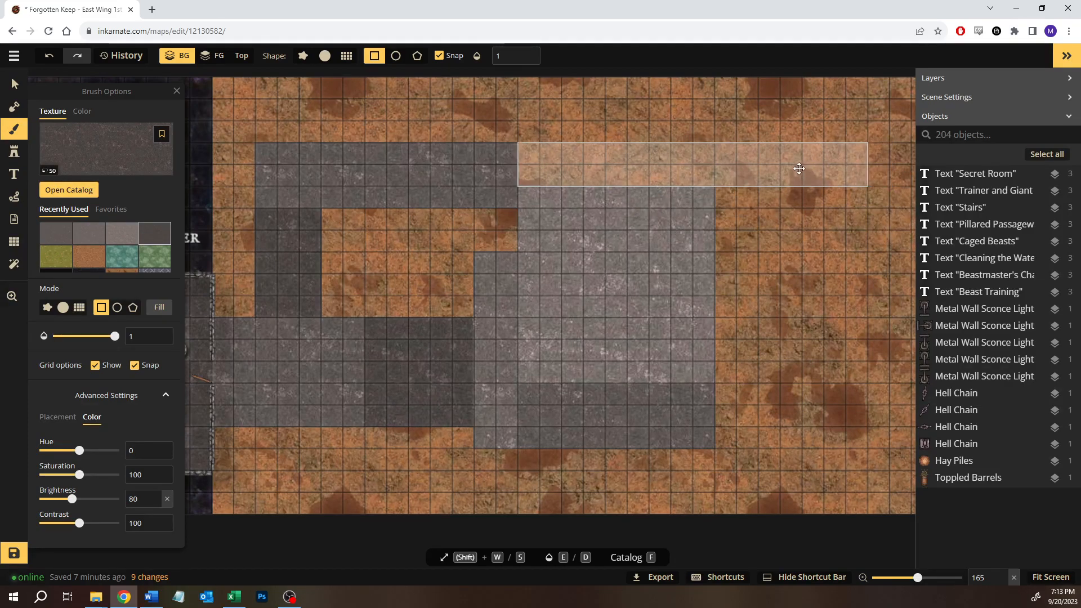
pyautogui.click(632, 207)
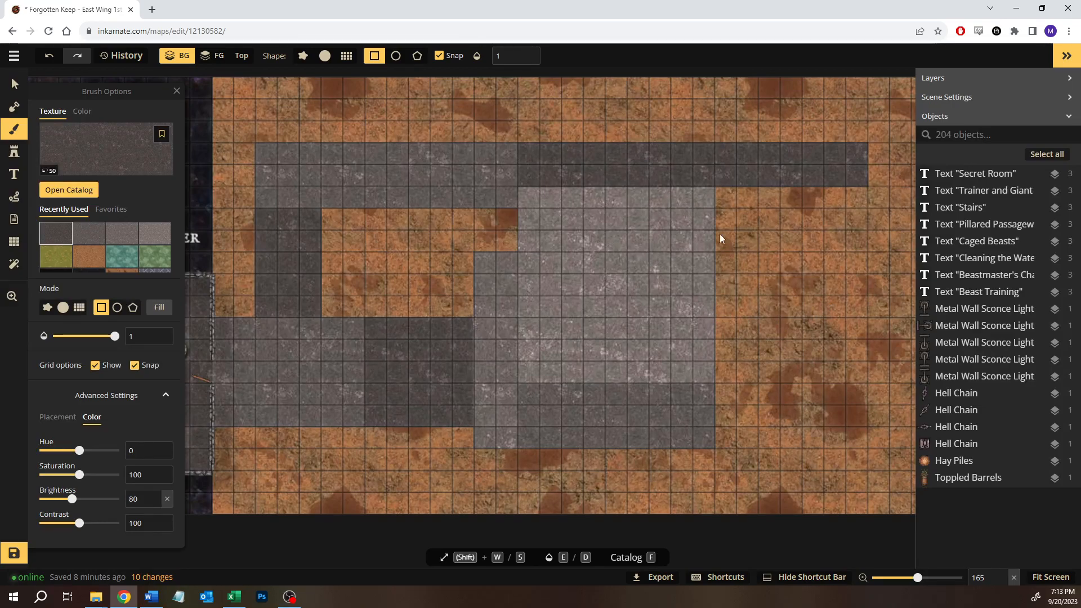
# Measure the room east of the number grid in Excel and fill it in Inkarnate as 7 by 7 squares of brightness 100 stone below the corridor
pyautogui.press('space')
pyautogui.moveTo(762, 272); pyautogui.dragTo(651, 261)
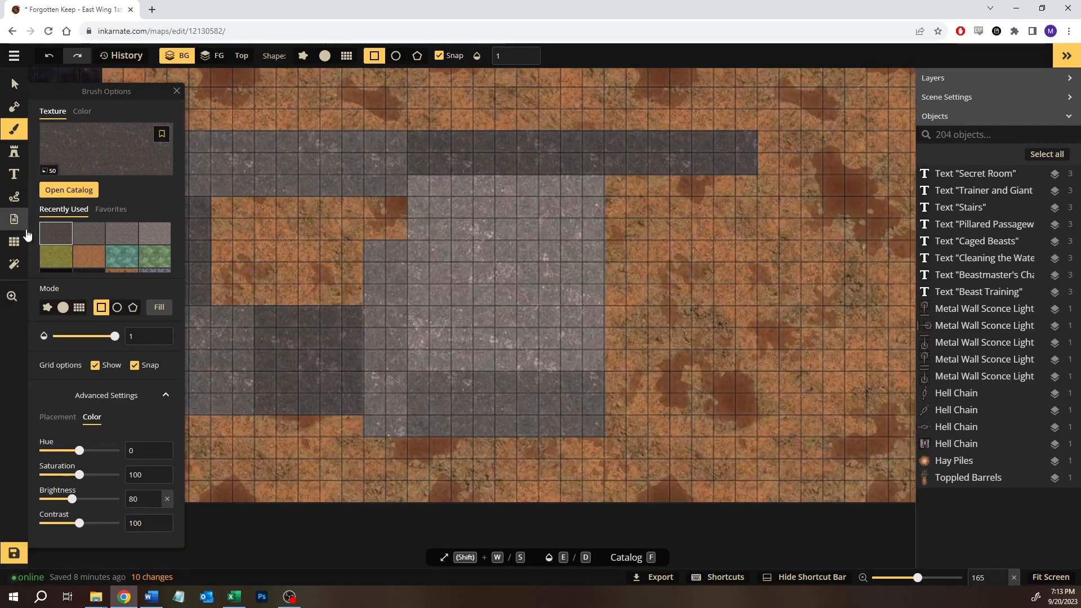
pyautogui.click(85, 233)
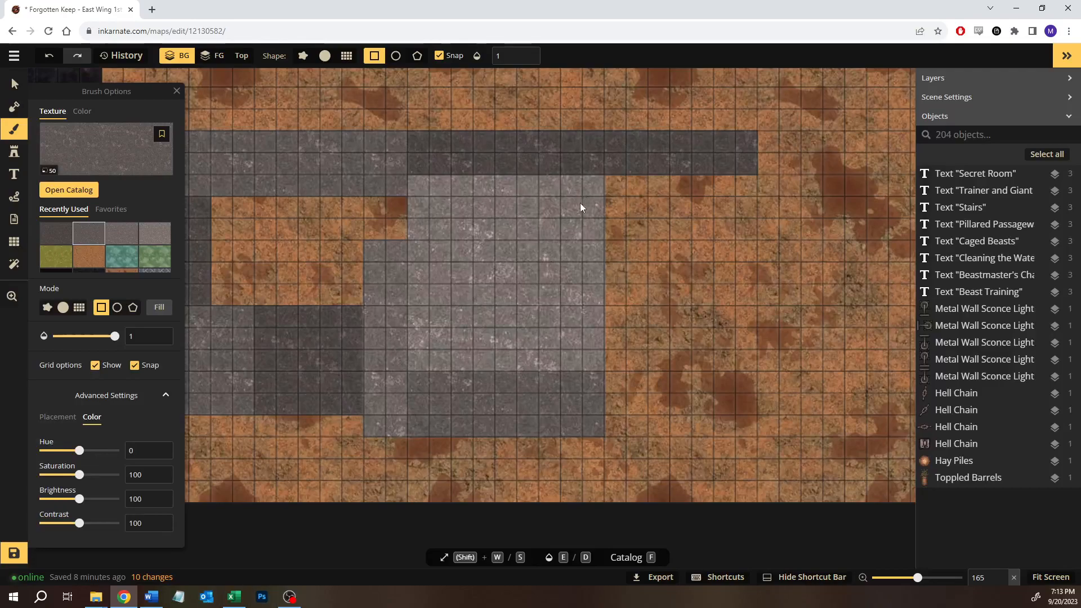
pyautogui.click(234, 596)
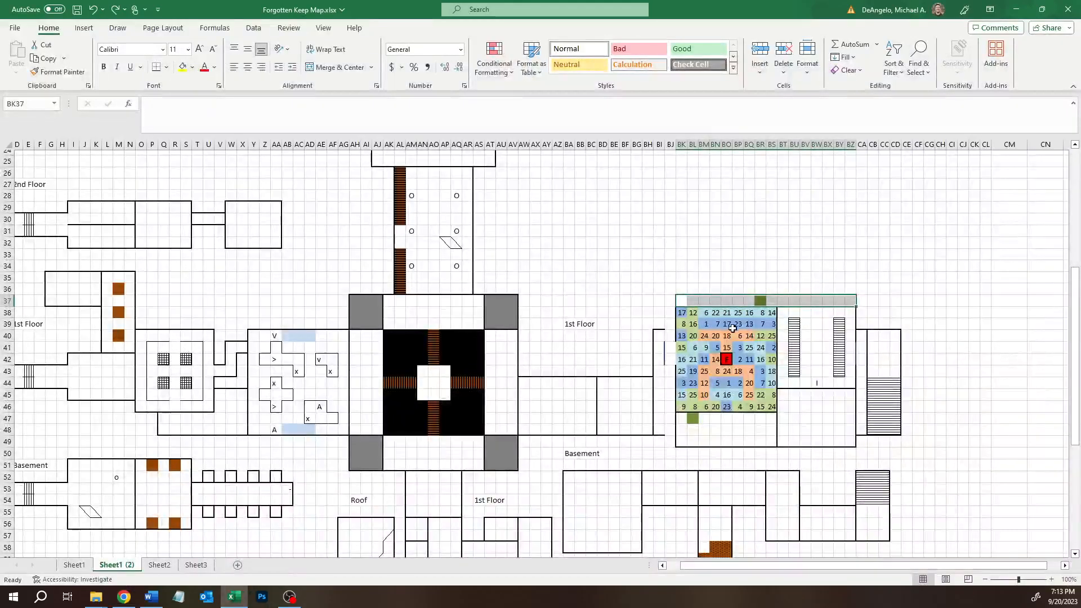
pyautogui.moveTo(823, 351); pyautogui.dragTo(854, 385)
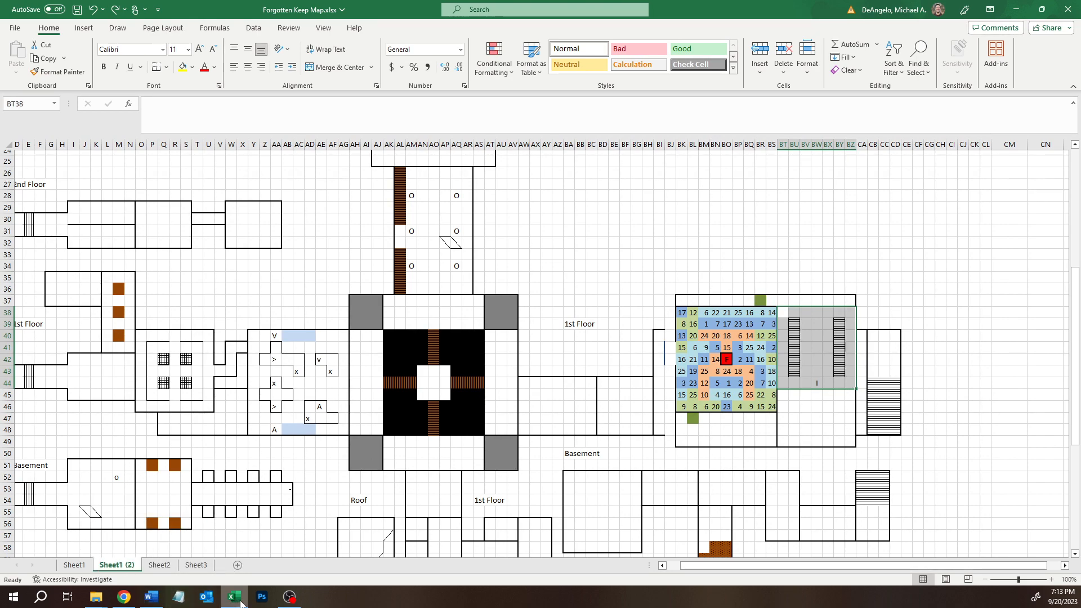
pyautogui.click(124, 597)
pyautogui.moveTo(615, 192)
pyautogui.mouseDown()
pyautogui.moveTo(742, 251)
pyautogui.moveTo(745, 318)
pyautogui.mouseUp()
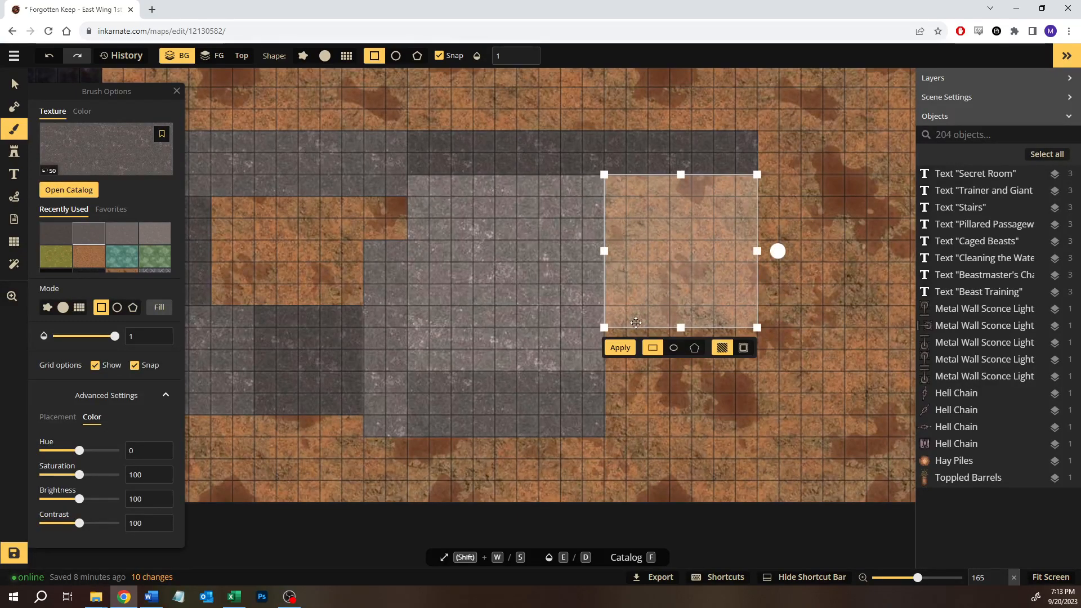
pyautogui.click(620, 348)
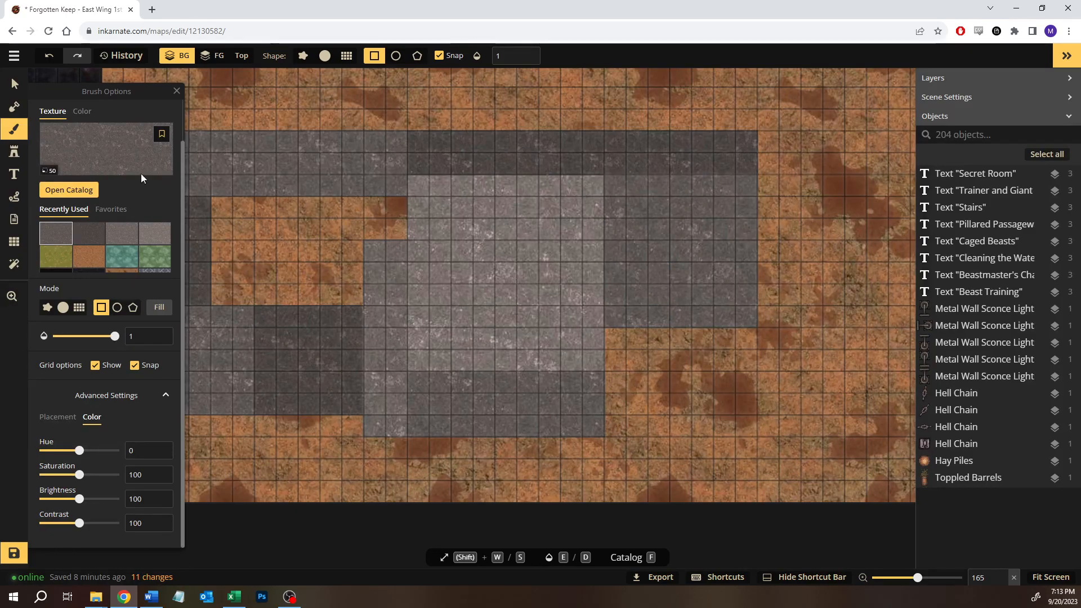
# Fill the room south of the 7 by 7 room as 7 by 5 squares of brightness 115 stone
pyautogui.click(122, 233)
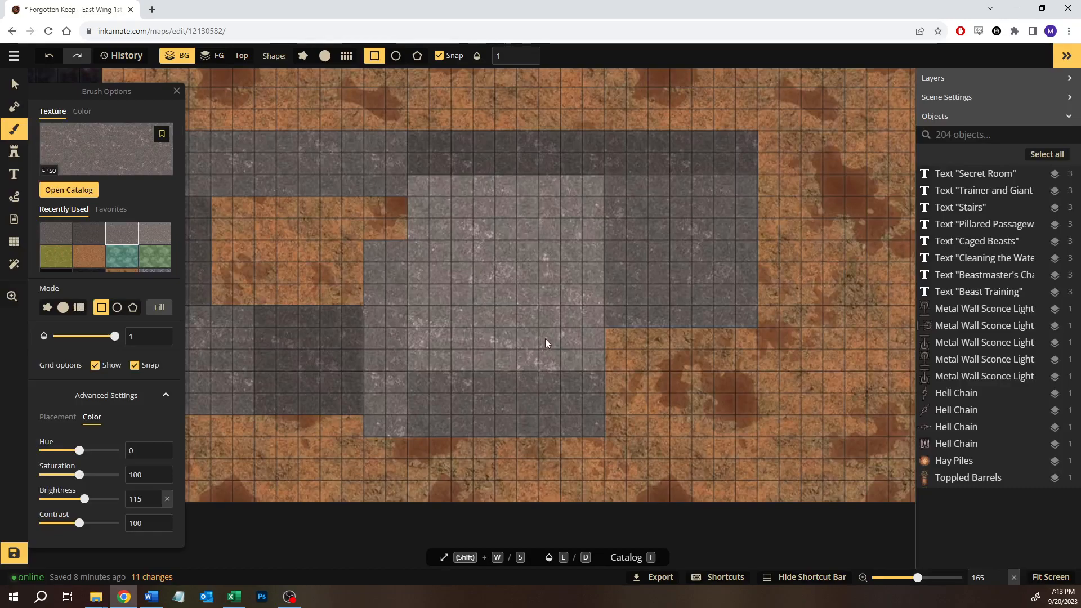
pyautogui.moveTo(613, 333); pyautogui.dragTo(762, 437)
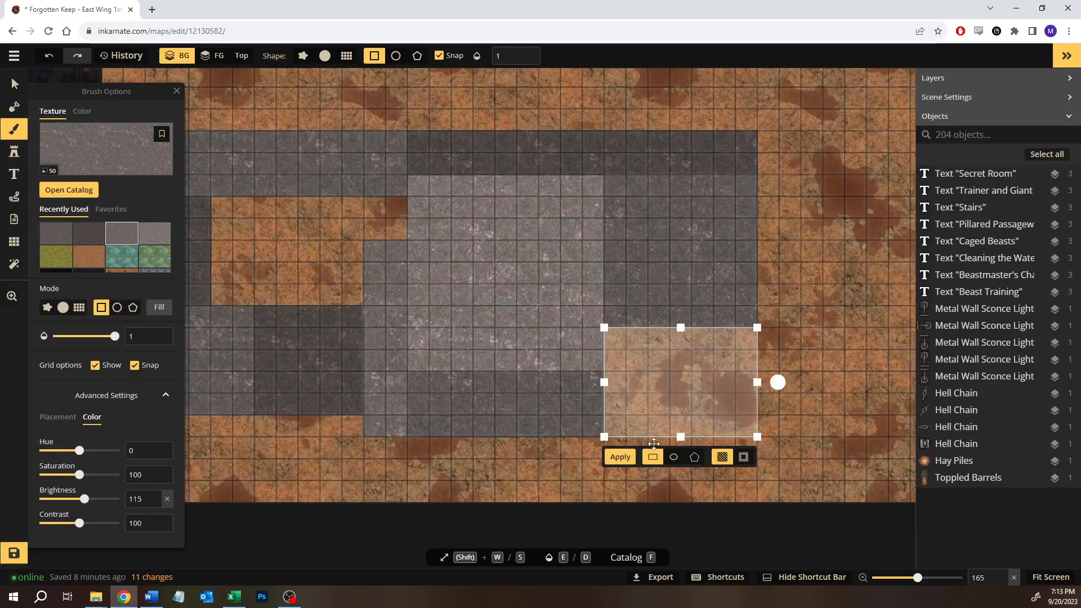
pyautogui.click(620, 457)
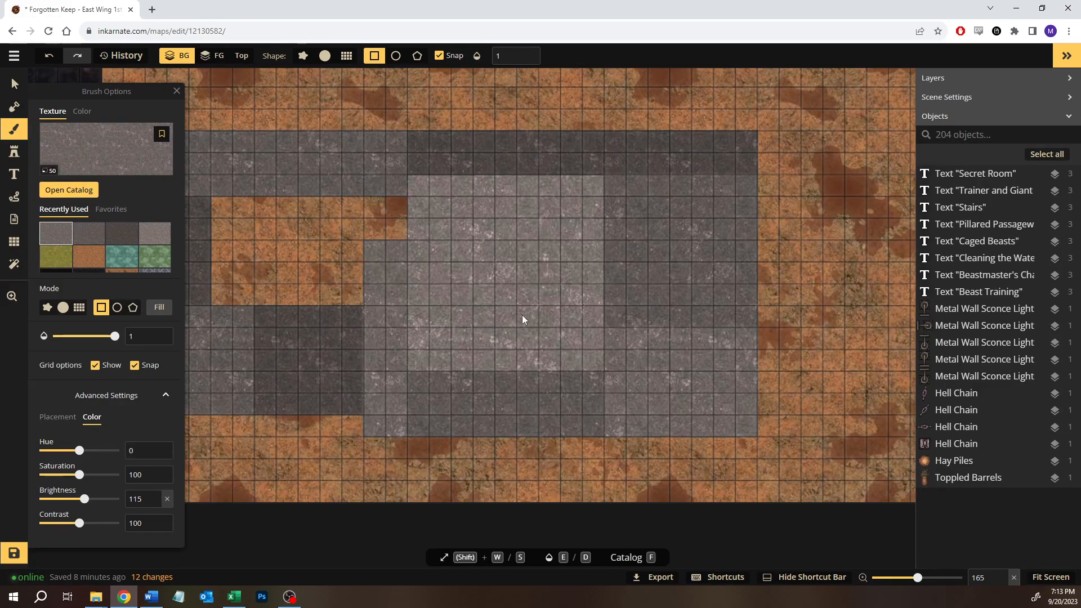
# Switch to the Excel floor plan and measure the corridor strip just east of the 7 by 7 room
pyautogui.moveTo(627, 270); pyautogui.dragTo(499, 251)
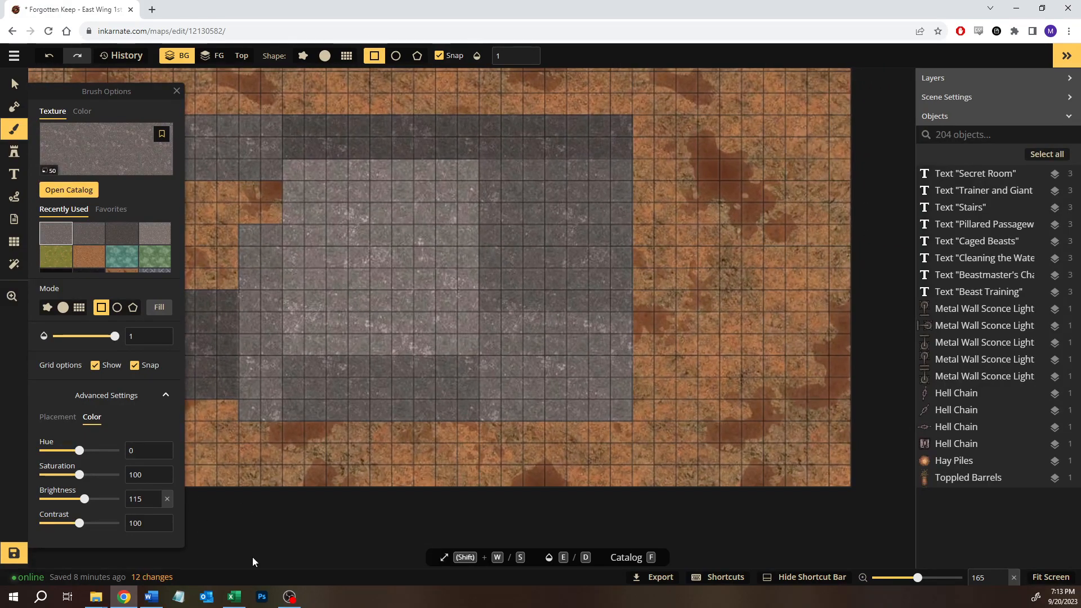
pyautogui.click(234, 596)
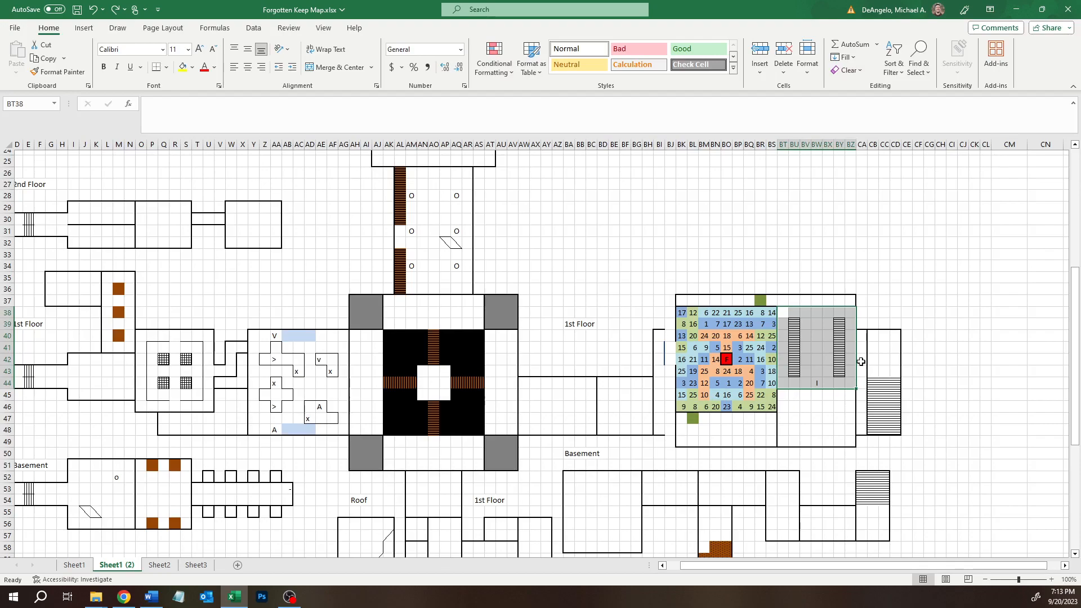
pyautogui.click(873, 335)
pyautogui.moveTo(863, 337); pyautogui.dragTo(876, 434)
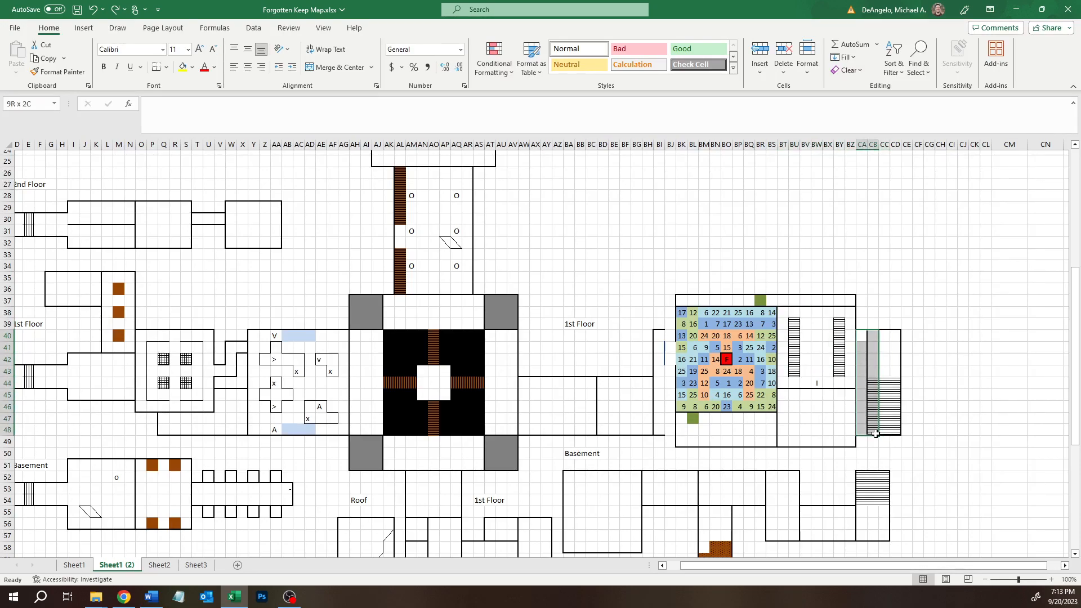
pyautogui.click(884, 373)
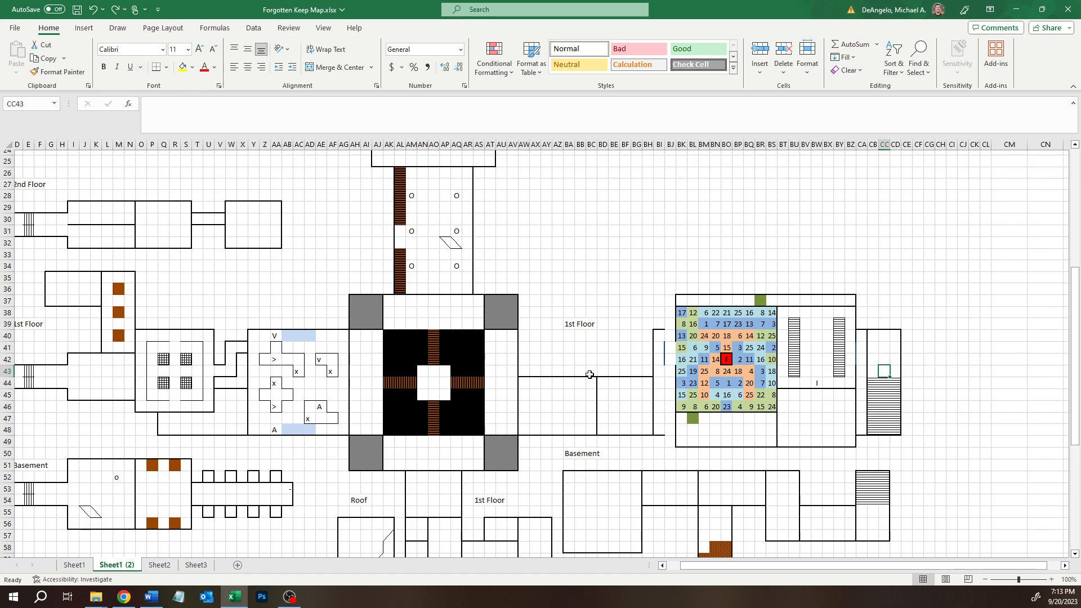
# Trace the 1st Floor route from the central hall eastward to the number grid, its side passages and the green square to its north
pyautogui.moveTo(545, 406); pyautogui.dragTo(670, 407)
pyautogui.moveTo(669, 337); pyautogui.dragTo(669, 381)
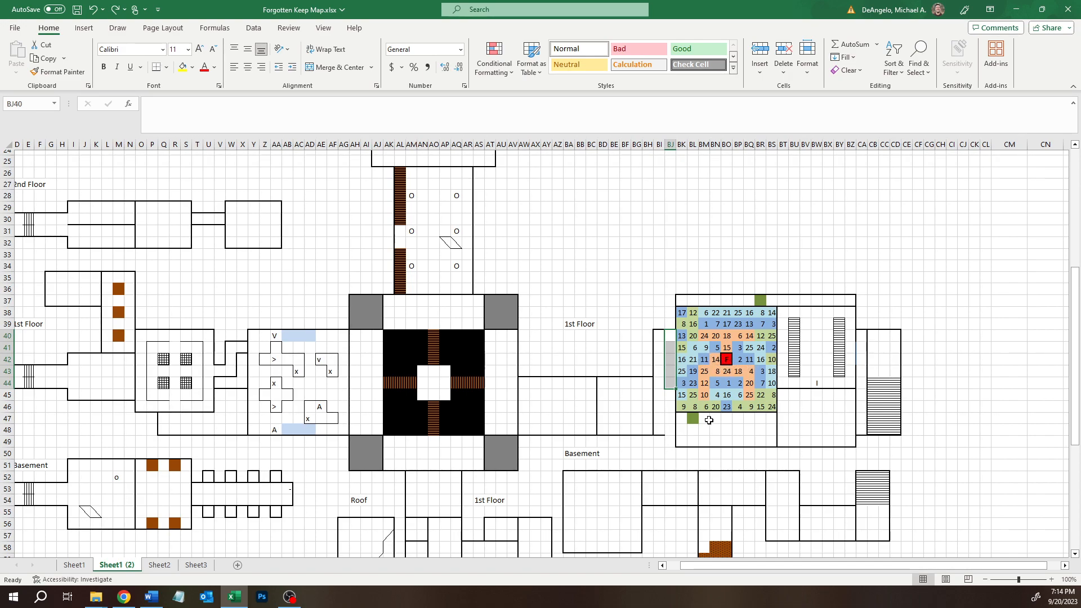
pyautogui.moveTo(658, 429); pyautogui.dragTo(694, 396)
pyautogui.moveTo(707, 298)
pyautogui.mouseDown()
pyautogui.moveTo(617, 299)
pyautogui.moveTo(679, 311)
pyautogui.moveTo(688, 301)
pyautogui.mouseUp()
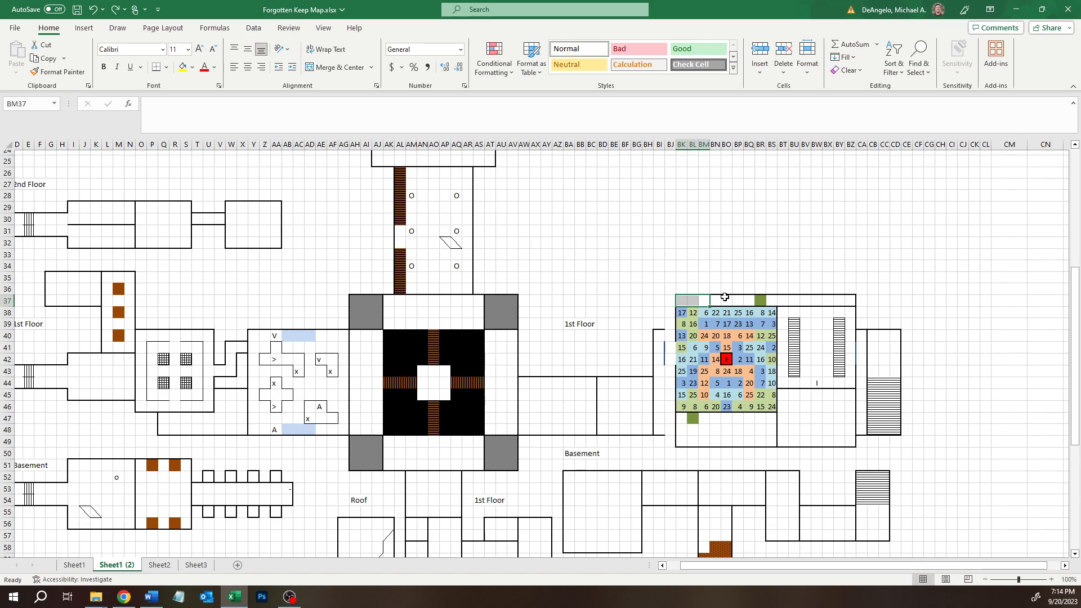
pyautogui.click(762, 301)
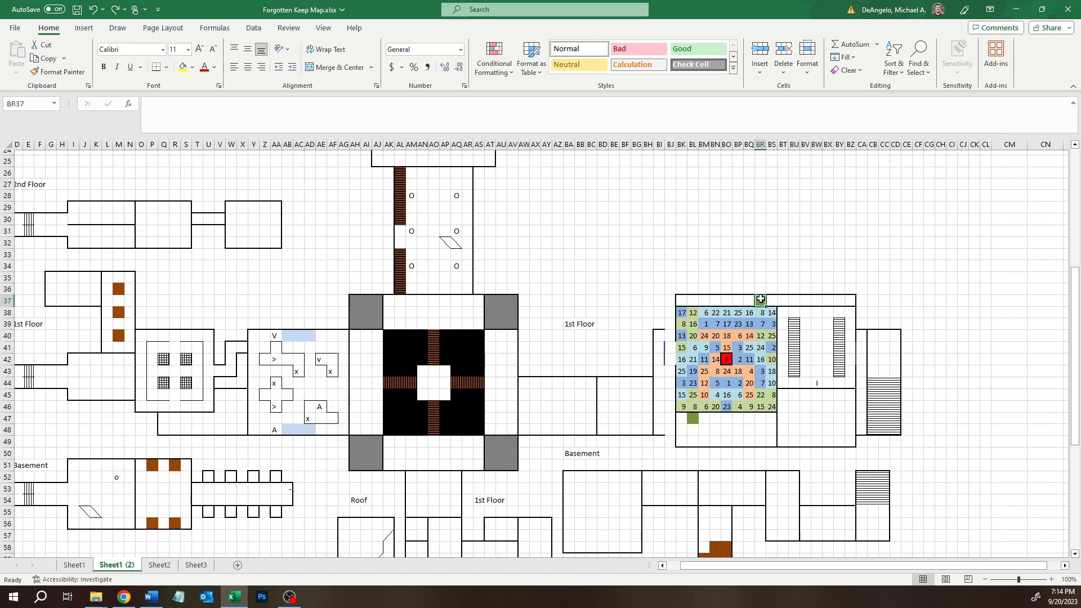
pyautogui.moveTo(671, 289); pyautogui.dragTo(553, 321)
pyautogui.click(545, 323)
pyautogui.click(552, 366)
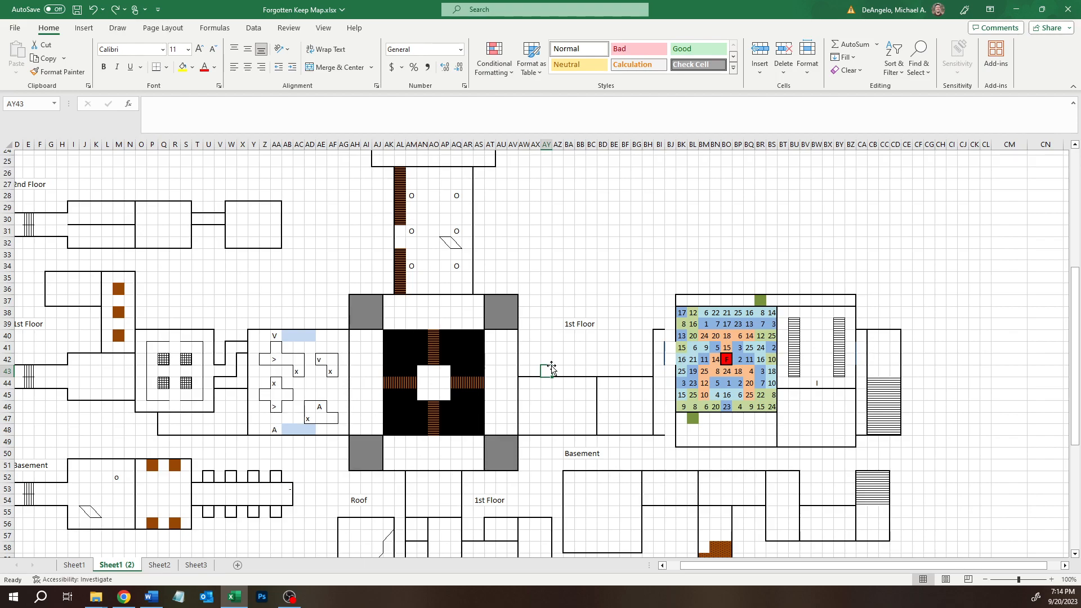
# Examine the room east of the number grid, its two striped strips and the room directly south of it
pyautogui.moveTo(819, 298); pyautogui.dragTo(818, 357)
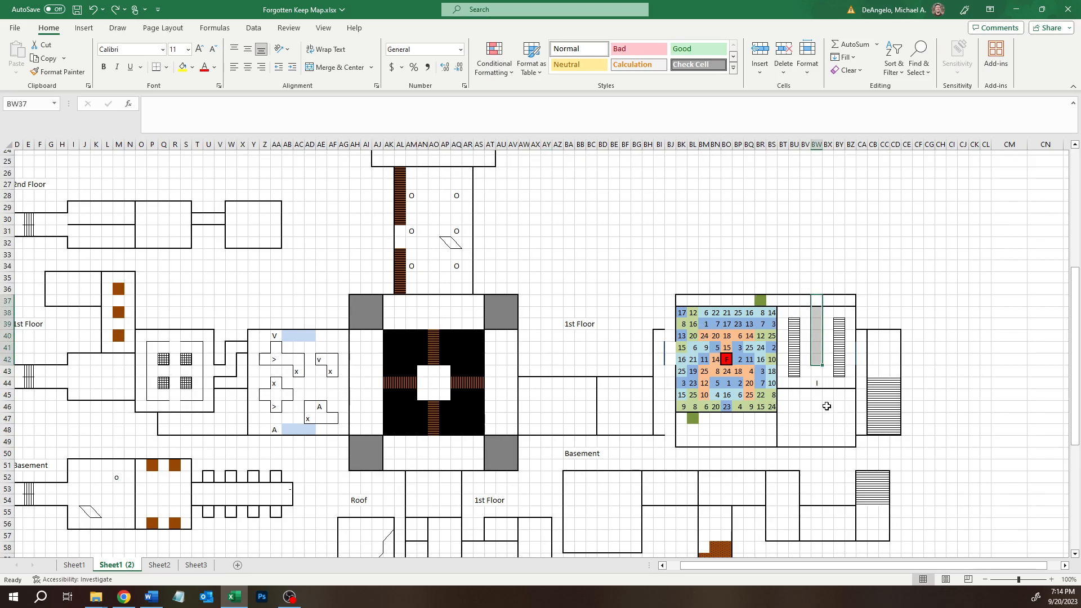
pyautogui.click(816, 383)
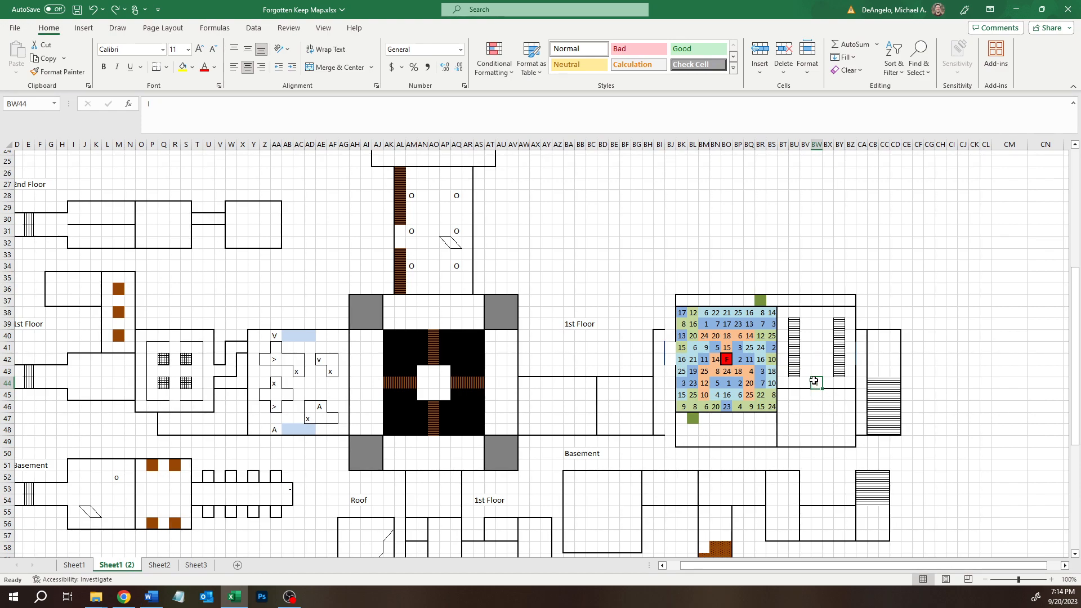
pyautogui.moveTo(794, 324); pyautogui.dragTo(799, 371)
pyautogui.moveTo(839, 320); pyautogui.dragTo(839, 378)
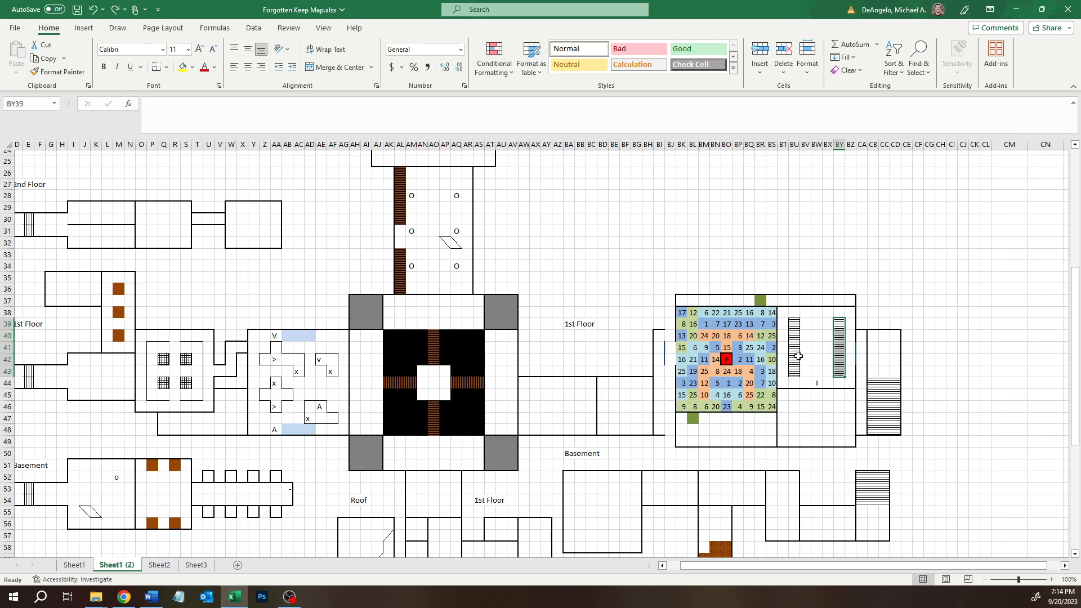
pyautogui.click(818, 430)
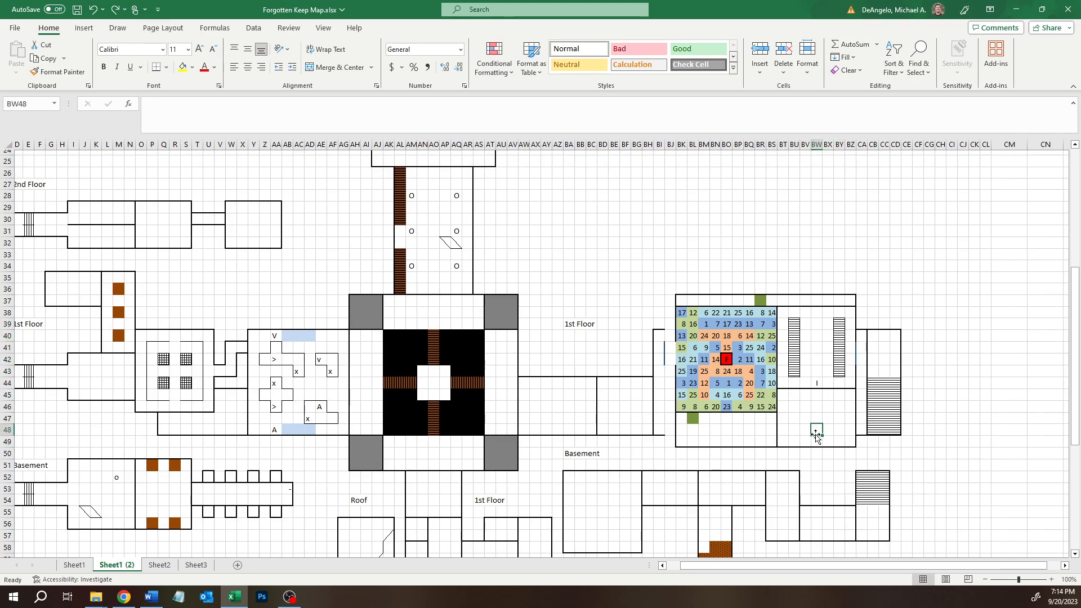
# Examine the Basement layout below the 1st Floor plan and how the 1st Floor's eastern staircase area relates to it
pyautogui.scroll(-2, 811, 422)
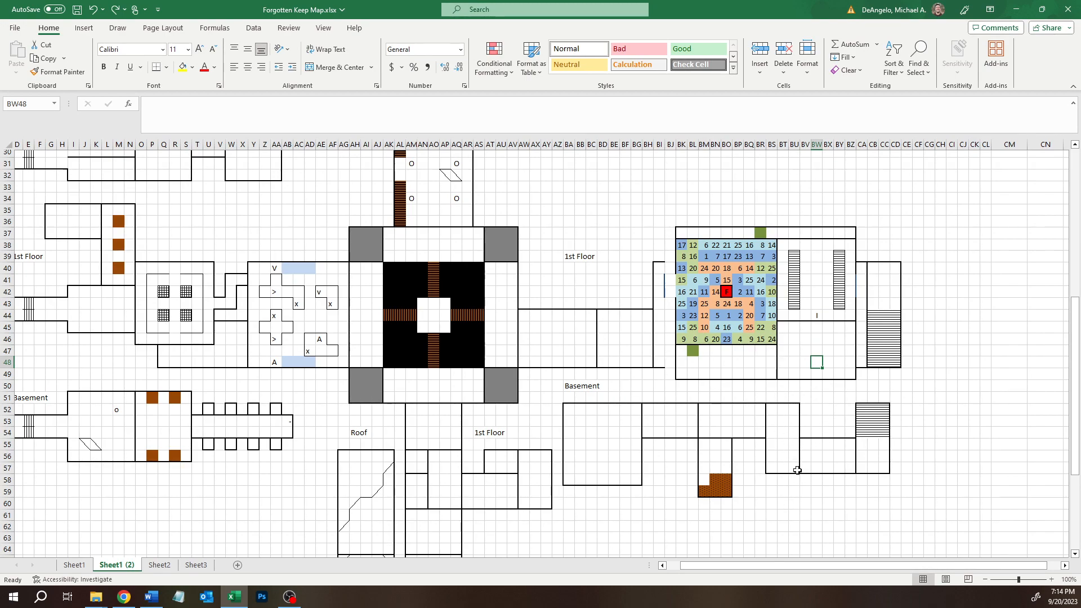
pyautogui.moveTo(565, 410)
pyautogui.mouseDown()
pyautogui.moveTo(727, 482)
pyautogui.moveTo(884, 490)
pyautogui.mouseUp()
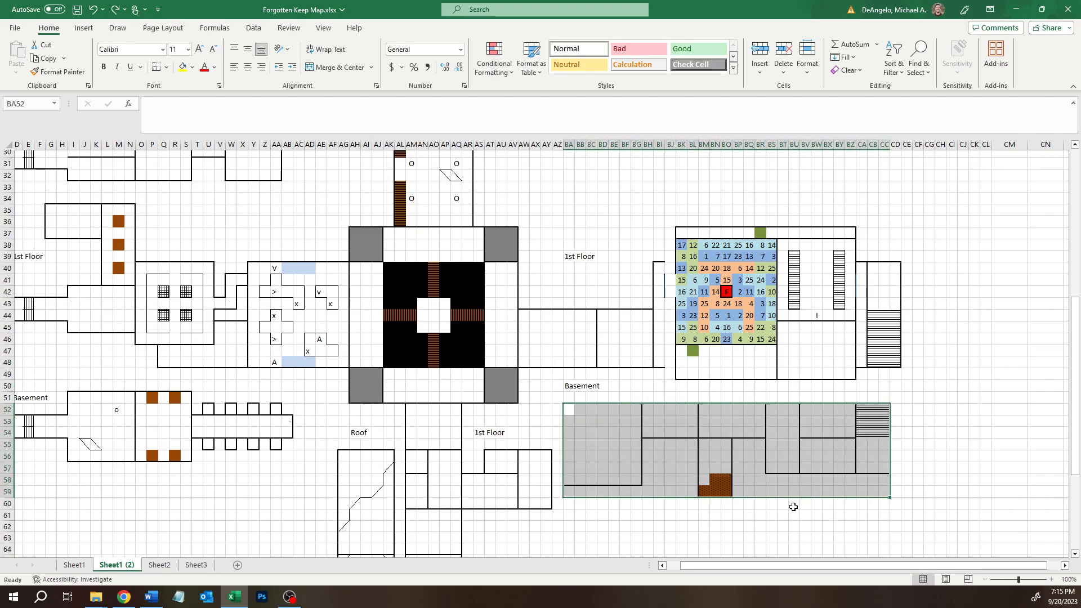
pyautogui.click(772, 525)
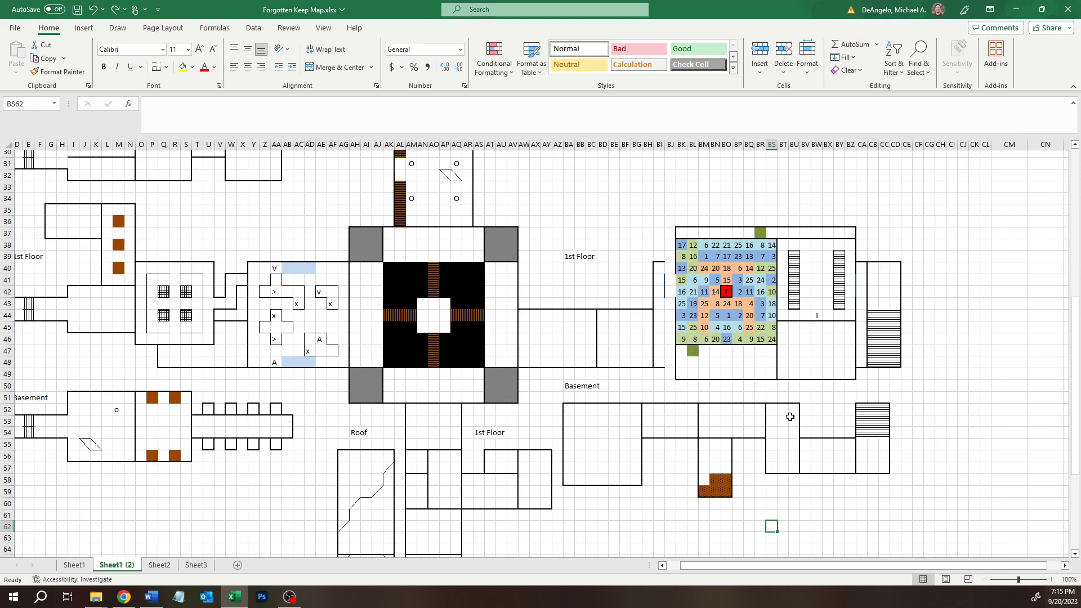
pyautogui.moveTo(821, 237); pyautogui.dragTo(861, 291)
pyautogui.click(860, 276)
pyautogui.click(886, 303)
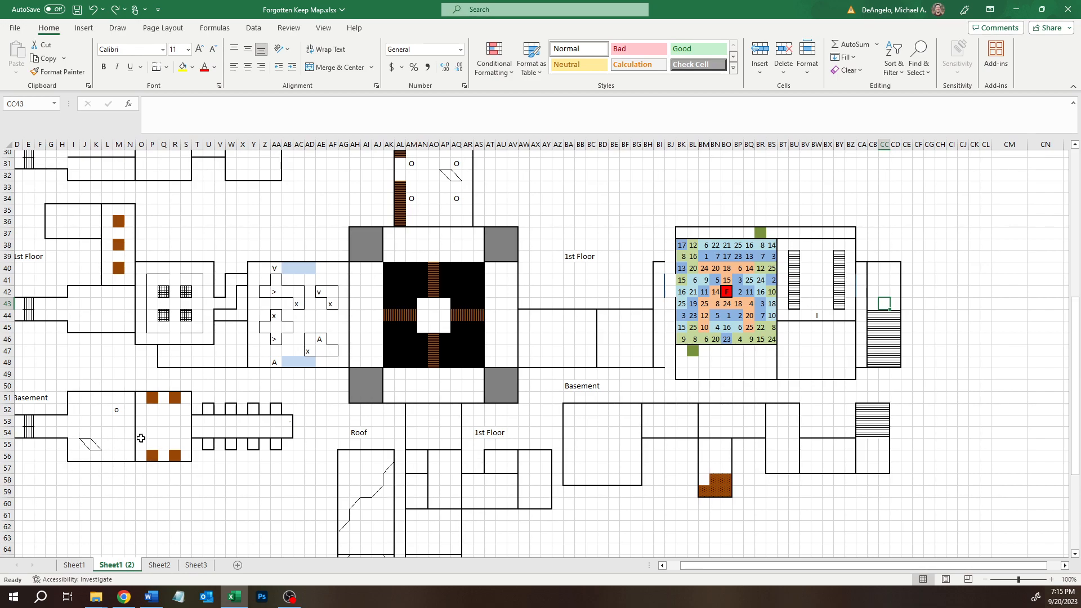
# Return to Inkarnate and fill a 2 by 9 square corridor of brightness 80 stone along the east side of the rooms
pyautogui.moveTo(125, 601)
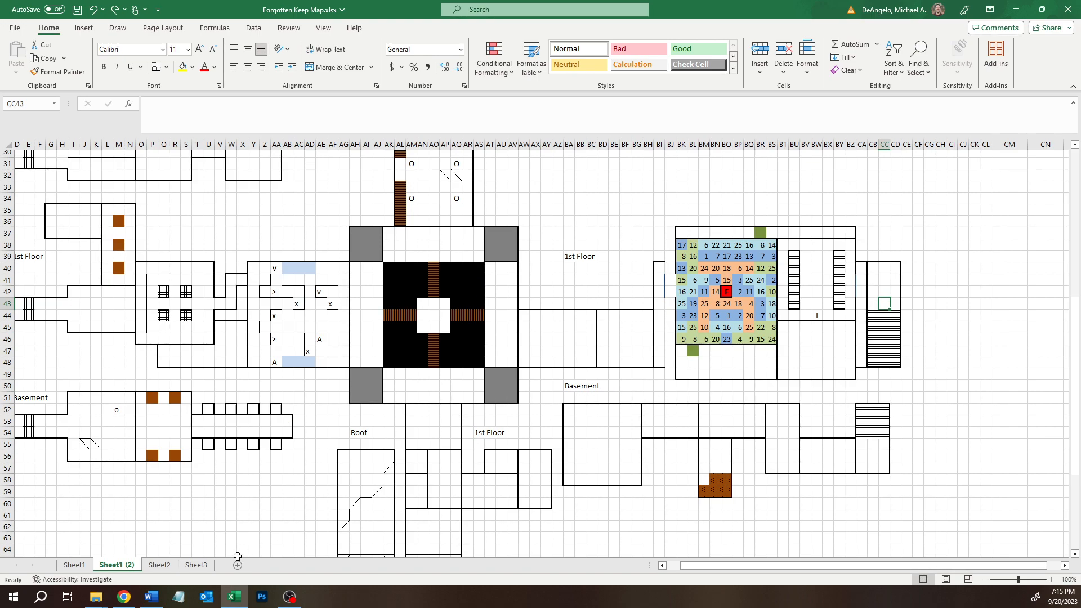
pyautogui.click(122, 599)
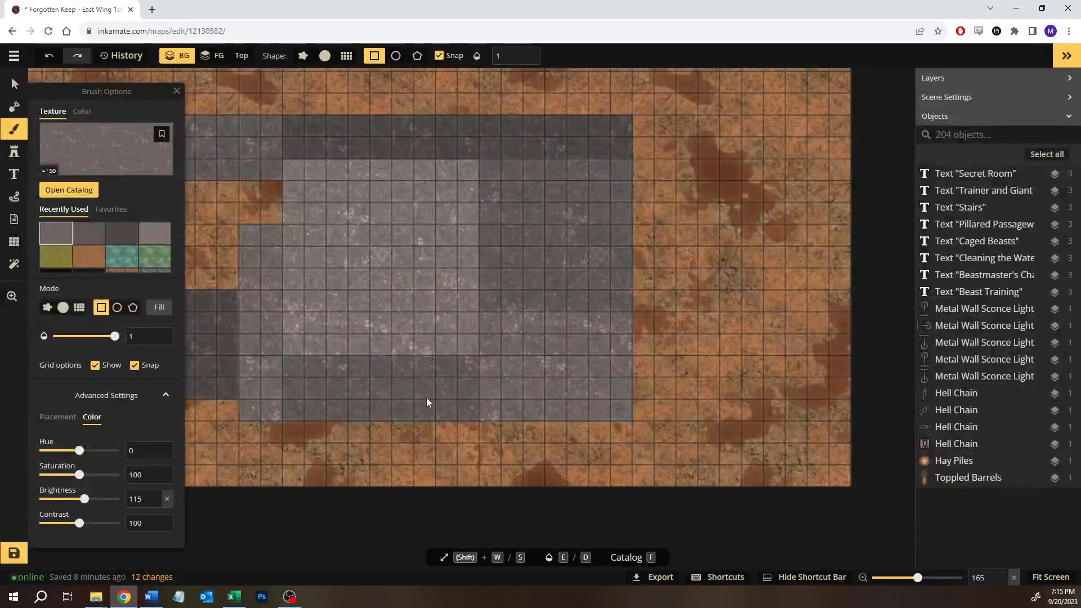
pyautogui.moveTo(647, 235)
pyautogui.mouseDown()
pyautogui.moveTo(674, 414)
pyautogui.moveTo(688, 412)
pyautogui.mouseUp()
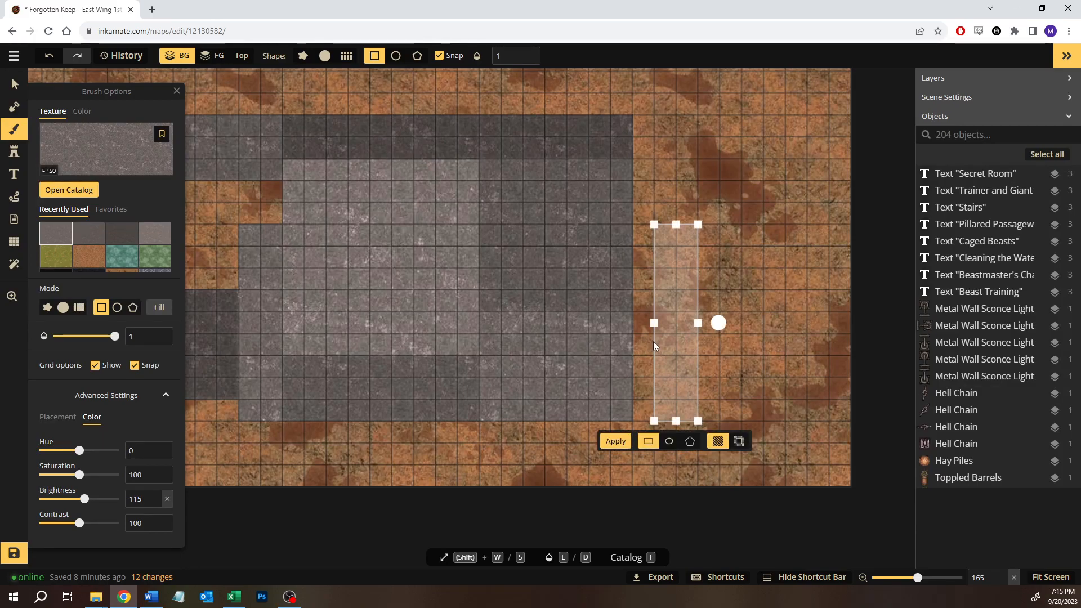
pyautogui.moveTo(654, 341); pyautogui.dragTo(632, 341)
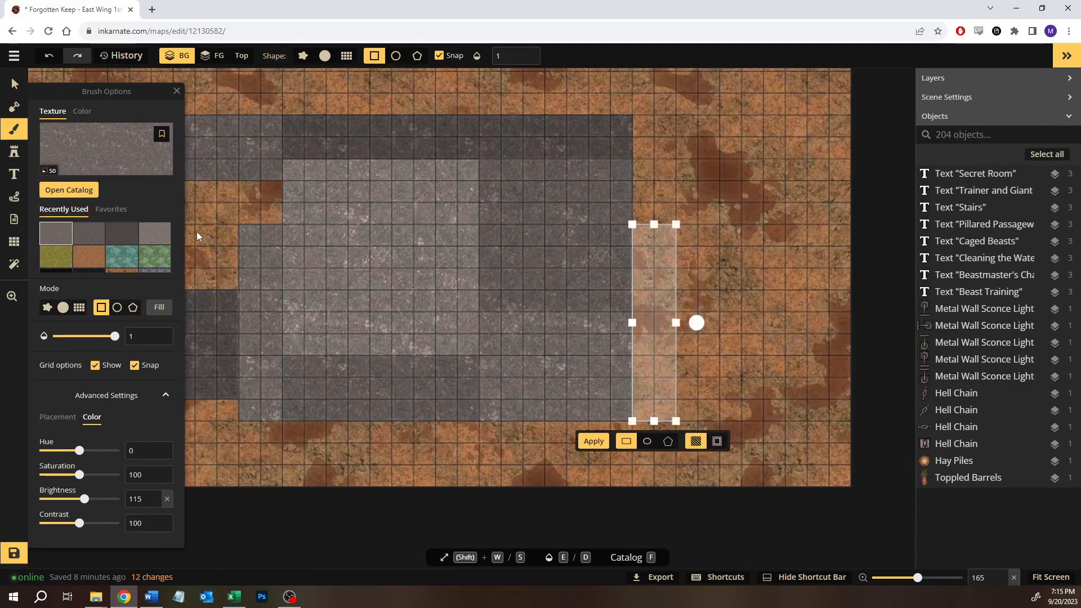
pyautogui.click(89, 233)
pyautogui.click(594, 441)
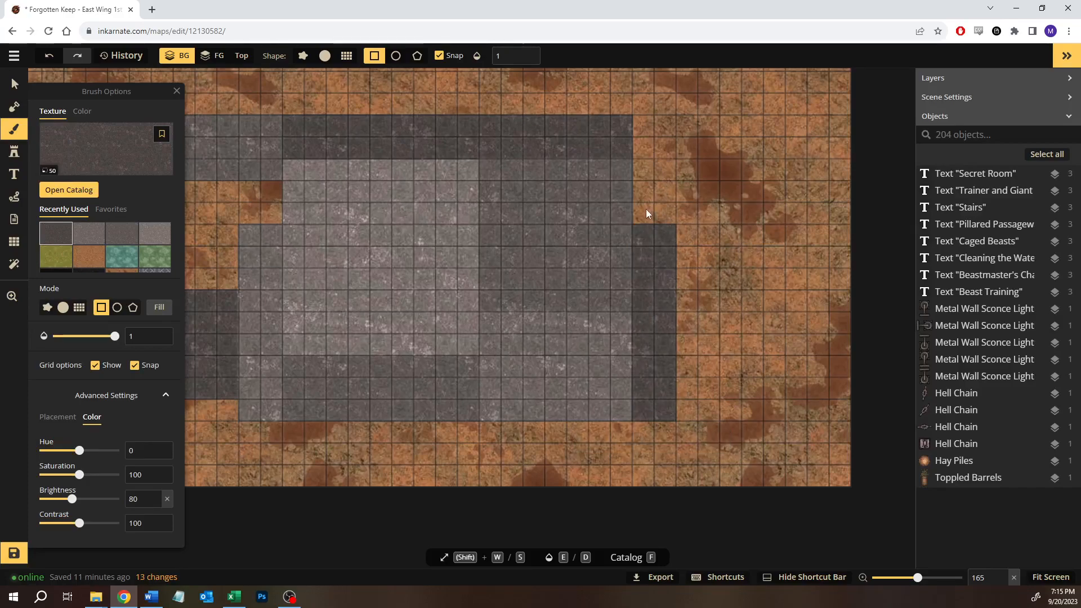
# Recheck the staircase area in Excel and fill it in Inkarnate as 3 by 9 squares of brightness 115 stone east of the corridor
pyautogui.click(232, 598)
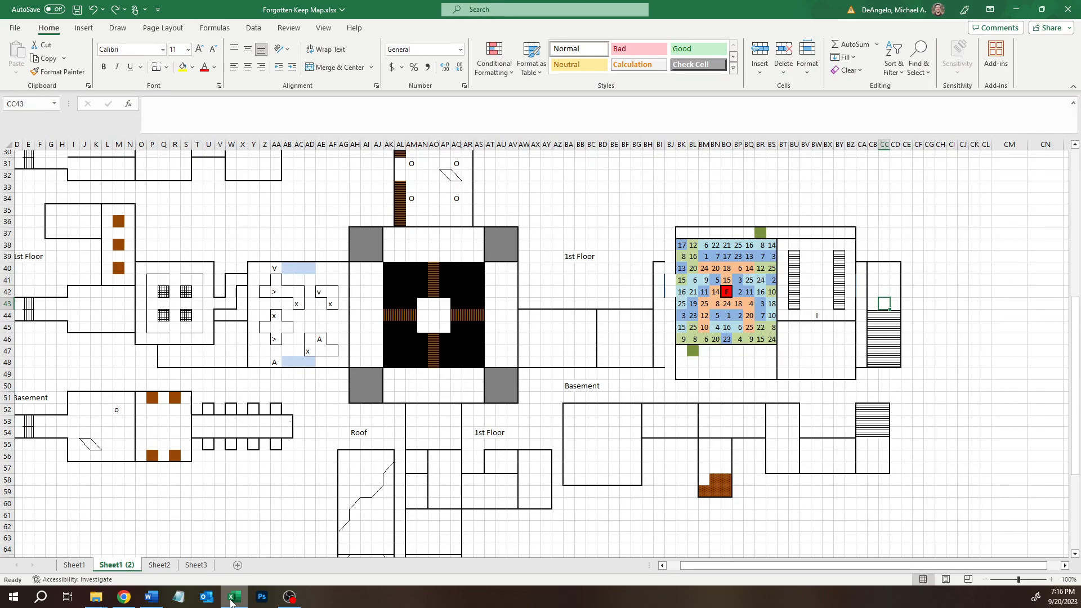
pyautogui.click(232, 600)
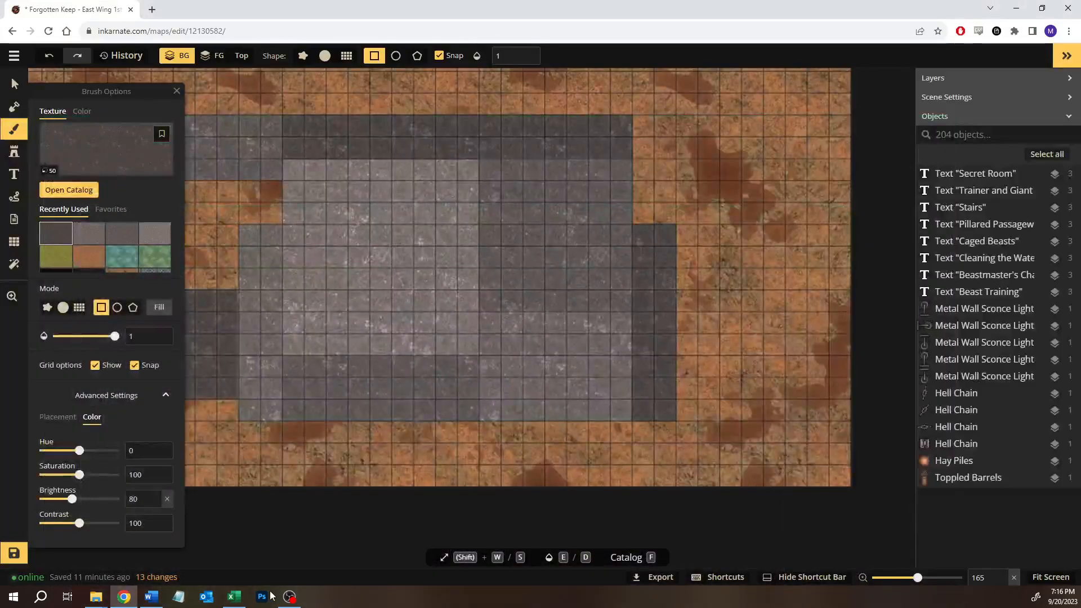
pyautogui.moveTo(686, 230)
pyautogui.mouseDown()
pyautogui.moveTo(755, 422)
pyautogui.moveTo(735, 424)
pyautogui.mouseUp()
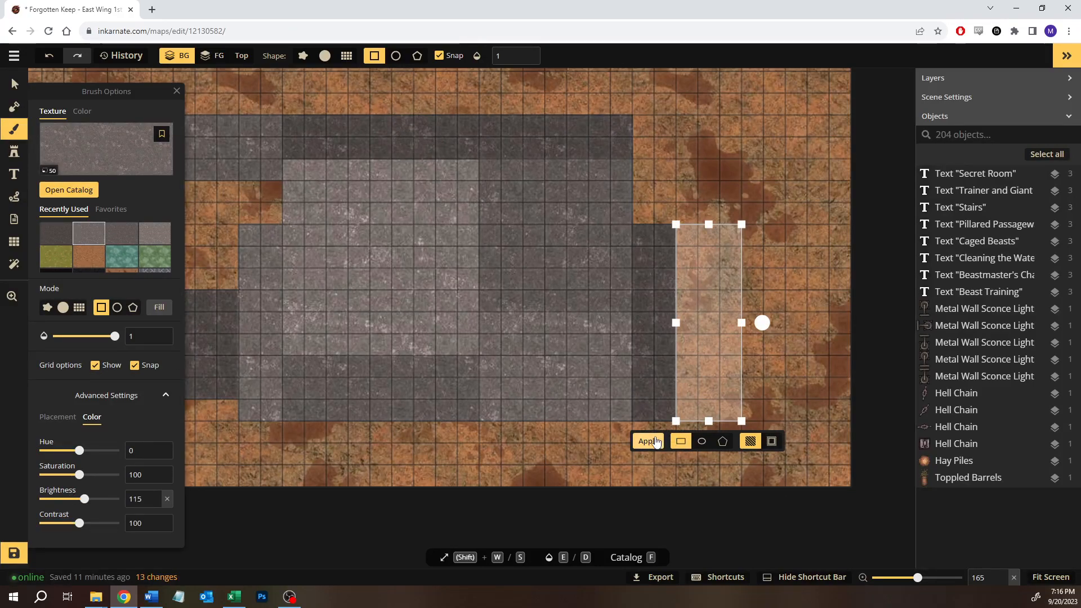
pyautogui.click(648, 441)
# Fill a 1 by 11 square strip with the dark blue border texture east of the Cleaning the Water Puzzle area, above the entry room
pyautogui.moveTo(465, 258); pyautogui.dragTo(635, 248)
pyautogui.scroll(-3, 635, 249)
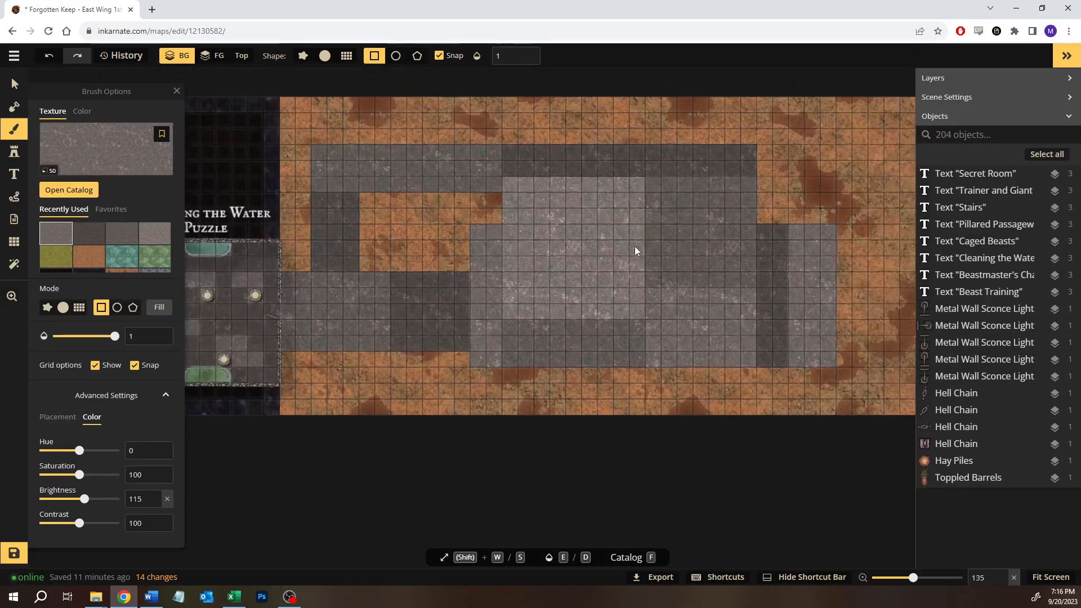
pyautogui.scroll(-2, 508, 205)
pyautogui.moveTo(508, 204); pyautogui.dragTo(465, 239)
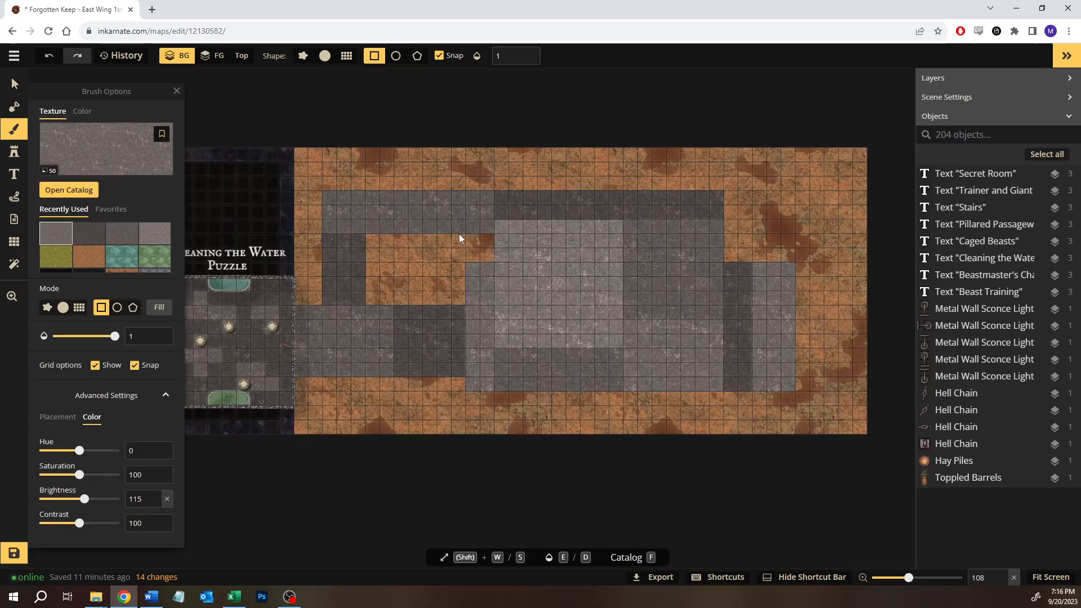
pyautogui.moveTo(350, 234); pyautogui.dragTo(531, 251)
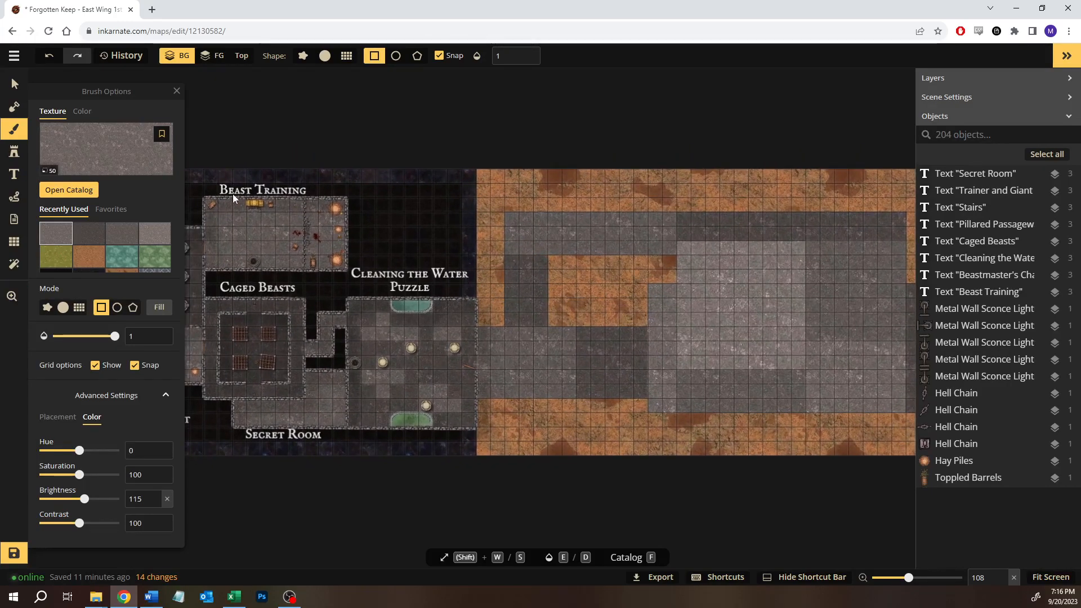
pyautogui.scroll(-1, 84, 257)
pyautogui.click(84, 258)
pyautogui.moveTo(480, 316)
pyautogui.mouseDown()
pyautogui.moveTo(496, 228)
pyautogui.moveTo(488, 167)
pyautogui.mouseUp()
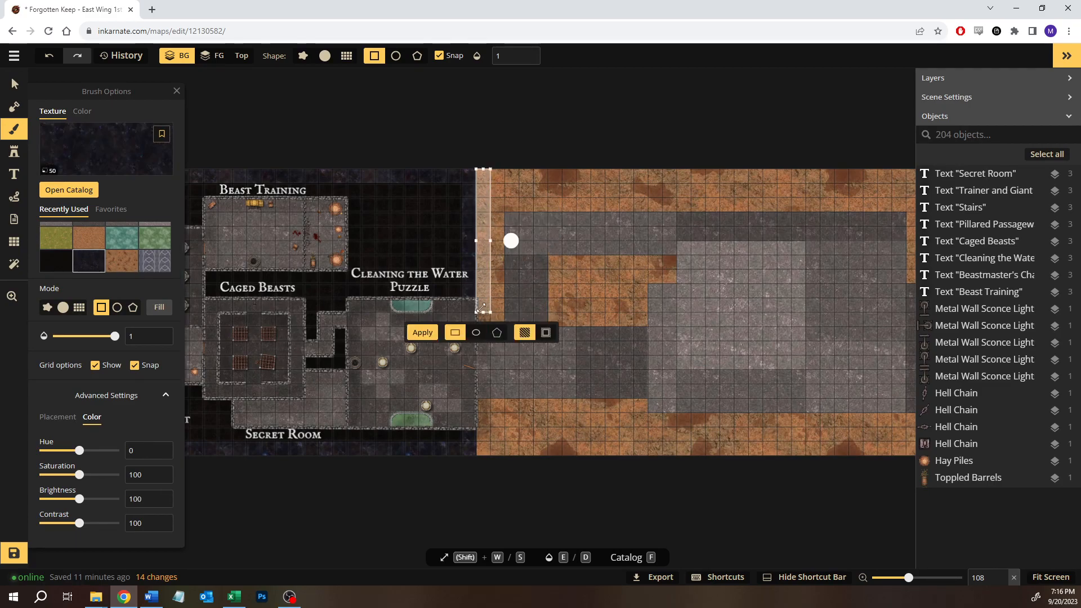
pyautogui.moveTo(480, 309); pyautogui.dragTo(482, 327)
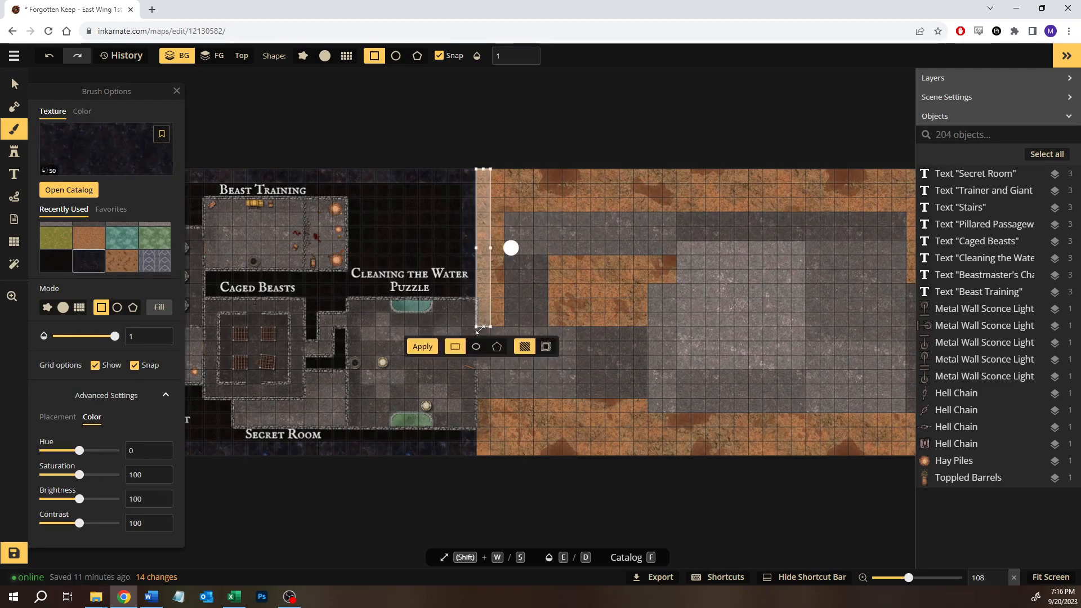
pyautogui.click(423, 346)
# Continue the one-square-wide dark blue border along the map's north edge and down its east edge
pyautogui.moveTo(498, 168); pyautogui.dragTo(877, 183)
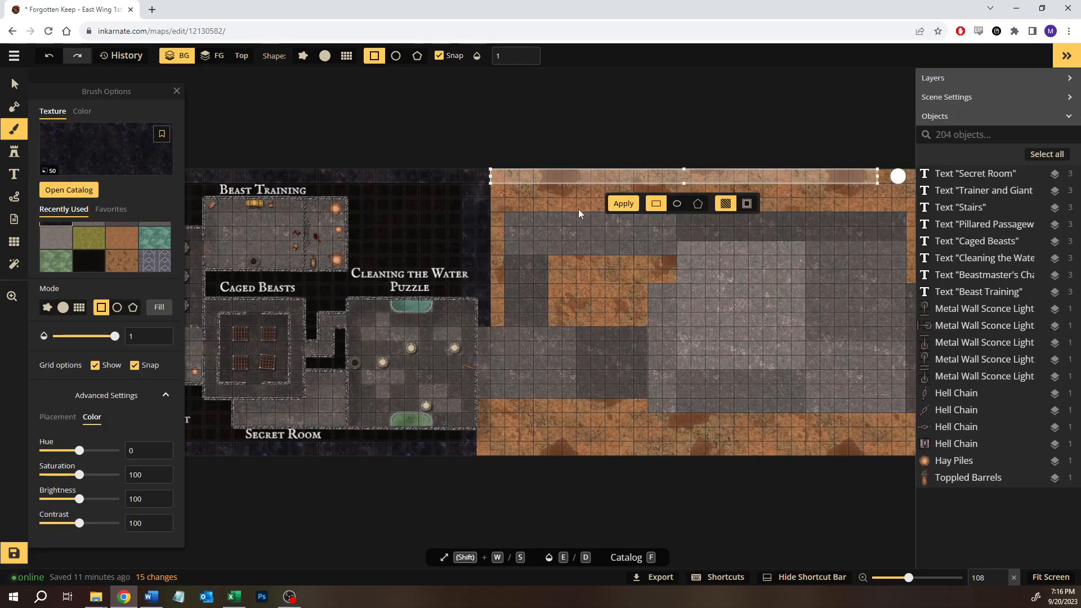
pyautogui.click(621, 204)
pyautogui.hscroll(5, 613, 225)
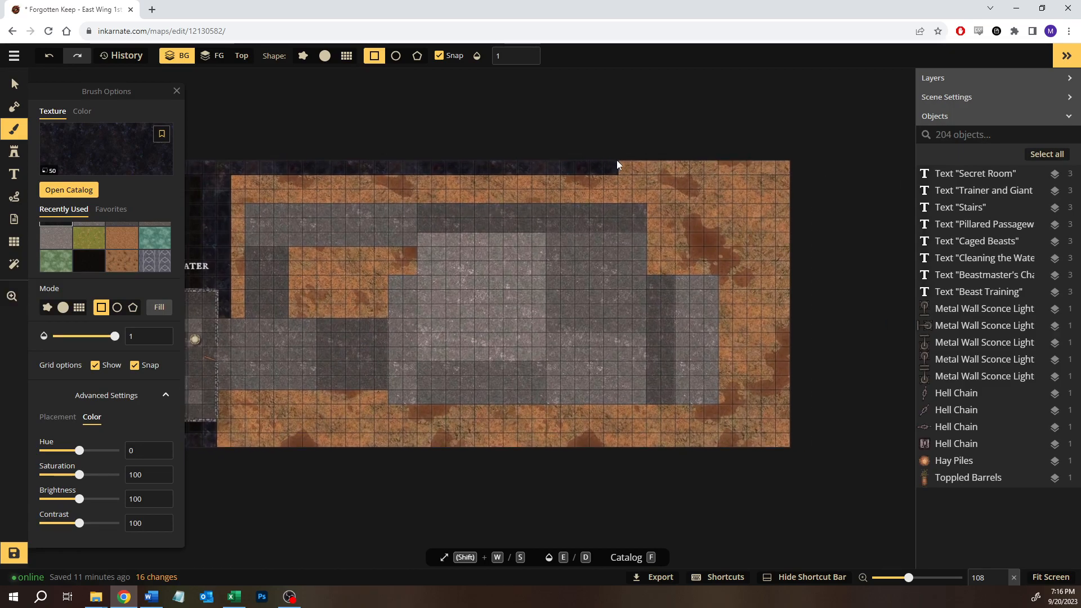
pyautogui.moveTo(619, 163)
pyautogui.mouseDown()
pyautogui.moveTo(788, 173)
pyautogui.moveTo(785, 441)
pyautogui.mouseUp()
pyautogui.click(645, 196)
pyautogui.click(722, 467)
# Fill the map's south edge with the dark blue border and add a 1 by 3 square strip beside the puzzle room's southeast corner
pyautogui.moveTo(768, 440); pyautogui.dragTo(220, 445)
pyautogui.moveTo(761, 440); pyautogui.dragTo(776, 439)
pyautogui.click(434, 468)
pyautogui.moveTo(321, 369)
pyautogui.mouseDown()
pyautogui.moveTo(477, 372)
pyautogui.moveTo(471, 420)
pyautogui.mouseUp()
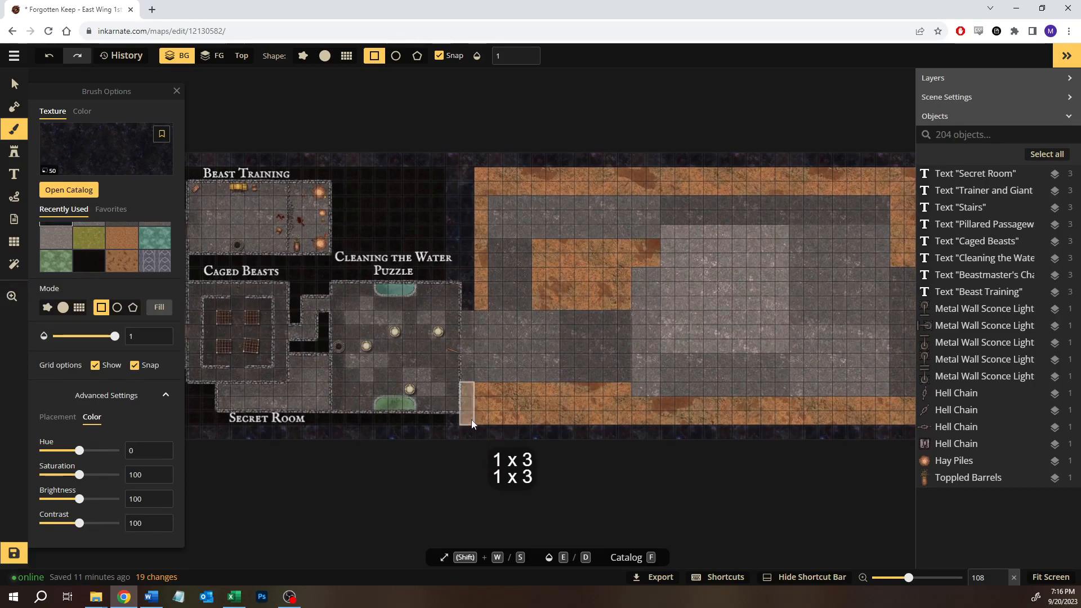
pyautogui.click(405, 443)
# Fill a 1 by 10 square strip with the black texture between the dark blue border and the western corridor
pyautogui.click(89, 260)
pyautogui.moveTo(480, 170); pyautogui.dragTo(485, 308)
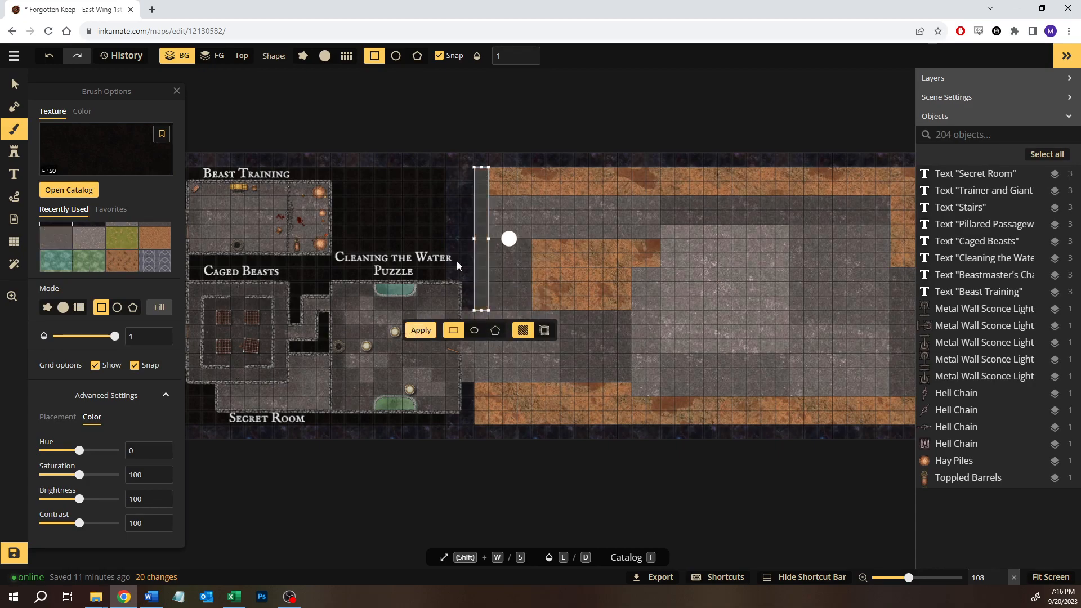
pyautogui.press('Return')
# Fill the 28 by 2 square strip along the north edge and the 7 by 5 and 2 by 2 orange patches between corridors with black
pyautogui.moveTo(496, 168)
pyautogui.mouseDown()
pyautogui.moveTo(901, 186)
pyautogui.moveTo(890, 189)
pyautogui.mouseUp()
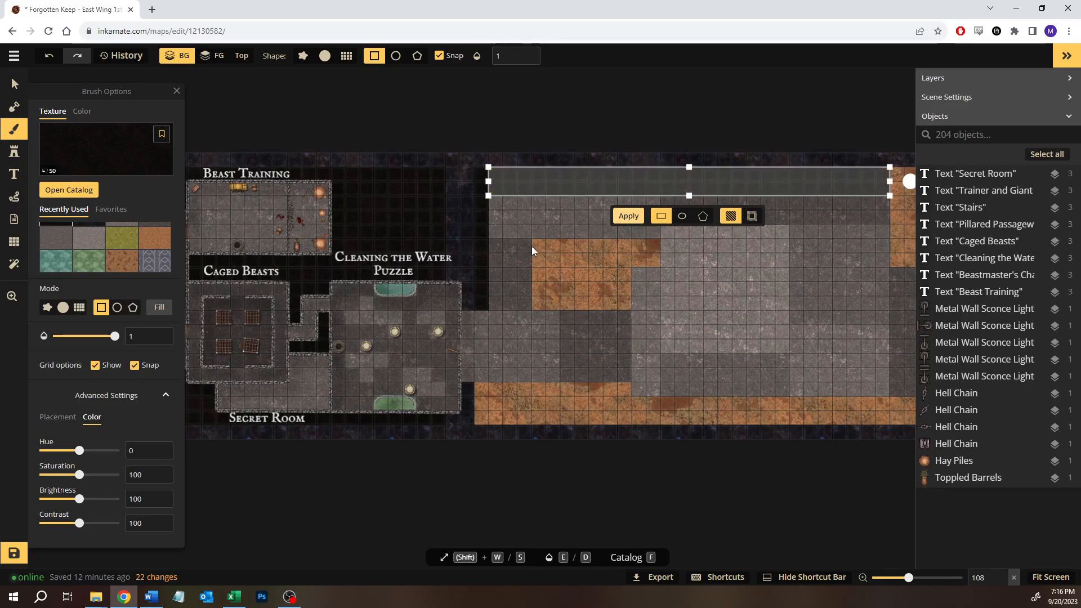
pyautogui.moveTo(539, 245)
pyautogui.mouseDown()
pyautogui.moveTo(618, 319)
pyautogui.moveTo(630, 310)
pyautogui.mouseUp()
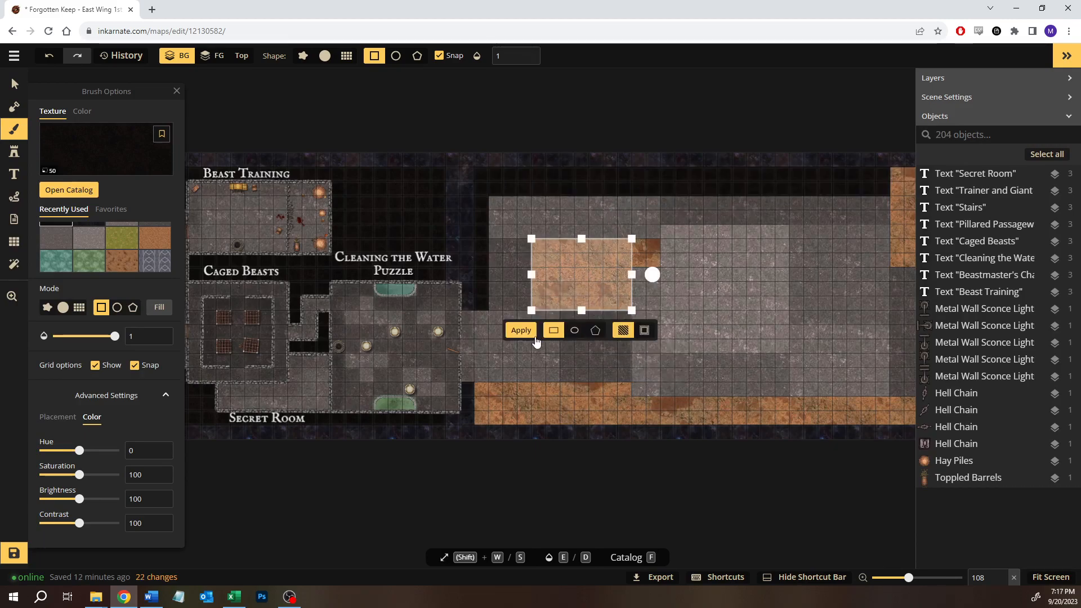
pyautogui.press('Return')
pyautogui.moveTo(635, 245); pyautogui.dragTo(652, 258)
pyautogui.click(579, 296)
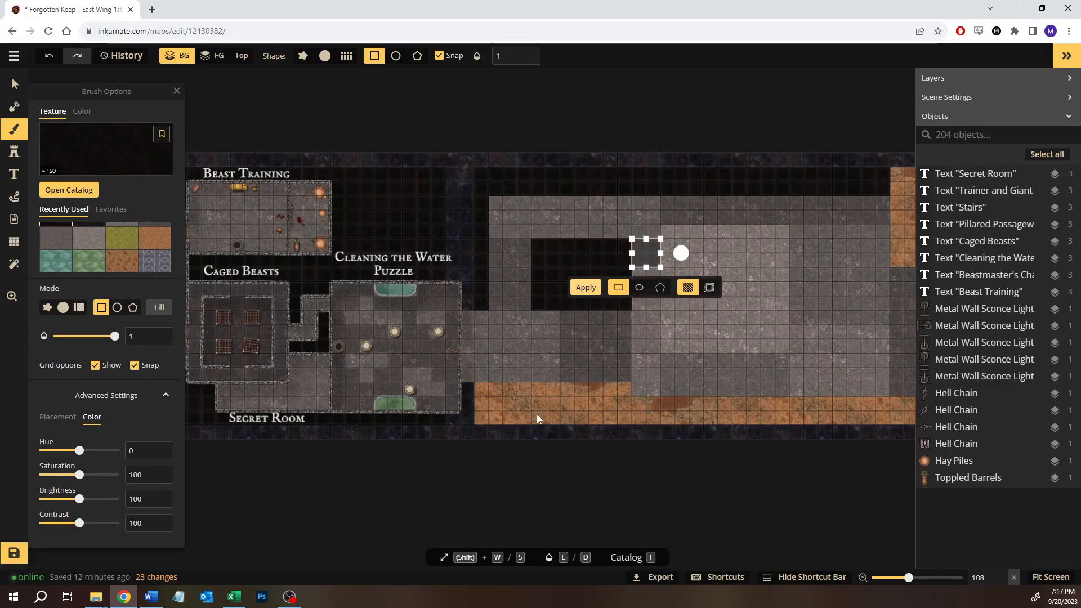
# Fill the orange area south of the corridor and eastern room with black, using 11 by 3 and 27 by 2 square strips
pyautogui.moveTo(483, 389); pyautogui.dragTo(633, 422)
pyautogui.moveTo(489, 428); pyautogui.dragTo(469, 433)
pyautogui.click(492, 445)
pyautogui.moveTo(762, 345); pyautogui.dragTo(500, 307)
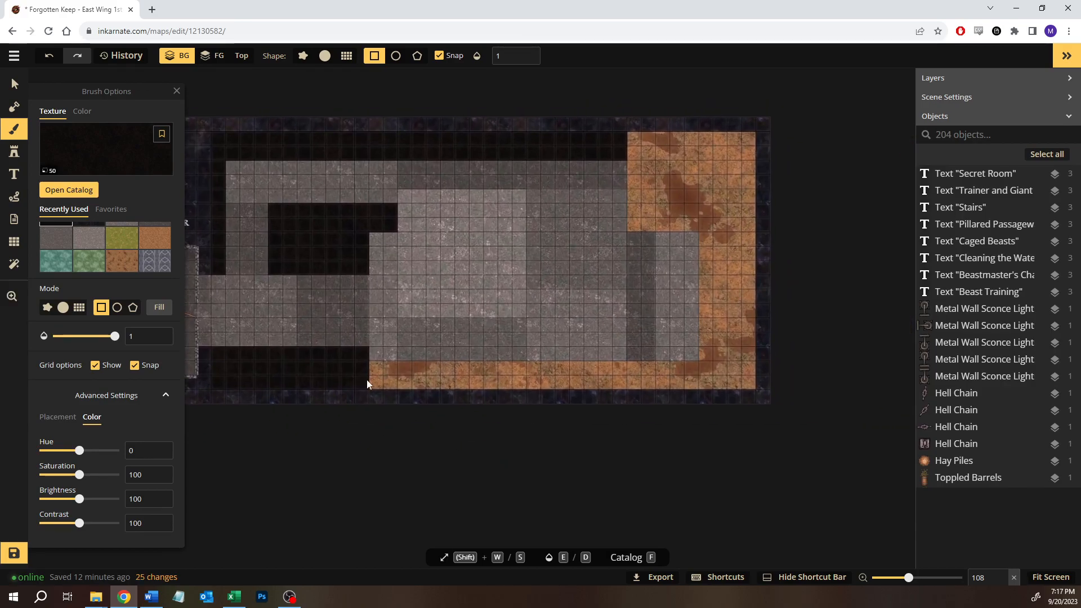
pyautogui.moveTo(373, 365); pyautogui.dragTo(755, 375)
pyautogui.click(502, 409)
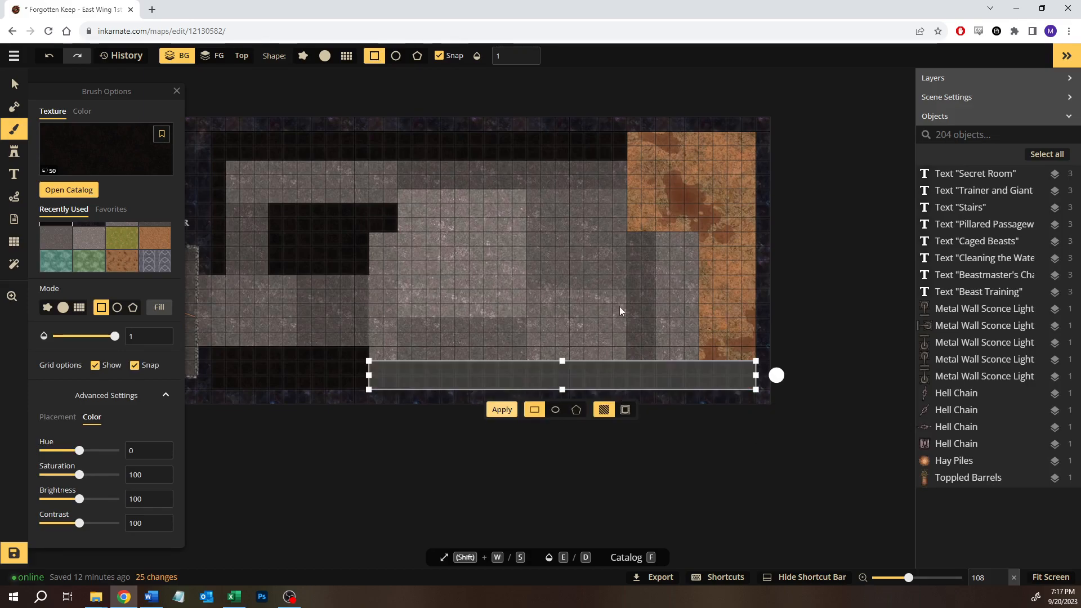
# Fill the remaining orange area in the northeast corner and along the east side of the stone floor with black
pyautogui.moveTo(635, 221); pyautogui.dragTo(755, 133)
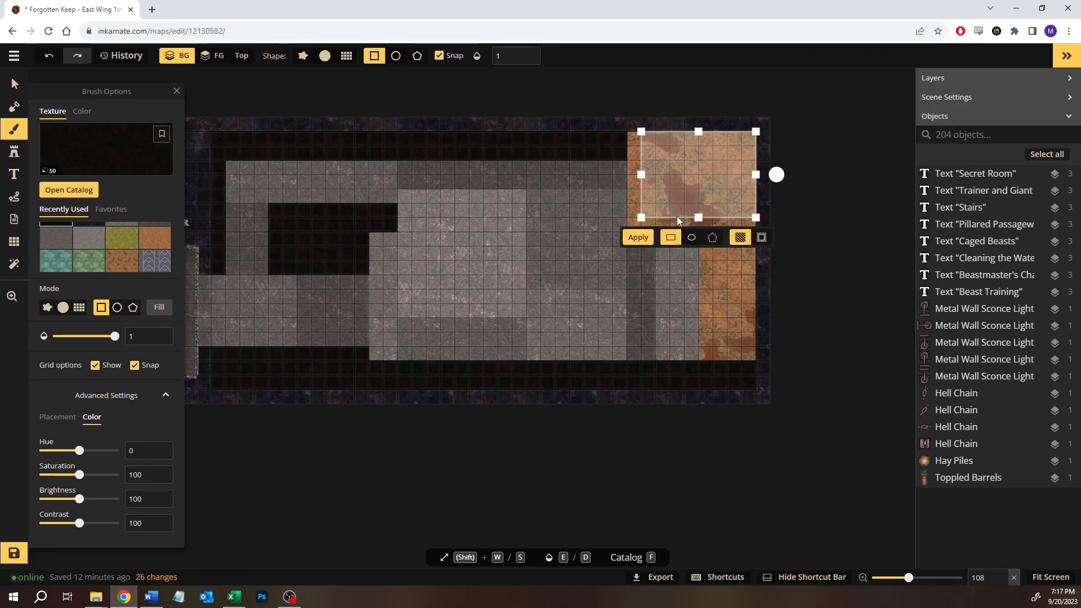
pyautogui.moveTo(642, 219); pyautogui.dragTo(749, 363)
pyautogui.click(633, 248)
pyautogui.click(682, 387)
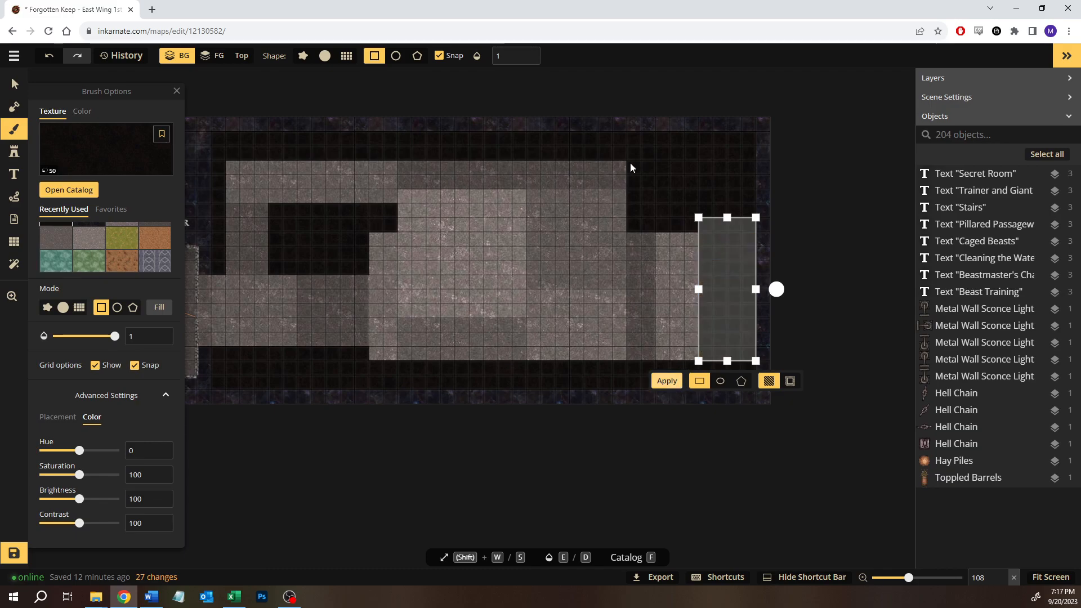
# Copy the walls, pillars and other stamps of the Cleaning the Water Puzzle room and paste them over the new eastern floor
pyautogui.press('space')
pyautogui.moveTo(453, 241); pyautogui.dragTo(845, 239)
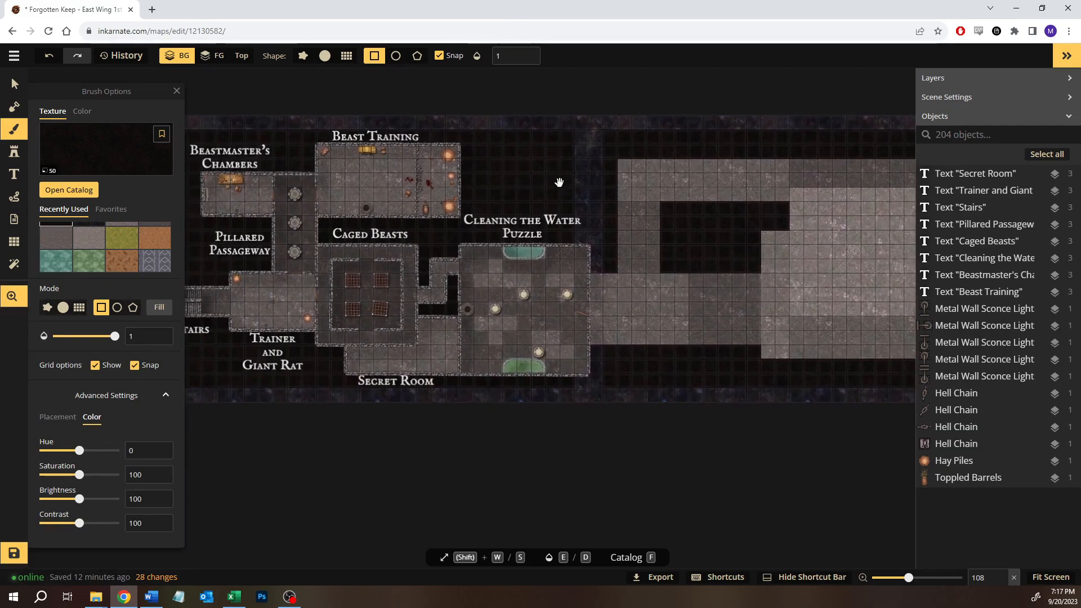
pyautogui.moveTo(519, 176); pyautogui.dragTo(448, 170)
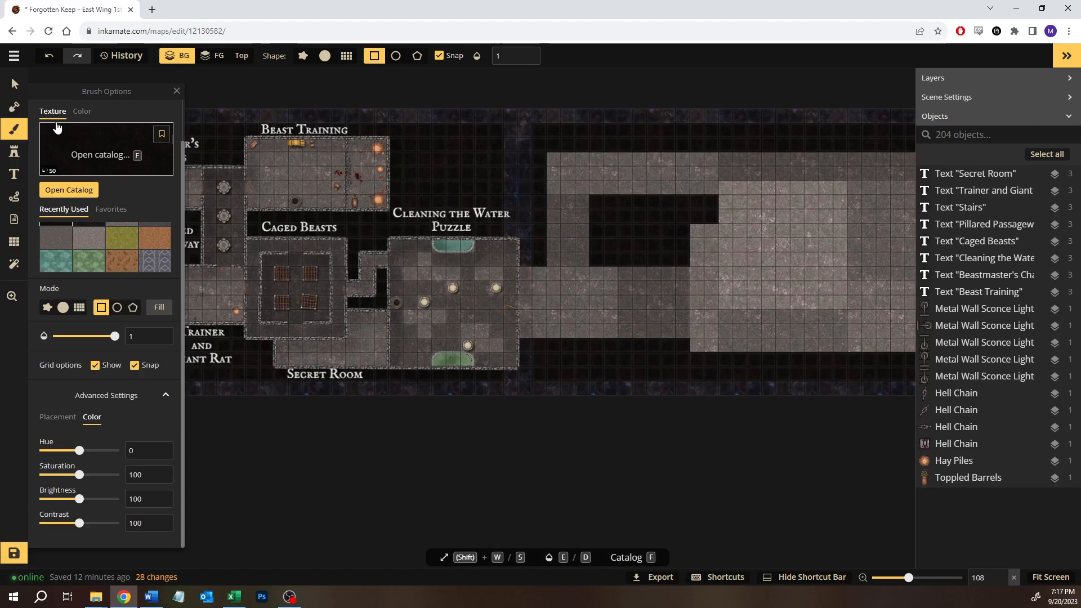
pyautogui.click(15, 84)
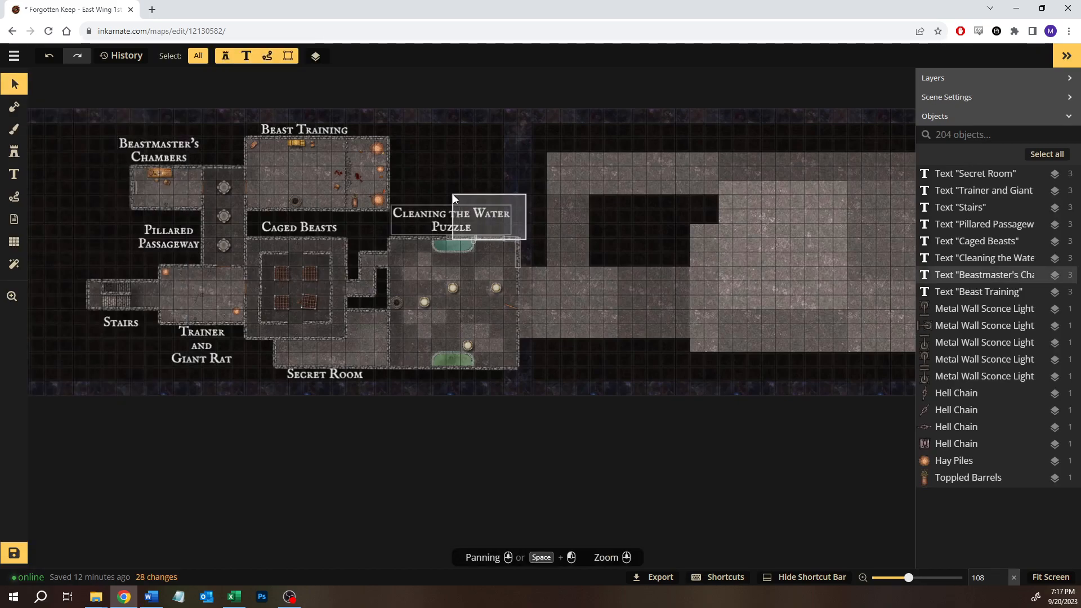
pyautogui.moveTo(524, 238); pyautogui.dragTo(391, 373)
pyautogui.hotkey('ctrl', 'c')
pyautogui.hotkey('ctrl', 'v')
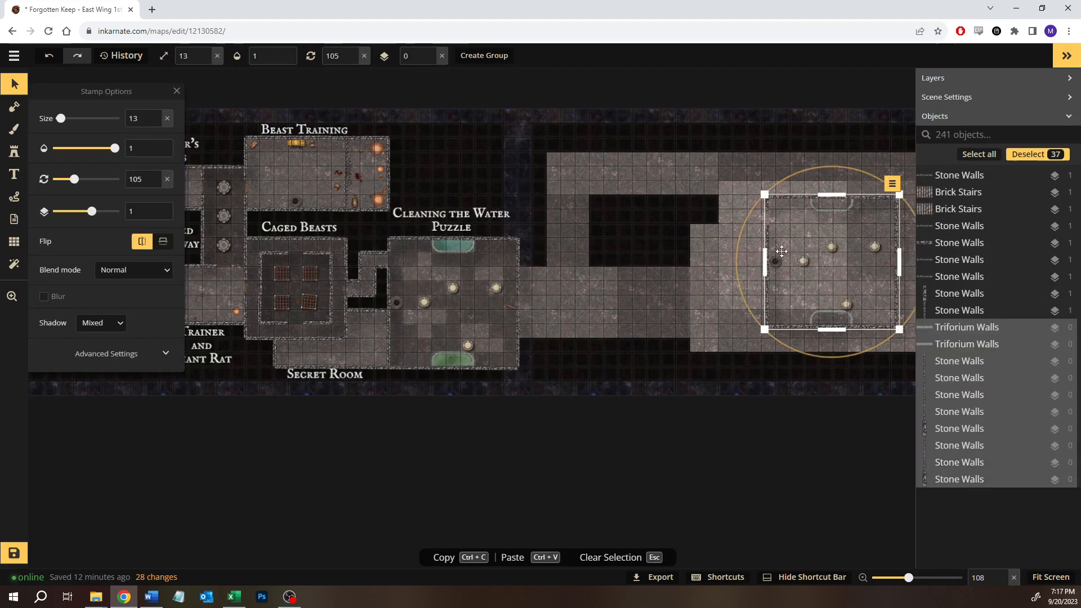
# Align the pasted room walls with the grid of the light stone floor, with the west wall beside the black block
pyautogui.press('space')
pyautogui.moveTo(739, 225); pyautogui.dragTo(562, 230)
pyautogui.moveTo(637, 196); pyautogui.dragTo(587, 181)
pyautogui.scroll(5, 585, 222)
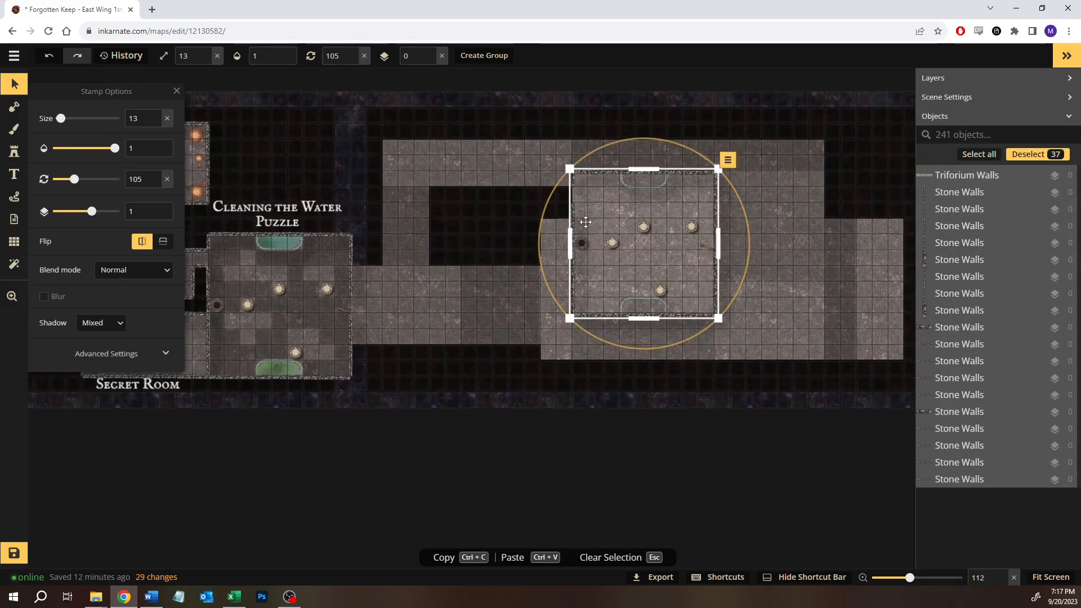
pyautogui.scroll(8, 586, 222)
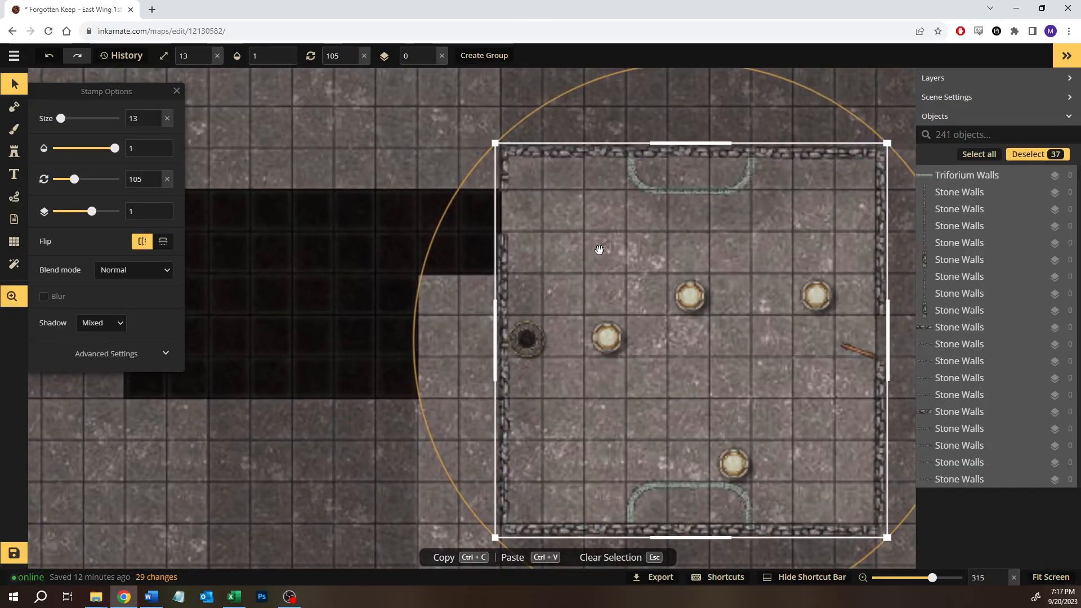
pyautogui.moveTo(607, 248); pyautogui.dragTo(605, 246)
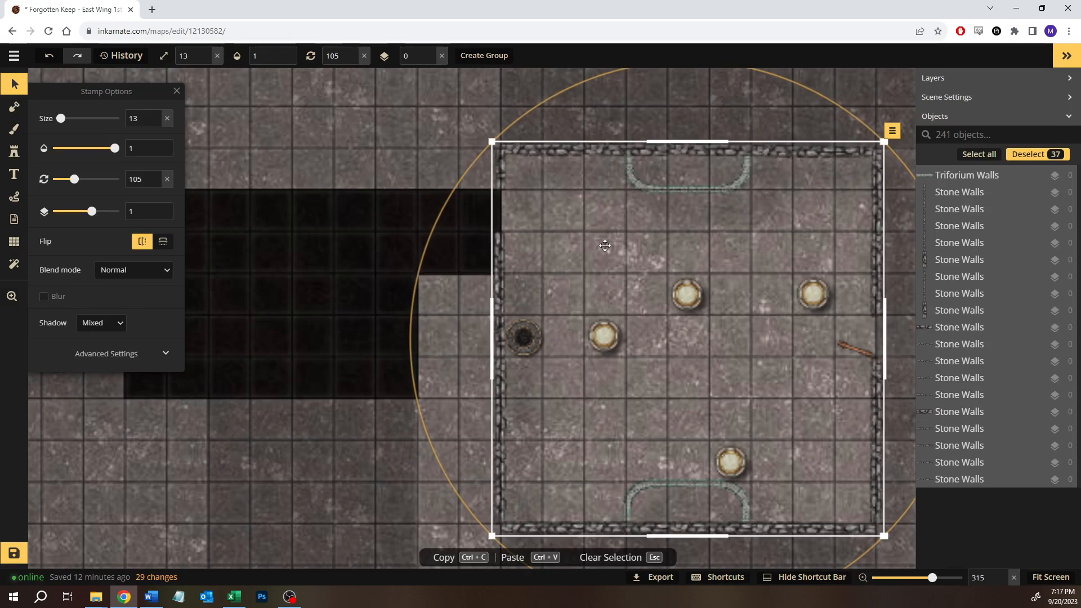
pyautogui.moveTo(605, 246); pyautogui.dragTo(603, 245)
pyautogui.press('Escape')
# Delete the southern pool outline and the three pillars in the west, centre and south of the pasted room
pyautogui.scroll(-5, 408, 242)
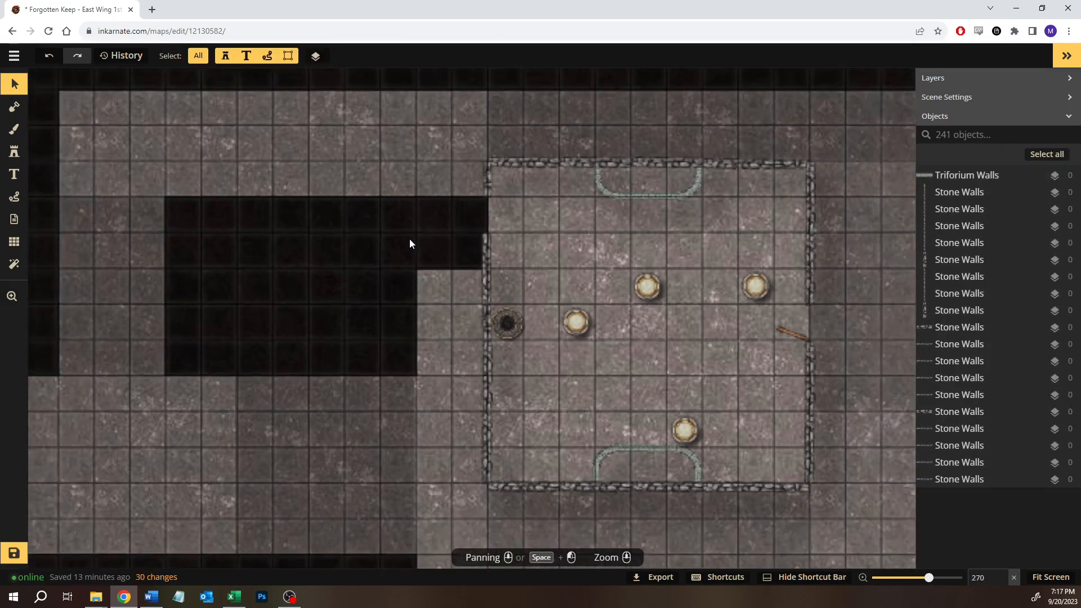
pyautogui.scroll(-4, 401, 240)
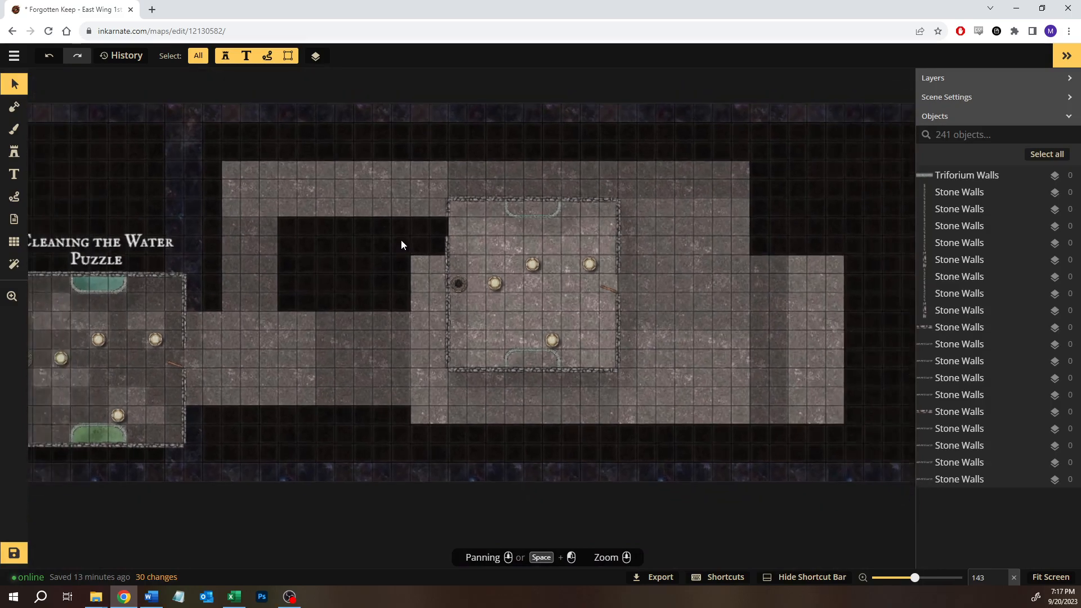
pyautogui.scroll(8, 473, 286)
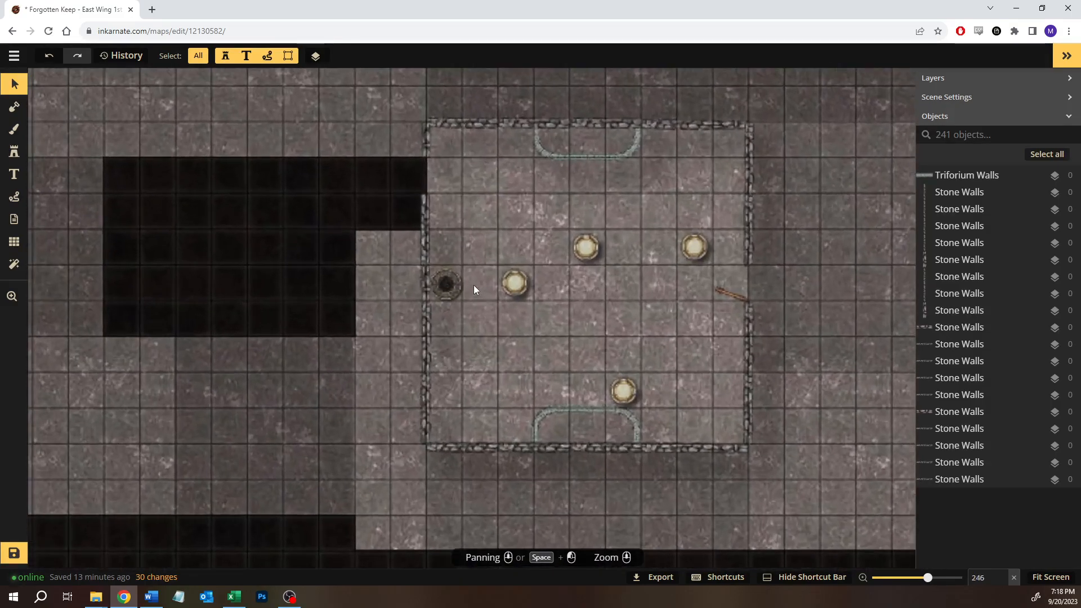
pyautogui.scroll(-2, 474, 285)
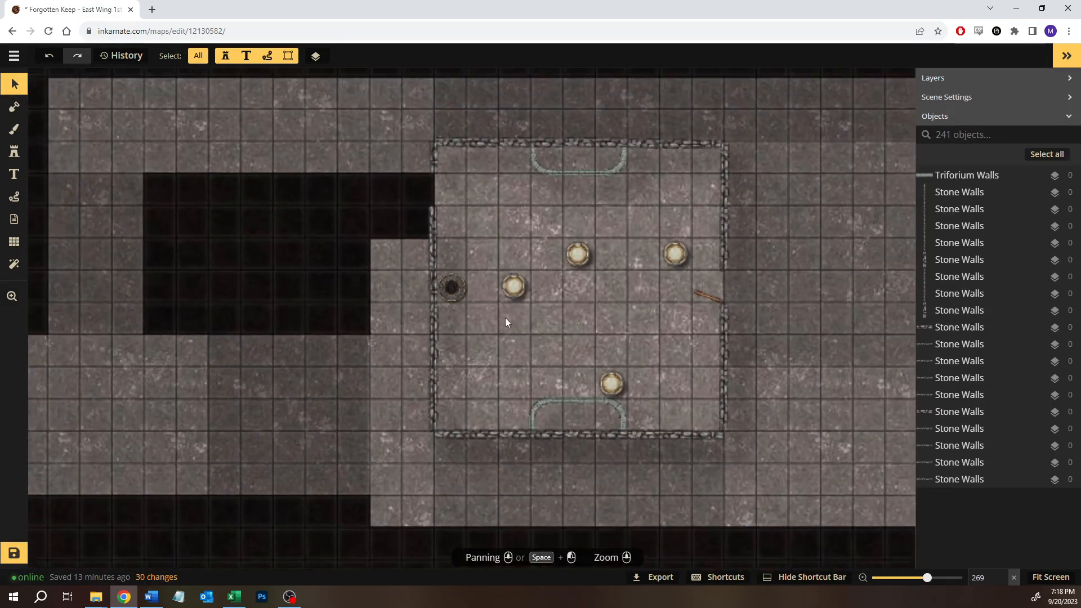
pyautogui.click(542, 402)
pyautogui.moveTo(506, 401); pyautogui.dragTo(641, 422)
pyautogui.press('Delete')
pyautogui.moveTo(573, 363); pyautogui.dragTo(660, 411)
pyautogui.press('Delete')
pyautogui.moveTo(492, 248); pyautogui.dragTo(584, 313)
pyautogui.press('Delete')
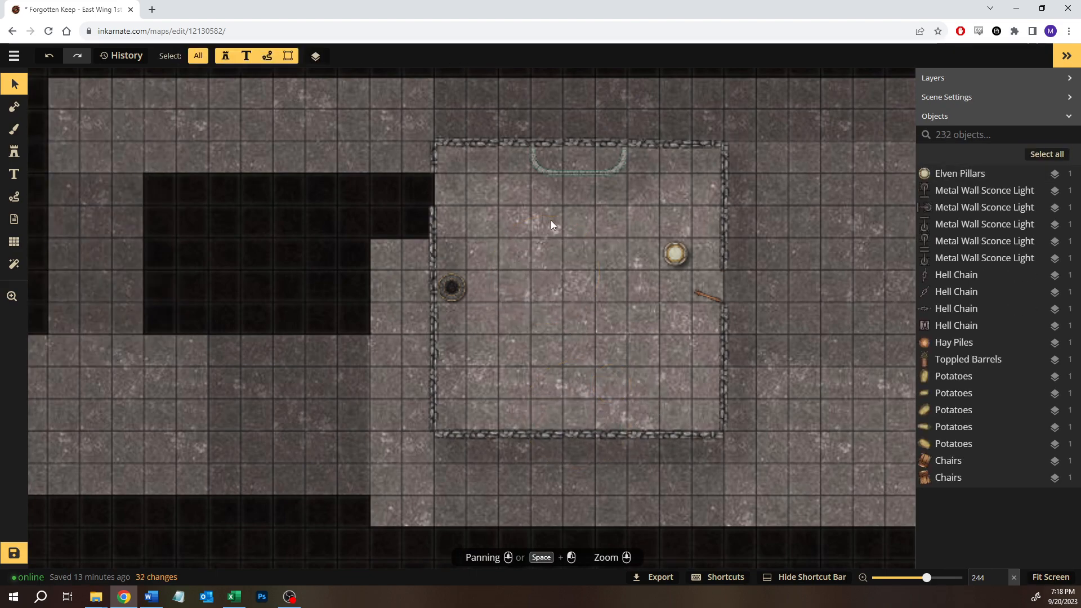
# Delete the last pillar and the drain from the pasted room, and move its wooden door away from the east wall to the middle
pyautogui.click(683, 263)
pyautogui.press('Delete')
pyautogui.click(454, 290)
pyautogui.press('Delete')
pyautogui.click(710, 300)
pyautogui.moveTo(711, 300); pyautogui.dragTo(550, 319)
pyautogui.press('Escape')
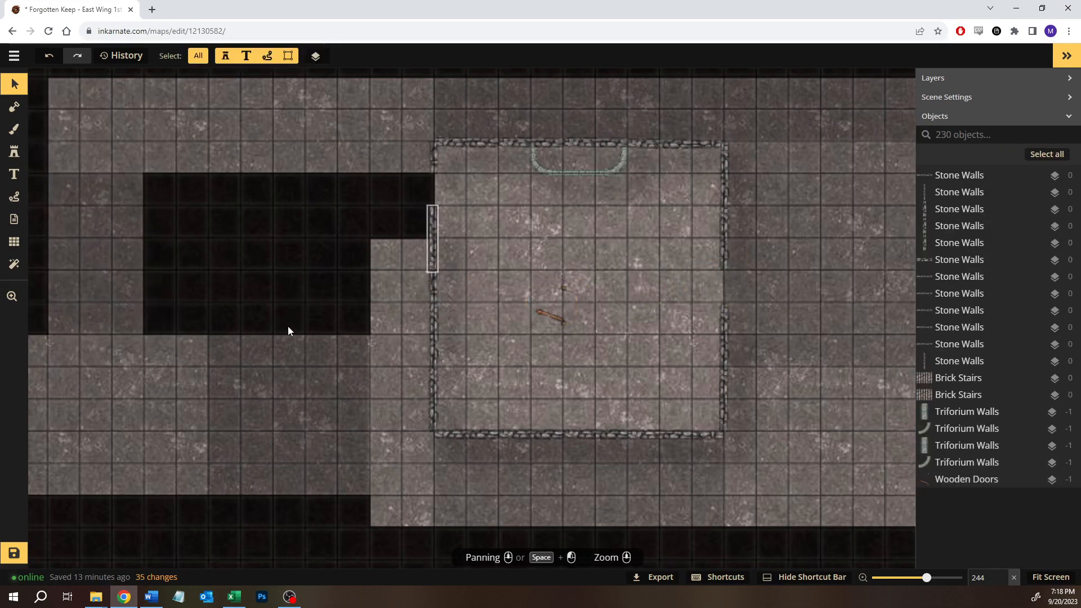
# Save the map, return to the map list and reopen the map at Ultra (4K) resolution
pyautogui.click(15, 554)
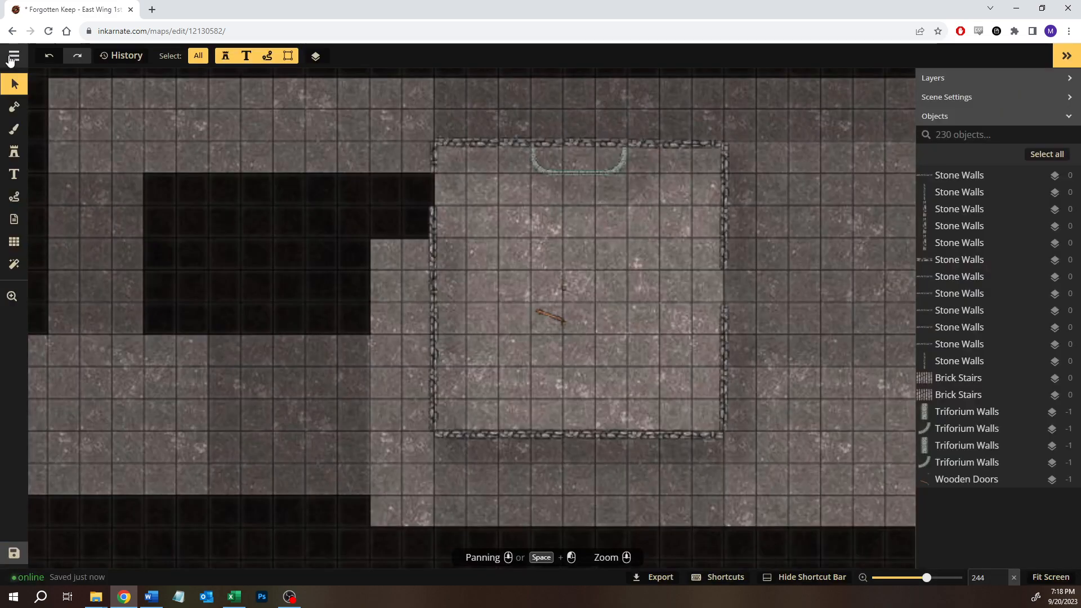
pyautogui.click(11, 56)
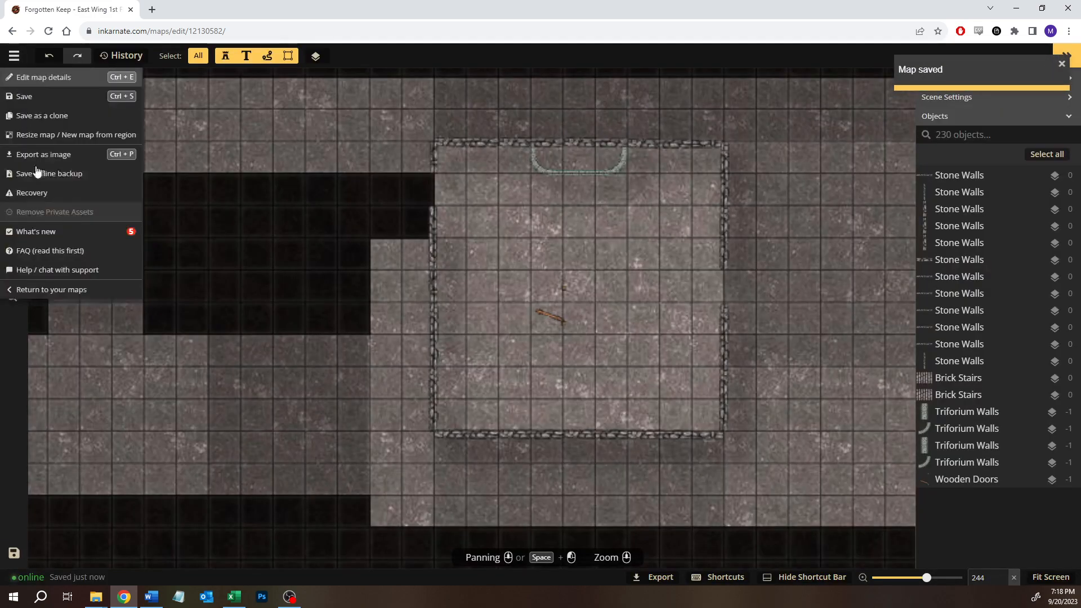
pyautogui.click(34, 289)
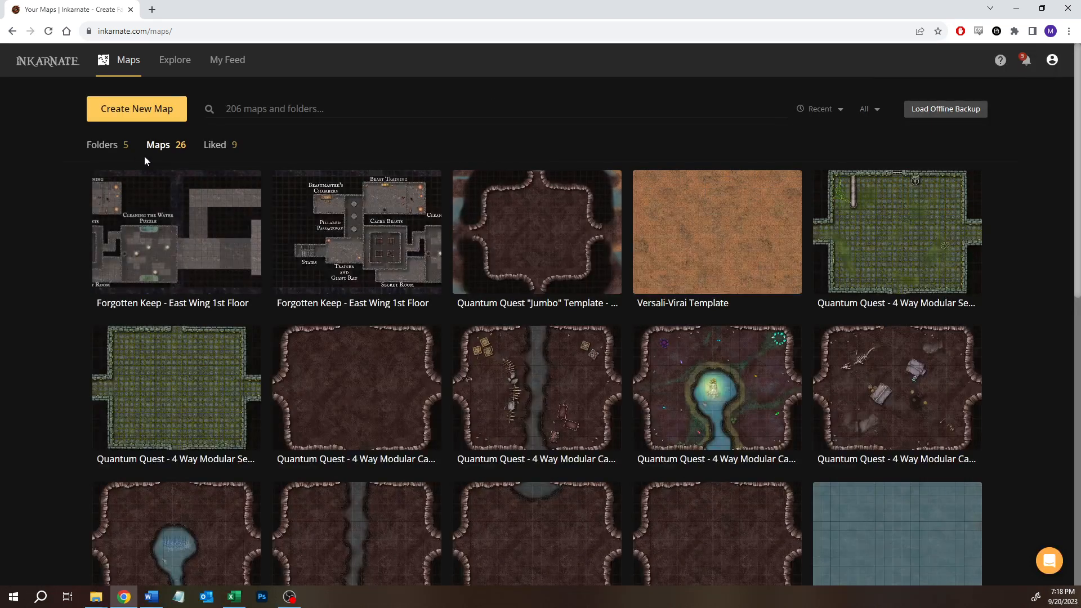
pyautogui.click(245, 186)
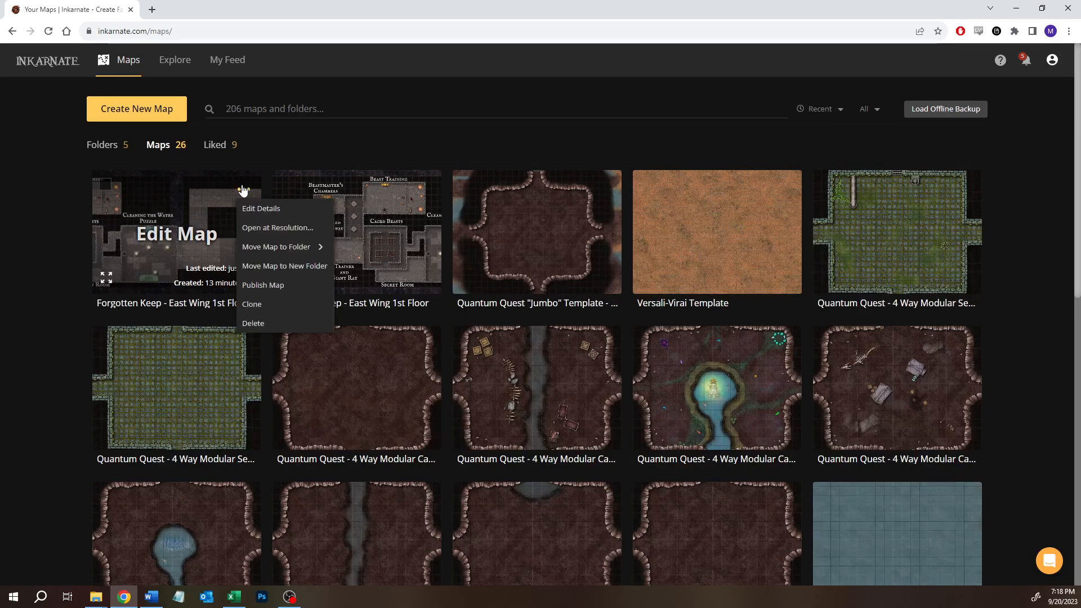
pyautogui.click(261, 231)
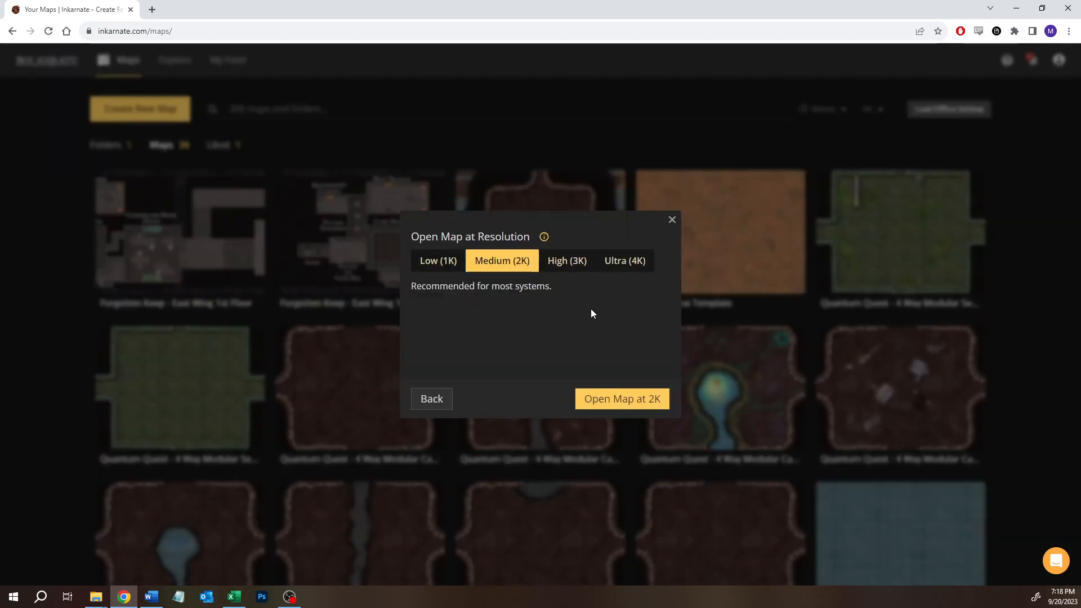
pyautogui.click(611, 263)
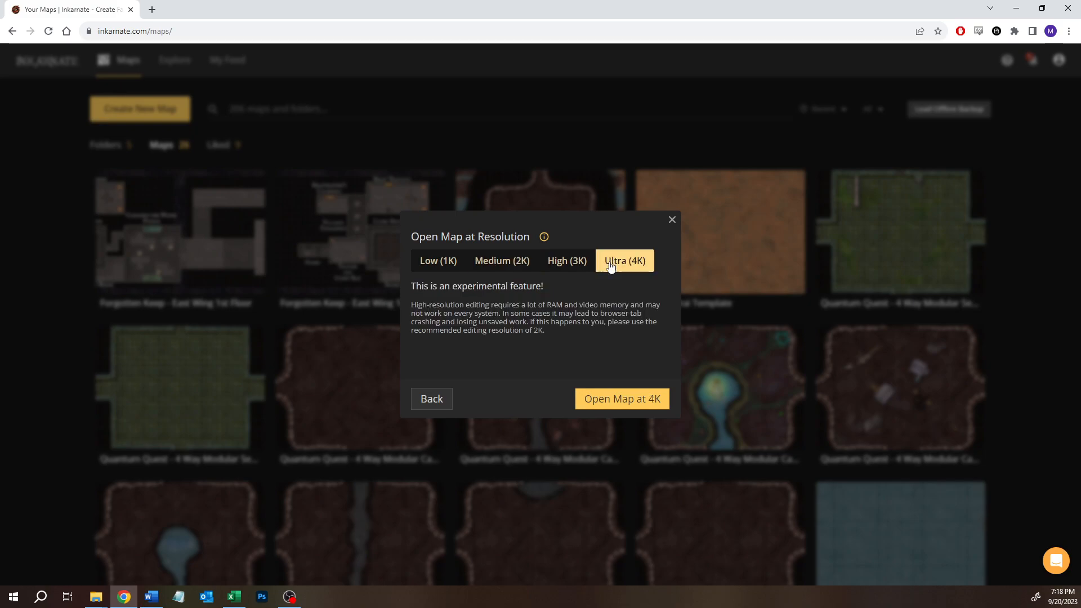
pyautogui.click(591, 399)
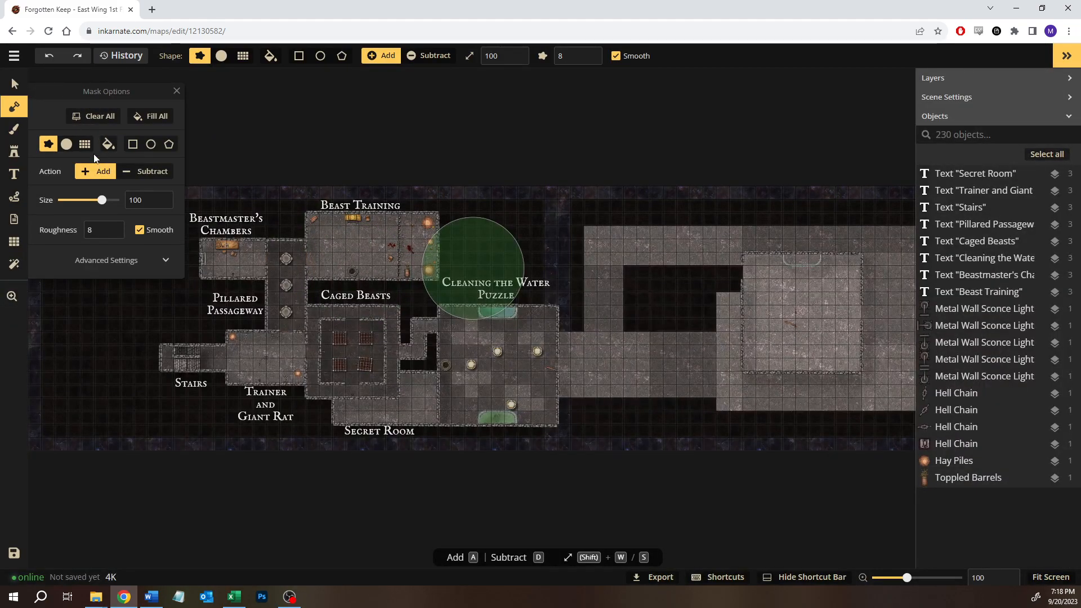
# Shift the three western stone wall pieces of the pasted room's south wall down onto the grid line
pyautogui.click(15, 83)
pyautogui.scroll(5, 562, 339)
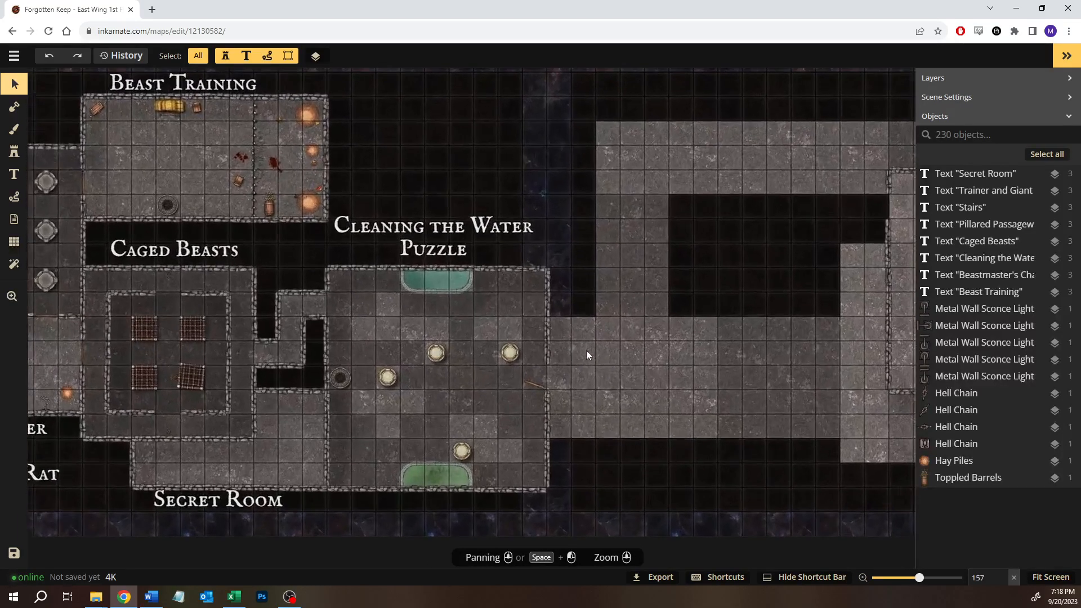
pyautogui.scroll(4, 587, 349)
pyautogui.moveTo(766, 257); pyautogui.dragTo(390, 259)
pyautogui.moveTo(664, 299); pyautogui.dragTo(454, 309)
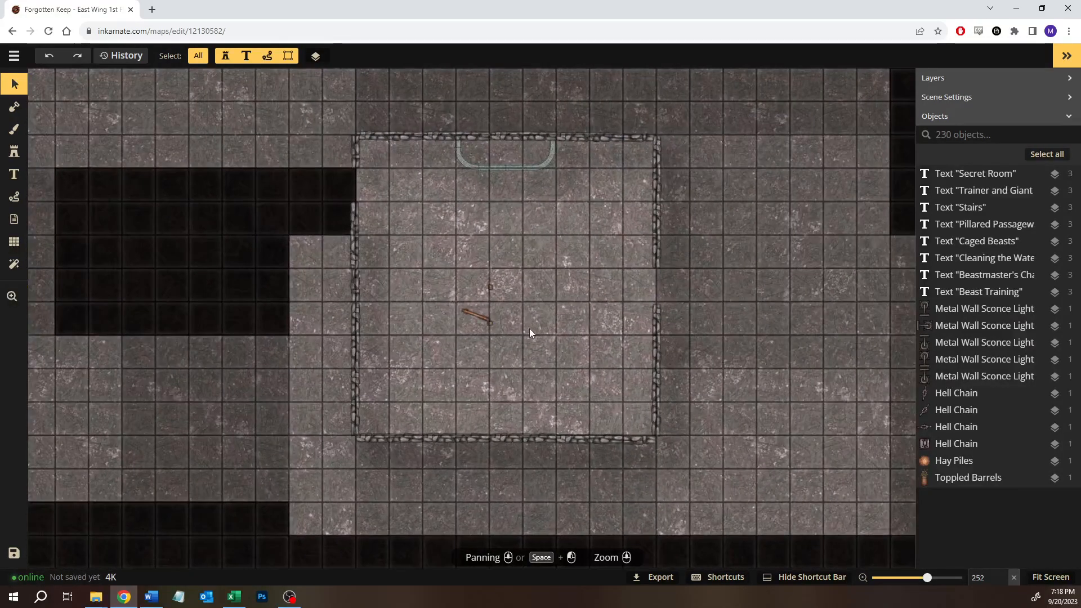
pyautogui.scroll(2, 529, 329)
pyautogui.scroll(-2, 536, 322)
pyautogui.moveTo(479, 243)
pyautogui.mouseDown()
pyautogui.moveTo(481, 254)
pyautogui.moveTo(487, 228)
pyautogui.moveTo(478, 266)
pyautogui.moveTo(477, 222)
pyautogui.mouseUp()
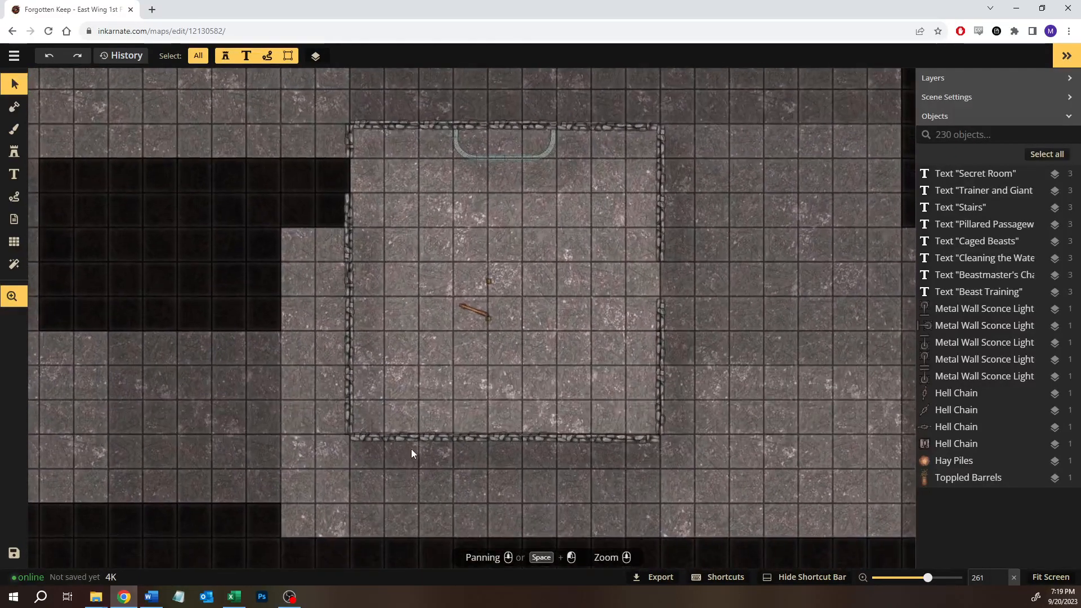
pyautogui.scroll(2, 414, 453)
pyautogui.scroll(2, 416, 449)
pyautogui.moveTo(340, 397); pyautogui.dragTo(746, 434)
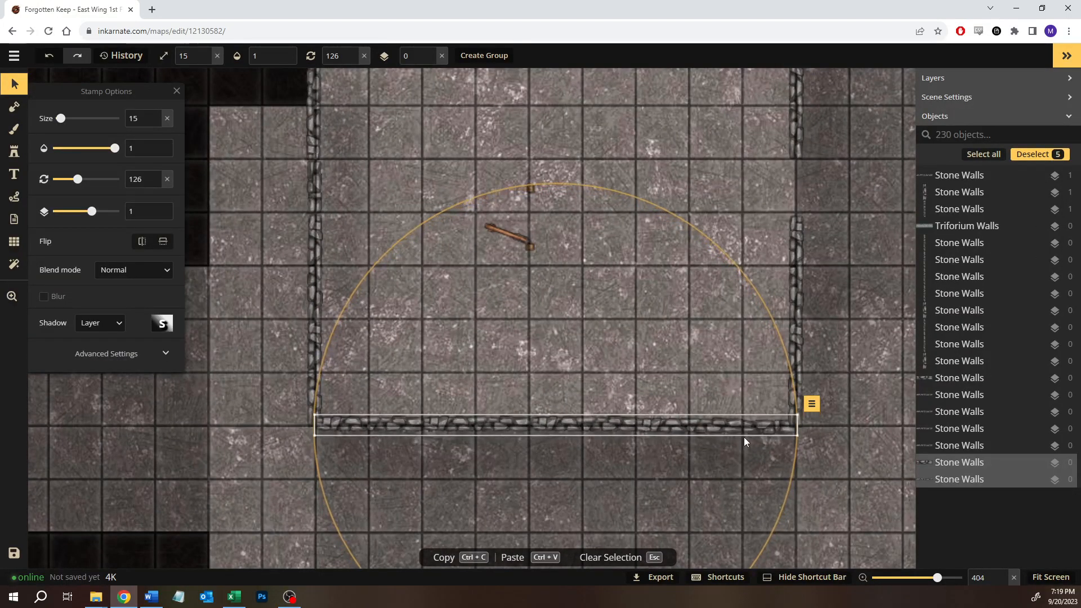
pyautogui.click(717, 323)
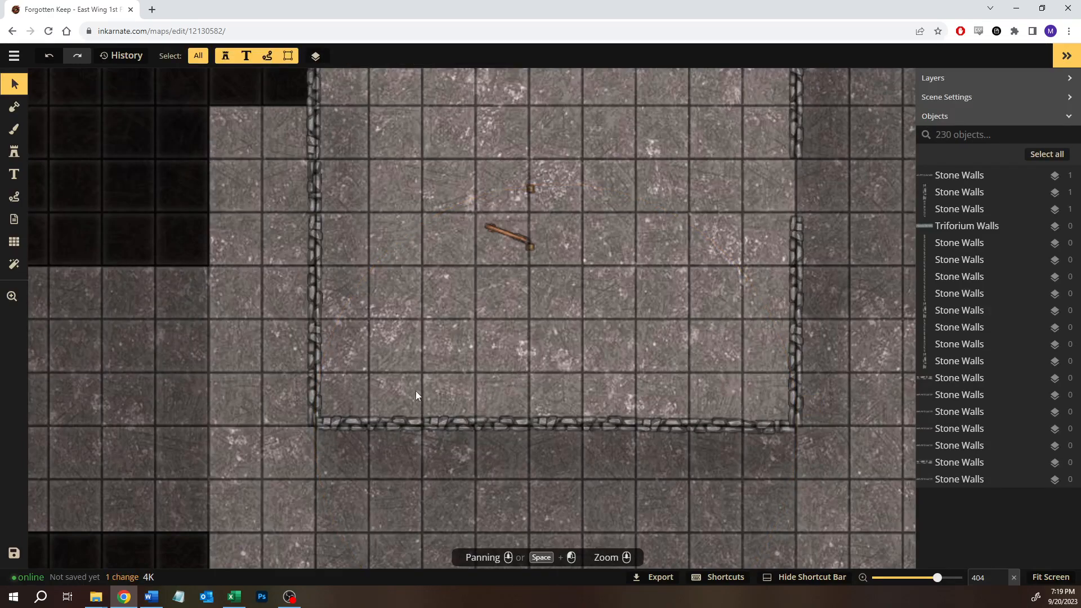
pyautogui.moveTo(358, 390); pyautogui.dragTo(593, 449)
pyautogui.press('Down')
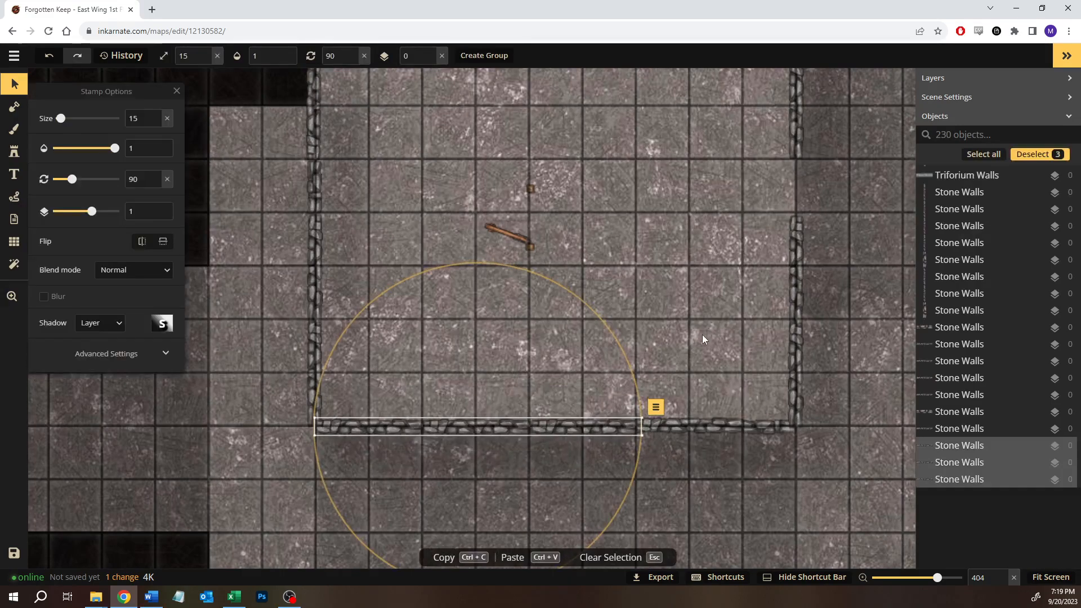
# Line up the remaining eastern stone wall pieces of the south wall with the grid line and the shifted pieces
pyautogui.click(702, 335)
pyautogui.moveTo(355, 405); pyautogui.dragTo(580, 504)
pyautogui.moveTo(369, 365); pyautogui.dragTo(725, 466)
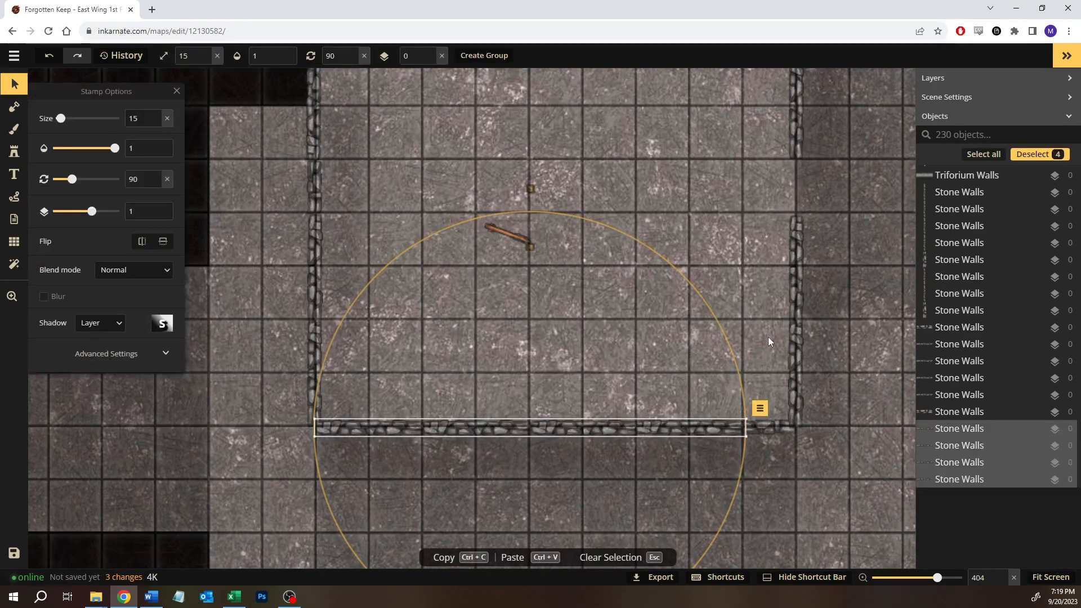
pyautogui.click(803, 455)
pyautogui.click(764, 430)
pyautogui.click(703, 368)
pyautogui.moveTo(703, 368); pyautogui.dragTo(777, 414)
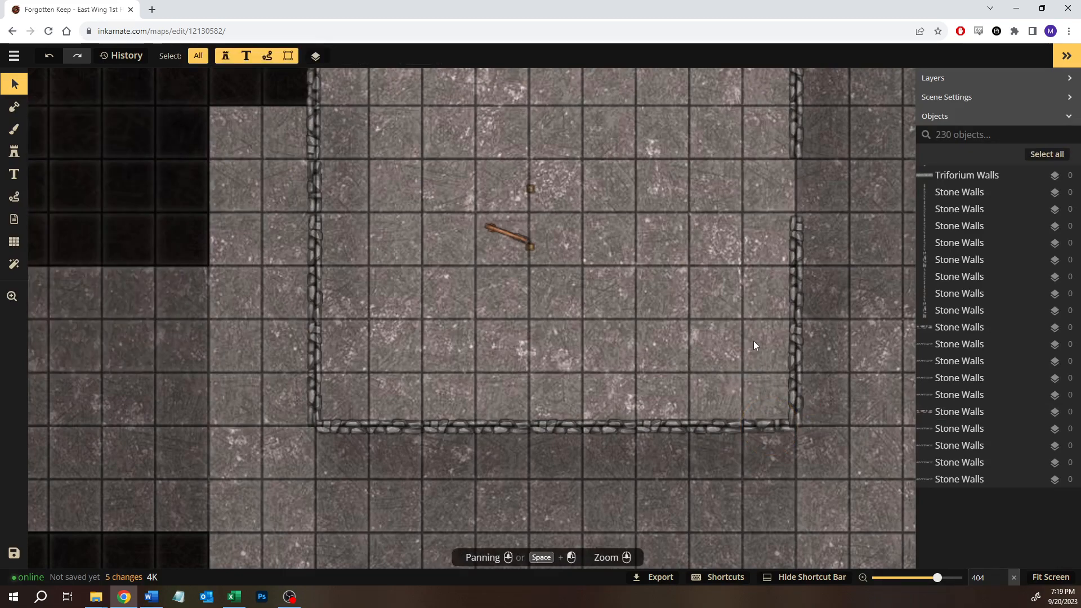
# Nudge all the stone wall pieces of the pasted room's south wall slightly up together
pyautogui.moveTo(345, 389); pyautogui.dragTo(765, 451)
pyautogui.press('Up')
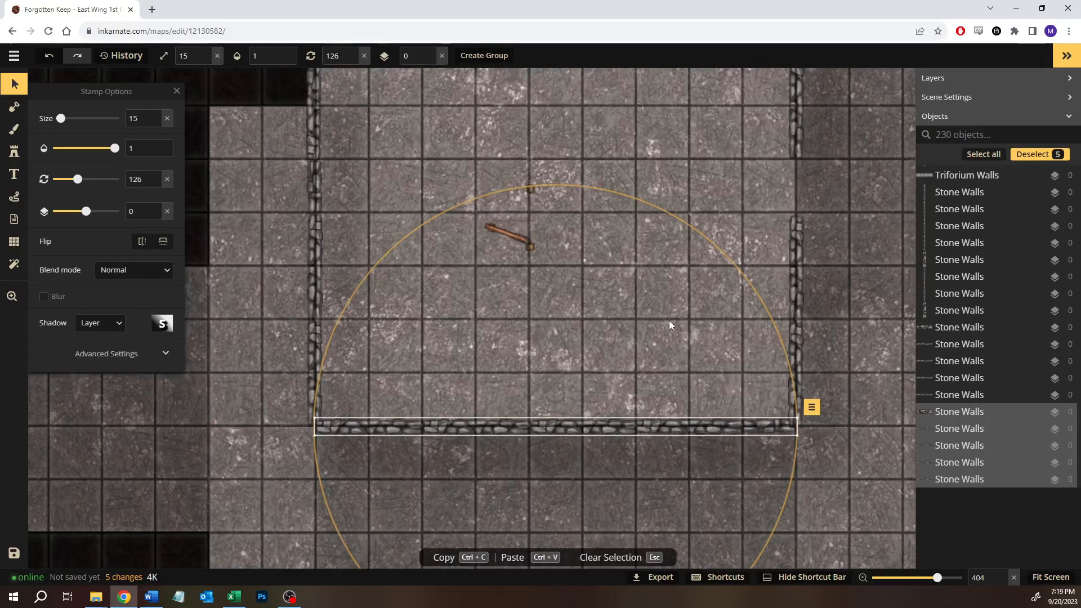
pyautogui.click(827, 493)
pyautogui.press('r')
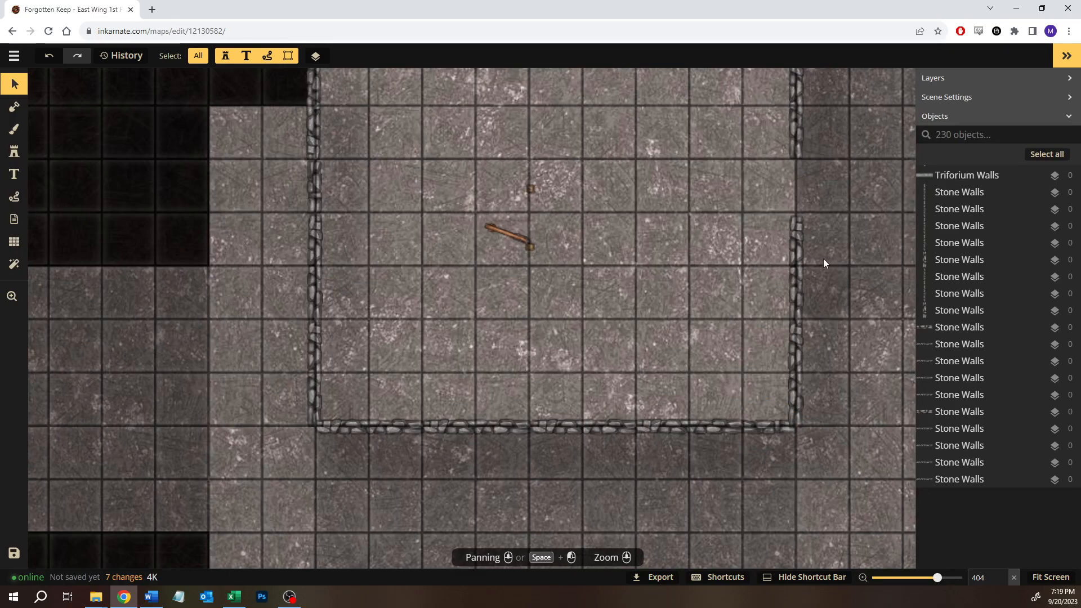
# Try to close the east wall's opening with a copy of the short southeast wall piece rotated to 180, and discard the copy
pyautogui.moveTo(820, 252); pyautogui.dragTo(787, 362)
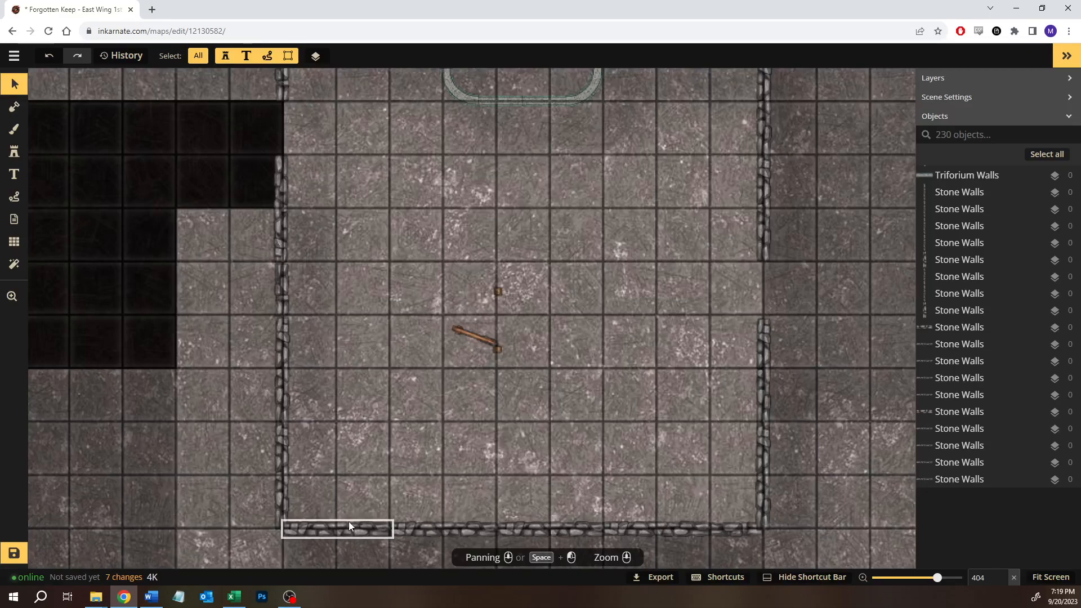
pyautogui.click(724, 531)
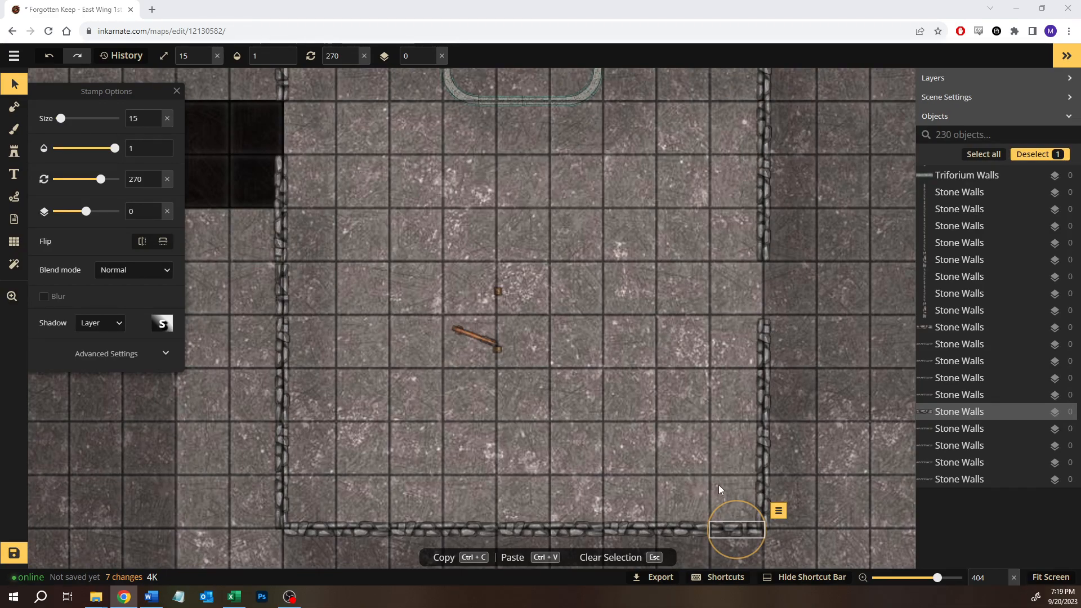
pyautogui.press('Escape')
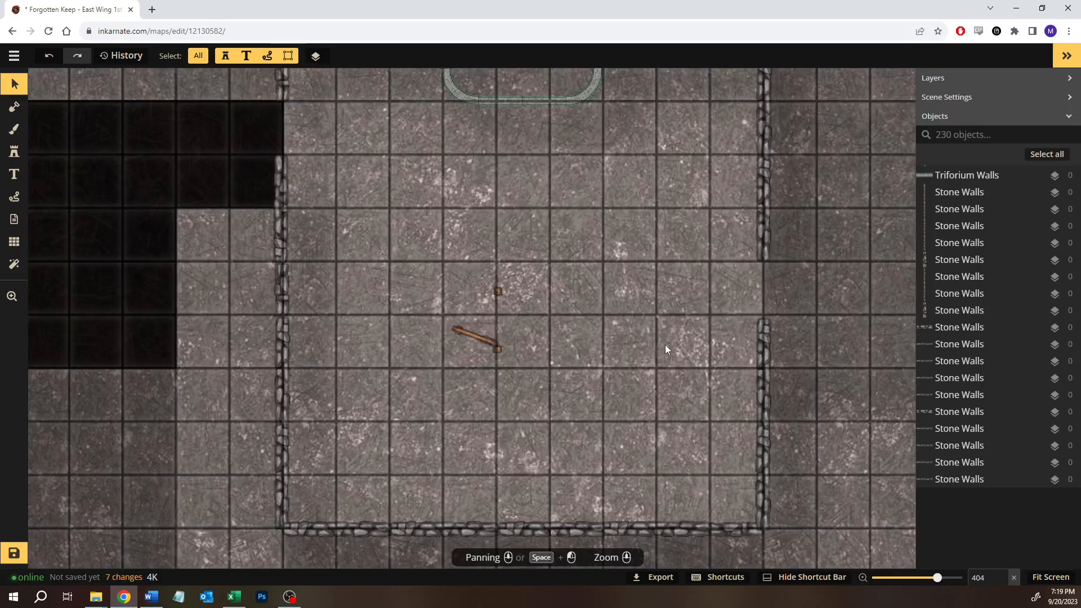
pyautogui.click(734, 535)
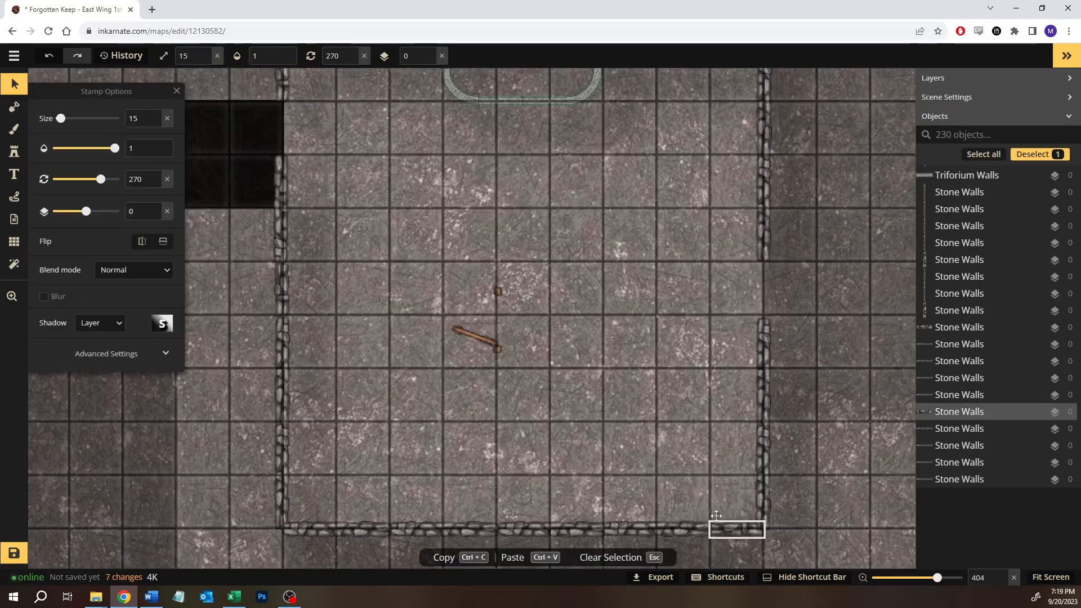
pyautogui.hotkey('ctrl', 'v')
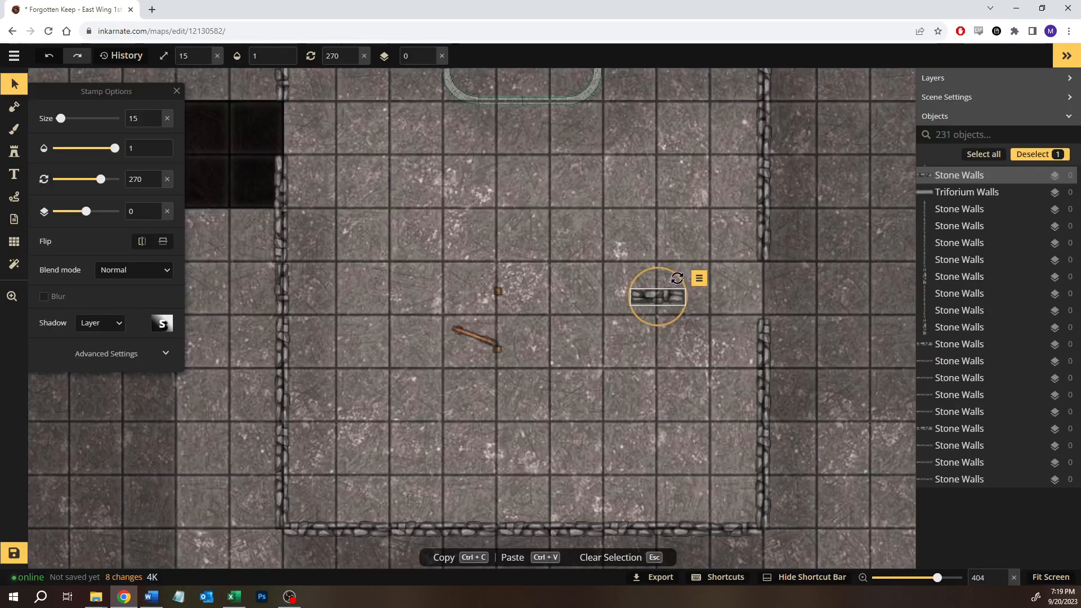
pyautogui.moveTo(675, 275); pyautogui.dragTo(765, 283)
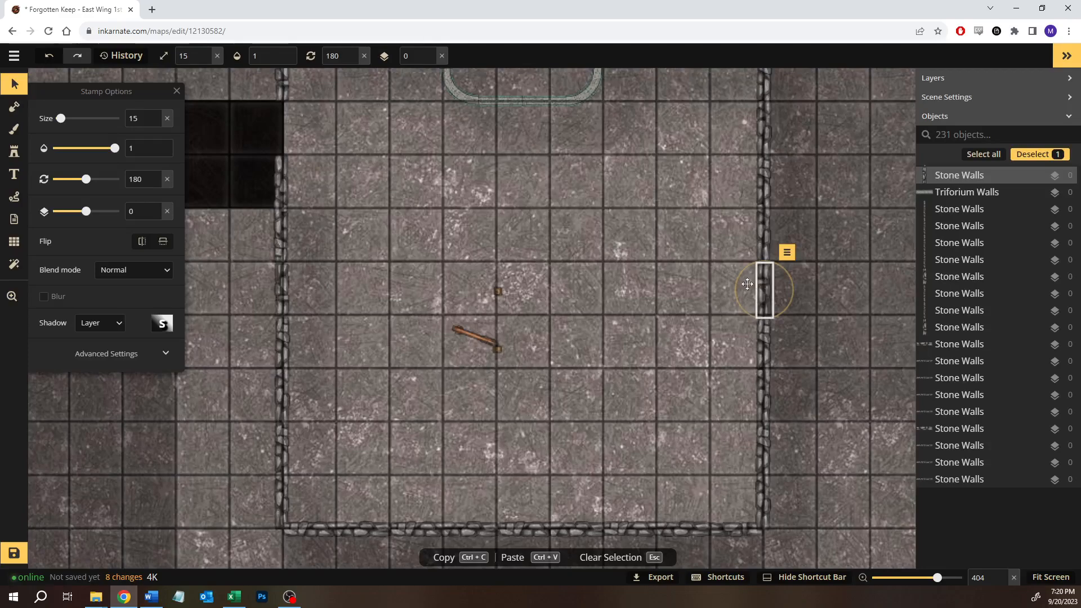
pyautogui.click(649, 312)
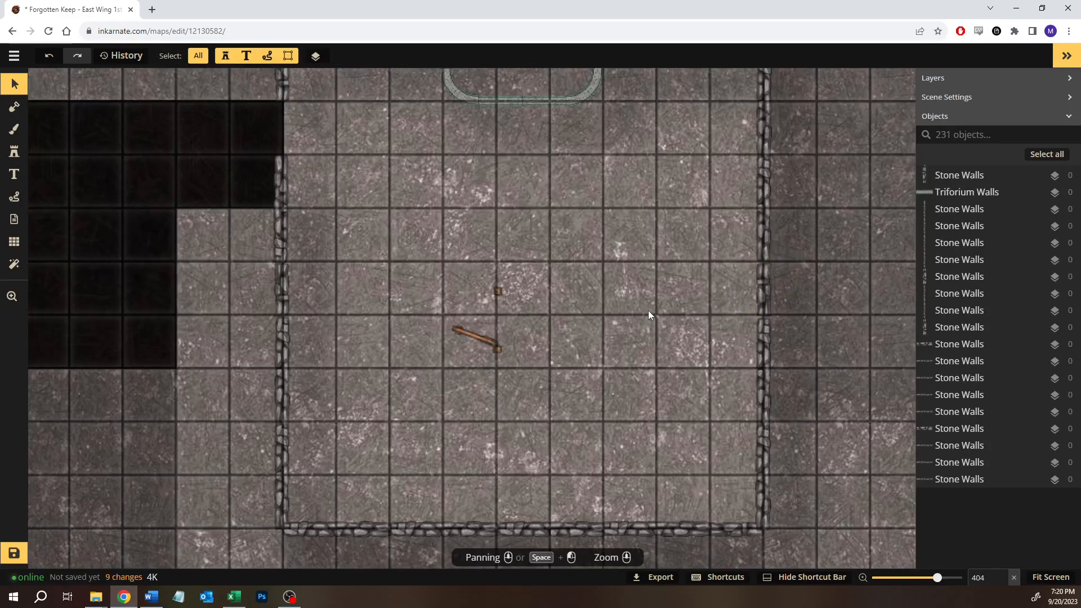
pyautogui.hotkey('ctrl', 'z')
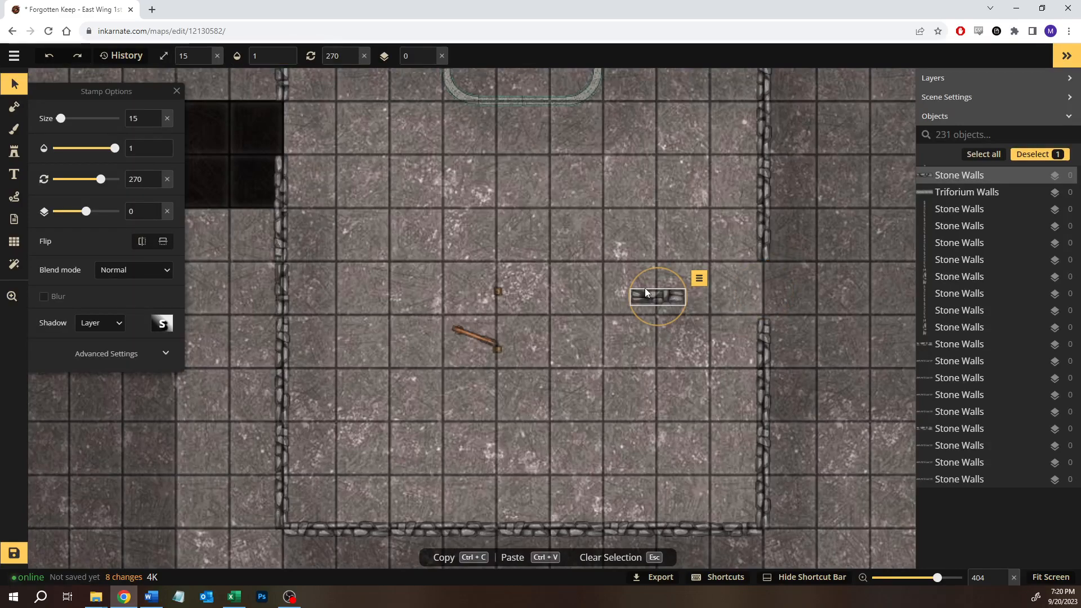
pyautogui.press('Delete')
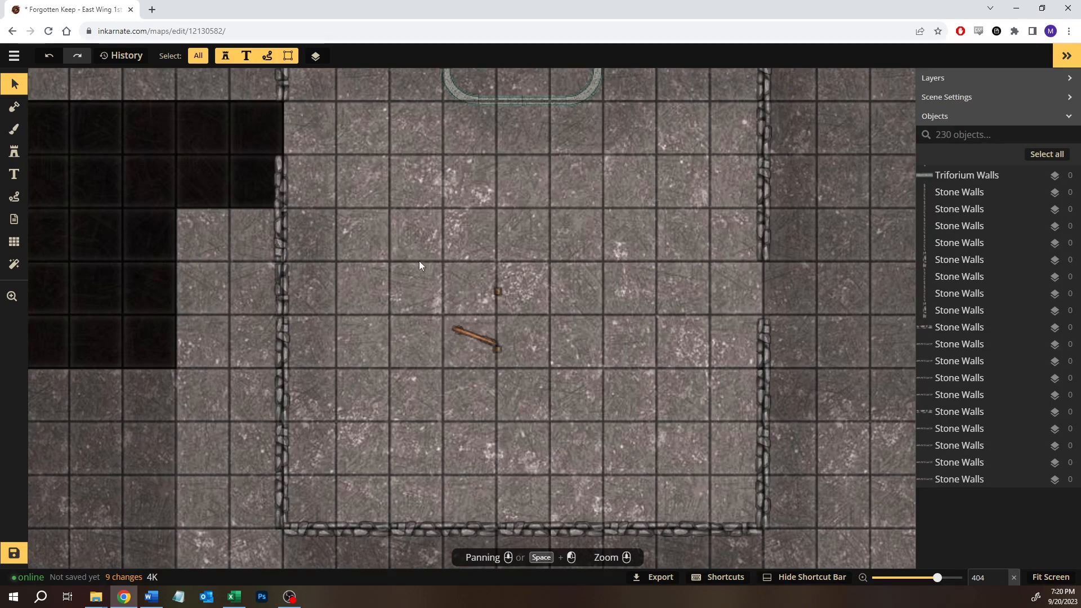
# Delete the Triforium Walls stamp and the green-edged decoration from the northern part of the room
pyautogui.scroll(-3, 419, 261)
pyautogui.moveTo(586, 130); pyautogui.dragTo(589, 112)
pyautogui.press('Delete')
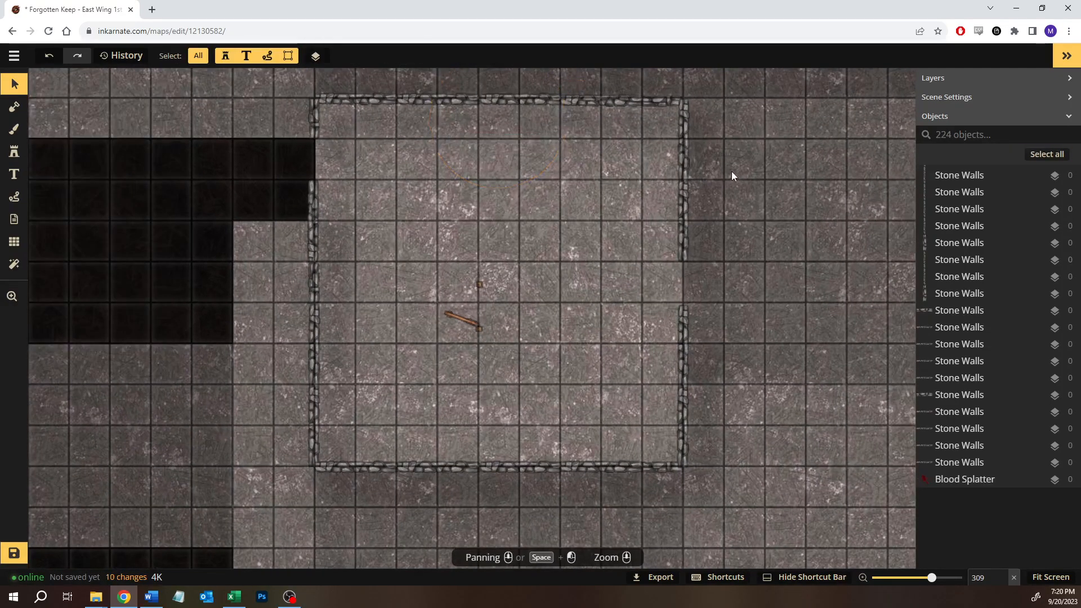
# Rotate all of the room's stone walls and its wooden door together a quarter turn counterclockwise
pyautogui.click(654, 101)
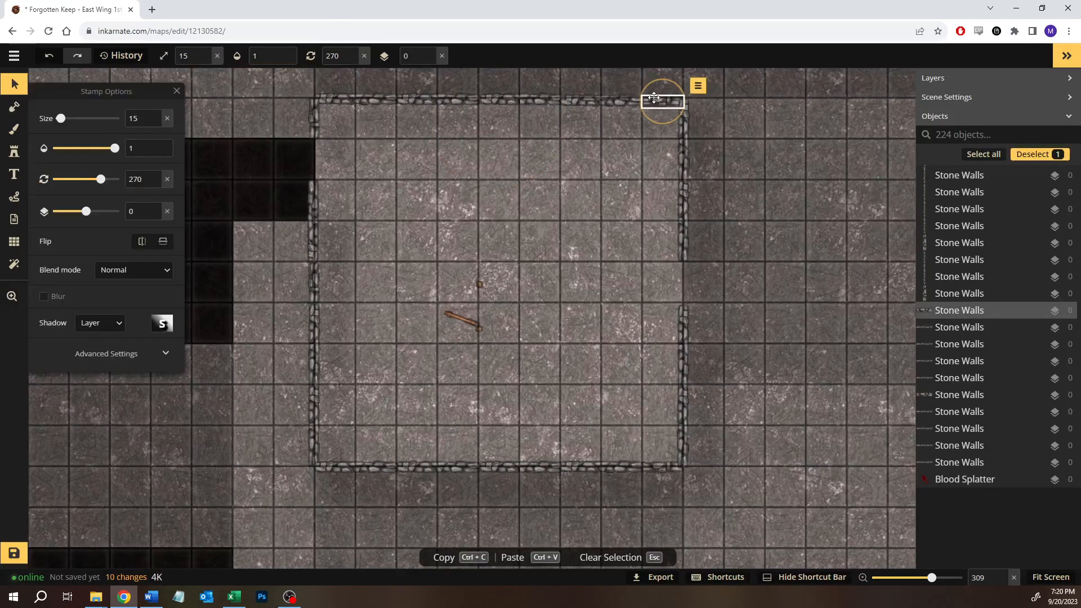
pyautogui.click(786, 150)
pyautogui.moveTo(294, 78); pyautogui.dragTo(754, 502)
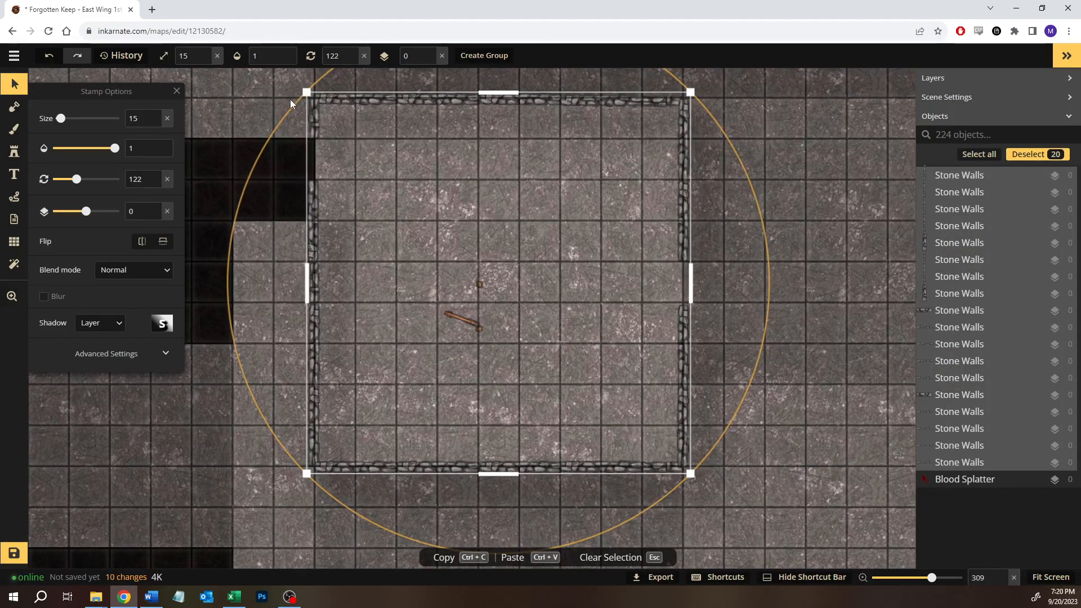
pyautogui.moveTo(290, 99); pyautogui.dragTo(350, 484)
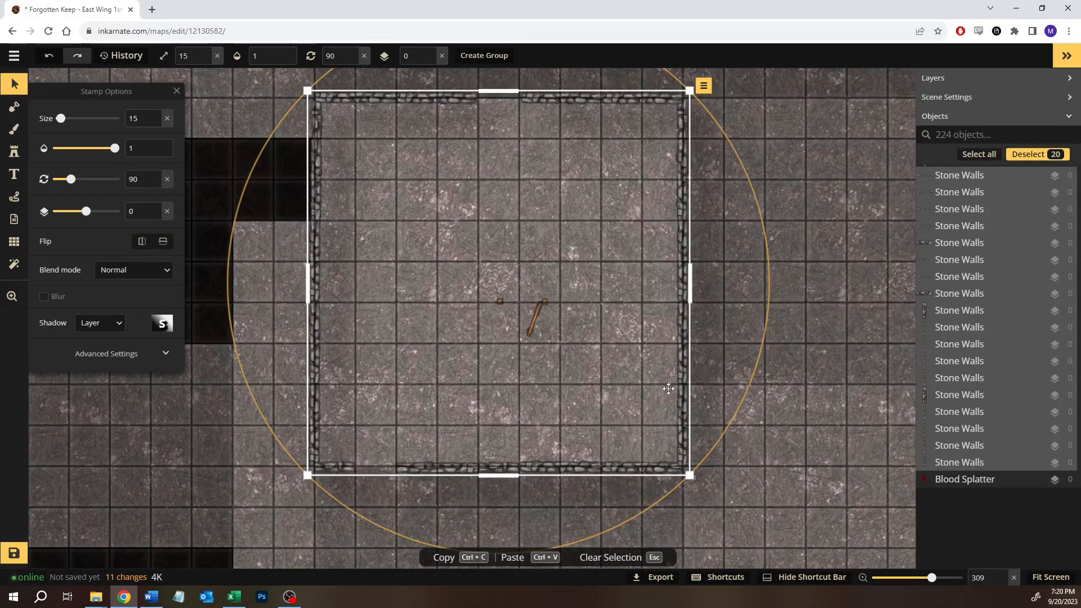
pyautogui.click(806, 383)
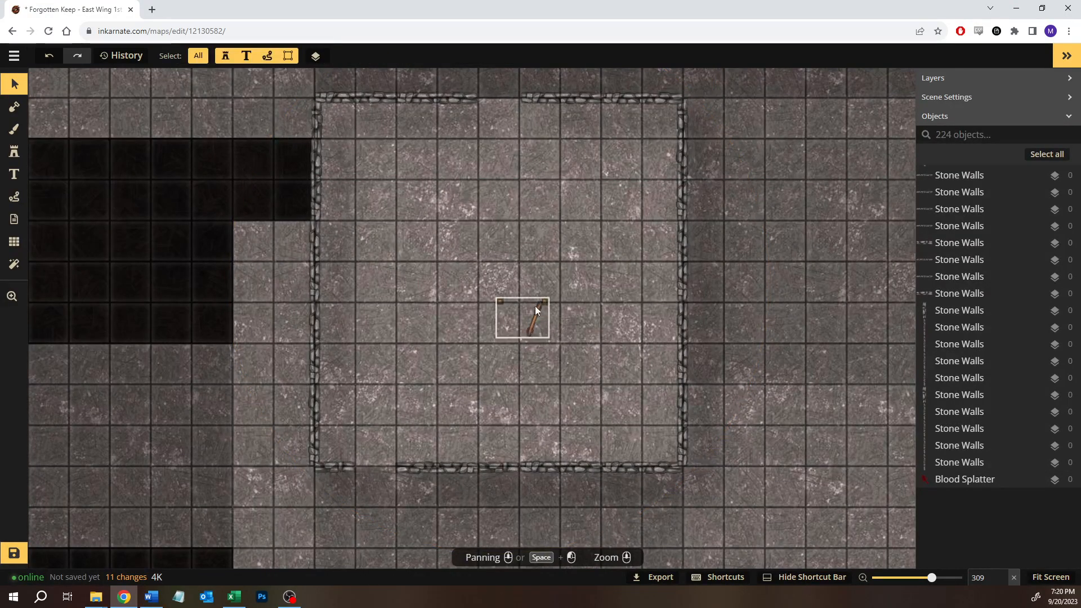
# Shift the north wall's opening two squares east by moving a wall piece west, and place the wooden door in the south wall's opening
pyautogui.moveTo(544, 105); pyautogui.dragTo(510, 100)
pyautogui.click(509, 265)
pyautogui.moveTo(542, 299); pyautogui.dragTo(397, 467)
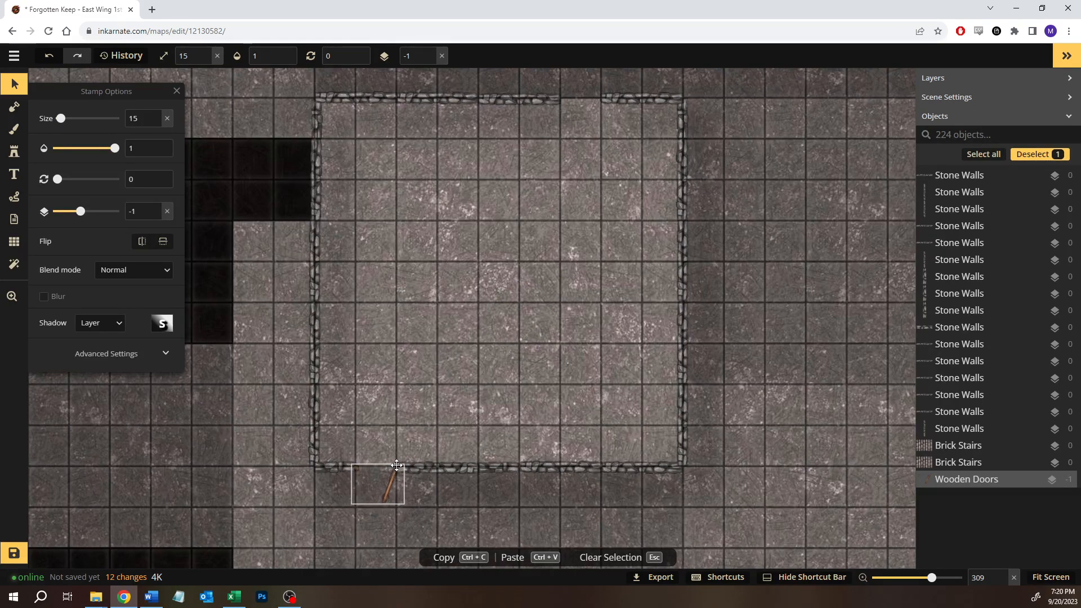
pyautogui.click(477, 347)
# Copy the south wooden door, rotate the copy to 180 and fit it into the north wall's opening so it swings outward
pyautogui.click(394, 493)
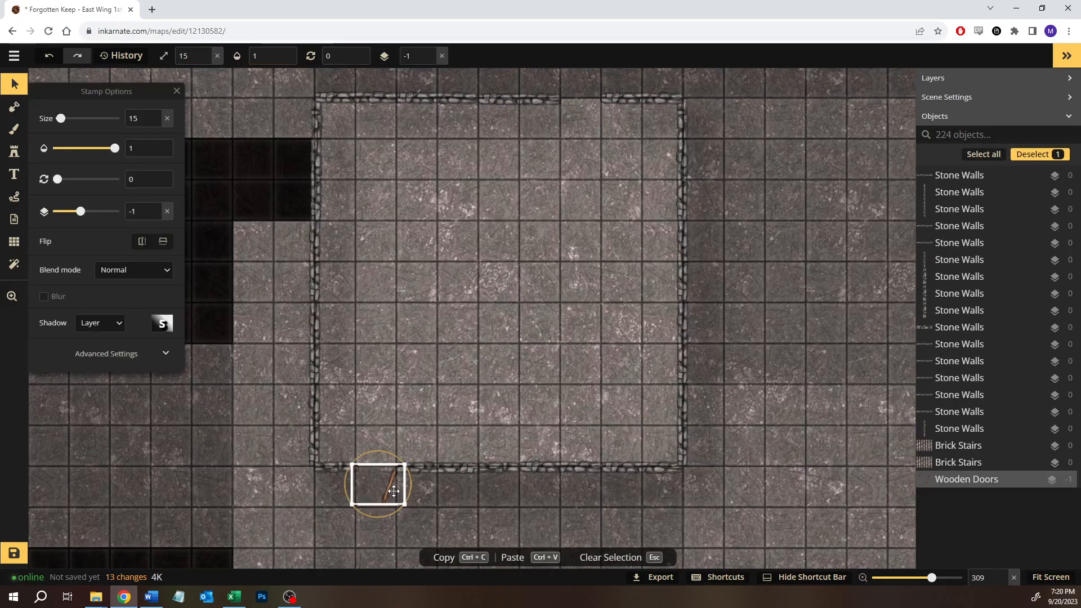
pyautogui.click(573, 120)
pyautogui.hotkey('ctrl', 'v')
pyautogui.moveTo(535, 196); pyautogui.dragTo(485, 324)
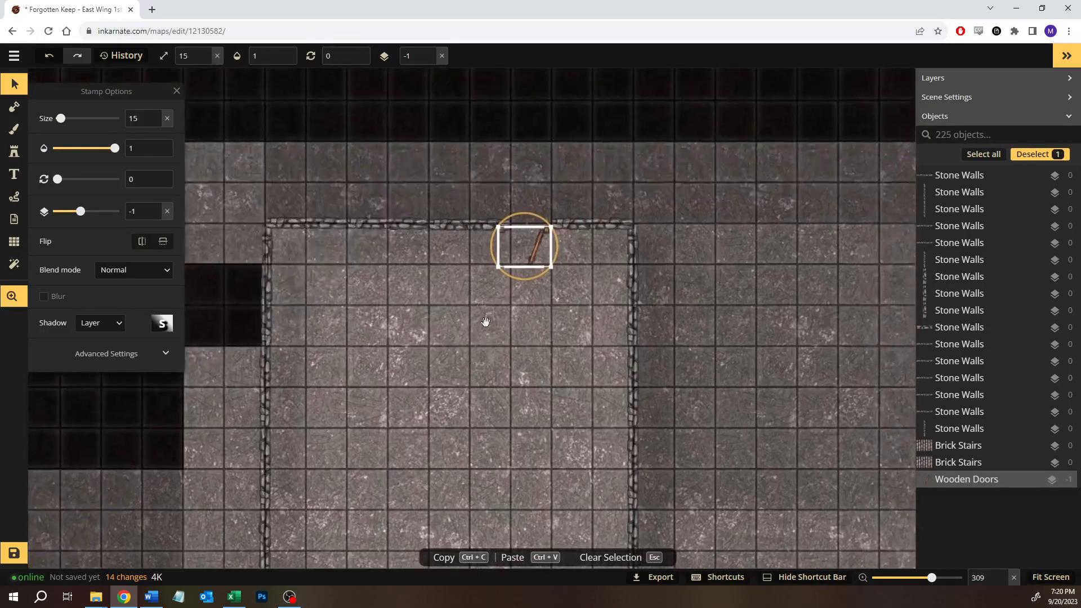
pyautogui.moveTo(529, 210); pyautogui.dragTo(511, 343)
pyautogui.moveTo(563, 214); pyautogui.dragTo(547, 413)
pyautogui.hotkey('ctrl', 'z')
pyautogui.moveTo(530, 256); pyautogui.dragTo(537, 217)
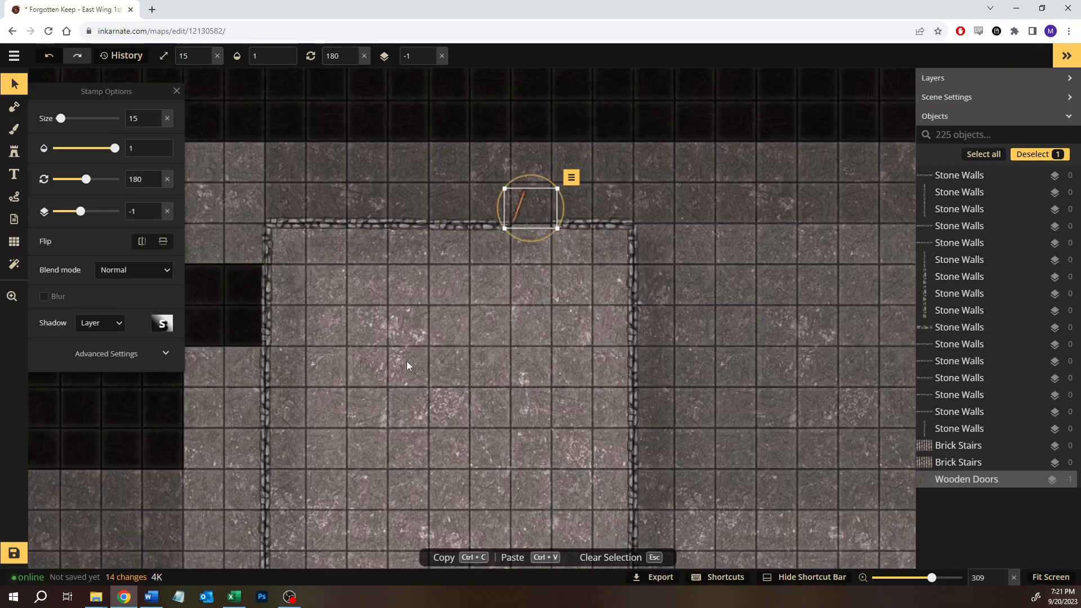
pyautogui.click(417, 362)
# Line up the north wall's stone pieces west of the door with each other along the grid line
pyautogui.scroll(-1, 359, 406)
pyautogui.moveTo(360, 406); pyautogui.dragTo(357, 315)
pyautogui.scroll(2, 579, 420)
pyautogui.scroll(1, 567, 216)
pyautogui.moveTo(567, 217); pyautogui.dragTo(461, 237)
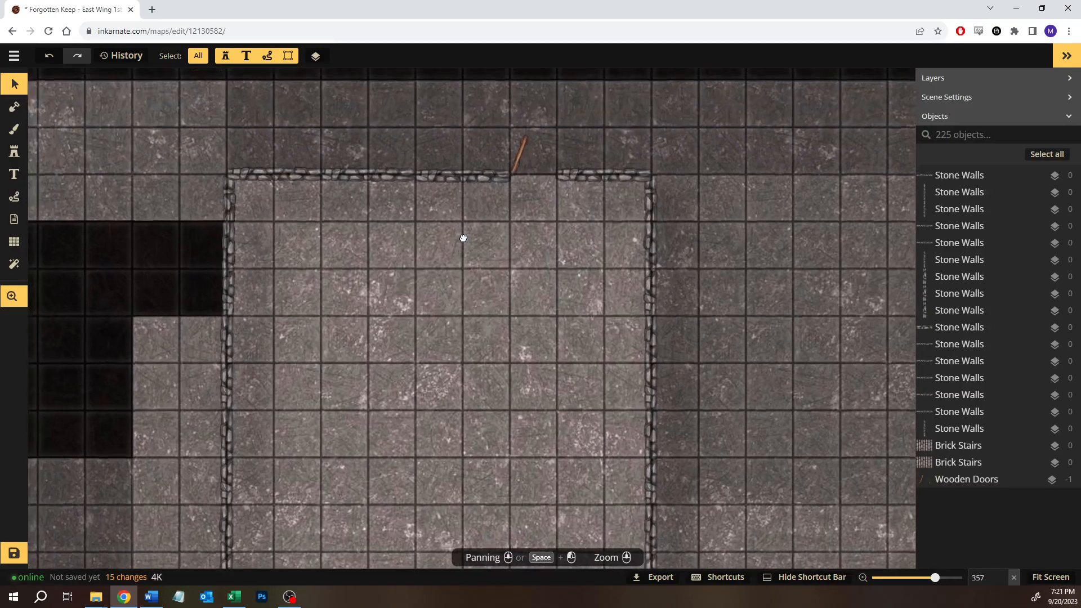
pyautogui.moveTo(267, 141); pyautogui.dragTo(445, 200)
pyautogui.moveTo(398, 138); pyautogui.dragTo(449, 198)
pyautogui.click(507, 306)
pyautogui.click(444, 182)
pyautogui.click(528, 293)
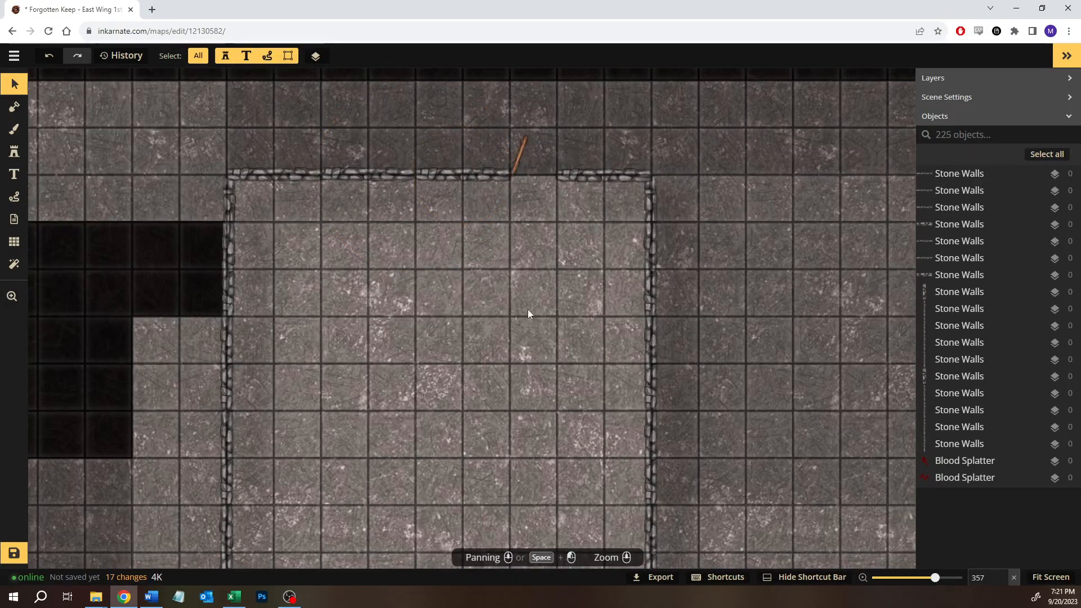
# Line up the middle stone pieces of the south wall, east of the door, with the grid line
pyautogui.moveTo(457, 418); pyautogui.dragTo(489, 216)
pyautogui.moveTo(286, 373); pyautogui.dragTo(534, 383)
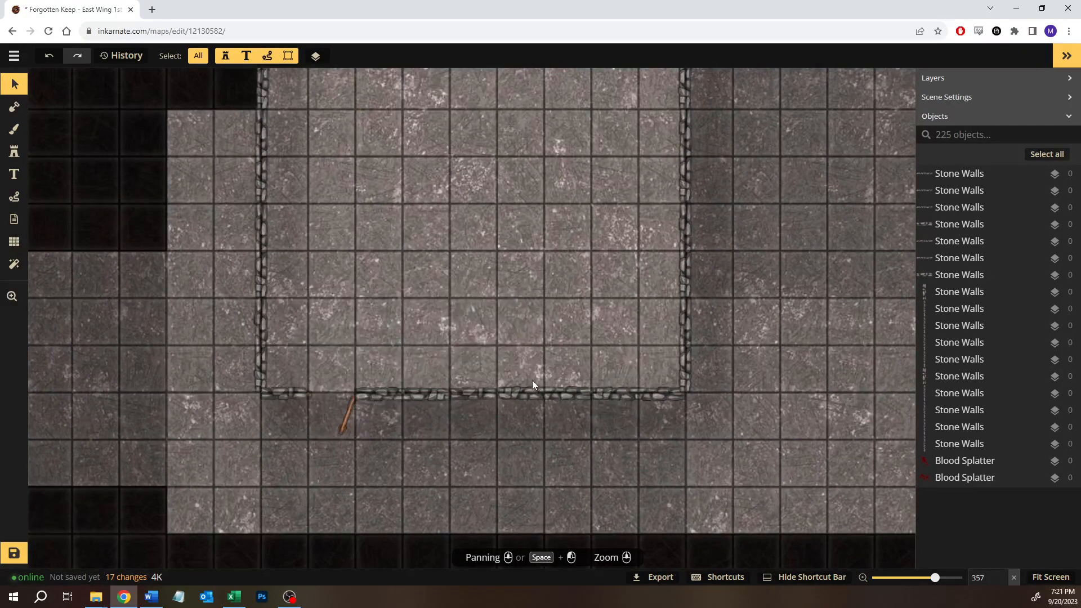
pyautogui.click(531, 390)
pyautogui.click(449, 396)
pyautogui.click(430, 394)
pyautogui.press('Escape')
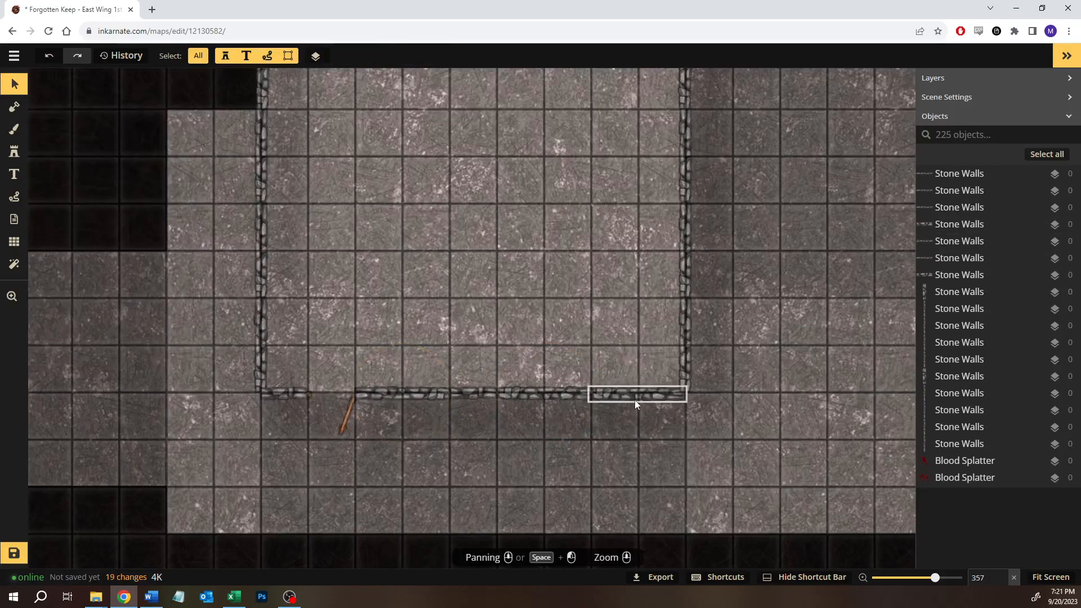
# Align the easternmost piece and the short southwest corner piece of the south wall with the rest of the wall
pyautogui.click(638, 396)
pyautogui.press('Escape')
pyautogui.moveTo(328, 326); pyautogui.dragTo(650, 426)
pyautogui.click(637, 388)
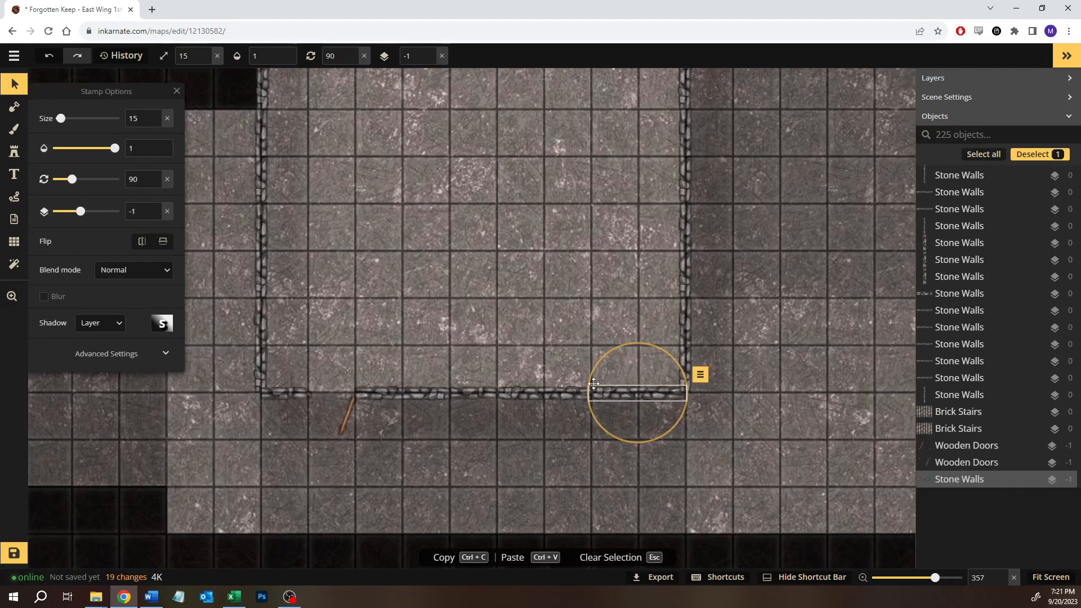
pyautogui.press('Escape')
pyautogui.click(289, 393)
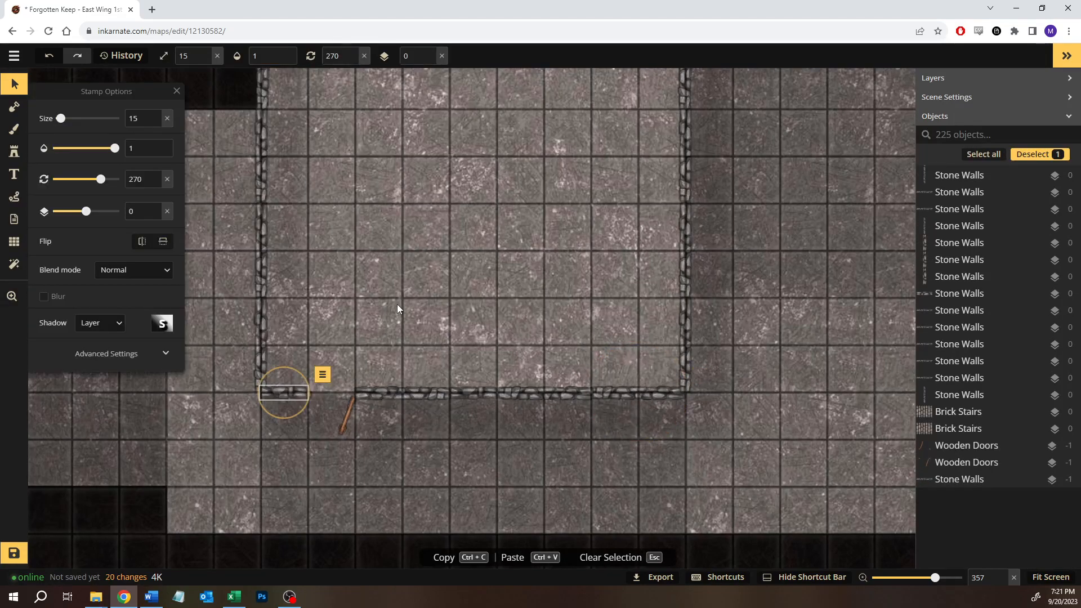
pyautogui.press('Escape')
pyautogui.moveTo(292, 346); pyautogui.dragTo(656, 437)
# Save the map with the finished room walls and doors
pyautogui.scroll(-2, 523, 244)
pyautogui.scroll(-2, 451, 234)
pyautogui.moveTo(430, 219); pyautogui.dragTo(560, 265)
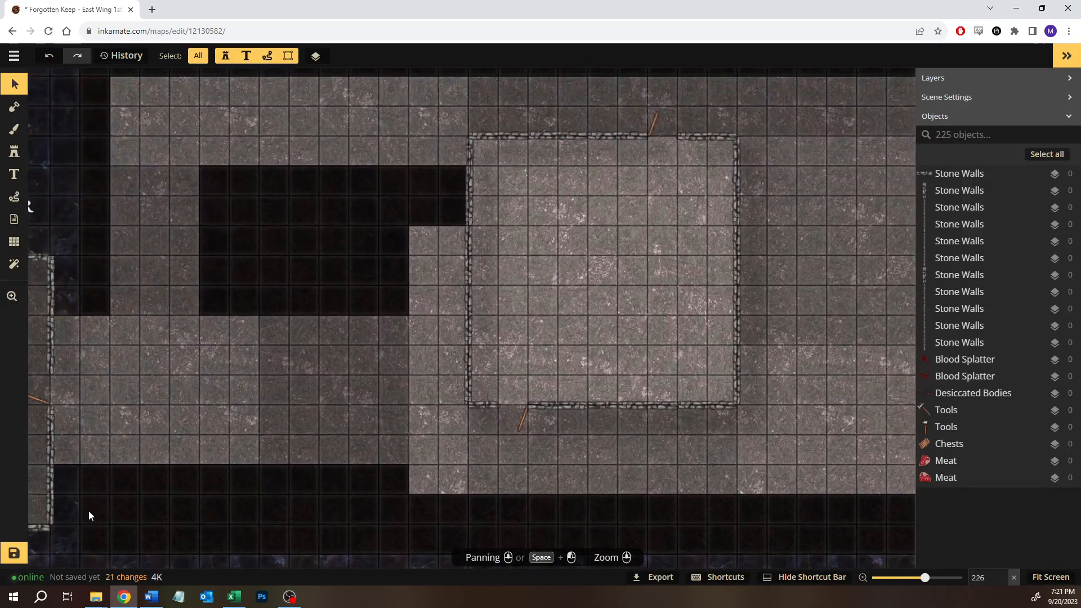
pyautogui.click(23, 556)
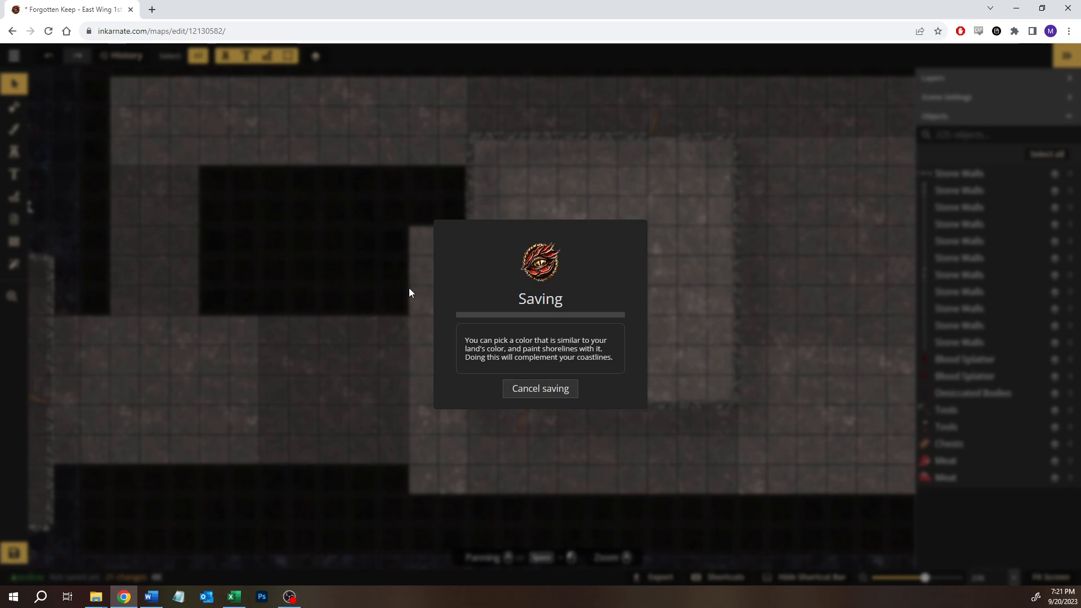
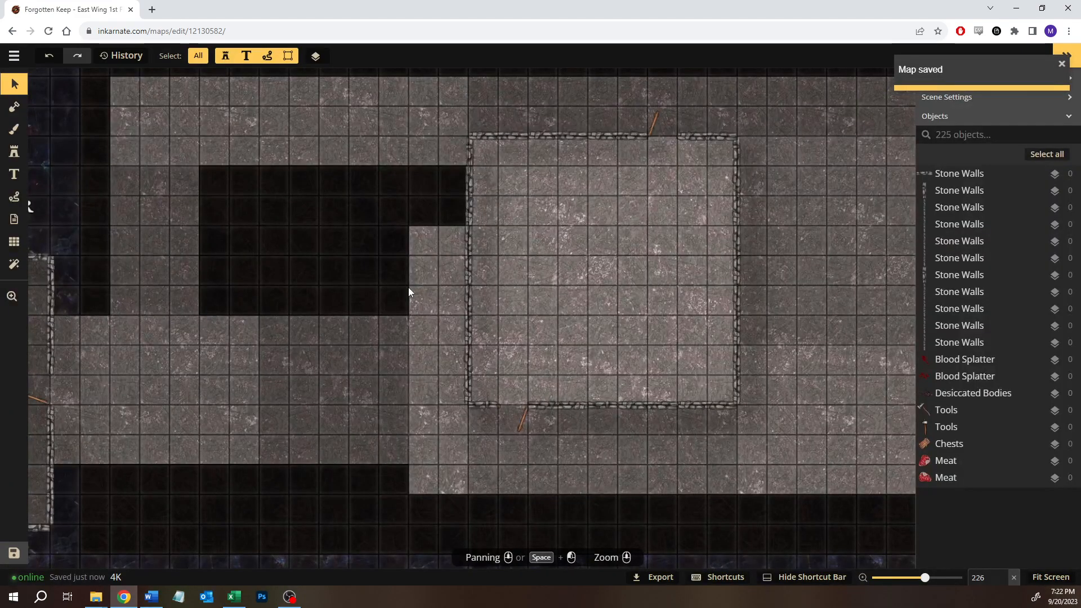
# Copy the room's whole west wall and place the copy two squares west, running from the black area's edge to the floor's south edge
pyautogui.moveTo(282, 215); pyautogui.dragTo(234, 292)
pyautogui.moveTo(745, 292); pyautogui.dragTo(640, 280)
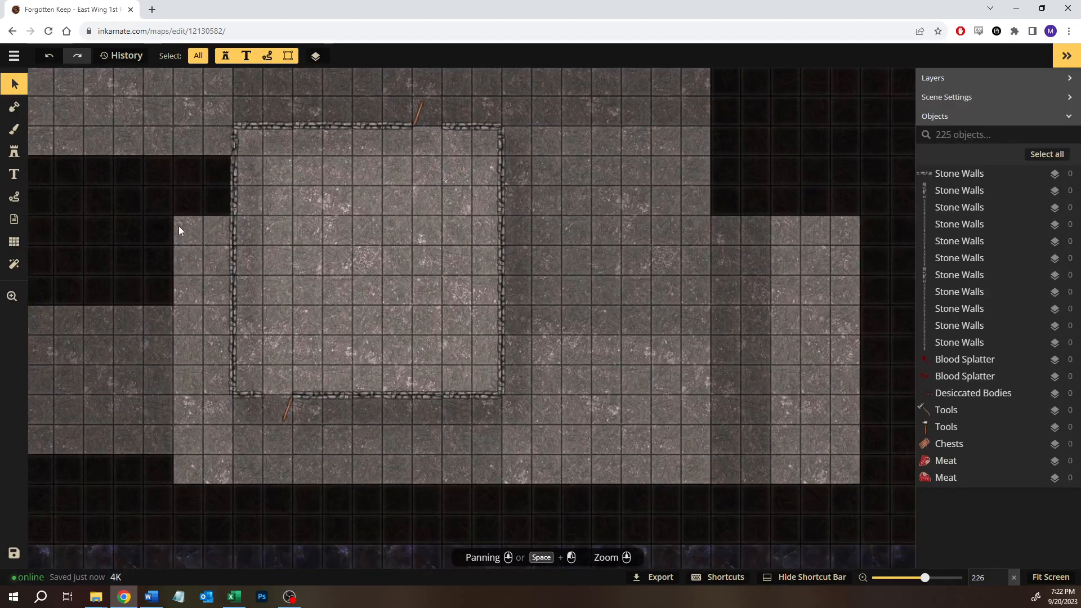
pyautogui.moveTo(318, 307); pyautogui.dragTo(473, 285)
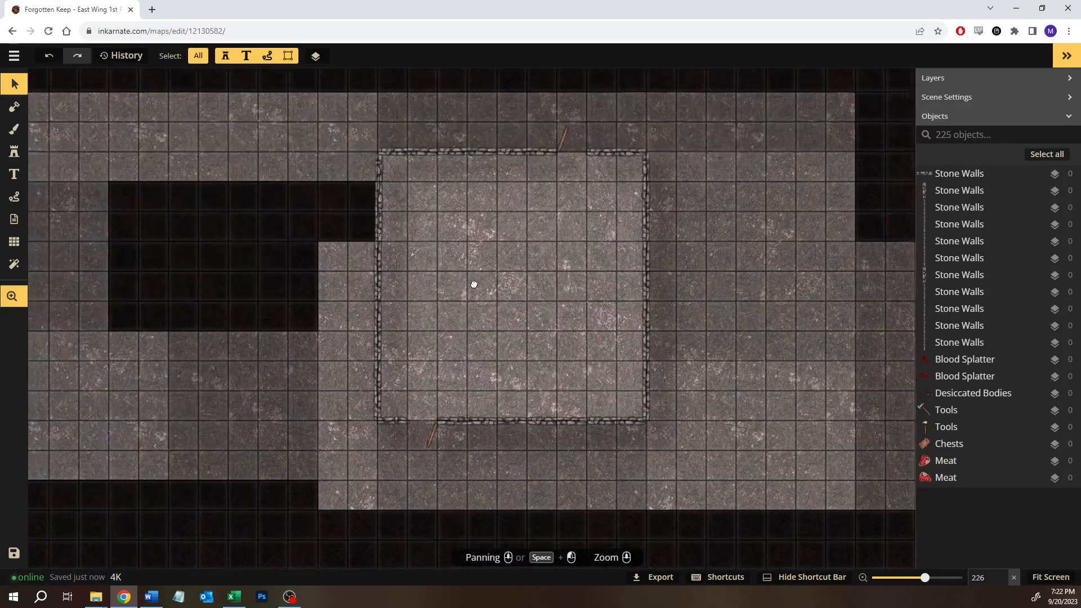
pyautogui.click(387, 203)
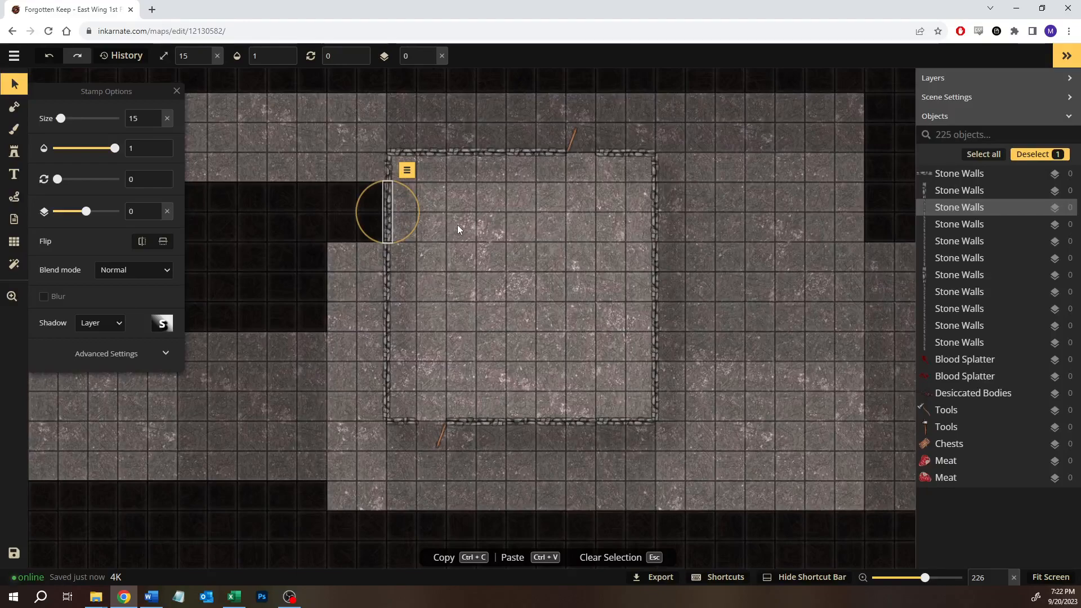
pyautogui.press('Escape')
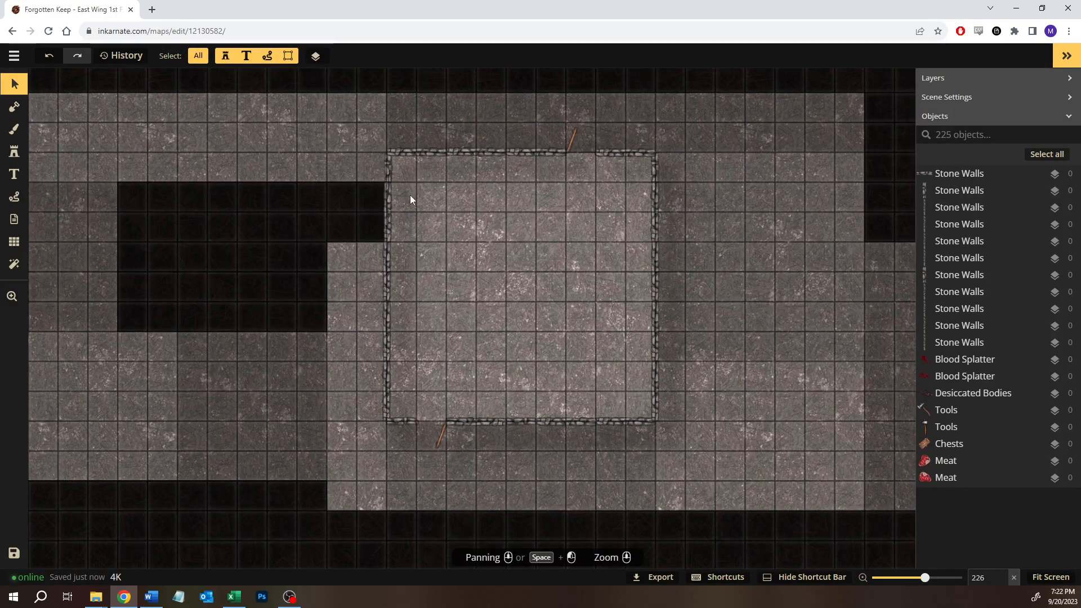
pyautogui.moveTo(410, 194); pyautogui.dragTo(484, 245)
pyautogui.moveTo(409, 172); pyautogui.dragTo(365, 403)
pyautogui.hotkey('ctrl', 'c')
pyautogui.hotkey('ctrl', 'v')
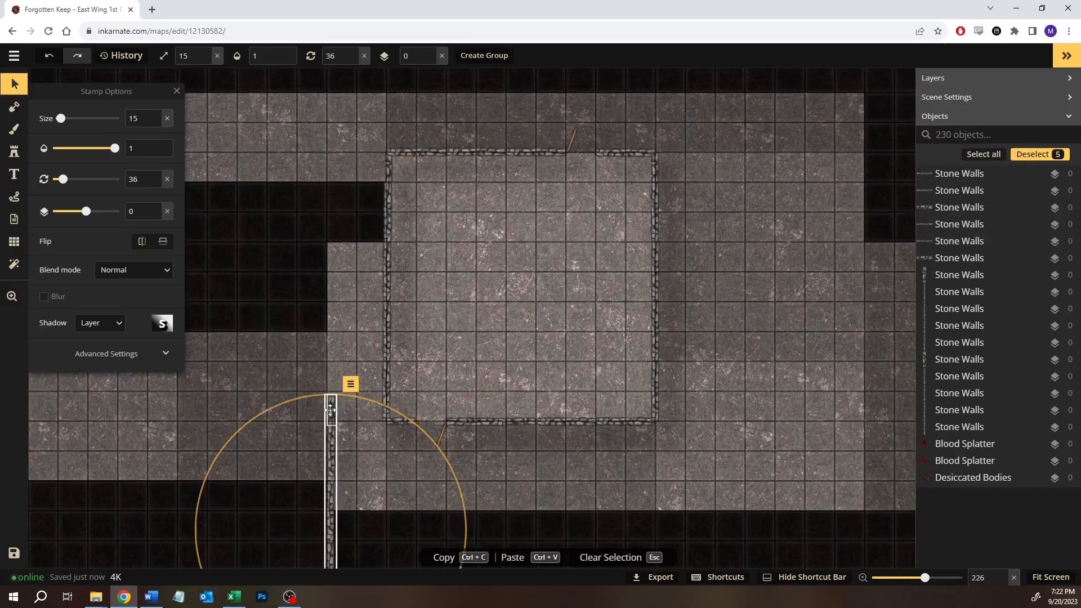
pyautogui.moveTo(330, 439); pyautogui.dragTo(326, 285)
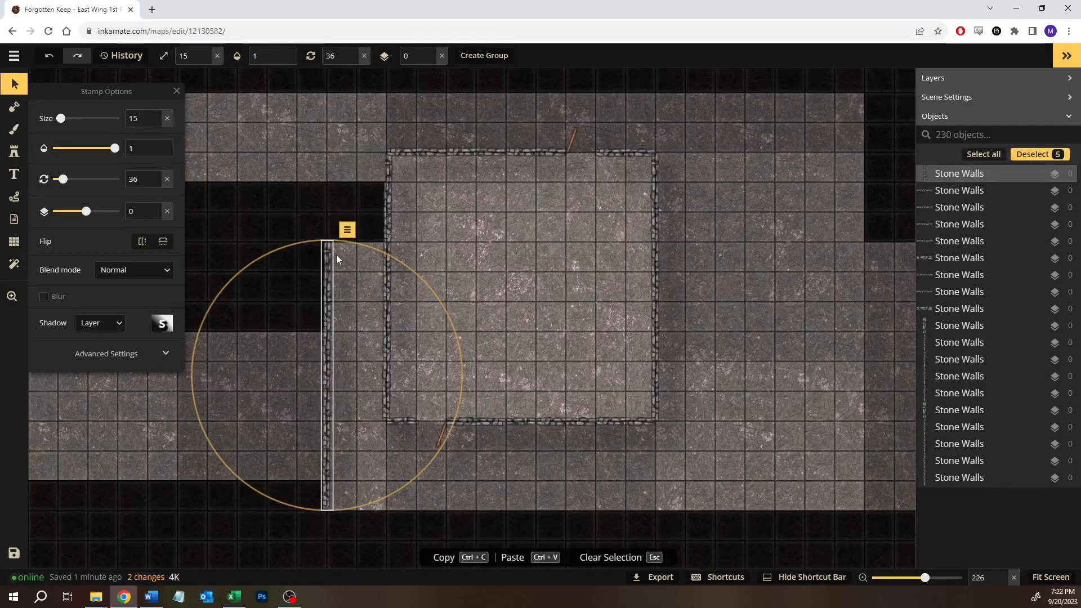
pyautogui.click(268, 231)
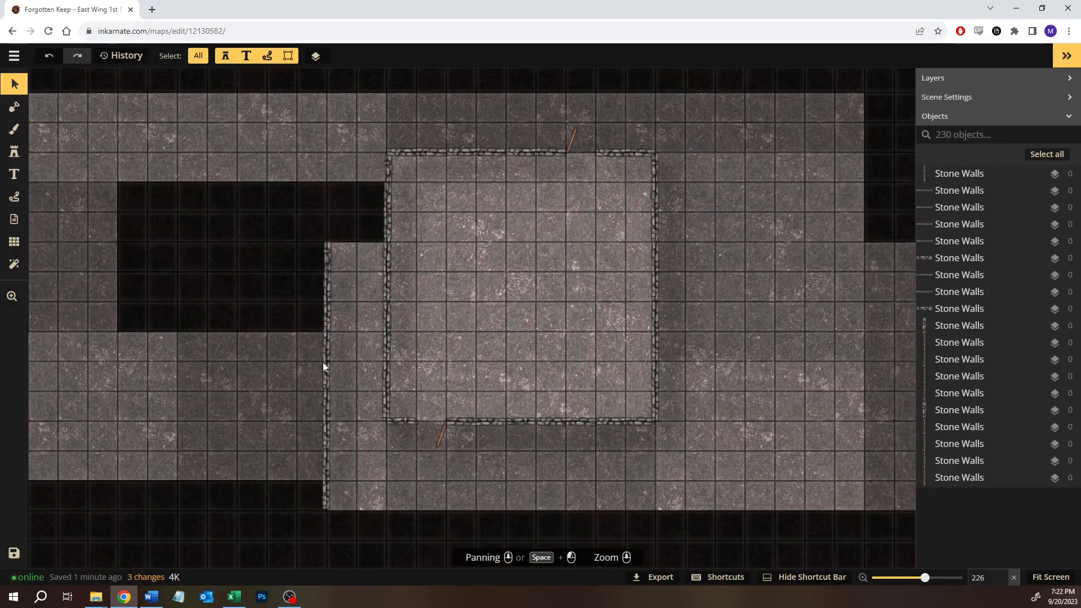
pyautogui.click(326, 253)
pyautogui.press('Delete')
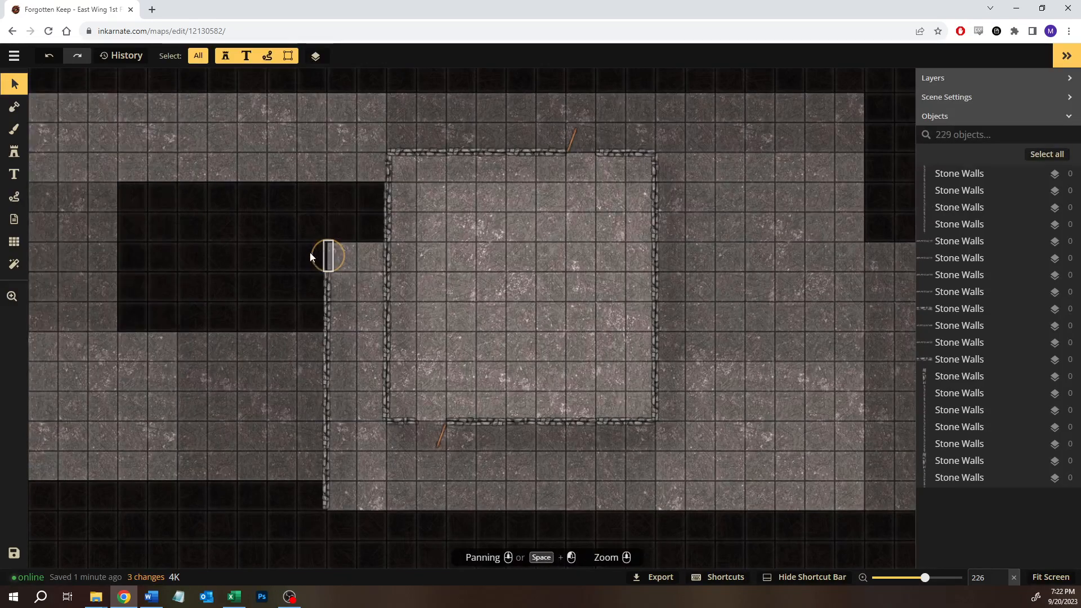
pyautogui.moveTo(308, 235); pyautogui.dragTo(341, 390)
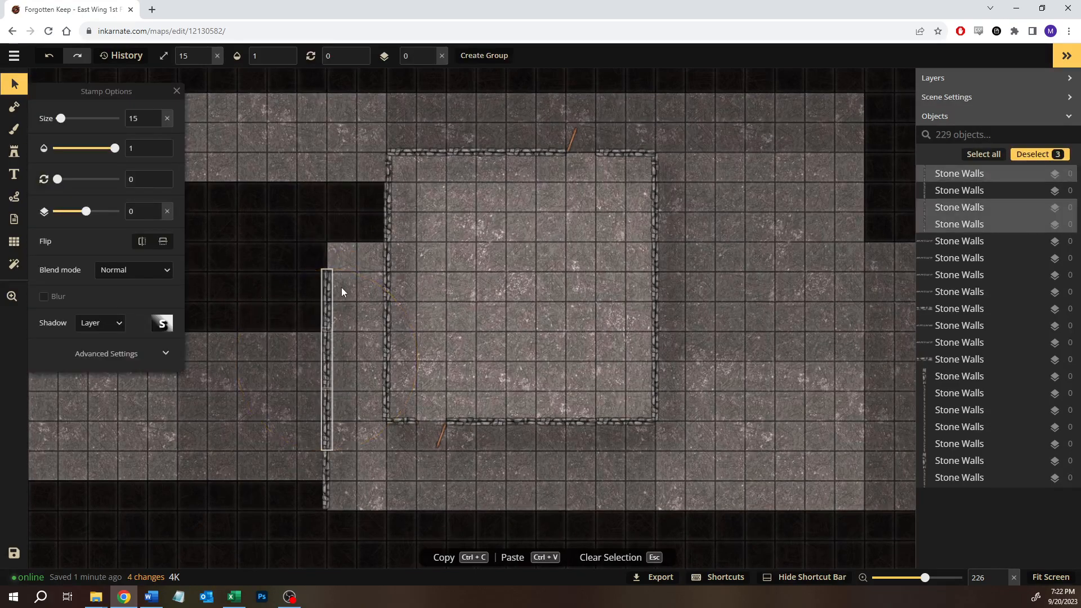
pyautogui.press('Escape')
pyautogui.hotkey('ctrl', 'z')
pyautogui.moveTo(253, 404); pyautogui.dragTo(263, 434)
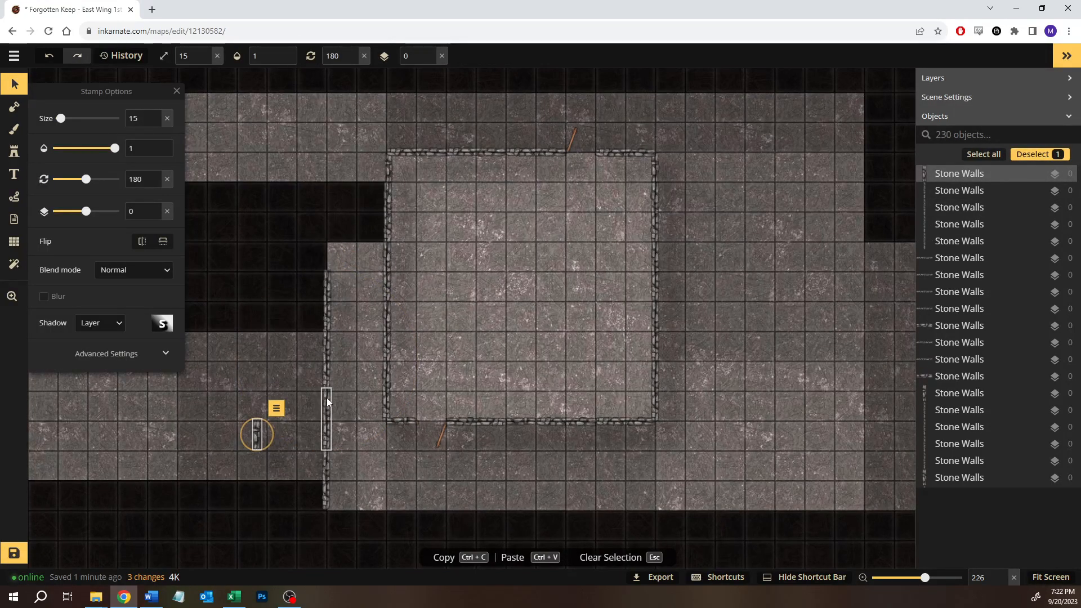
pyautogui.click(326, 398)
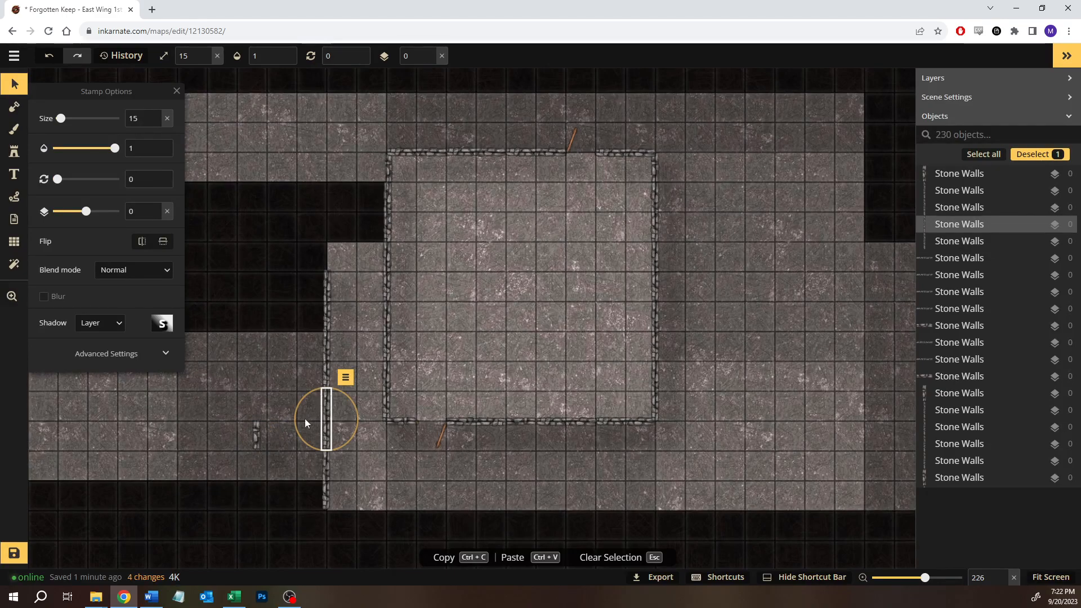
pyautogui.press('Delete')
pyautogui.click(258, 434)
pyautogui.hotkey('ctrl', 'z')
pyautogui.hotkey('ctrl', 'z')
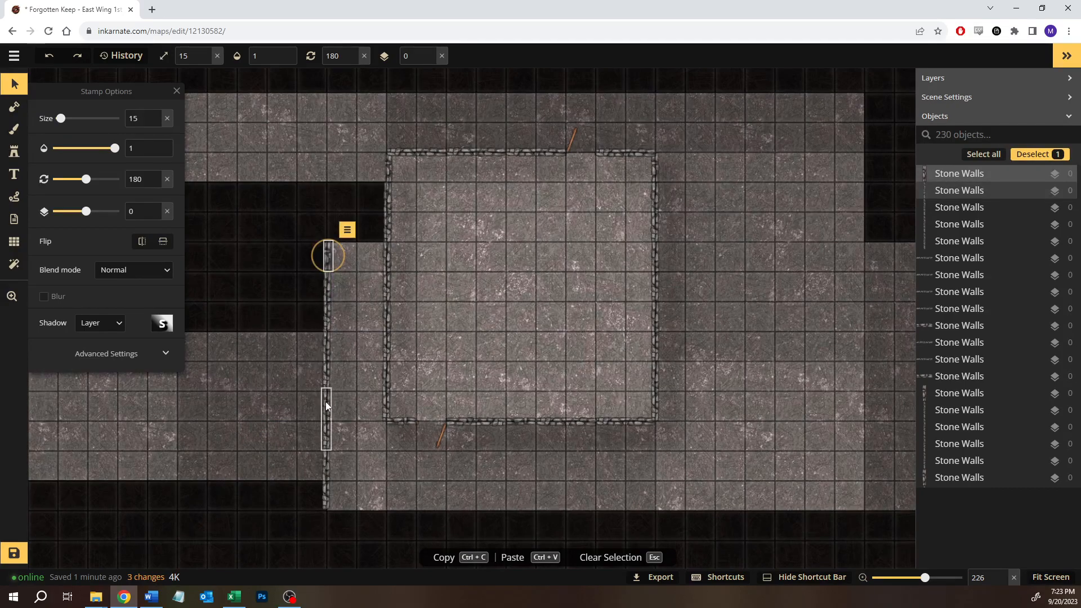
# Replace the two-square segment in the new wall west of the room with a copy of its short north piece, leaving a one-square opening
pyautogui.click(326, 401)
pyautogui.press('Delete')
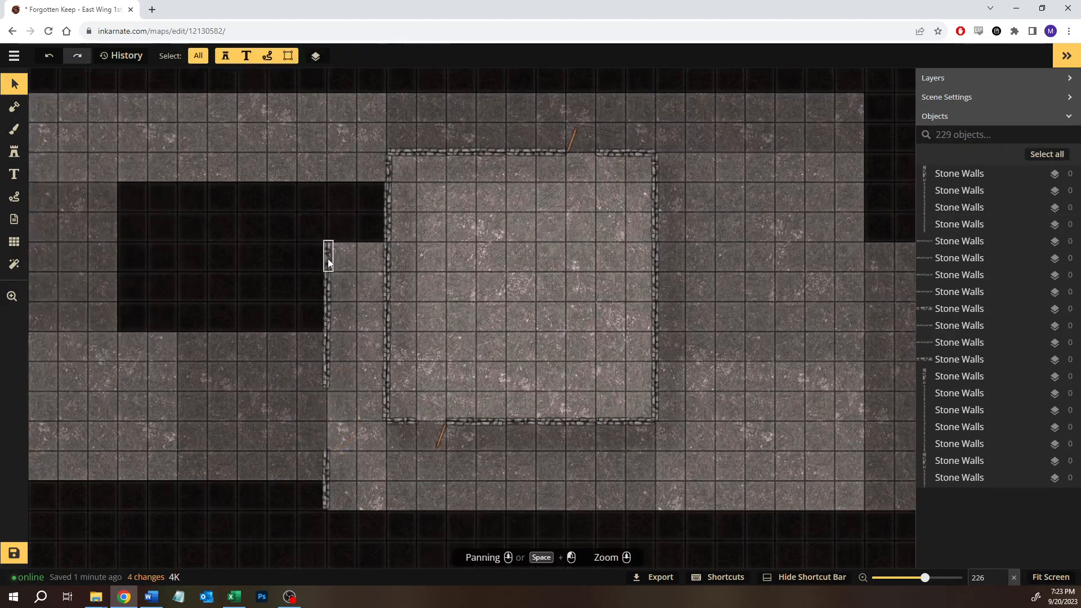
pyautogui.click(328, 259)
pyautogui.hotkey('ctrl', 'c')
pyautogui.hotkey('ctrl', 'v')
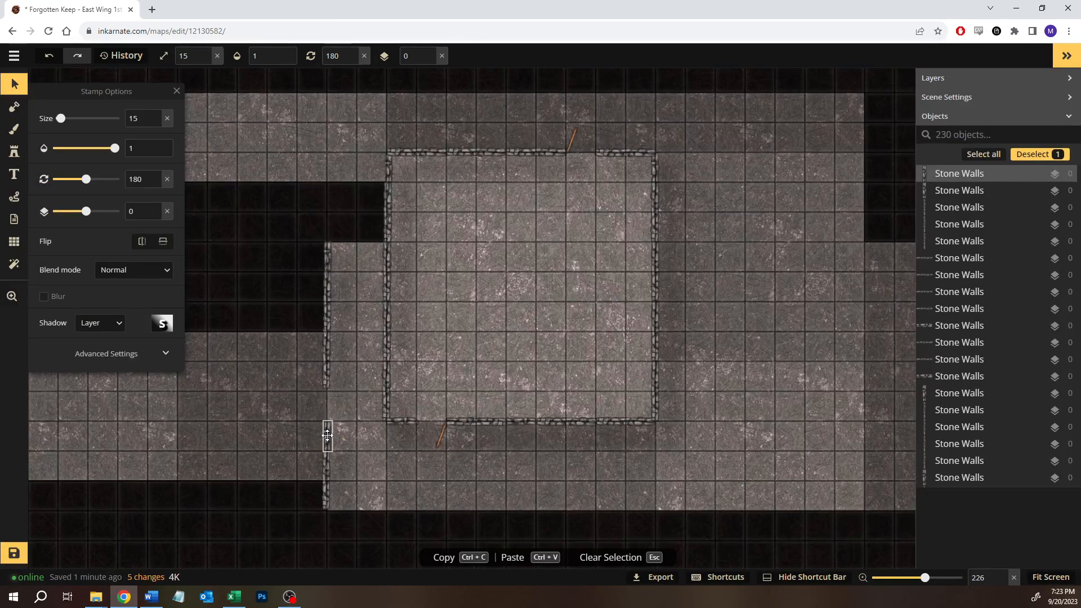
pyautogui.moveTo(328, 436); pyautogui.dragTo(310, 291)
pyautogui.click(363, 472)
pyautogui.click(260, 350)
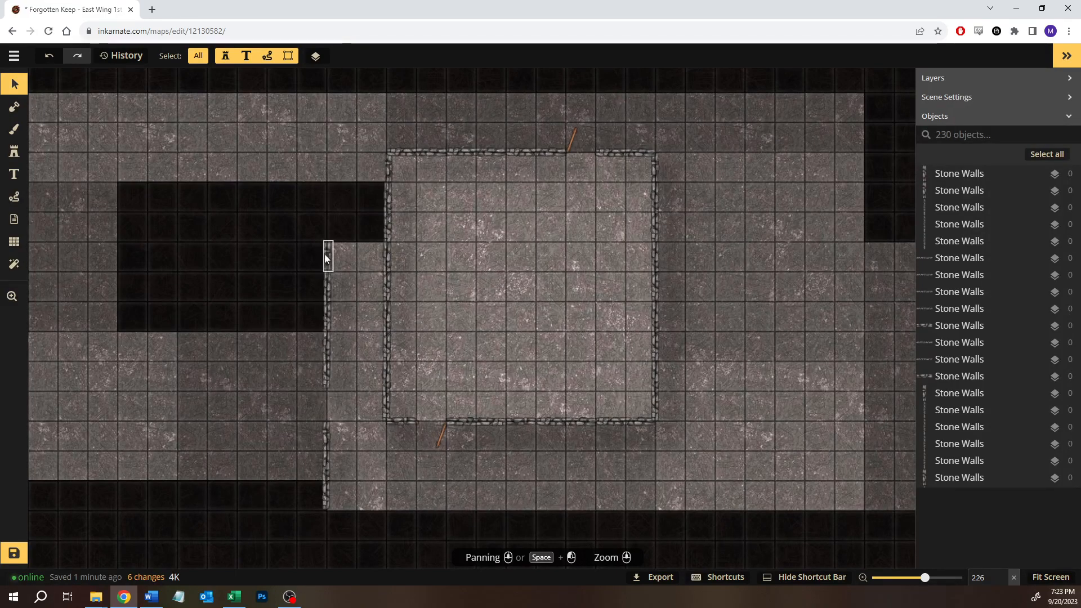
# Continue the room's west wall southward with two copies of the short piece, one at the room corner and one at the floor's south edge
pyautogui.click(329, 436)
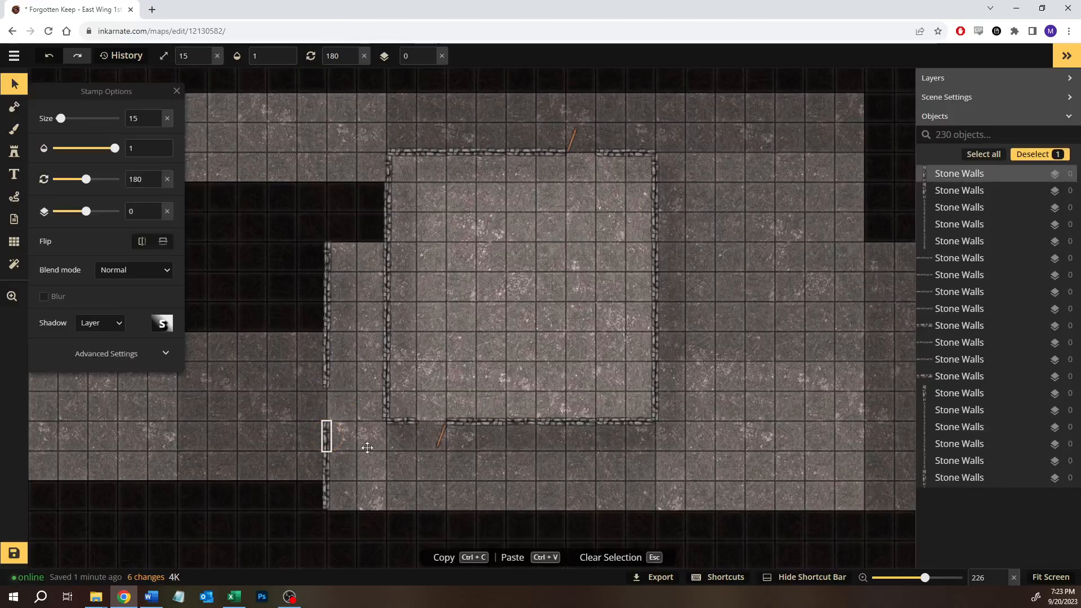
pyautogui.click(387, 439)
pyautogui.hotkey('ctrl', 'v')
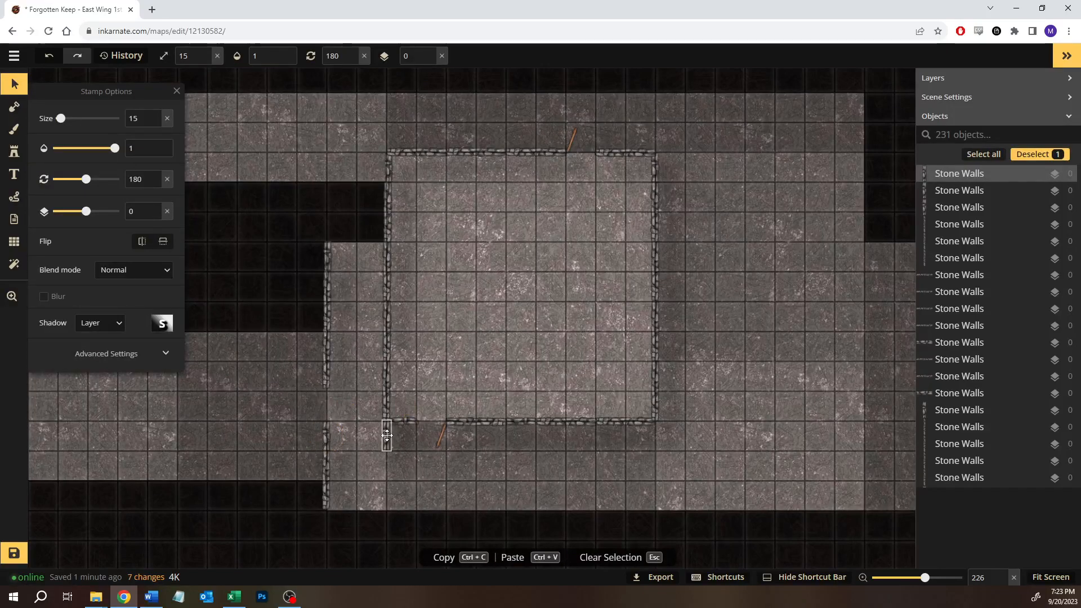
pyautogui.hotkey('ctrl', 'v')
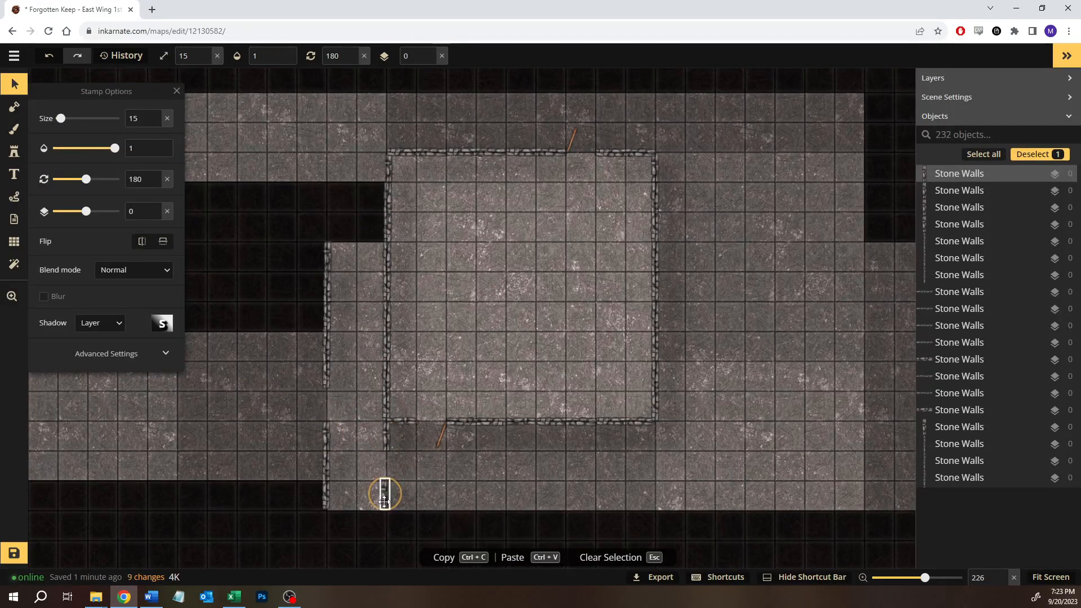
pyautogui.click(350, 287)
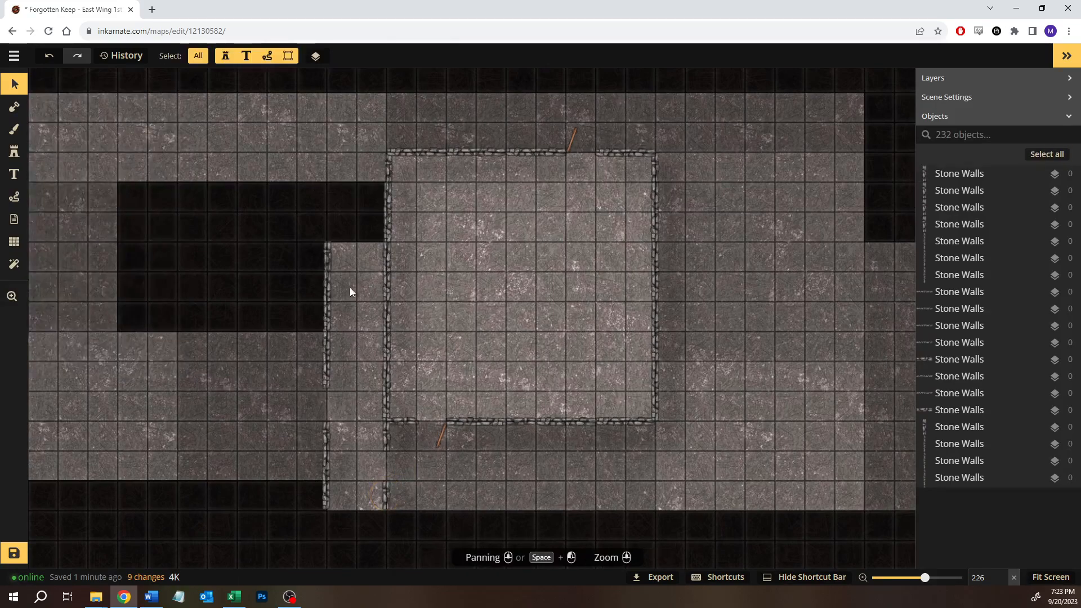
# Copy a two-square piece of the room's south wall and close the narrow western corridor's north and south ends with it
pyautogui.click(485, 421)
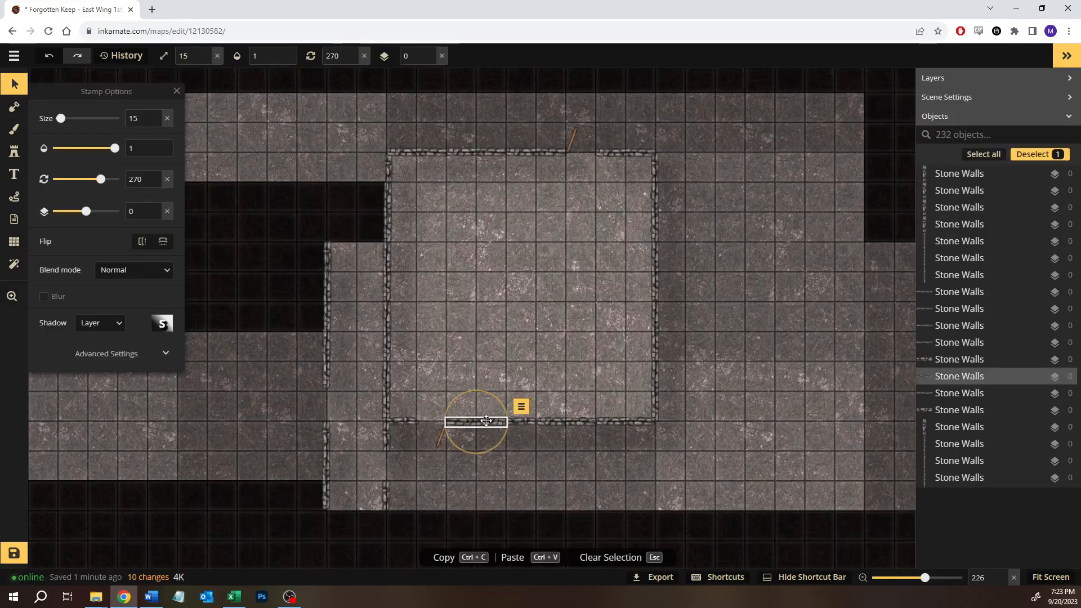
pyautogui.hotkey('ctrl', 'v')
pyautogui.moveTo(354, 244); pyautogui.dragTo(360, 241)
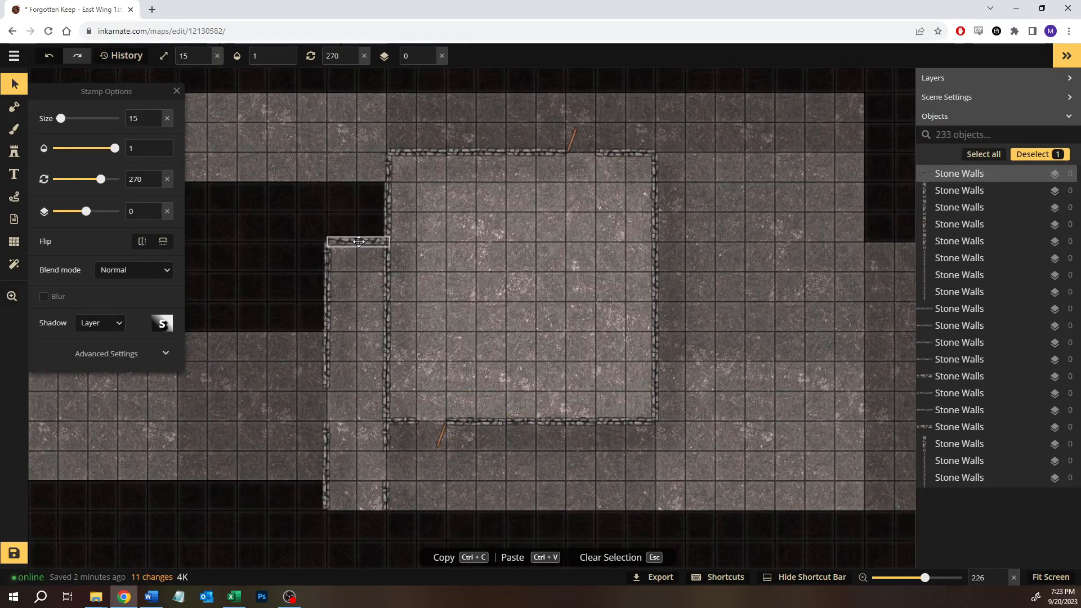
pyautogui.click(350, 294)
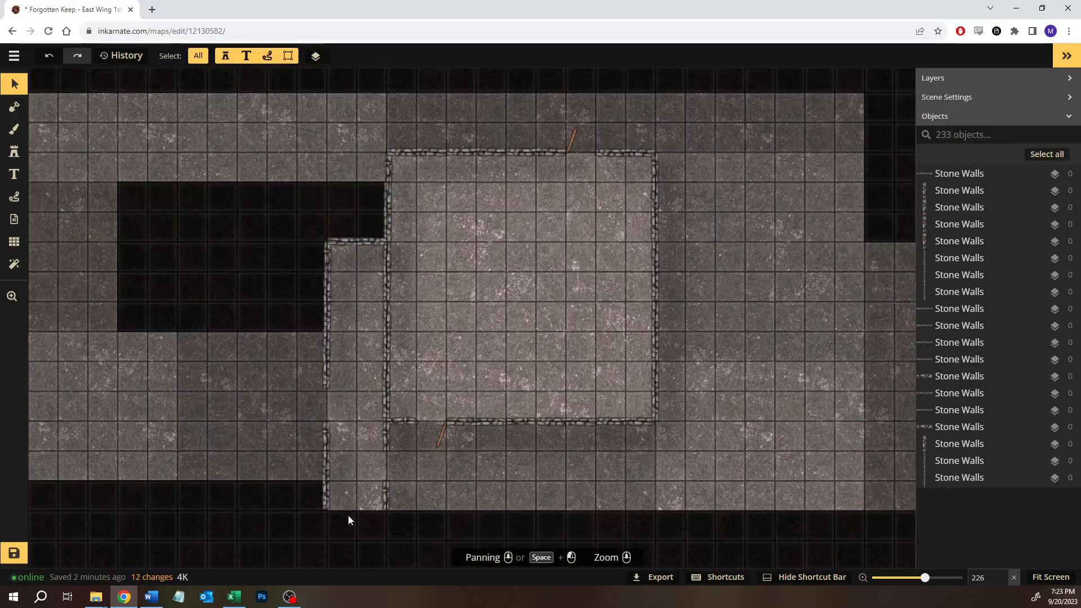
pyautogui.hotkey('ctrl', 'v')
pyautogui.moveTo(350, 512); pyautogui.dragTo(362, 505)
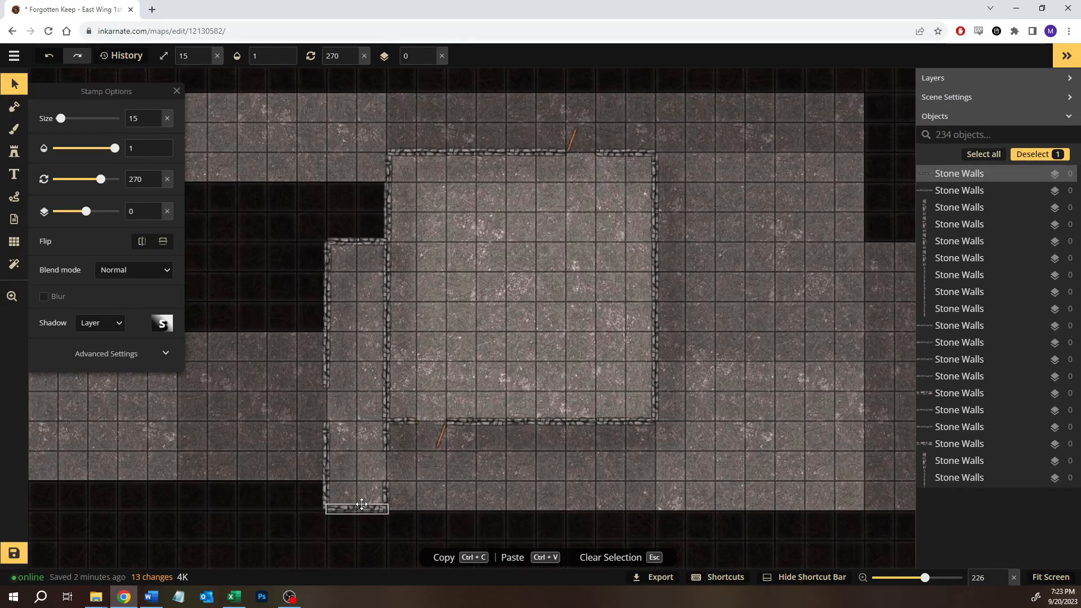
pyautogui.click(495, 476)
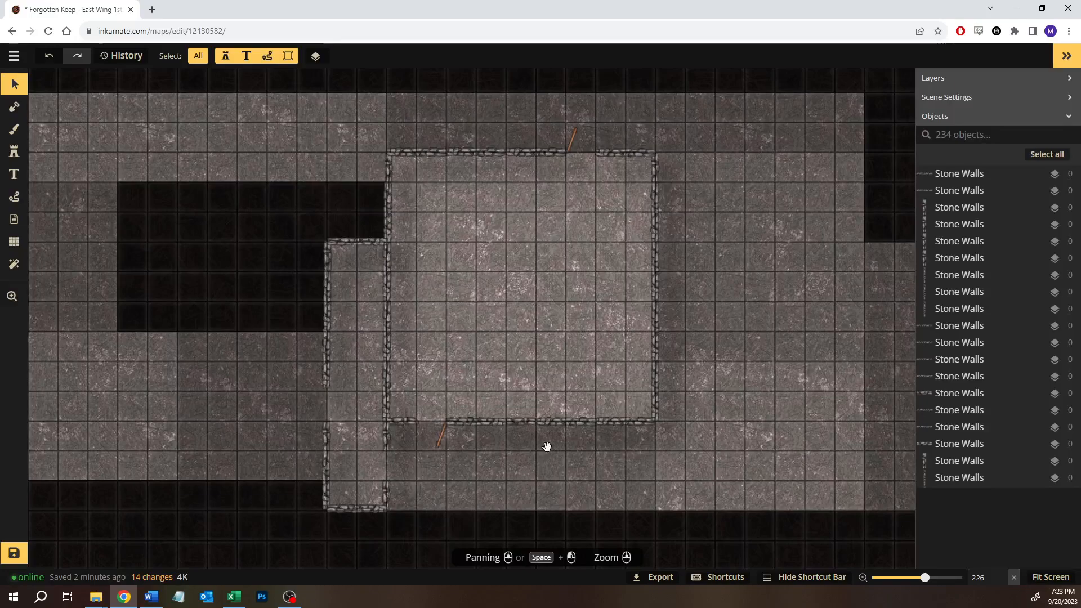
# Copy all walls around the western corridor and place the copy around the dark floor strip on the map's east side
pyautogui.moveTo(545, 447); pyautogui.dragTo(518, 435)
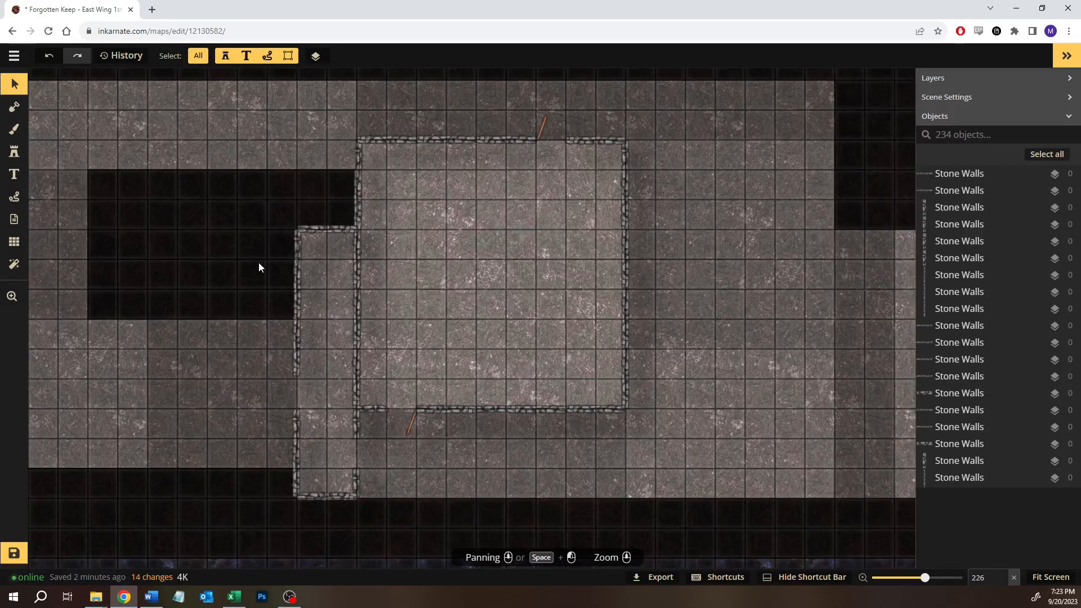
pyautogui.moveTo(257, 192); pyautogui.dragTo(360, 529)
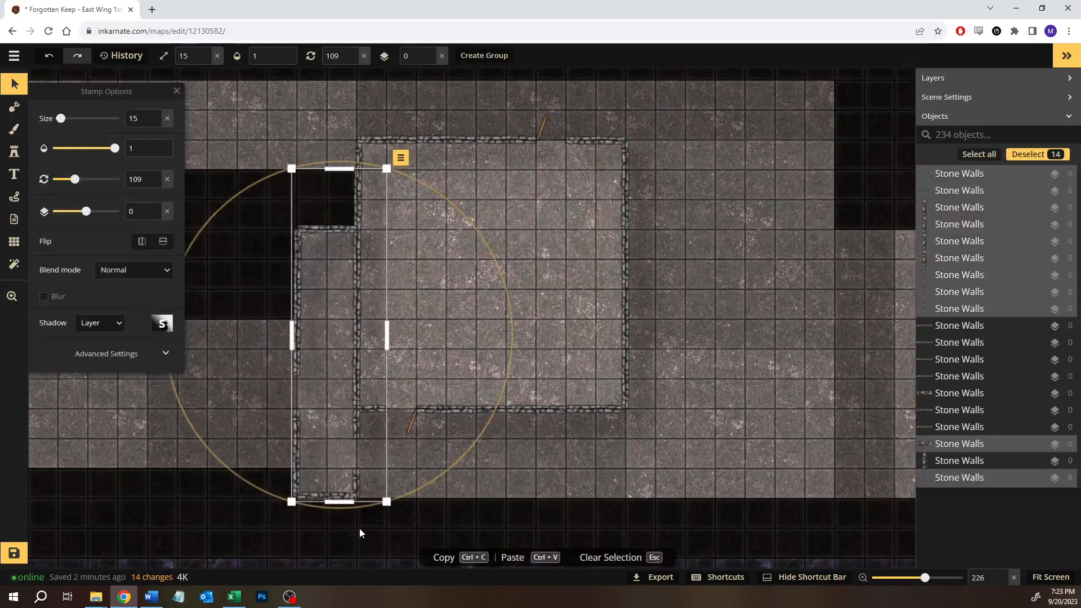
pyautogui.click(763, 382)
pyautogui.moveTo(808, 376); pyautogui.dragTo(630, 211)
pyautogui.hotkey('ctrl', 'v')
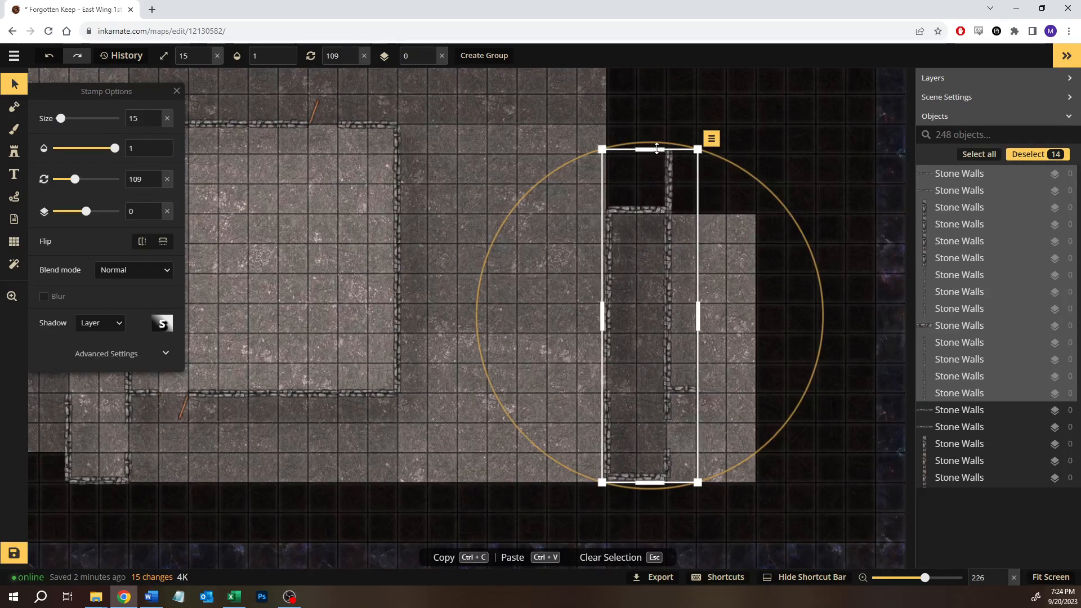
pyautogui.click(775, 273)
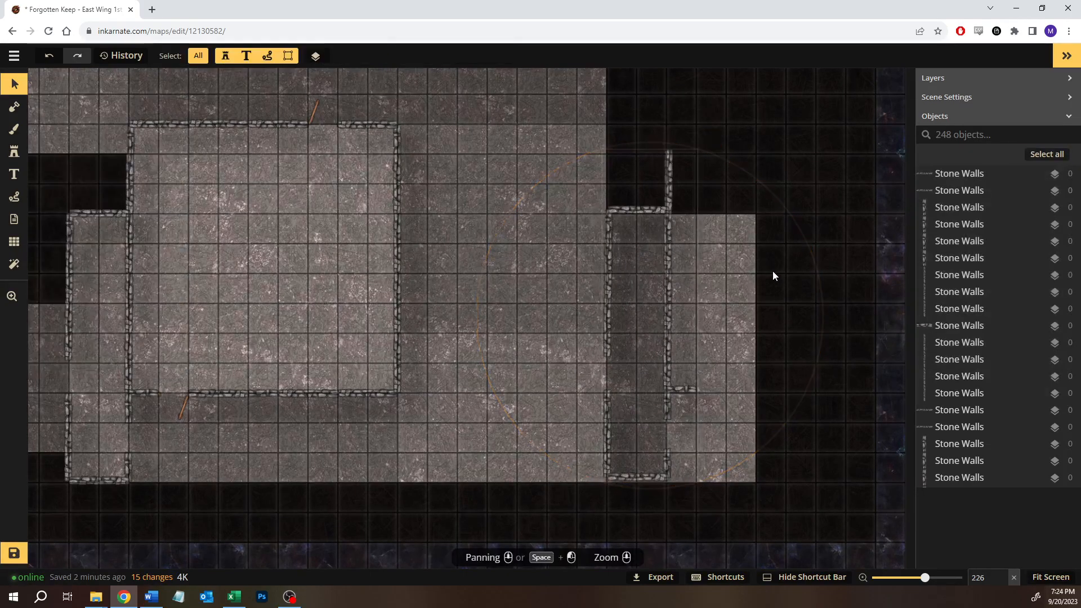
# Delete the eastern copy's surplus pieces: the segment north of the corridor, the horizontal stub and the short southeast piece
pyautogui.click(670, 178)
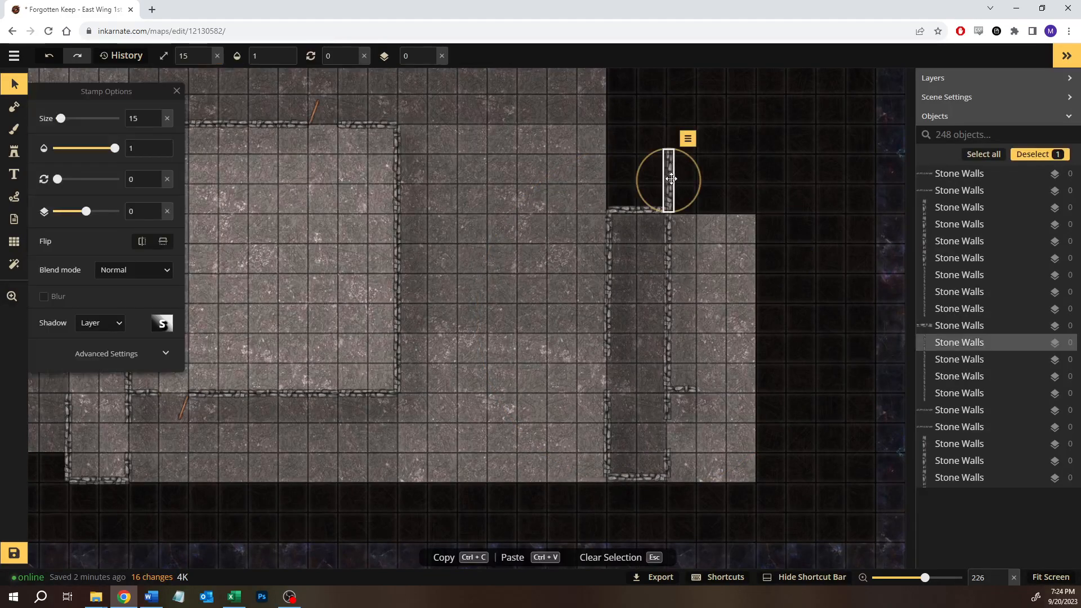
pyautogui.press('Delete')
pyautogui.click(681, 393)
pyautogui.press('Delete')
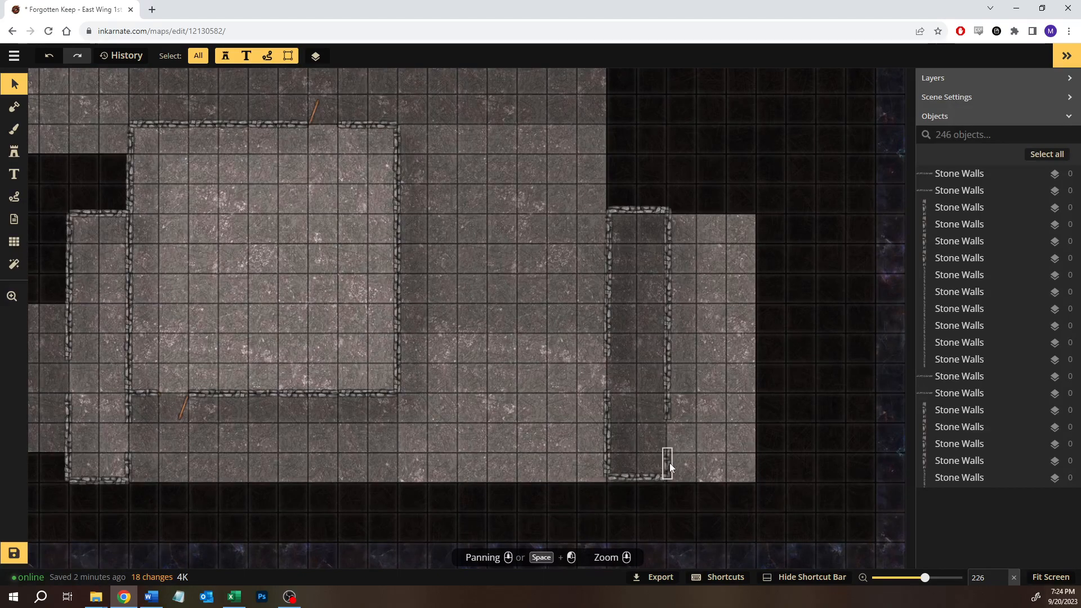
pyautogui.click(667, 458)
pyautogui.press('Delete')
# Fill the south end of the eastern corridor's east wall with a copy of that wall's two-square segment
pyautogui.click(668, 371)
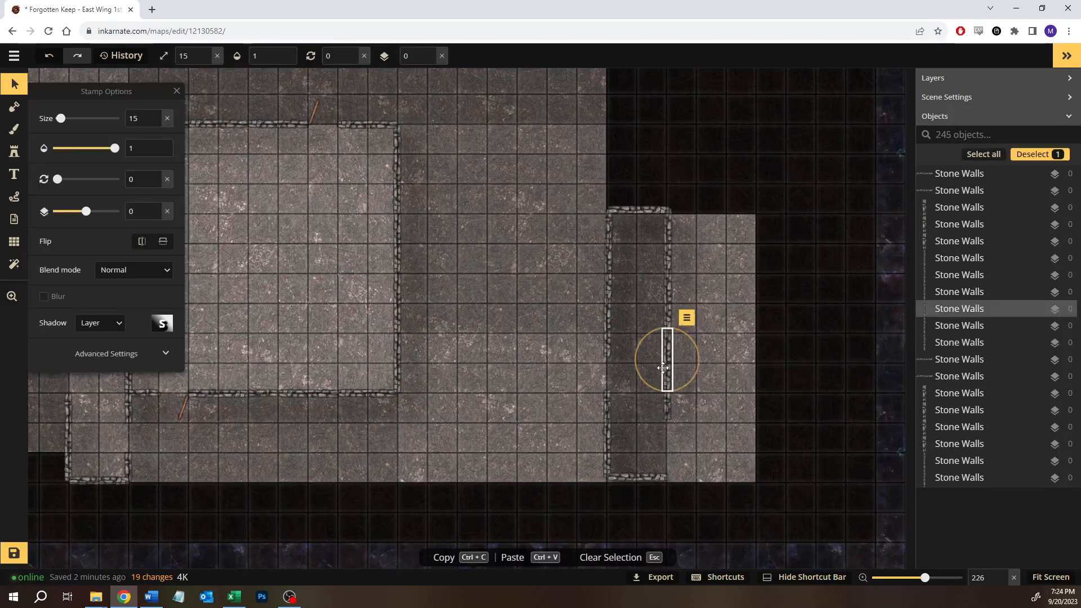
pyautogui.hotkey('ctrl', 'c')
pyautogui.click(667, 446)
pyautogui.hotkey('ctrl', 'v')
pyautogui.moveTo(667, 446); pyautogui.dragTo(667, 449)
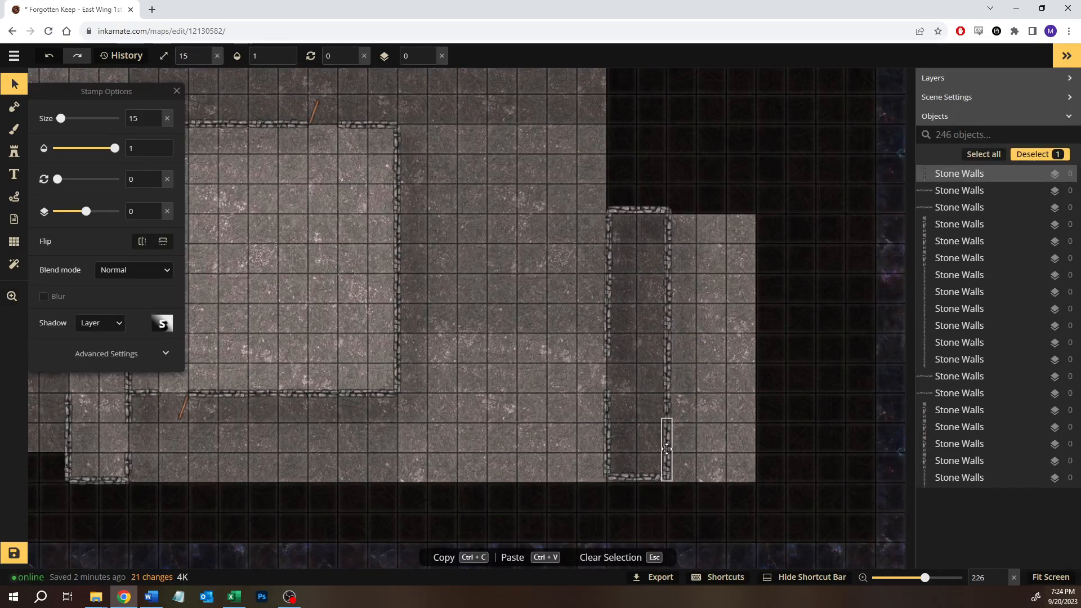
# Shift all walls of the eastern corridor slightly south so they line up with the floor's north and south edges
pyautogui.moveTo(571, 150)
pyautogui.mouseDown()
pyautogui.moveTo(728, 505)
pyautogui.moveTo(715, 509)
pyautogui.mouseUp()
pyautogui.press('Up')
pyautogui.click(788, 205)
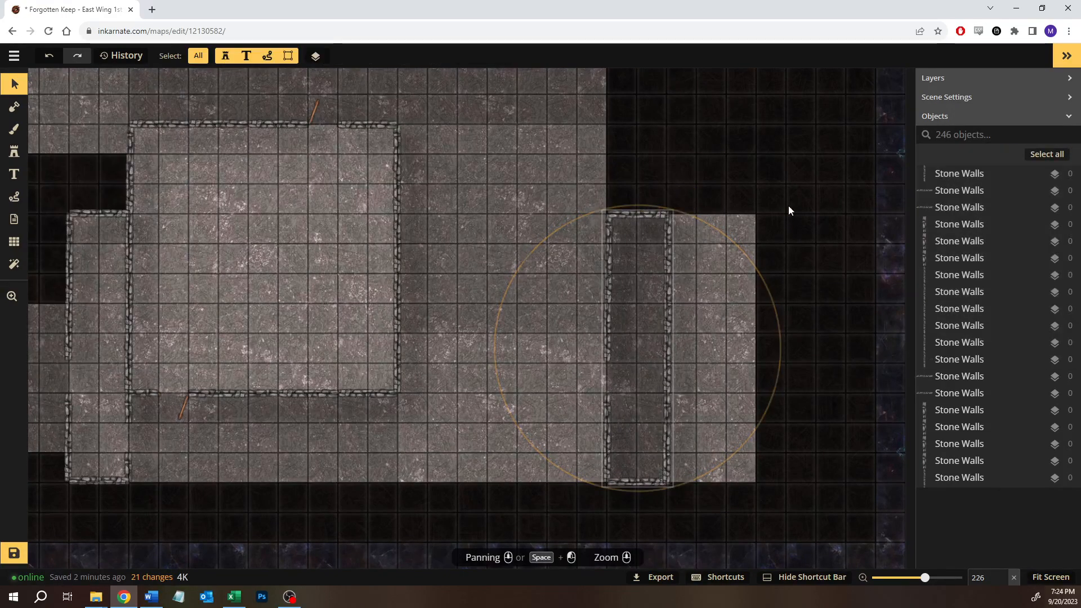
# Delete the northernmost two-square segment of the eastern corridor's east wall and nudge the corridor's remaining walls slightly east
pyautogui.click(668, 261)
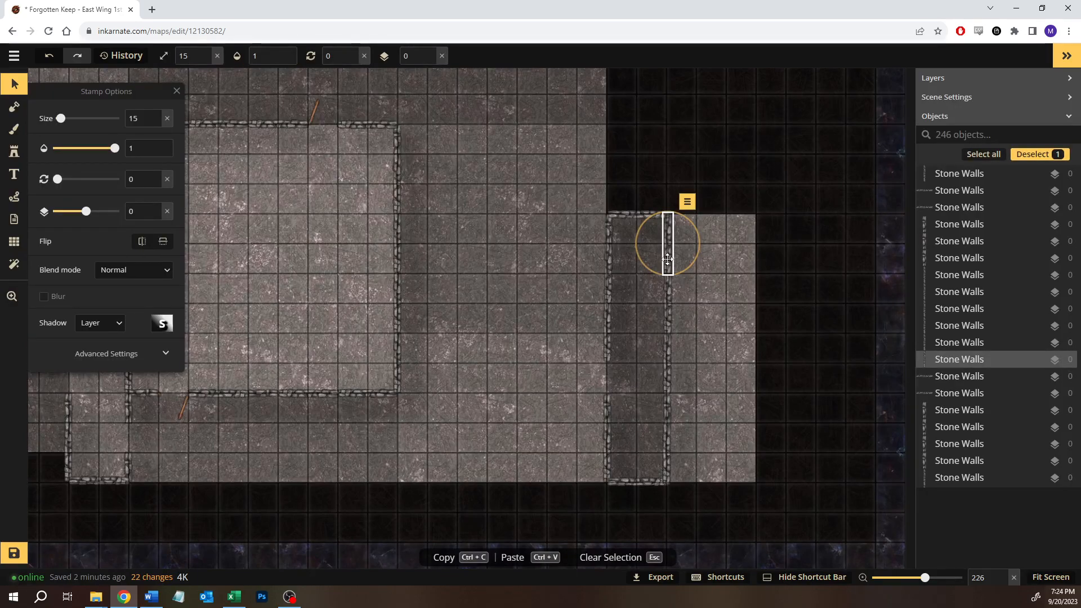
pyautogui.press('Delete')
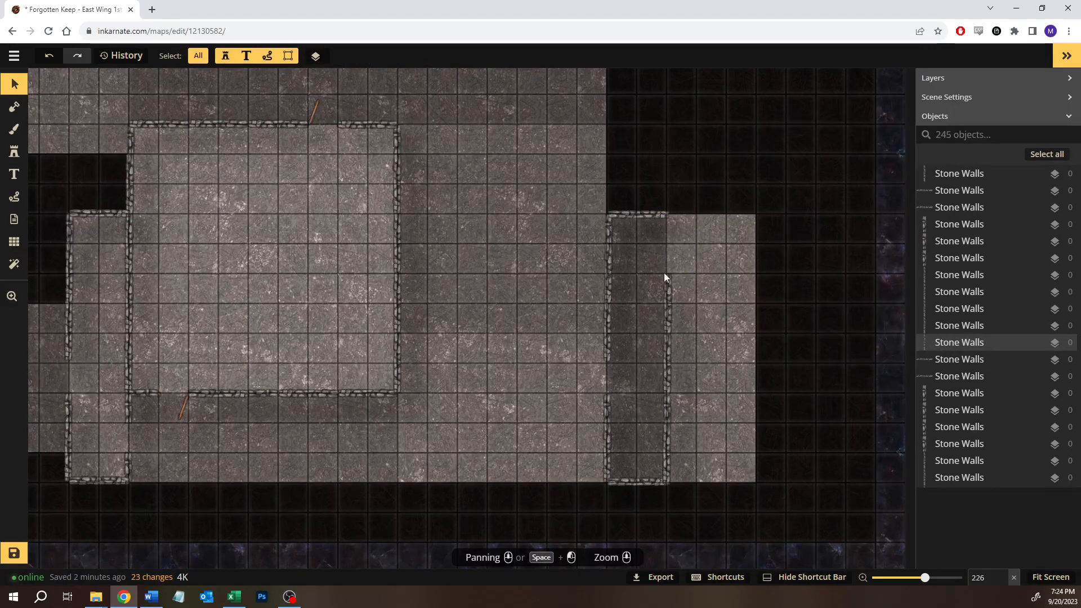
pyautogui.moveTo(593, 187); pyautogui.dragTo(703, 502)
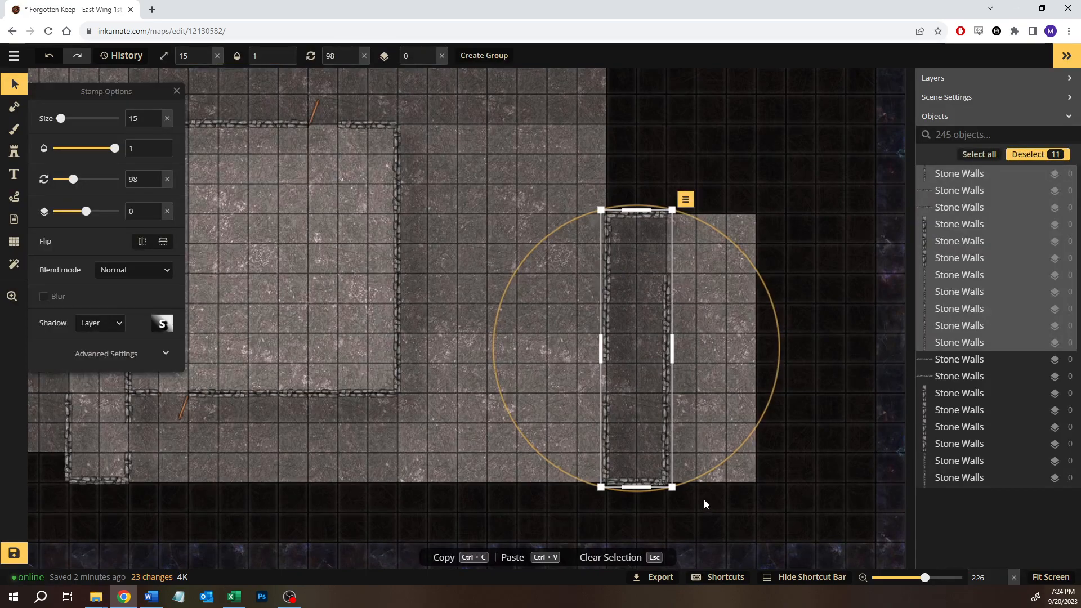
pyautogui.press('Right')
pyautogui.press('Right')
pyautogui.press('Right')
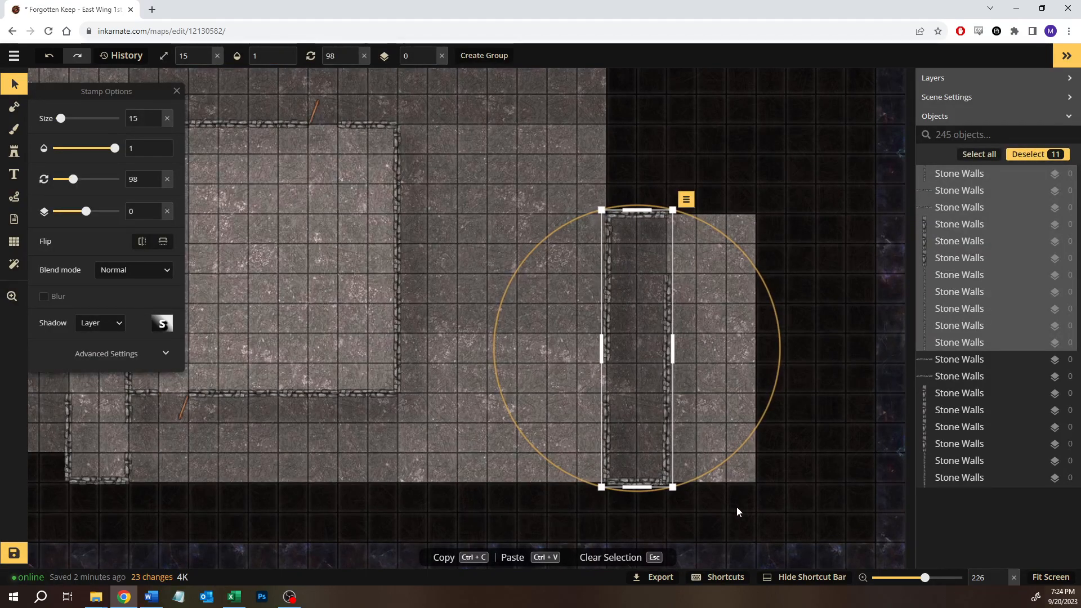
pyautogui.click(738, 508)
# Nudge the eastern corridor's east wall slightly west and align its individual pieces with the grid line
pyautogui.moveTo(703, 249); pyautogui.dragTo(656, 463)
pyautogui.press('Left')
pyautogui.press('Escape')
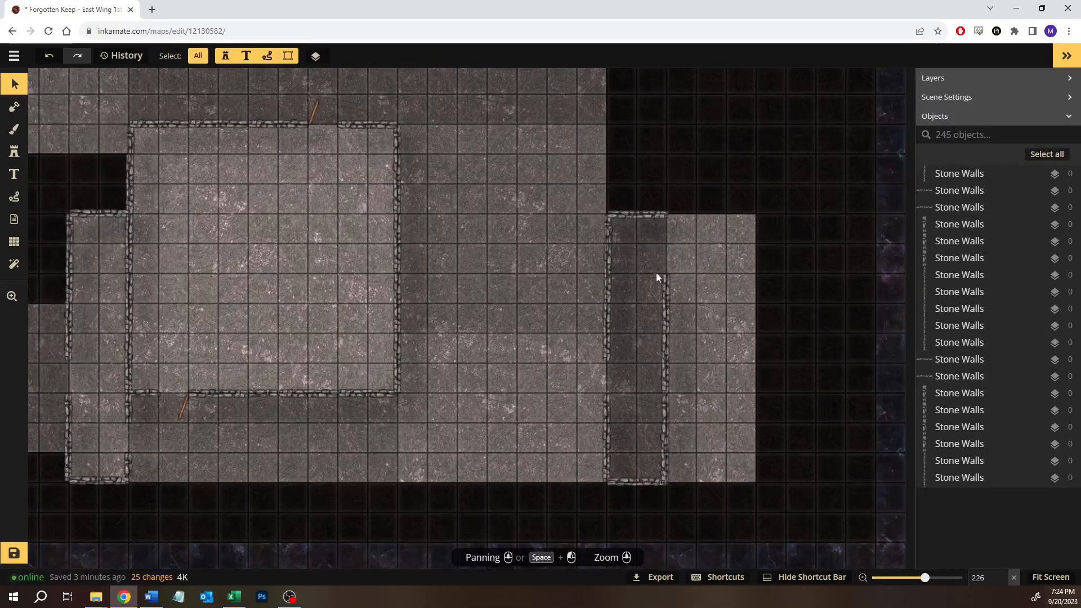
pyautogui.moveTo(651, 274); pyautogui.dragTo(678, 453)
pyautogui.click(664, 438)
pyautogui.click(686, 396)
pyautogui.click(667, 378)
pyautogui.click(708, 302)
pyautogui.moveTo(725, 259); pyautogui.dragTo(645, 453)
pyautogui.click(672, 453)
pyautogui.click(667, 454)
pyautogui.click(727, 361)
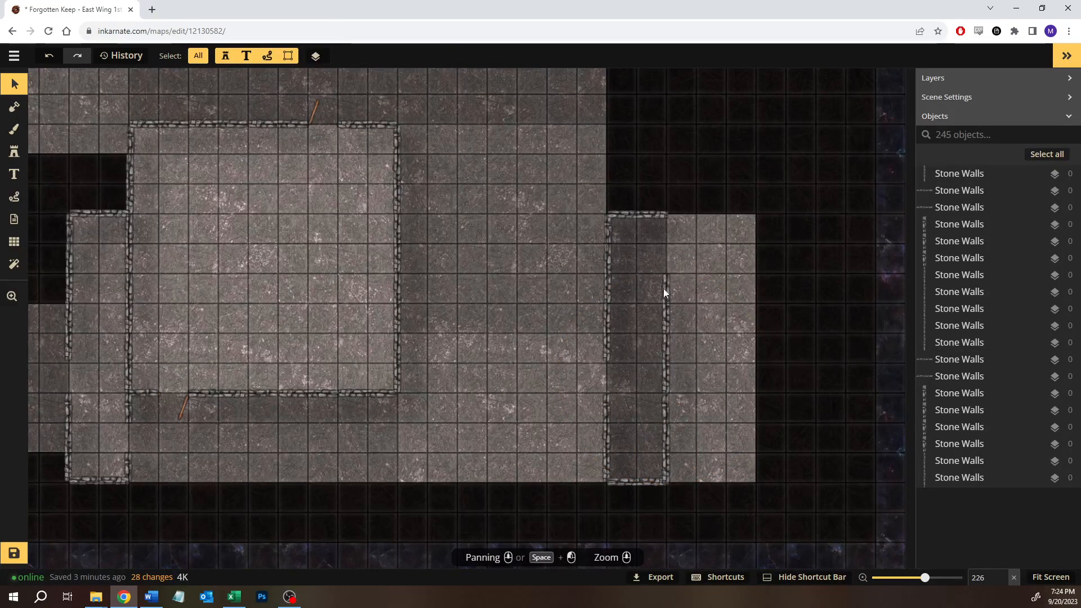
# Add a copied short piece at the north end of the eastern corridor's east wall and move the west wall's short piece one square north
pyautogui.click(669, 408)
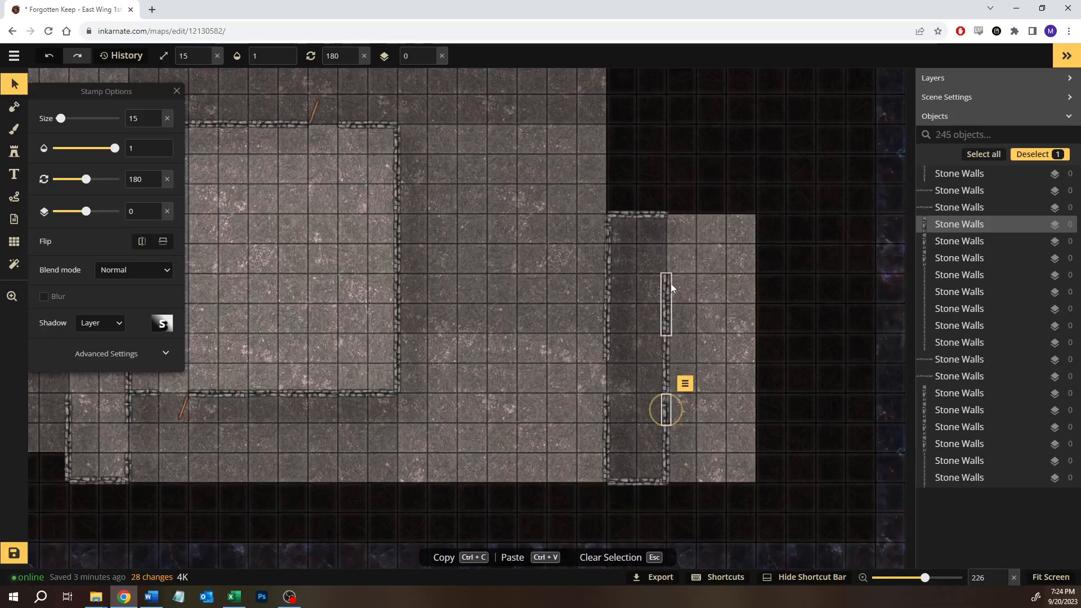
pyautogui.hotkey('ctrl', 'v')
pyautogui.moveTo(670, 229); pyautogui.dragTo(610, 376)
pyautogui.press('Escape')
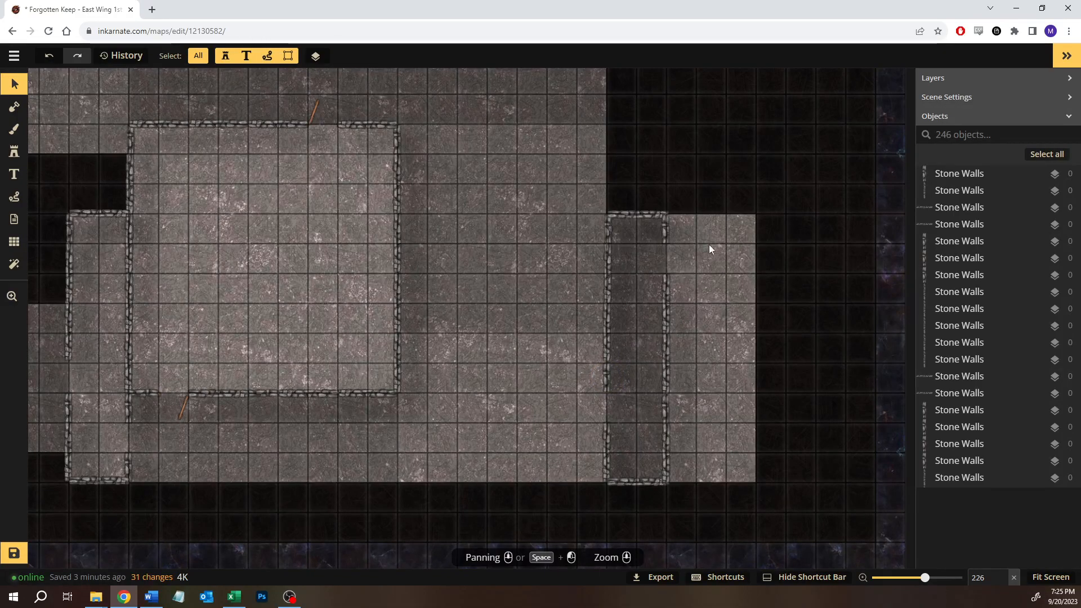
# Duplicate the dark stairwell strip's east-side stone walls along the outer edge of the floor area to its east
pyautogui.press('space')
pyautogui.moveTo(507, 294); pyautogui.dragTo(411, 281)
pyautogui.moveTo(549, 175); pyautogui.dragTo(665, 500)
pyautogui.moveTo(715, 243); pyautogui.dragTo(700, 208)
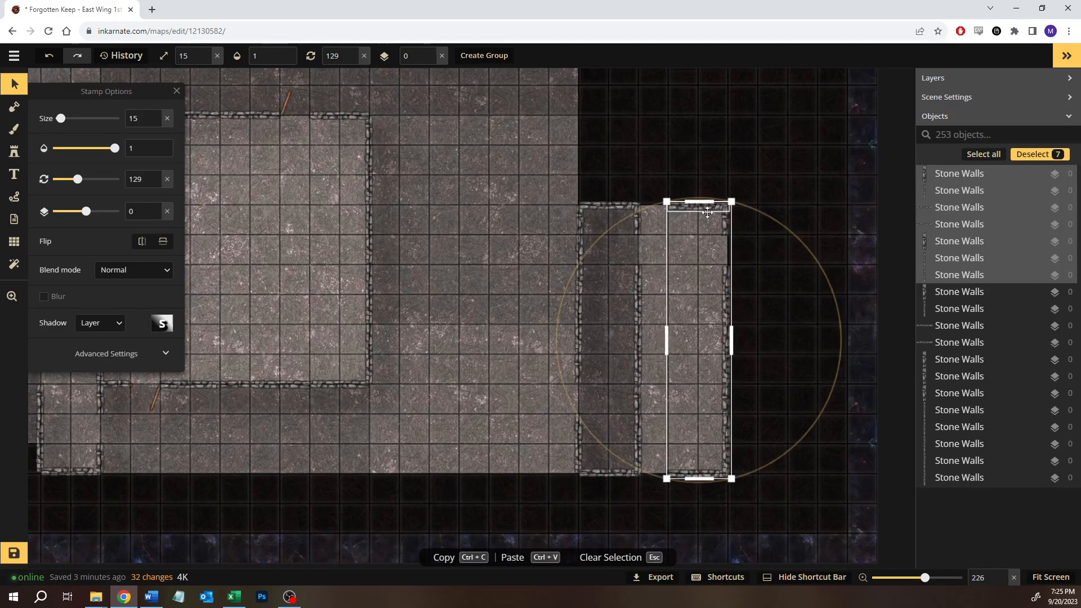
pyautogui.click(755, 224)
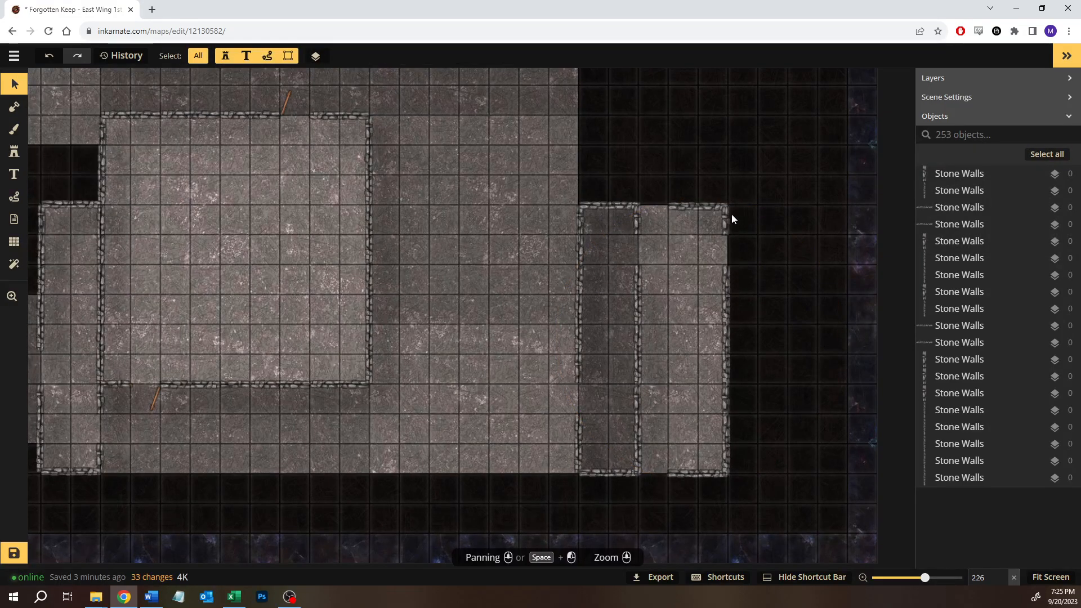
# Fill the gap in the upper part of the new room's east wall with a pasted vertical stone wall segment
pyautogui.click(727, 223)
pyautogui.hotkey('ctrl', 'v')
pyautogui.moveTo(725, 250); pyautogui.dragTo(726, 249)
pyautogui.click(770, 213)
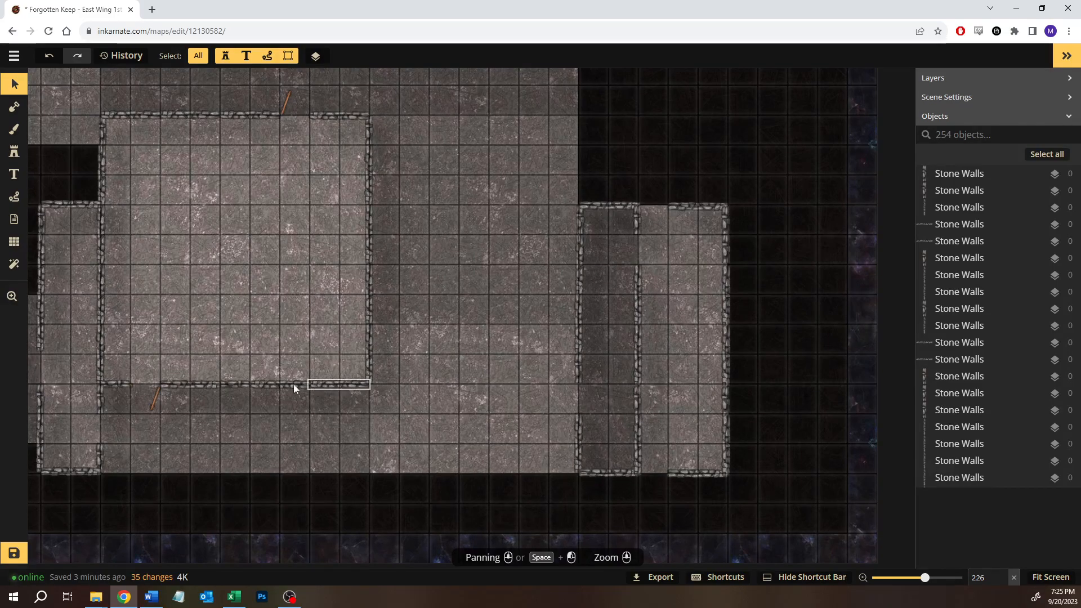
# Copy a short horizontal wall segment from the large room's south wall into the gap in the east room's north wall
pyautogui.click(231, 386)
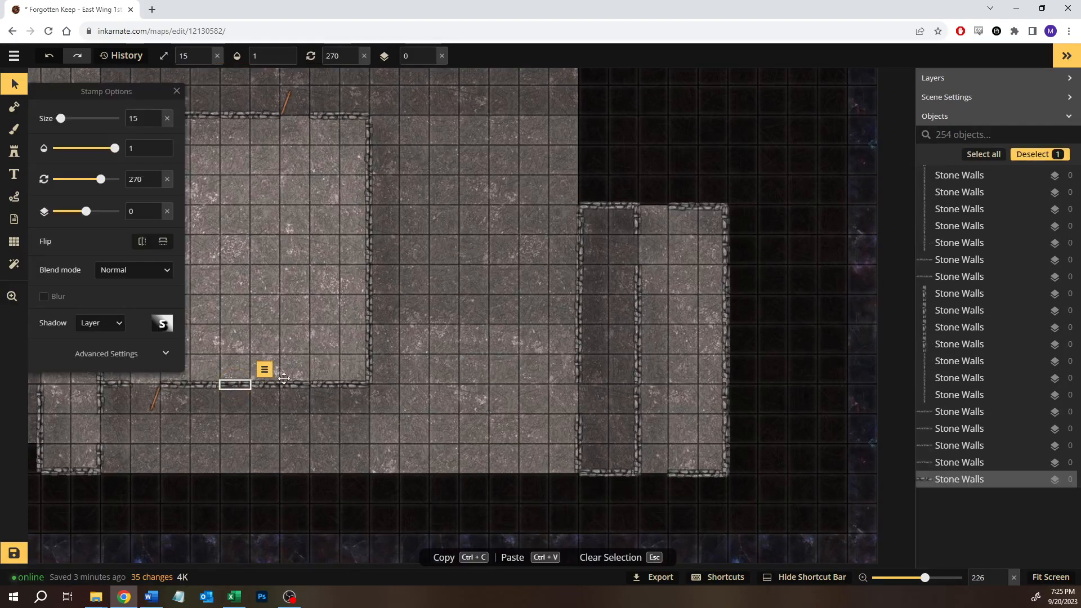
pyautogui.hotkey('ctrl', 'v')
pyautogui.moveTo(649, 205); pyautogui.dragTo(652, 207)
pyautogui.press('Down')
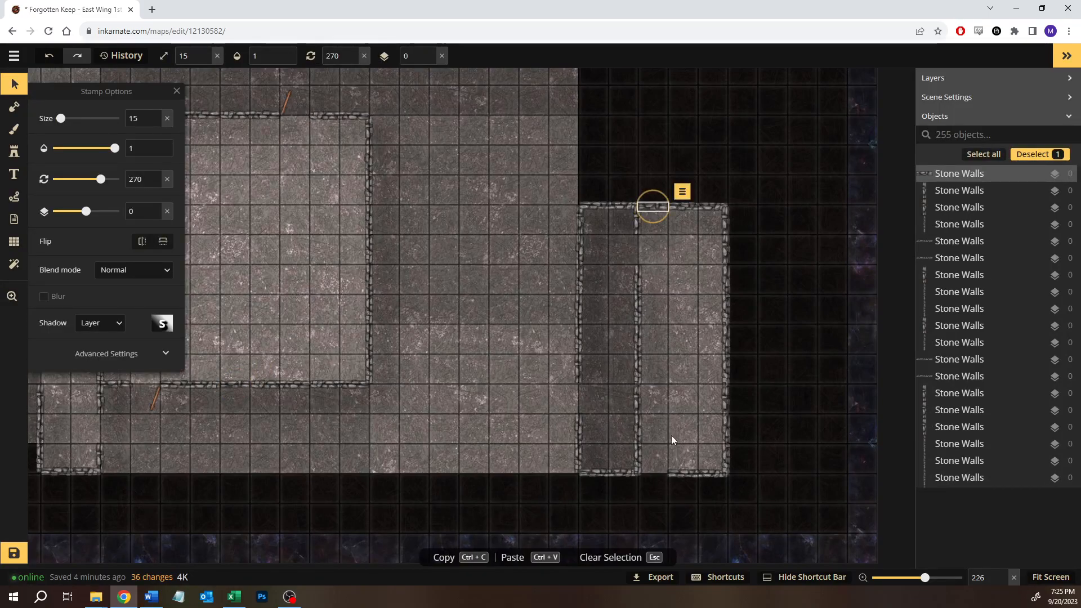
# Paste the same short wall segment into the gap in the east room's south wall
pyautogui.click(668, 451)
pyautogui.hotkey('ctrl', 'v')
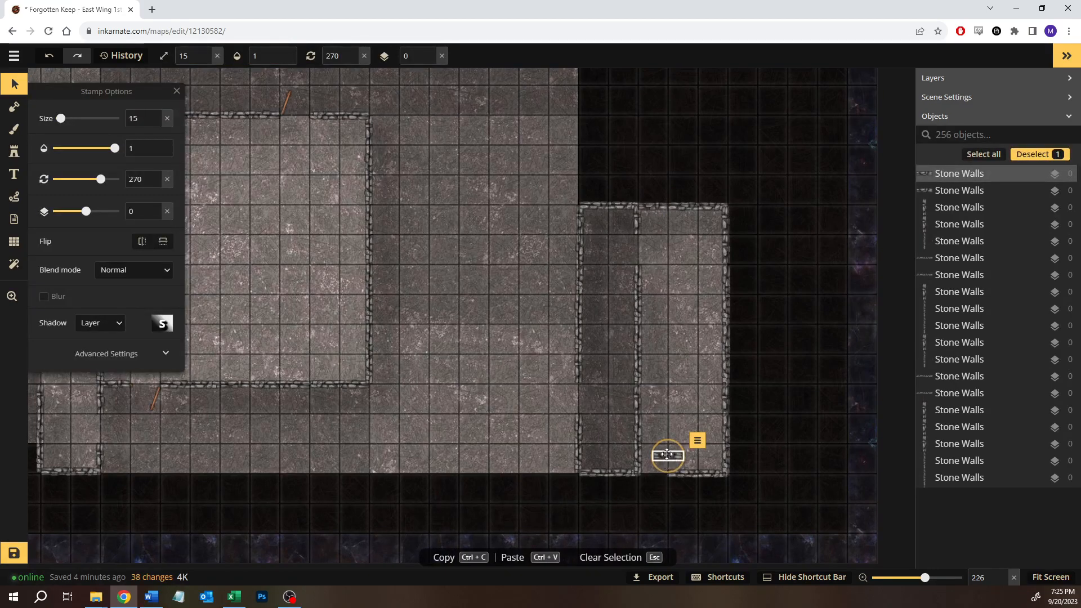
pyautogui.moveTo(667, 454); pyautogui.dragTo(653, 471)
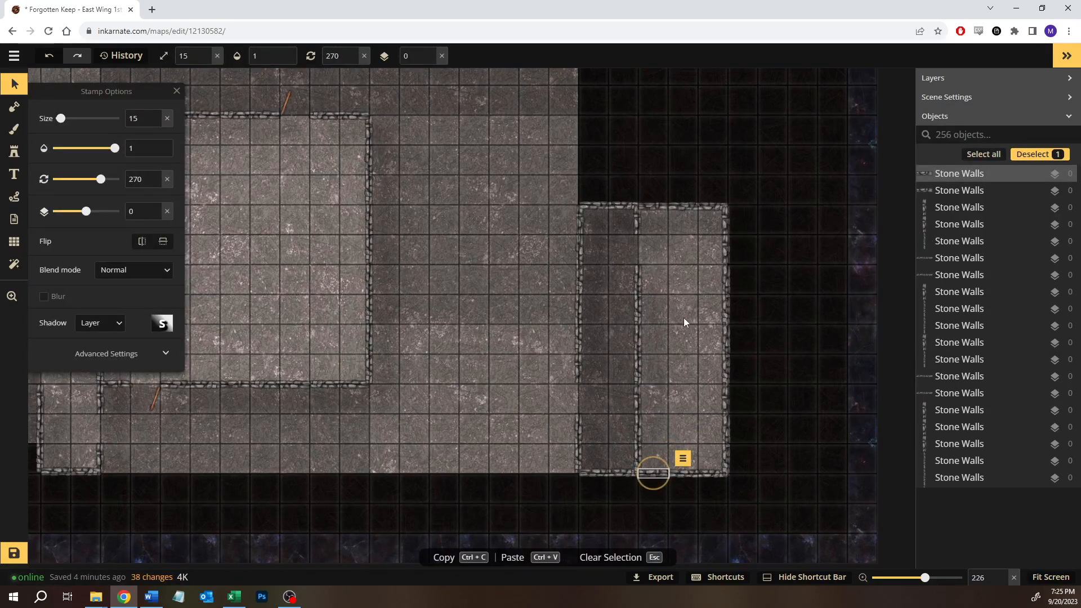
pyautogui.press('Escape')
# Add copied vertical stone walls from the large room's southeast corner down to the floor's south edge
pyautogui.moveTo(251, 444); pyautogui.dragTo(510, 443)
pyautogui.moveTo(288, 212); pyautogui.dragTo(309, 251)
pyautogui.hotkey('ctrl', 'c')
pyautogui.hotkey('ctrl', 'v')
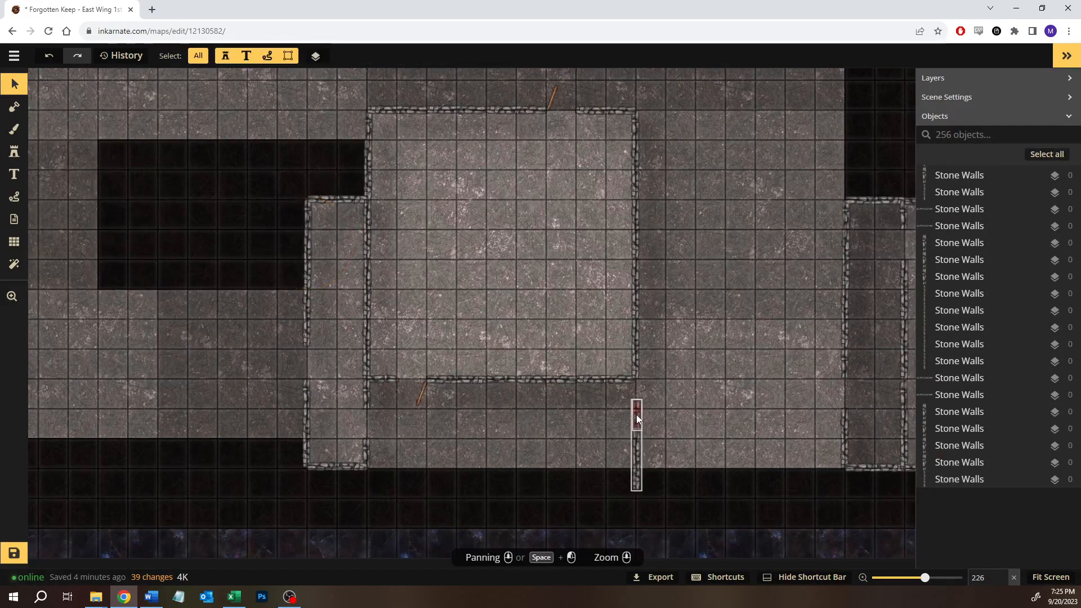
pyautogui.moveTo(637, 416)
pyautogui.mouseDown()
pyautogui.moveTo(637, 394)
pyautogui.moveTo(634, 429)
pyautogui.moveTo(687, 414)
pyautogui.moveTo(634, 434)
pyautogui.mouseUp()
pyautogui.press('Escape')
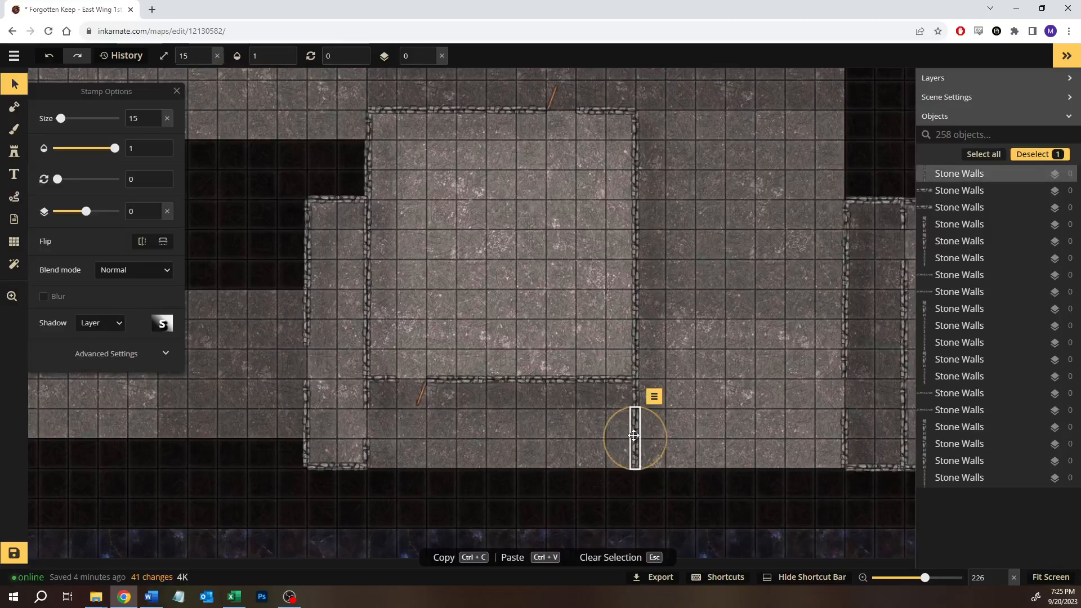
pyautogui.press('Escape')
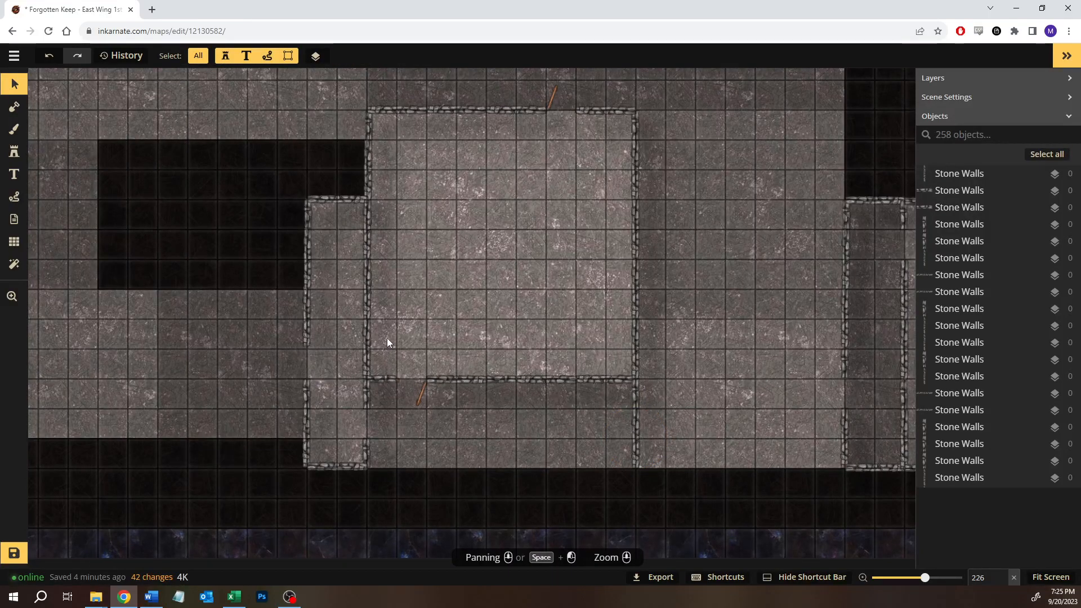
# Copy the large room's south wall run east of the door and place it along the floor's south edge directly below
pyautogui.moveTo(453, 341); pyautogui.dragTo(623, 410)
pyautogui.hotkey('ctrl', 'c')
pyautogui.hotkey('ctrl', 'v')
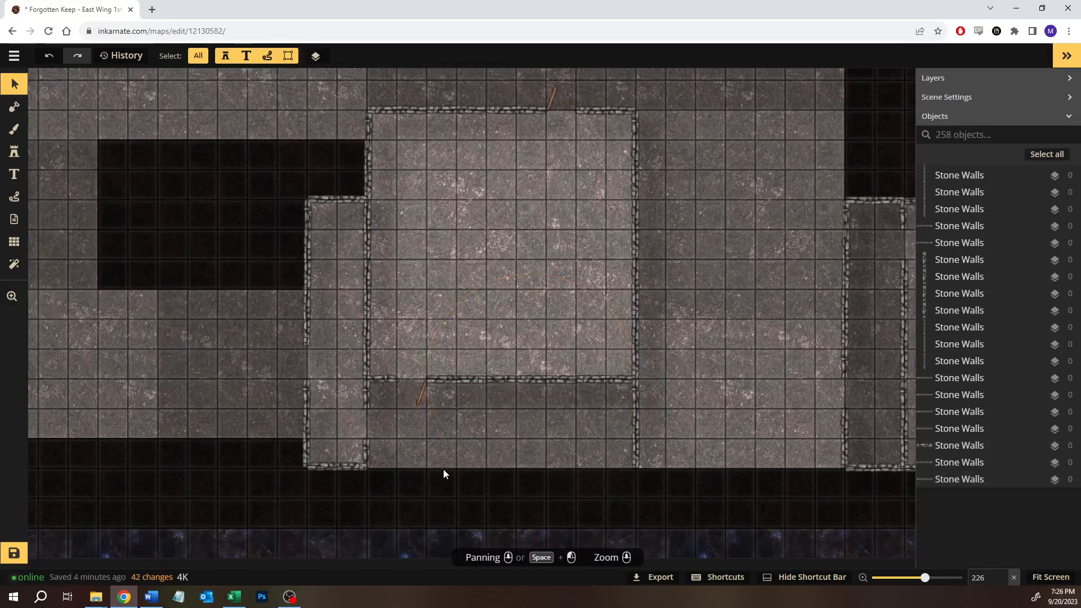
pyautogui.moveTo(450, 469); pyautogui.dragTo(464, 466)
pyautogui.click(666, 342)
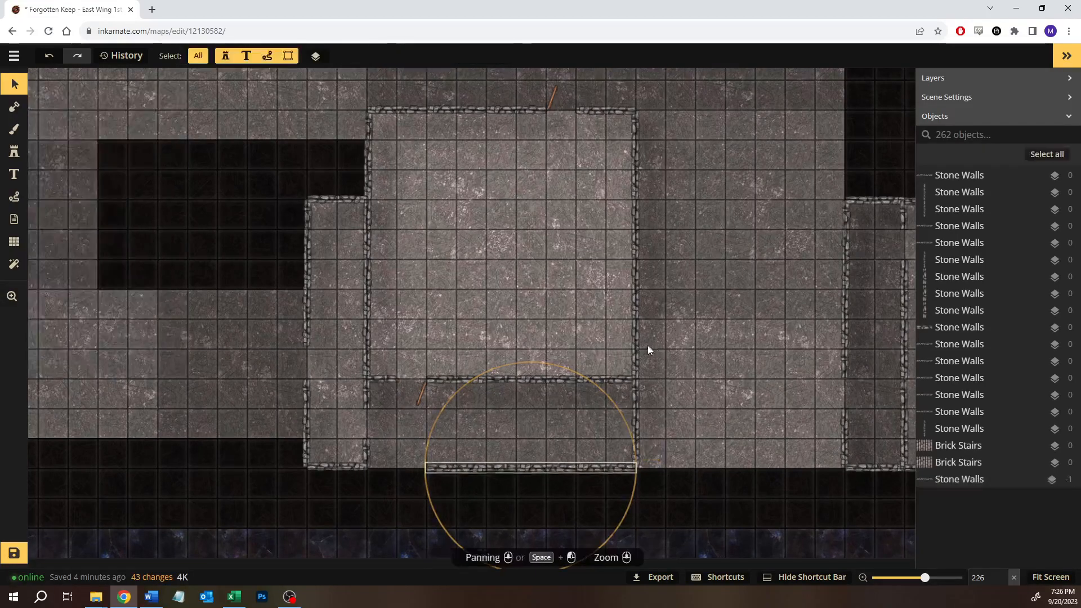
# Close the remaining gap at the west end of the south edge wall with a copied horizontal segment
pyautogui.click(458, 377)
pyautogui.click(390, 468)
pyautogui.hotkey('ctrl', 'v')
pyautogui.moveTo(391, 468); pyautogui.dragTo(396, 468)
pyautogui.click(641, 283)
# Copy the east room's outer walls, rotate them to wrap the floor's northeast corner, and delete the surplus stub at the west end
pyautogui.moveTo(710, 212); pyautogui.dragTo(667, 286)
pyautogui.moveTo(336, 137); pyautogui.dragTo(738, 160)
pyautogui.moveTo(690, 308); pyautogui.dragTo(623, 289)
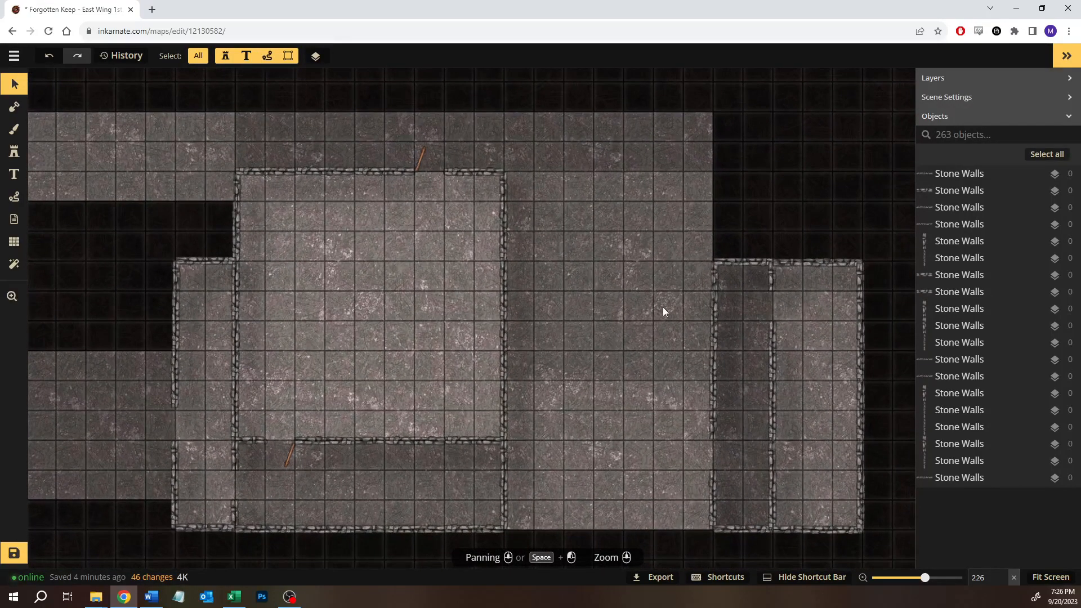
pyautogui.moveTo(809, 316); pyautogui.dragTo(759, 322)
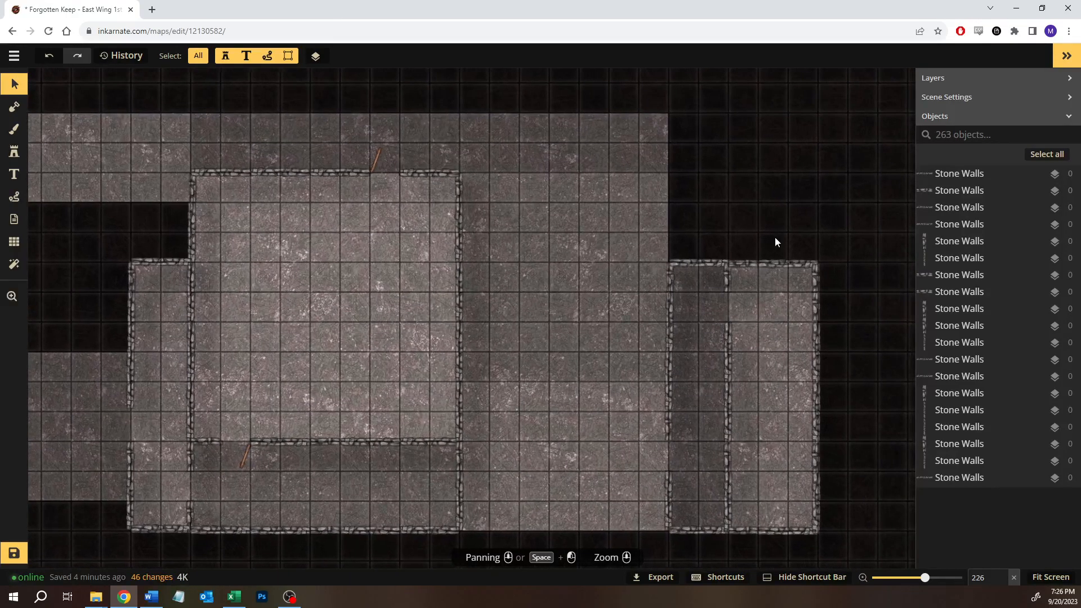
pyautogui.moveTo(805, 358); pyautogui.dragTo(826, 536)
pyautogui.hotkey('ctrl', 'c')
pyautogui.hotkey('ctrl', 'v')
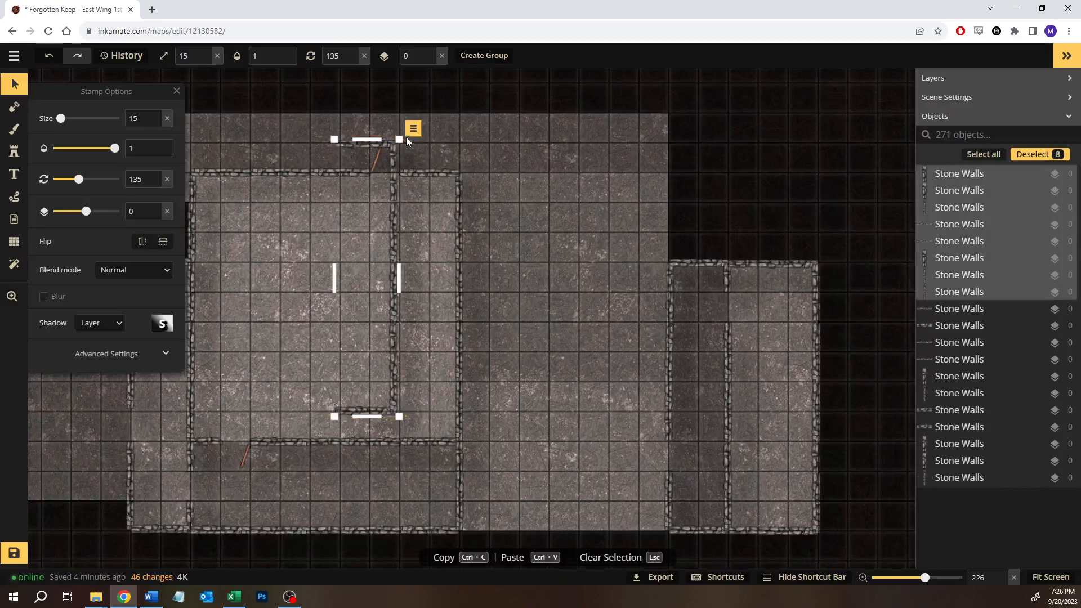
pyautogui.moveTo(431, 141); pyautogui.dragTo(160, 380)
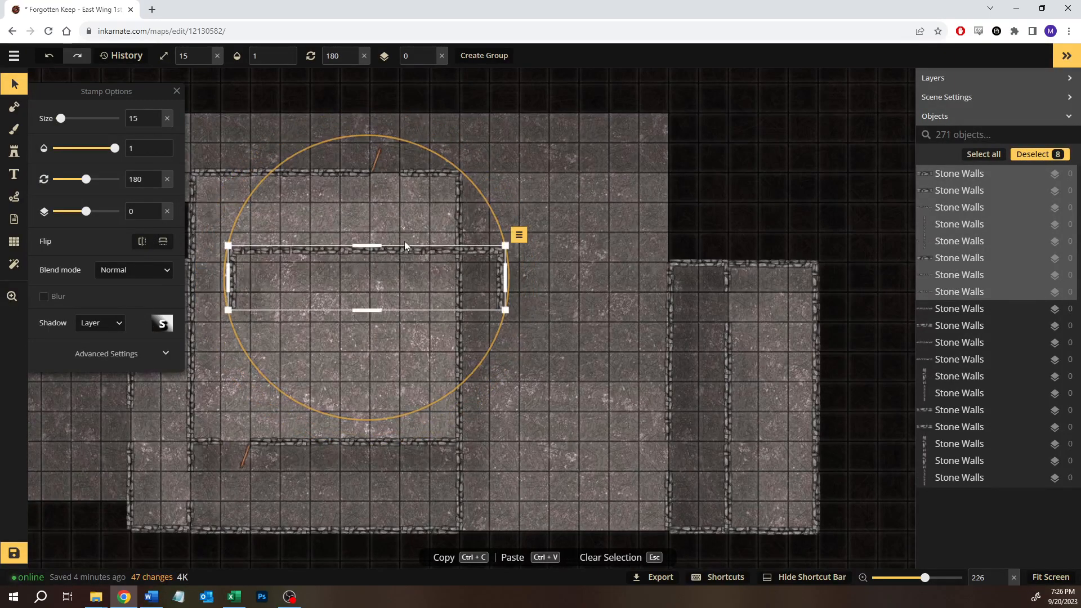
pyautogui.moveTo(498, 264); pyautogui.dragTo(665, 129)
pyautogui.press('Escape')
pyautogui.click(398, 131)
pyautogui.press('Delete')
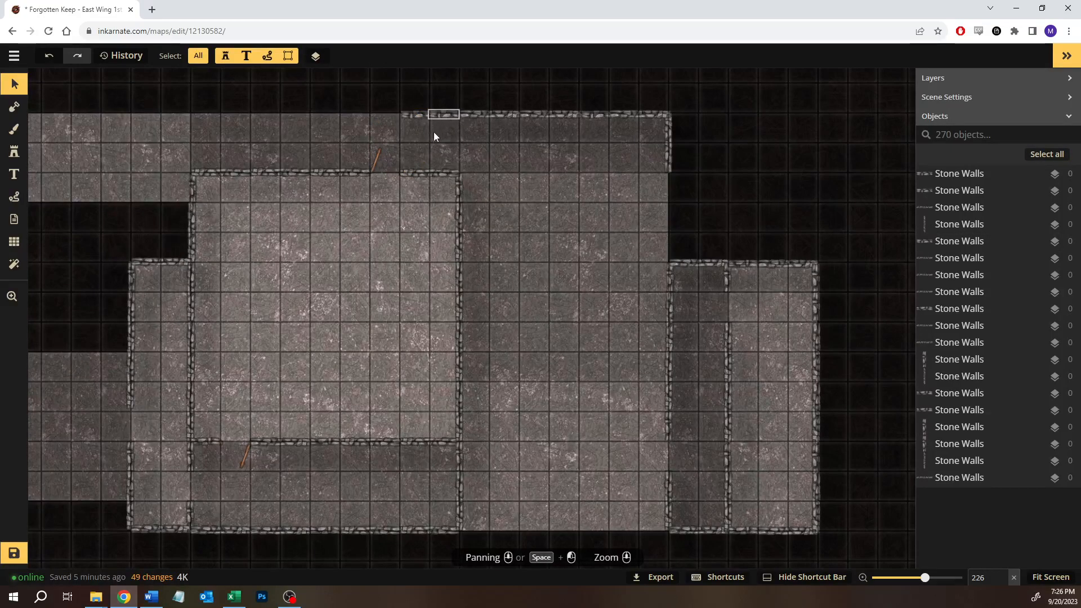
pyautogui.moveTo(408, 103); pyautogui.dragTo(599, 89)
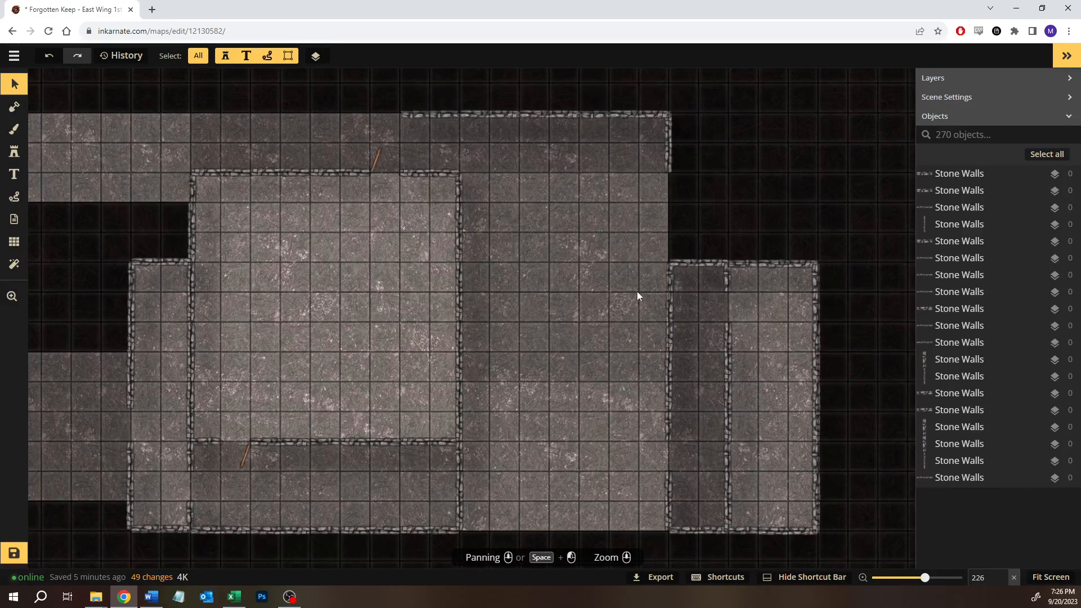
pyautogui.moveTo(798, 303); pyautogui.dragTo(818, 428)
pyautogui.click(883, 326)
pyautogui.moveTo(840, 338); pyautogui.dragTo(786, 424)
pyautogui.click(309, 114)
pyautogui.moveTo(310, 115); pyautogui.dragTo(281, 102)
# Copy five east room wall segments, rotate them horizontal, and align them along the north edge to extend the top wall westward
pyautogui.moveTo(806, 238); pyautogui.dragTo(761, 252)
pyautogui.moveTo(763, 291); pyautogui.dragTo(755, 411)
pyautogui.moveTo(323, 133); pyautogui.dragTo(480, 242)
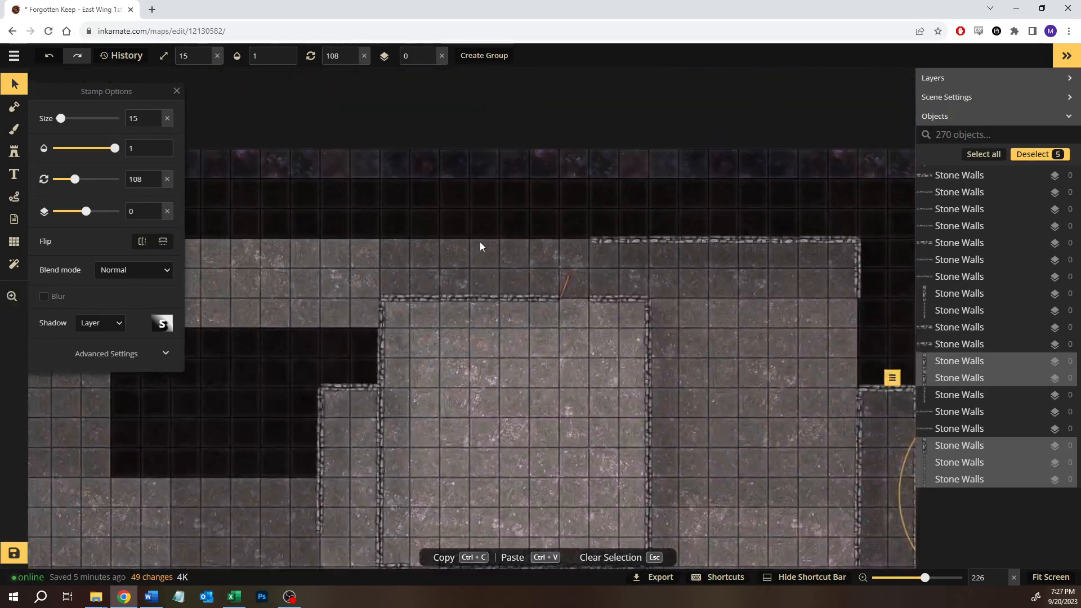
pyautogui.press('Escape')
pyautogui.hotkey('ctrl', 'v')
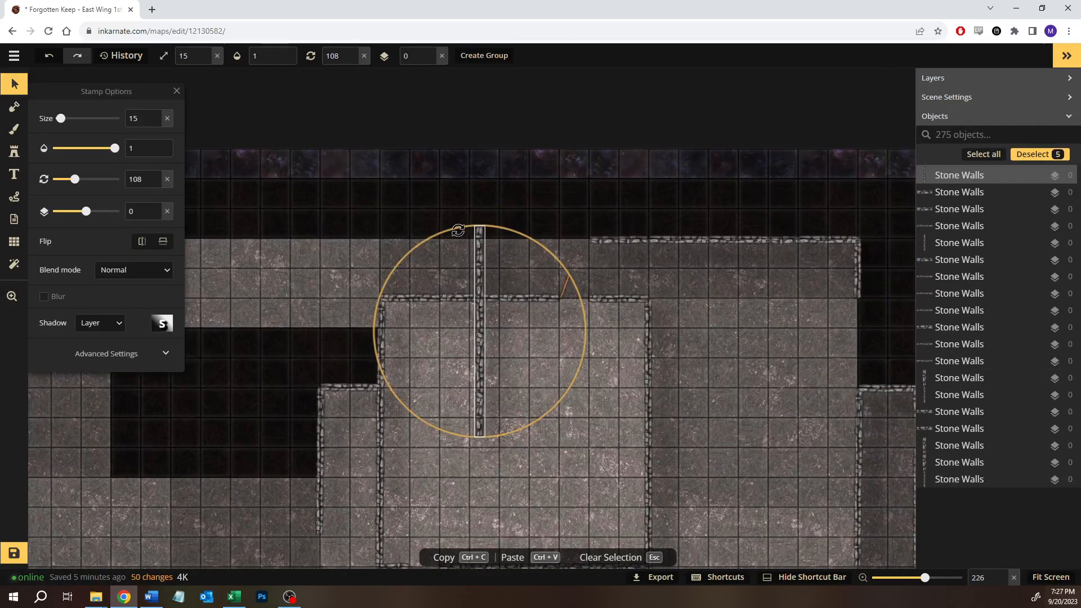
pyautogui.moveTo(425, 235); pyautogui.dragTo(346, 369)
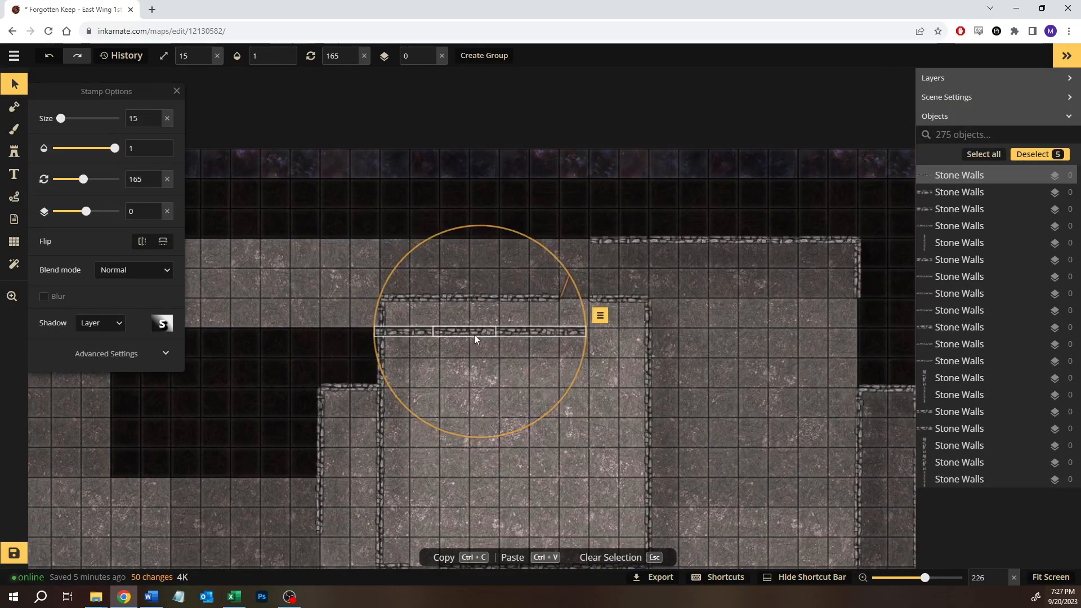
pyautogui.moveTo(476, 327); pyautogui.dragTo(480, 239)
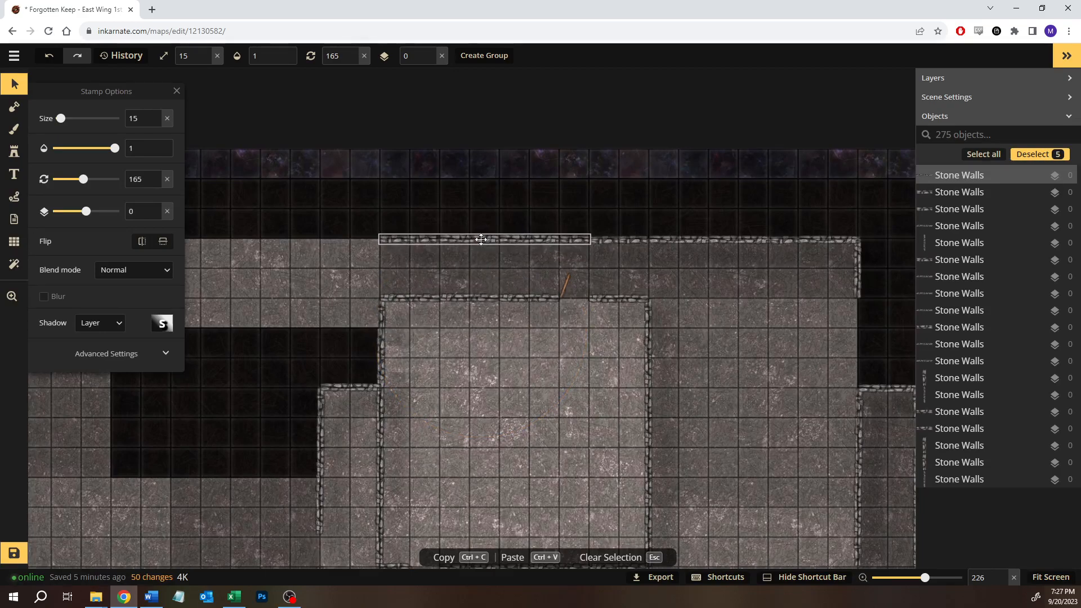
pyautogui.press('Down')
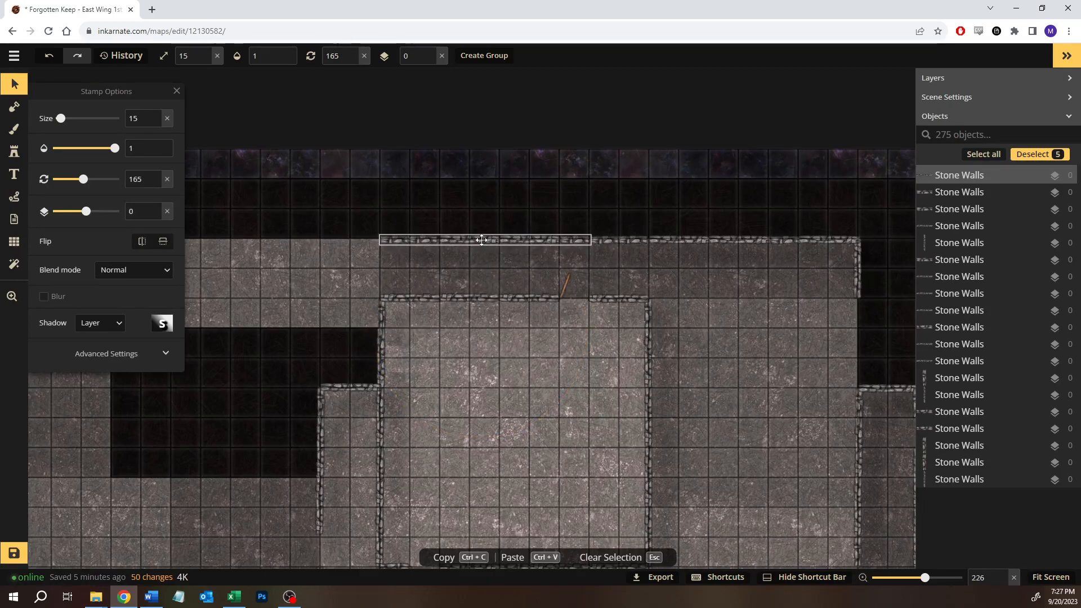
pyautogui.click(728, 261)
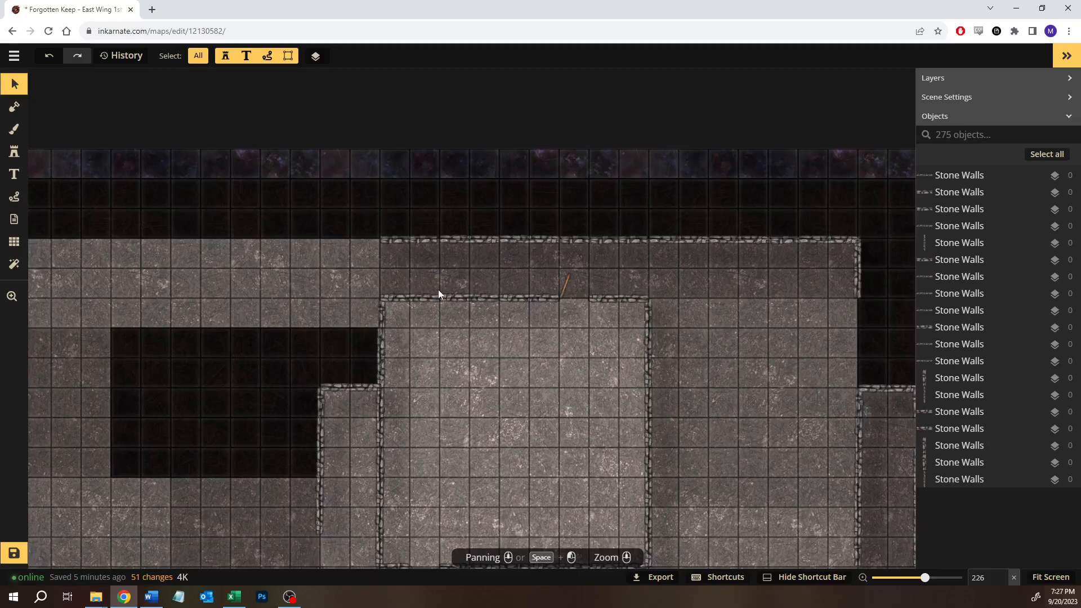
# Copy a short segment of the north wall, rotate it vertical, and place it at that wall's west end
pyautogui.moveTo(425, 351); pyautogui.dragTo(505, 310)
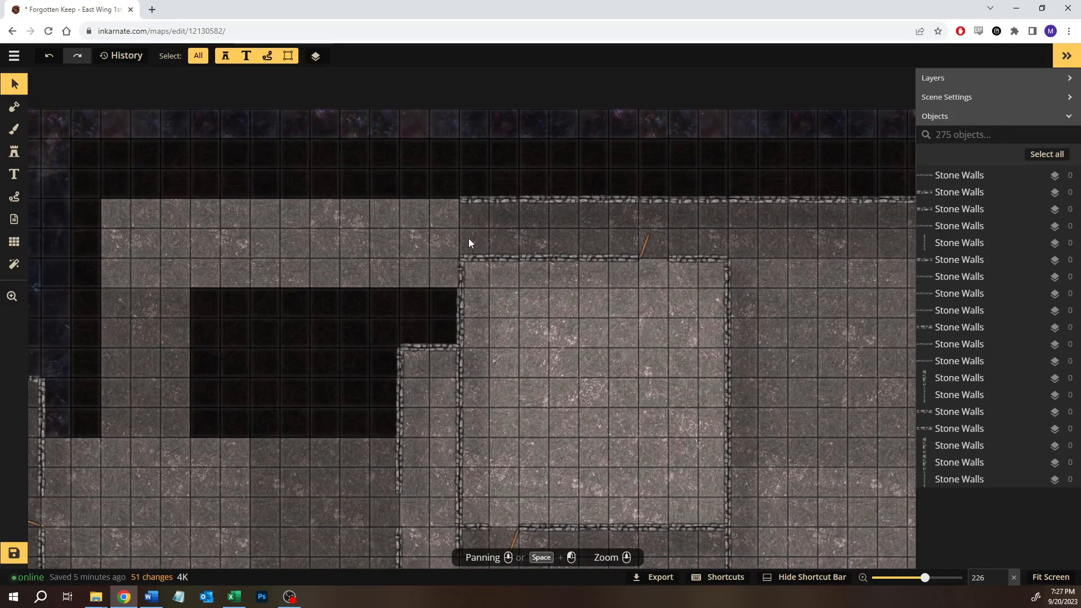
pyautogui.click(481, 200)
pyautogui.hotkey('ctrl', 'c')
pyautogui.hotkey('ctrl', 'v')
pyautogui.moveTo(460, 191); pyautogui.dragTo(397, 228)
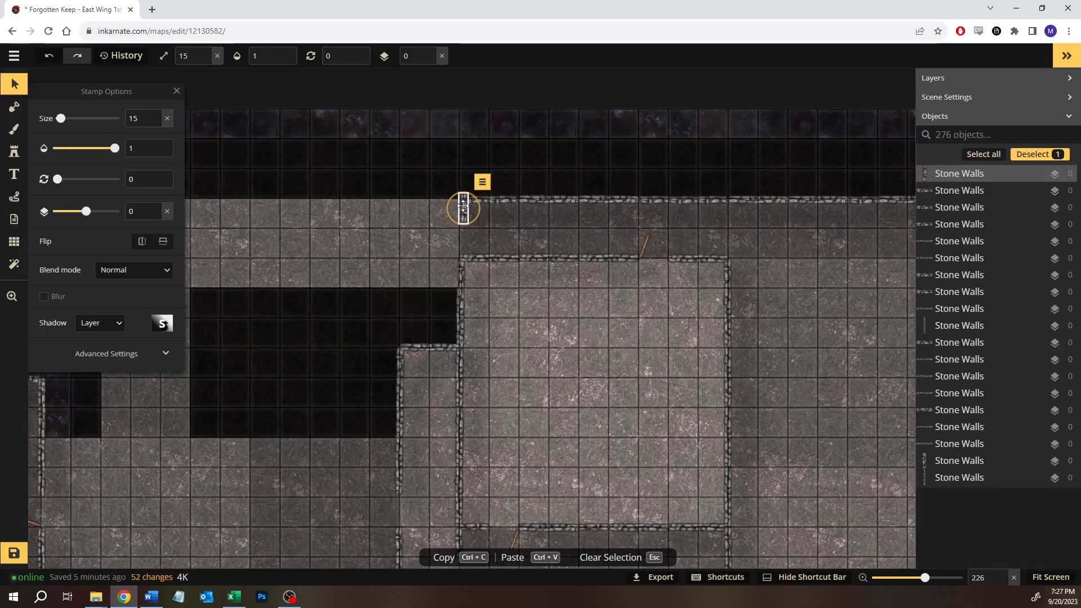
pyautogui.moveTo(467, 206); pyautogui.dragTo(460, 211)
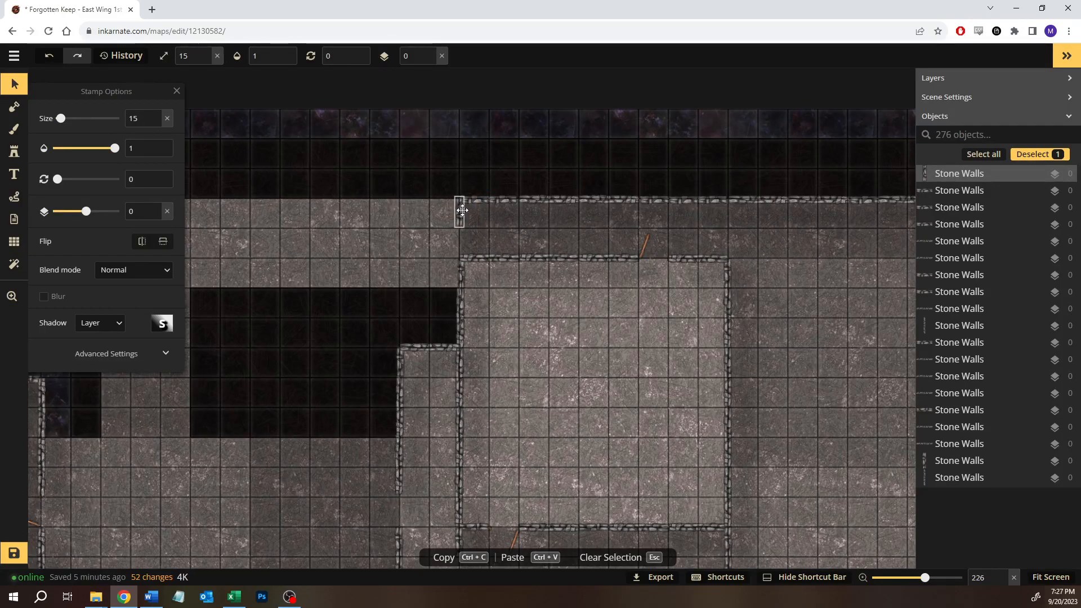
pyautogui.click(514, 229)
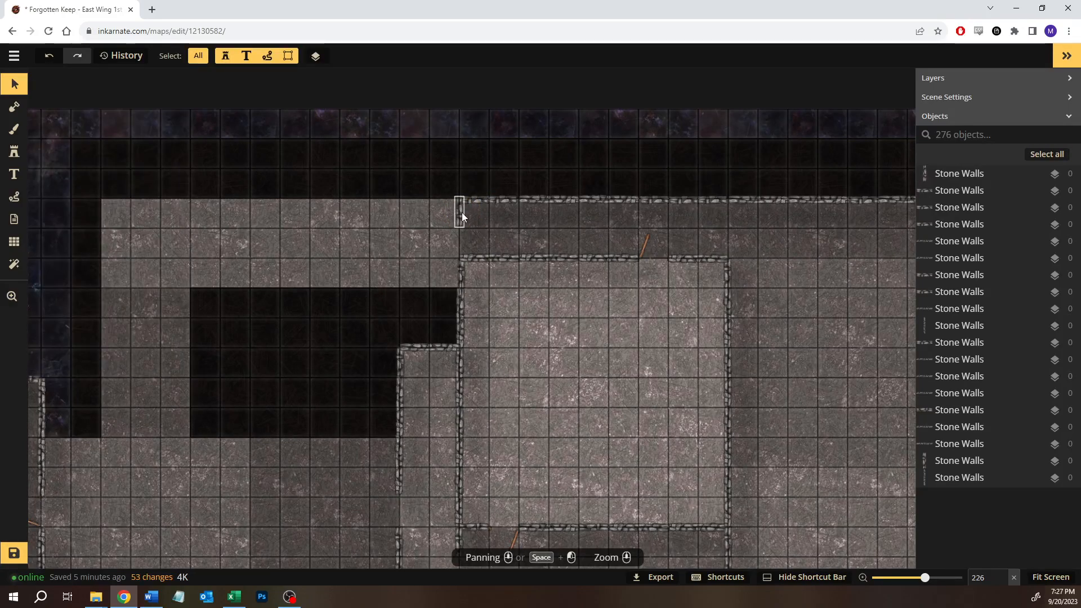
pyautogui.click(461, 211)
pyautogui.click(513, 217)
# Copy two vertical segments of the east room's outer wall into the gap between the northeast corner wall and the stairwell strip
pyautogui.press('space')
pyautogui.moveTo(406, 311); pyautogui.dragTo(447, 276)
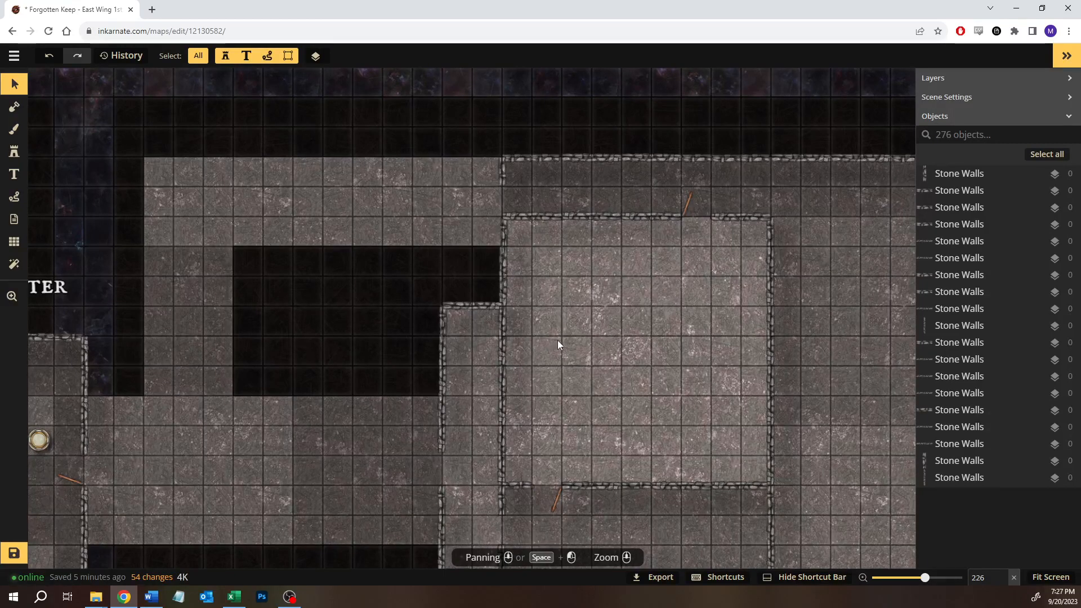
pyautogui.moveTo(555, 338); pyautogui.dragTo(425, 310)
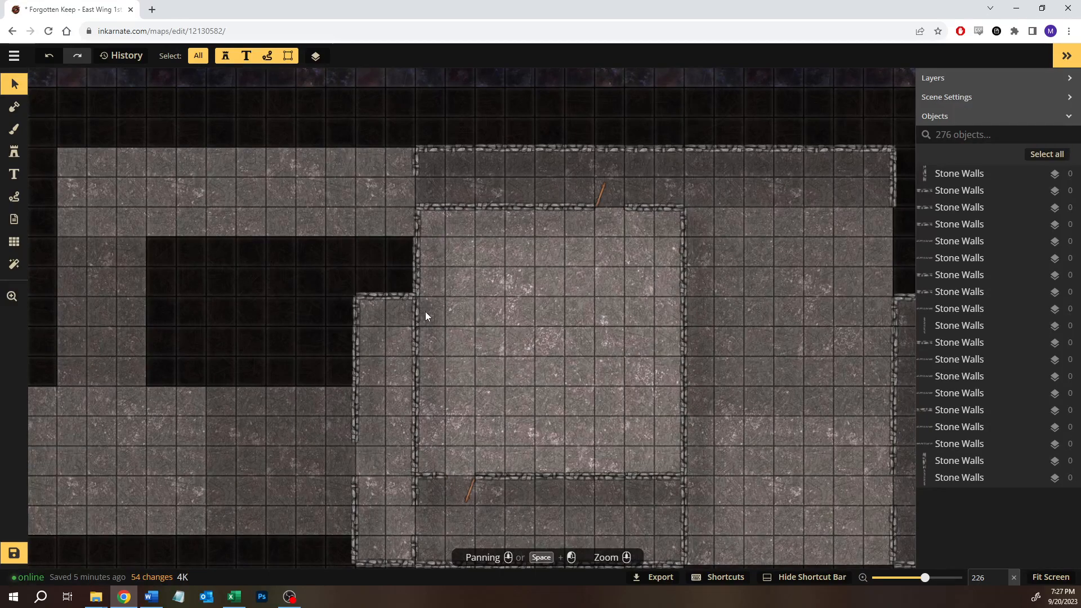
pyautogui.press('space')
pyautogui.moveTo(478, 292); pyautogui.dragTo(426, 286)
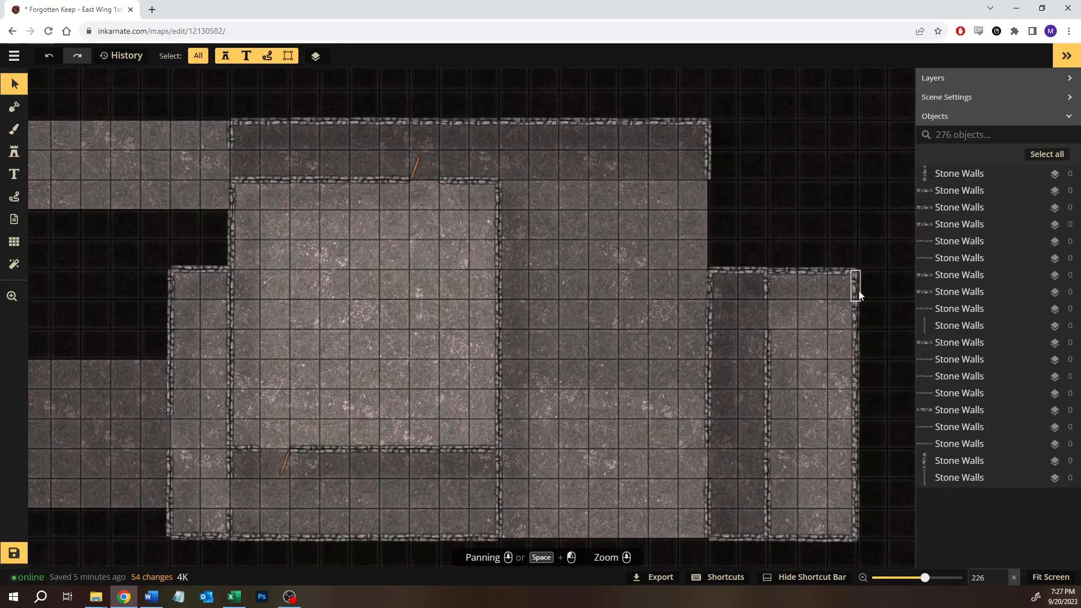
pyautogui.moveTo(859, 290); pyautogui.dragTo(844, 376)
pyautogui.hotkey('ctrl', 'c')
pyautogui.press('Escape')
pyautogui.hotkey('ctrl', 'v')
pyautogui.moveTo(707, 205); pyautogui.dragTo(712, 198)
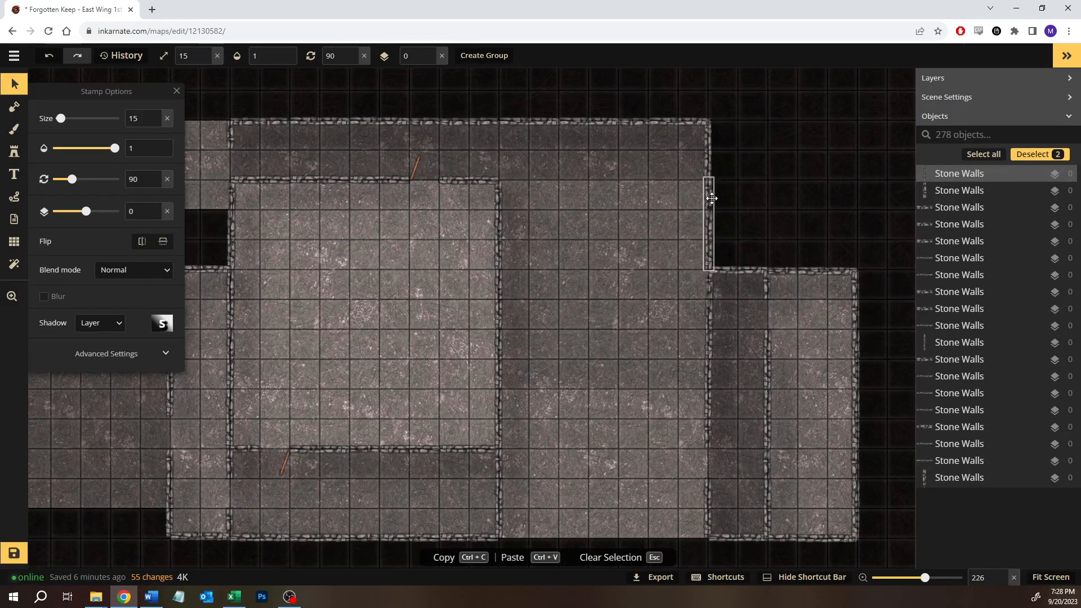
pyautogui.click(804, 155)
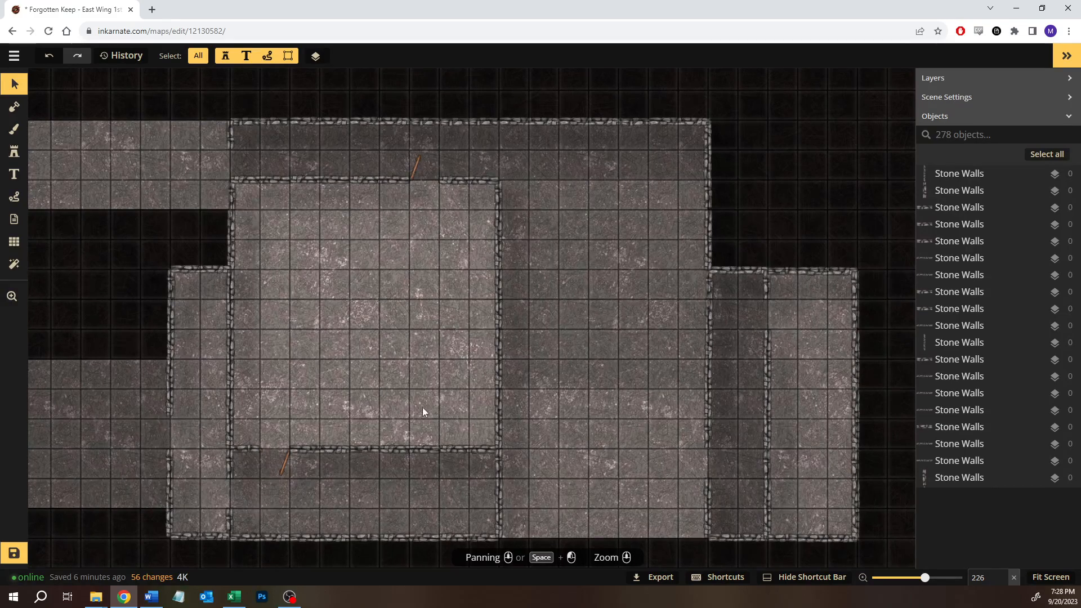
# Copy the door and its flanking walls from the large room's north side and place them in line across the area to the east
pyautogui.press('space')
pyautogui.moveTo(474, 154); pyautogui.dragTo(366, 194)
pyautogui.hotkey('ctrl', 'c')
pyautogui.click(610, 177)
pyautogui.hotkey('ctrl', 'v')
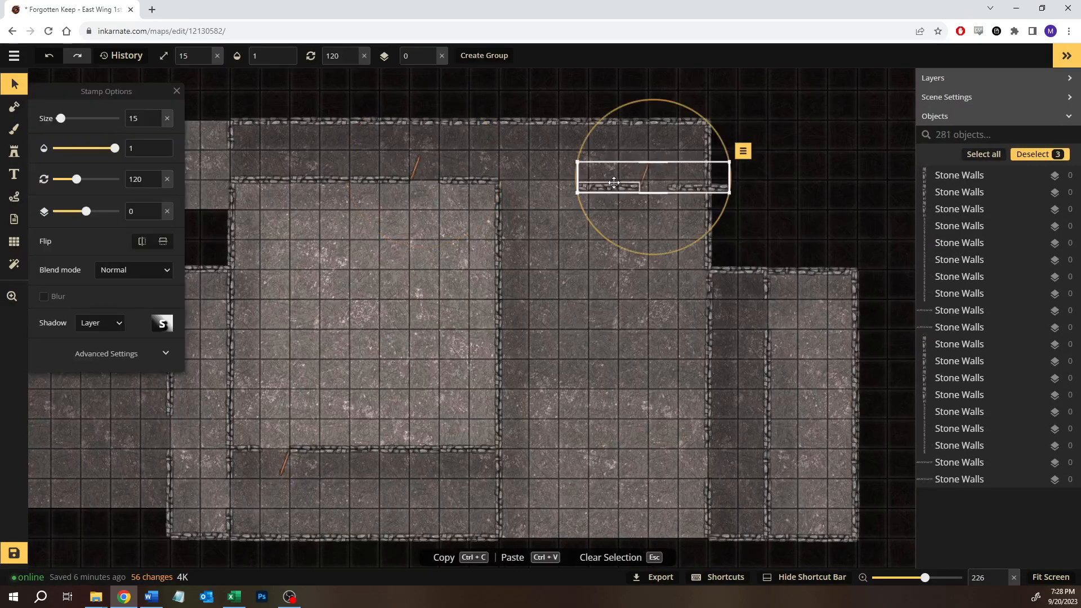
pyautogui.moveTo(609, 188); pyautogui.dragTo(559, 180)
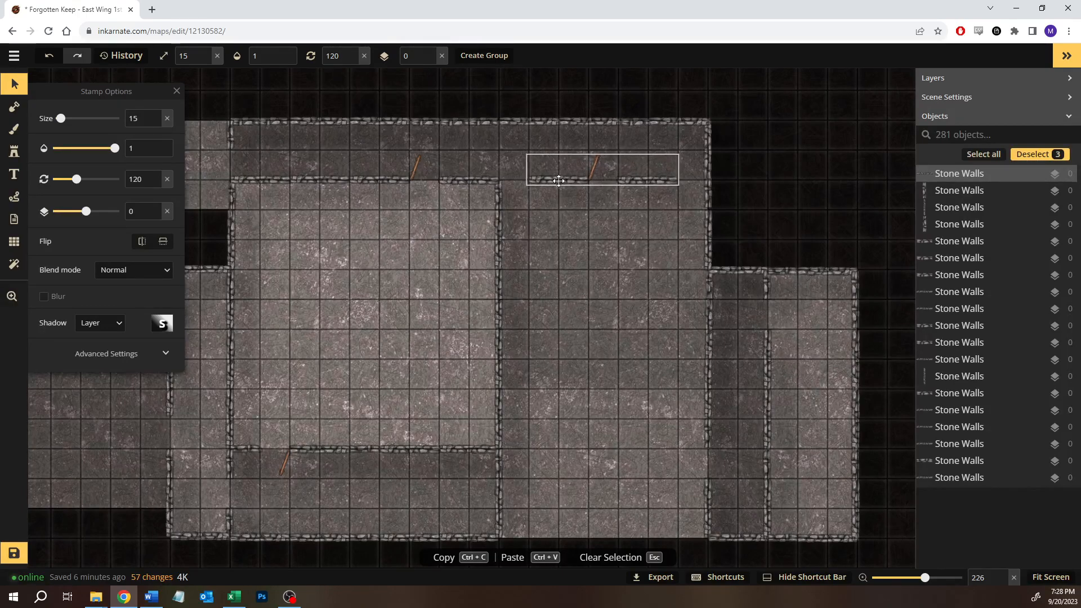
# Copy the short segment at the west end of the large room's south wall into the gap west of the new doorway wall
pyautogui.click(570, 300)
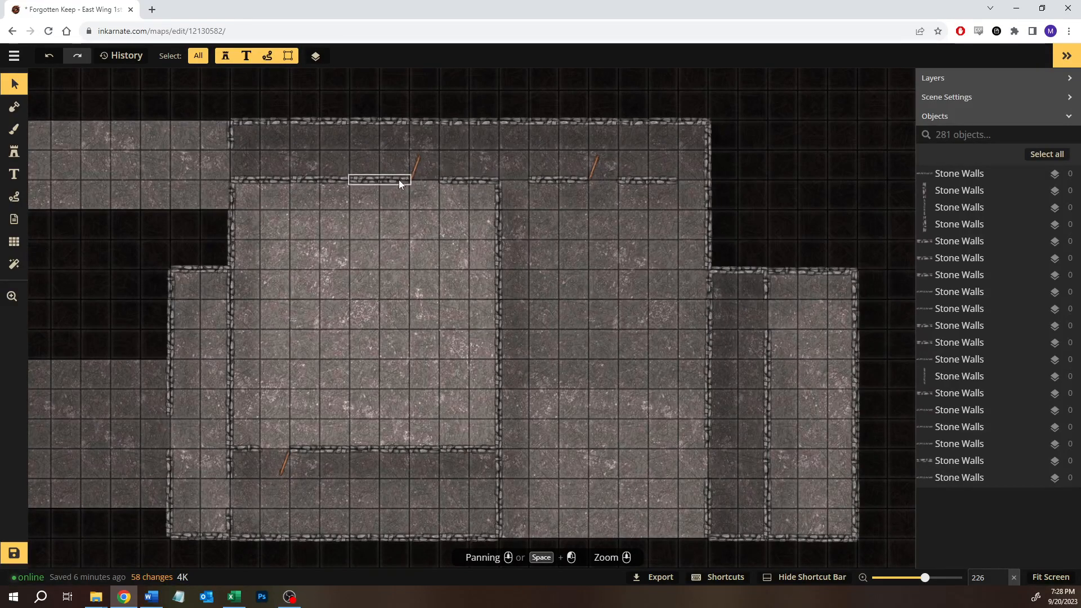
pyautogui.click(247, 452)
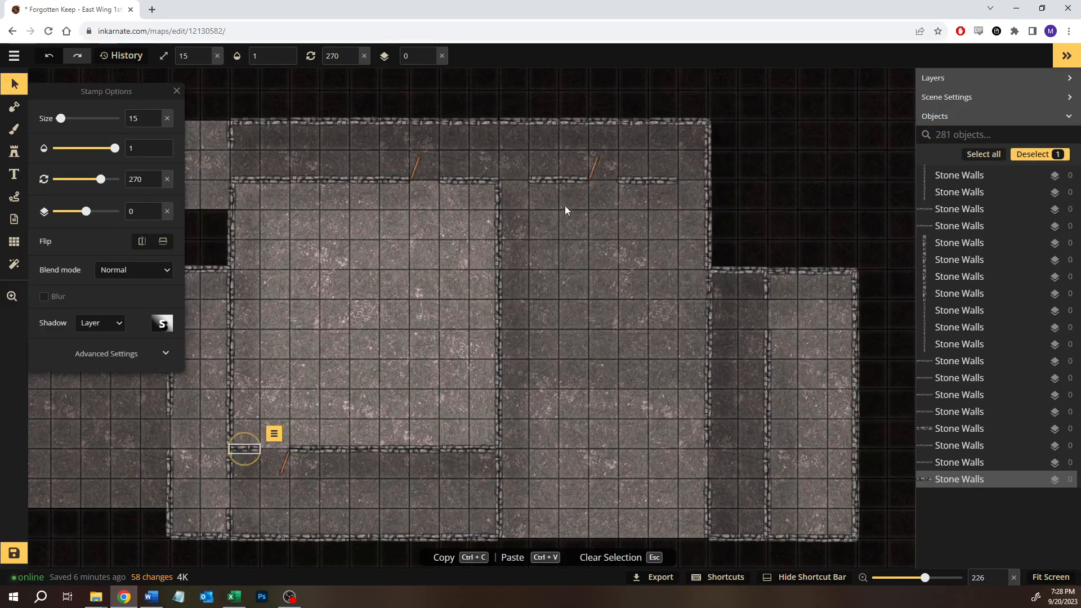
pyautogui.hotkey('ctrl', 'c')
pyautogui.hotkey('ctrl', 'v')
pyautogui.moveTo(509, 177); pyautogui.dragTo(512, 182)
pyautogui.click(579, 263)
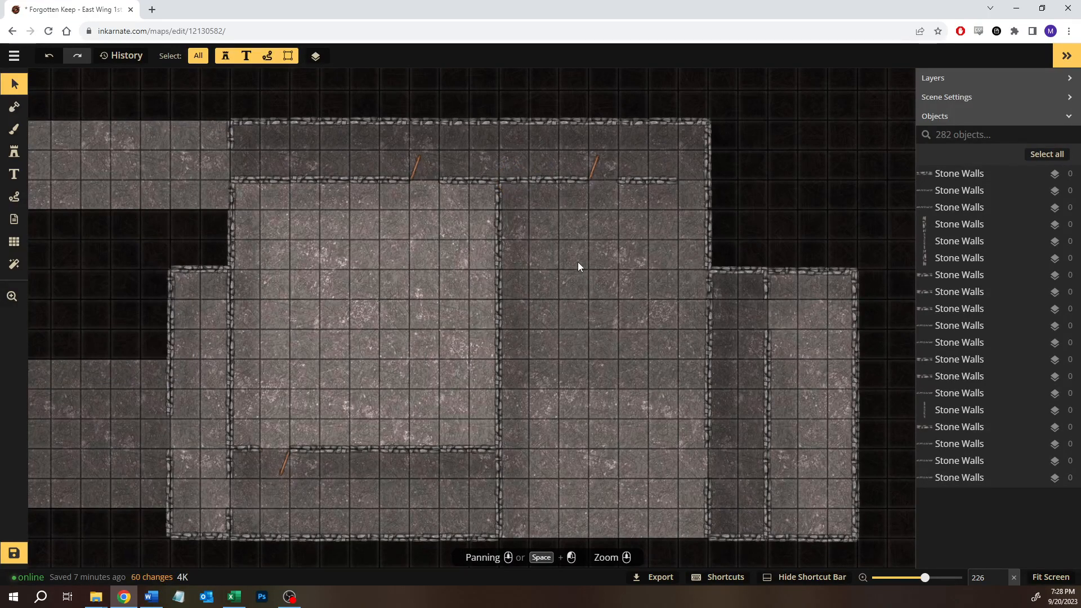
# Adjust the segments flanking the new door and place another short segment copy in the gap at the wall's east end
pyautogui.click(544, 181)
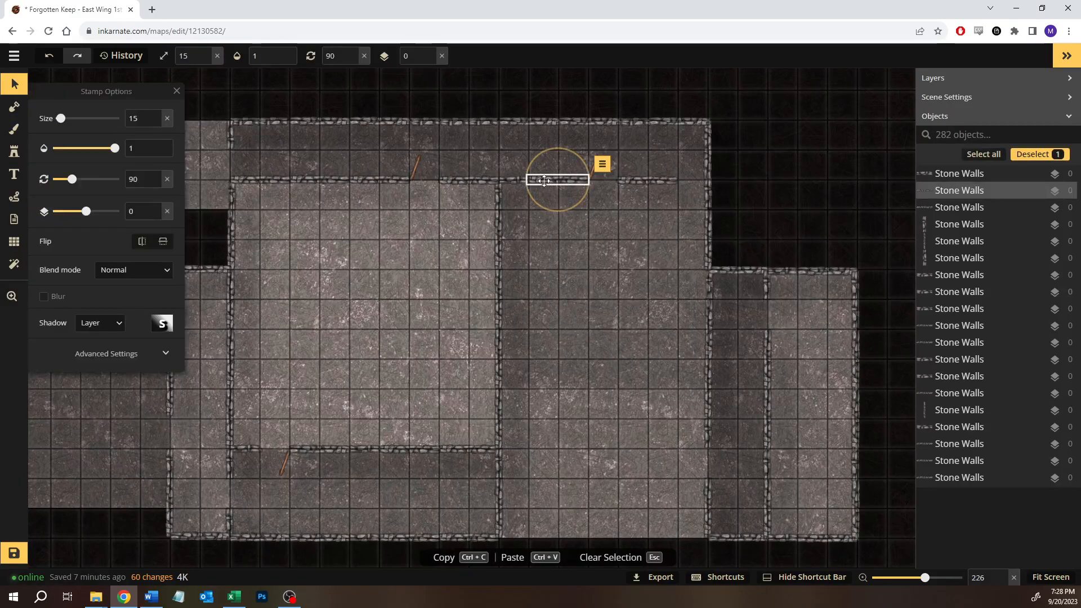
pyautogui.click(638, 226)
pyautogui.click(642, 184)
pyautogui.click(644, 242)
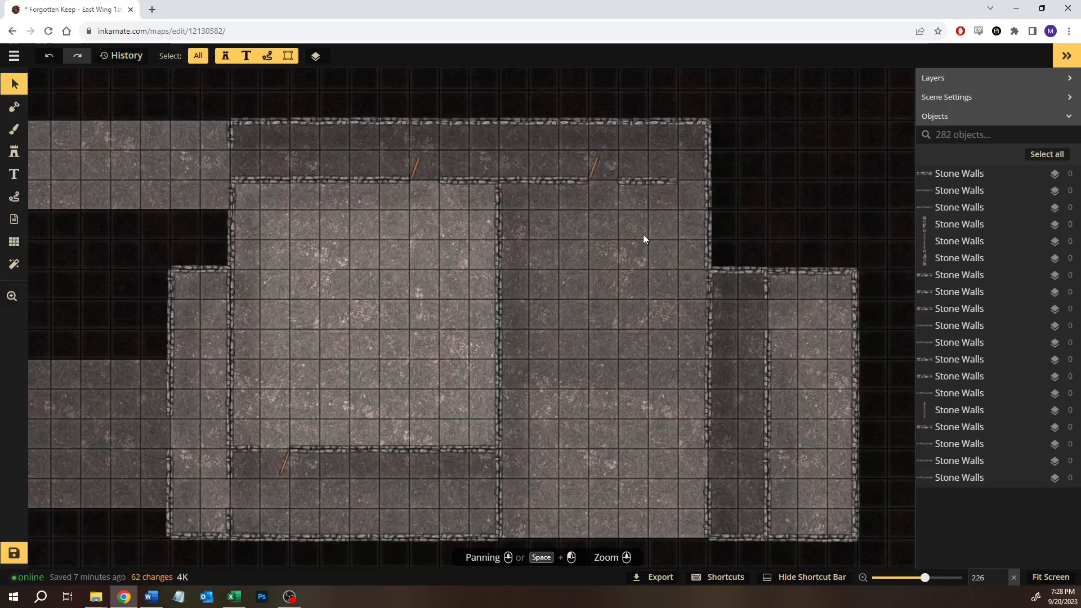
pyautogui.hotkey('ctrl', 'v')
pyautogui.moveTo(644, 235); pyautogui.dragTo(691, 179)
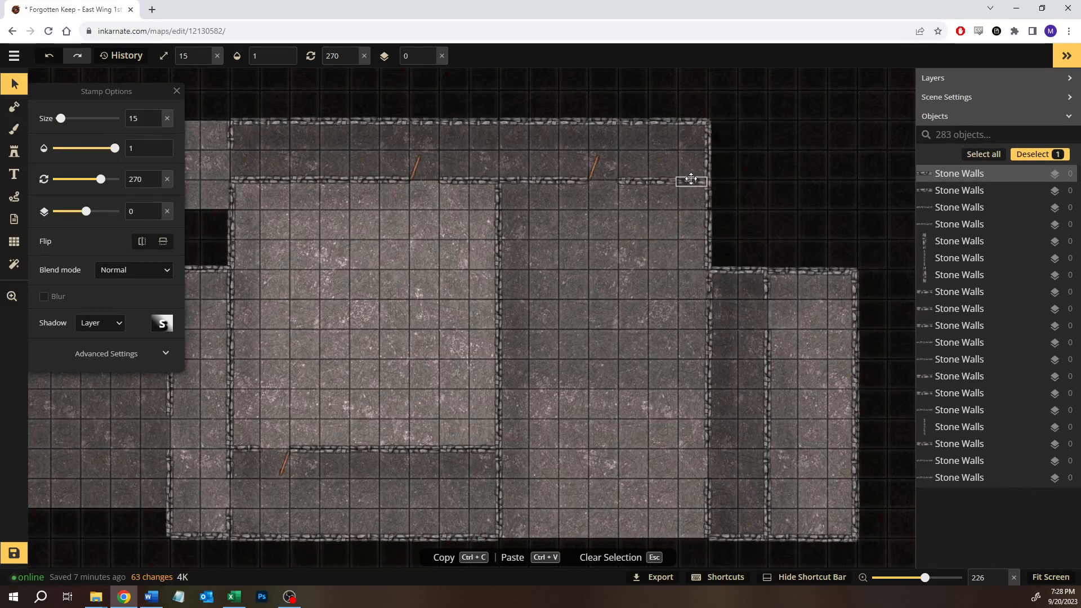
pyautogui.click(770, 238)
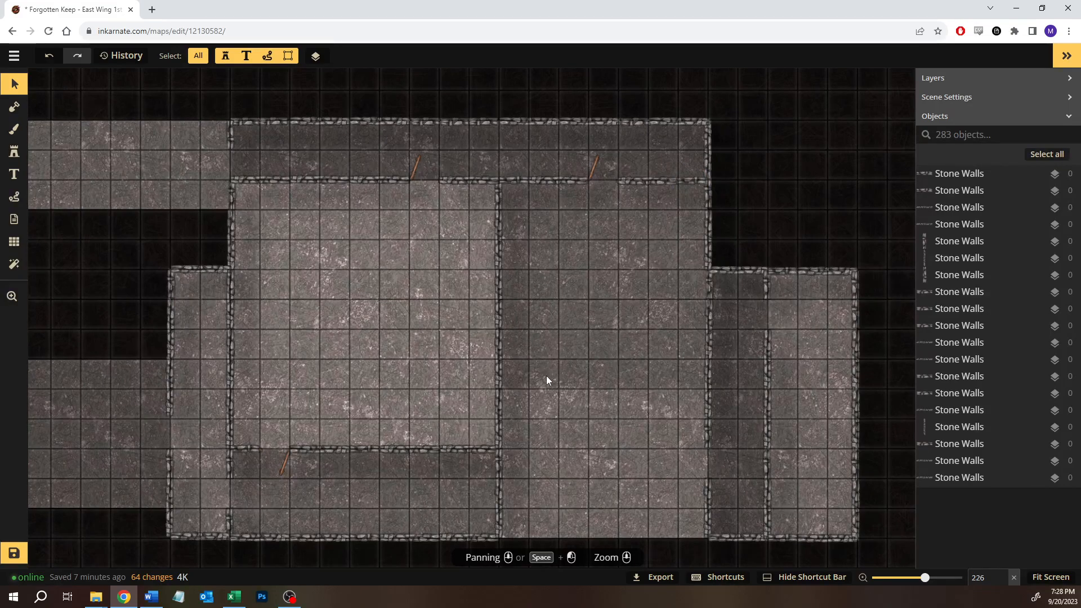
# Copy the new five-piece door wall and place it farther south, spanning from the large room's east wall to the outer wall
pyautogui.moveTo(517, 148); pyautogui.dragTo(695, 218)
pyautogui.hotkey('ctrl', 'c')
pyautogui.hotkey('ctrl', 'v')
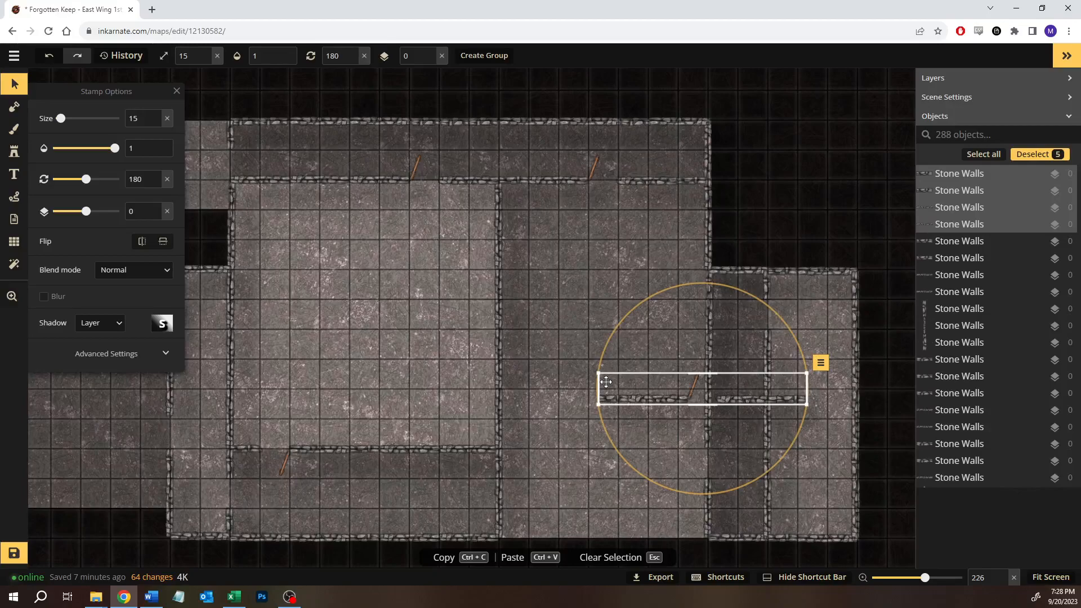
pyautogui.moveTo(644, 296); pyautogui.dragTo(524, 387)
pyautogui.press('Escape')
# Save the map
pyautogui.moveTo(586, 288); pyautogui.dragTo(791, 280)
pyautogui.moveTo(486, 270)
pyautogui.mouseDown()
pyautogui.moveTo(642, 292)
pyautogui.moveTo(668, 241)
pyautogui.mouseUp()
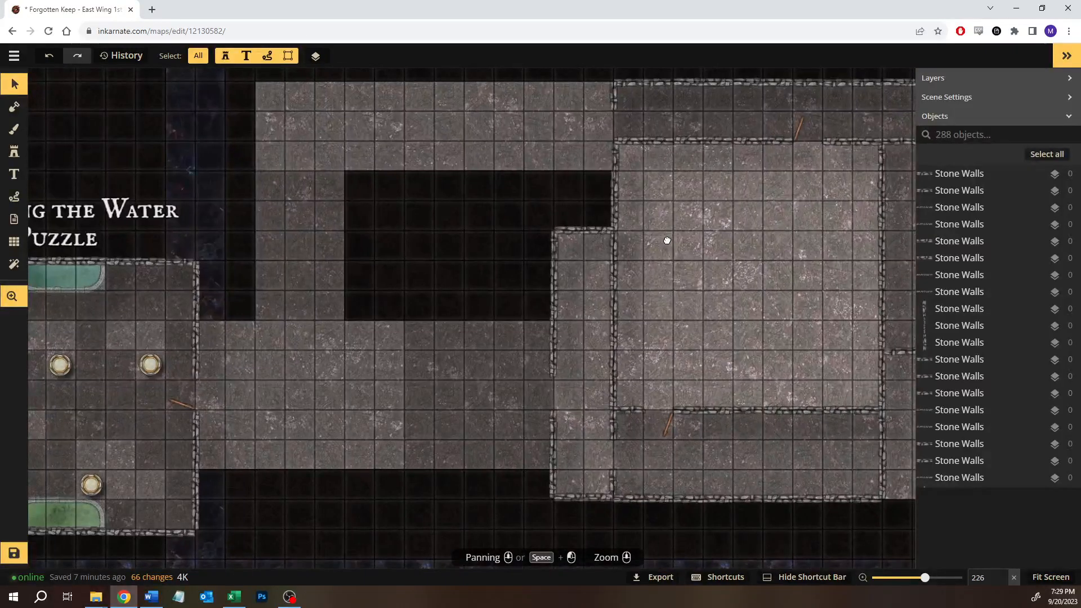
pyautogui.click(8, 551)
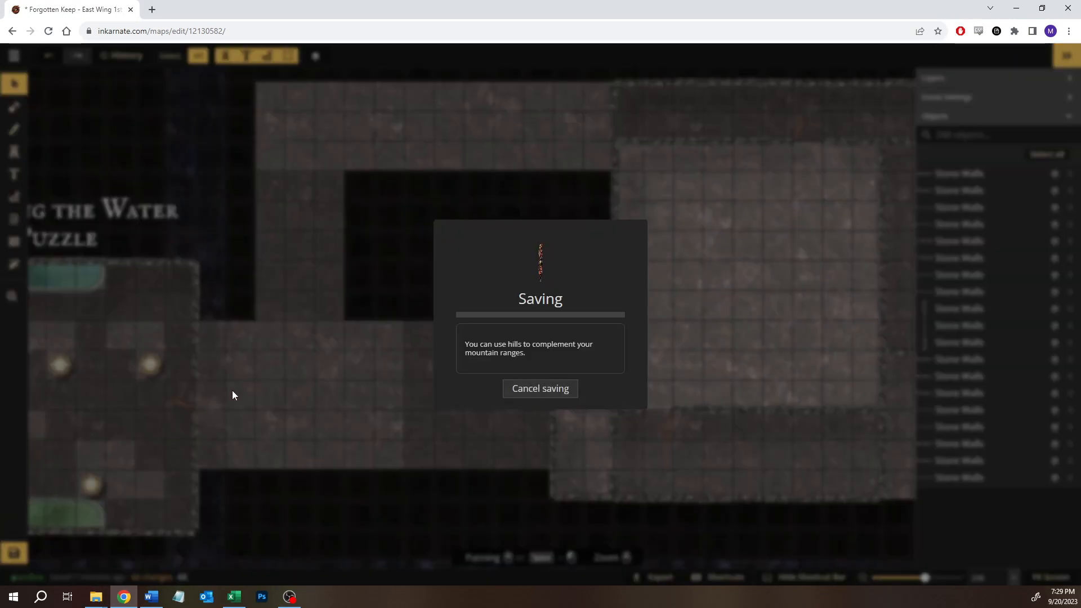
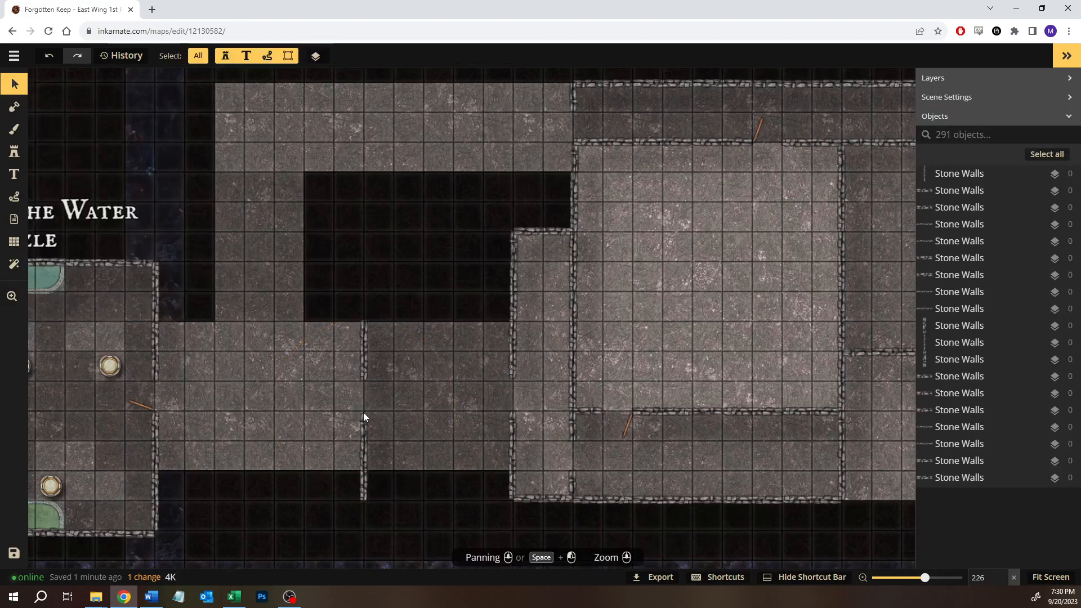
# Delete the extra vertical wall segment below the small west room's opening and move the remaining one up to the room's south edge
pyautogui.click(364, 413)
pyautogui.press('Delete')
pyautogui.moveTo(363, 458); pyautogui.dragTo(364, 432)
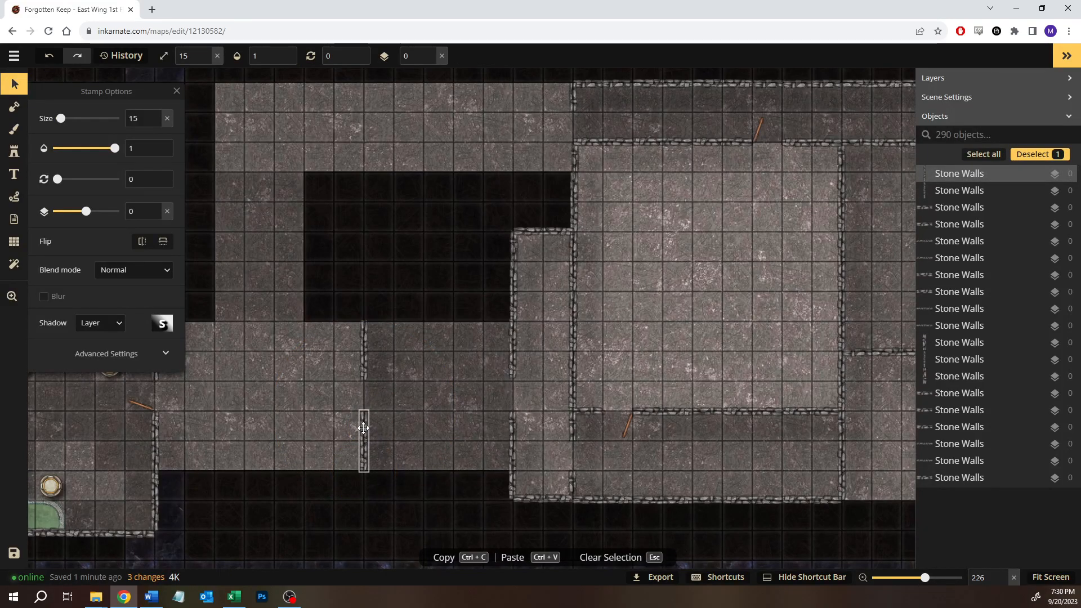
pyautogui.press('Escape')
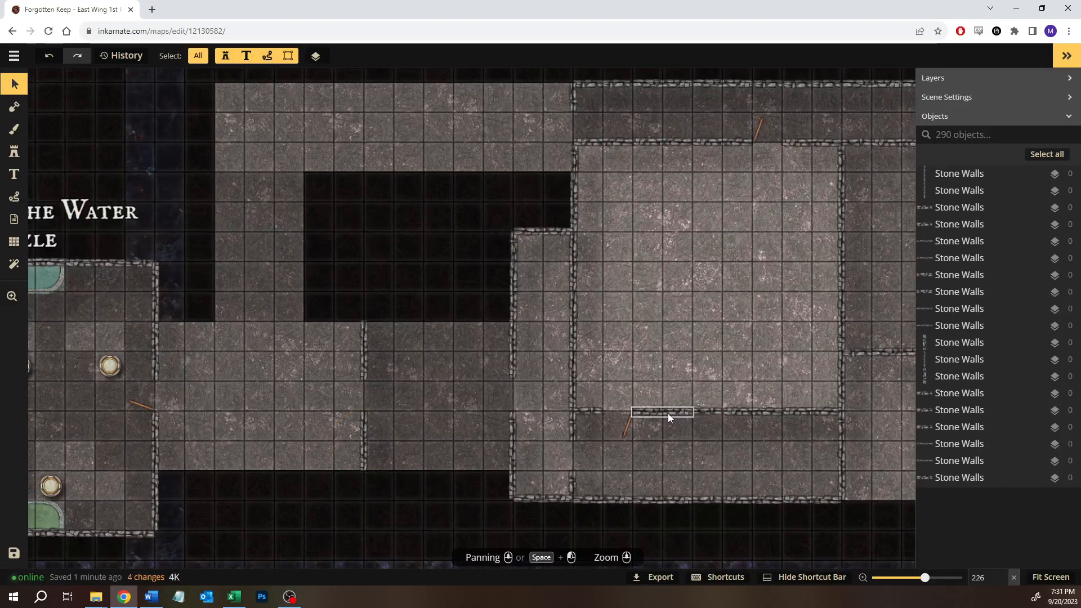
# Copy three segments of the large room's south wall and place them along the small west room's north and south edges
pyautogui.moveTo(634, 382); pyautogui.dragTo(768, 435)
pyautogui.press('Escape')
pyautogui.hotkey('ctrl', 'v')
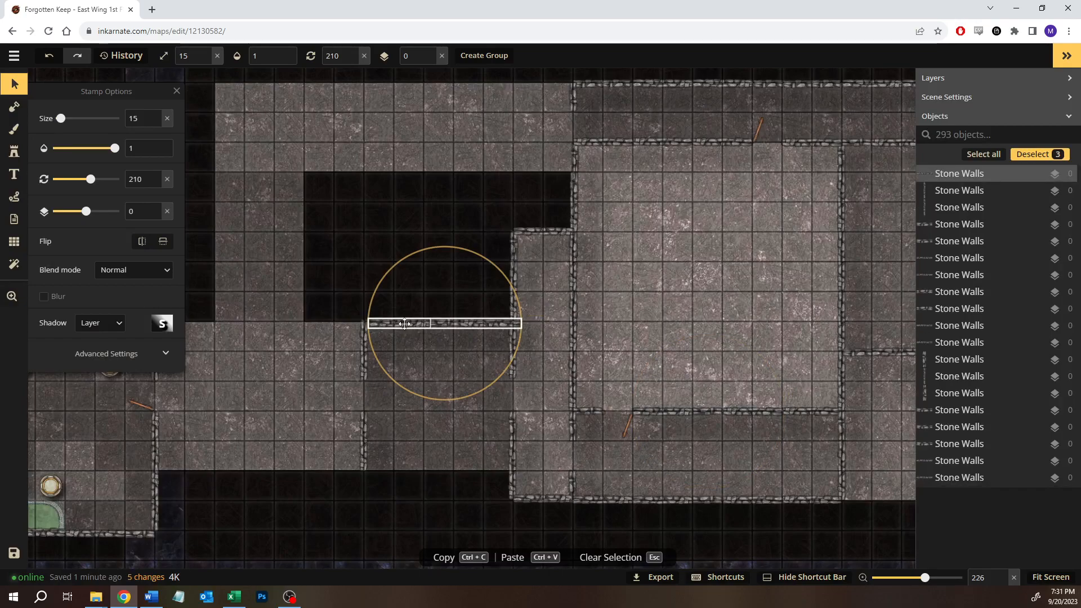
pyautogui.click(399, 322)
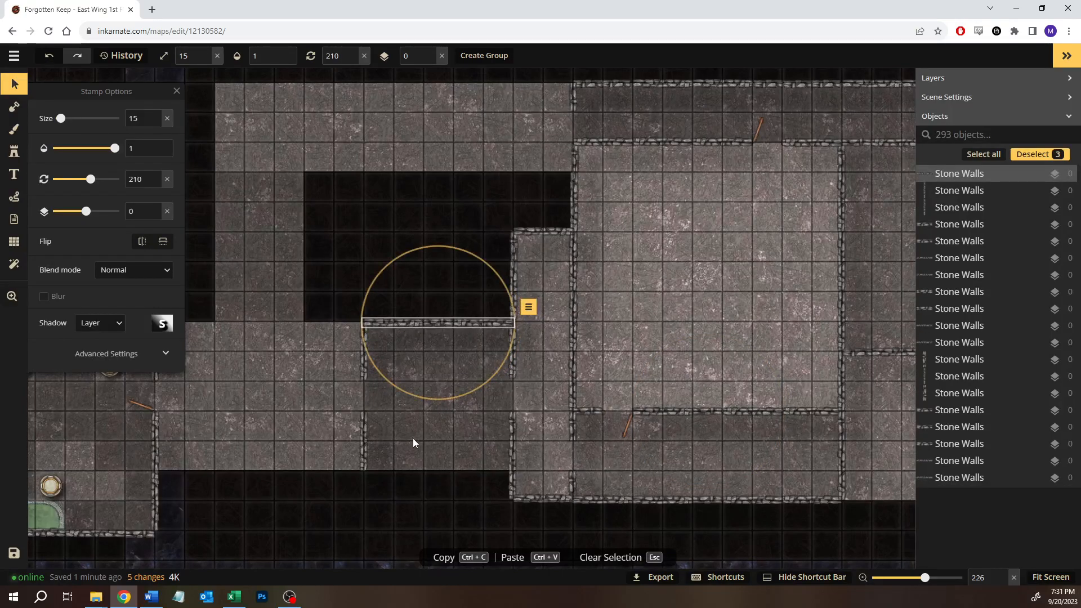
pyautogui.click(399, 469)
pyautogui.hotkey('ctrl', 'v')
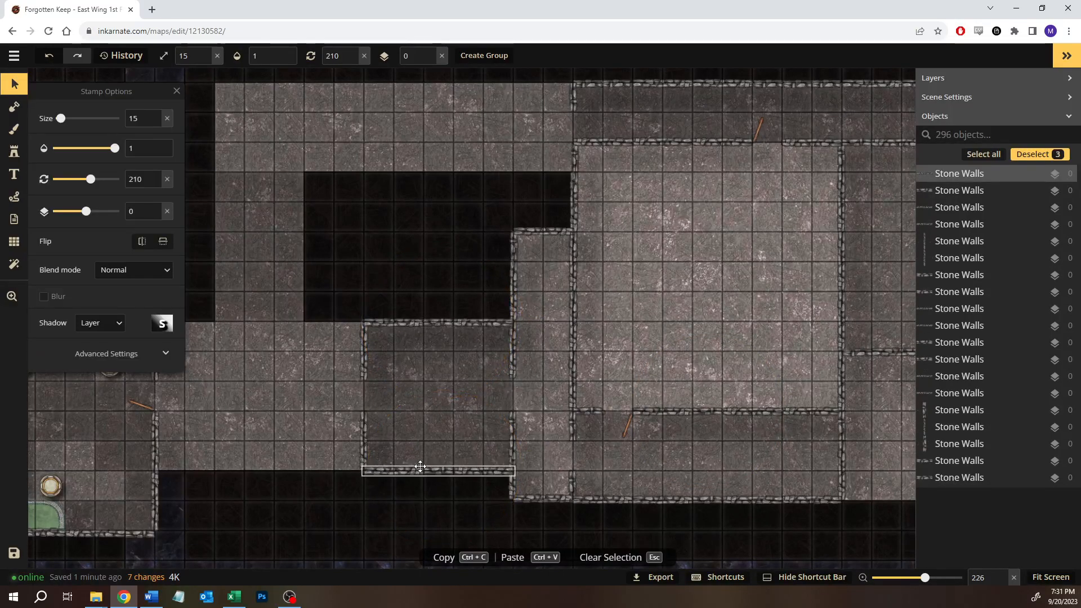
pyautogui.click(420, 466)
pyautogui.click(442, 275)
# Copy five segments of the easternmost outer wall, rotate them horizontally, and align them along the south edge of the area beside the water puzzle room
pyautogui.moveTo(370, 287)
pyautogui.mouseDown()
pyautogui.moveTo(449, 278)
pyautogui.moveTo(424, 267)
pyautogui.moveTo(385, 284)
pyautogui.mouseUp()
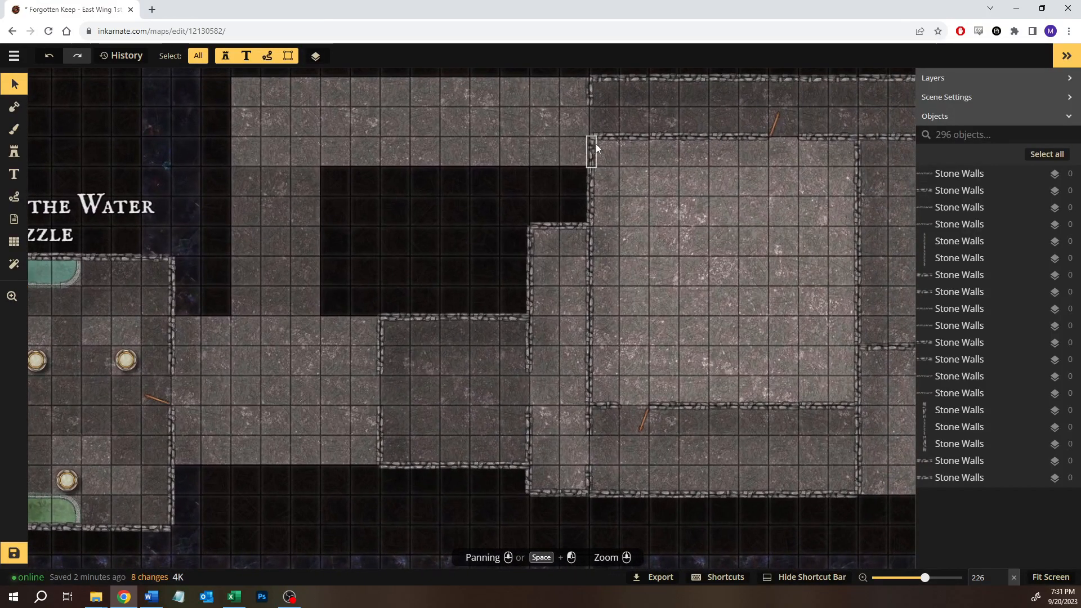
pyautogui.moveTo(782, 210); pyautogui.dragTo(498, 260)
pyautogui.moveTo(646, 235); pyautogui.dragTo(782, 225)
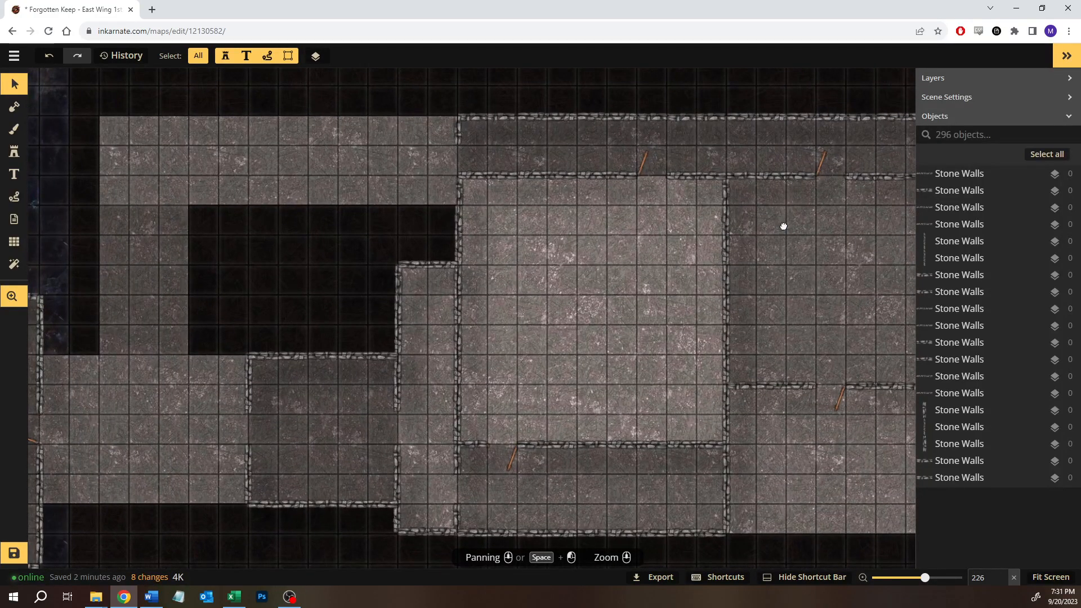
pyautogui.moveTo(782, 226); pyautogui.dragTo(452, 151)
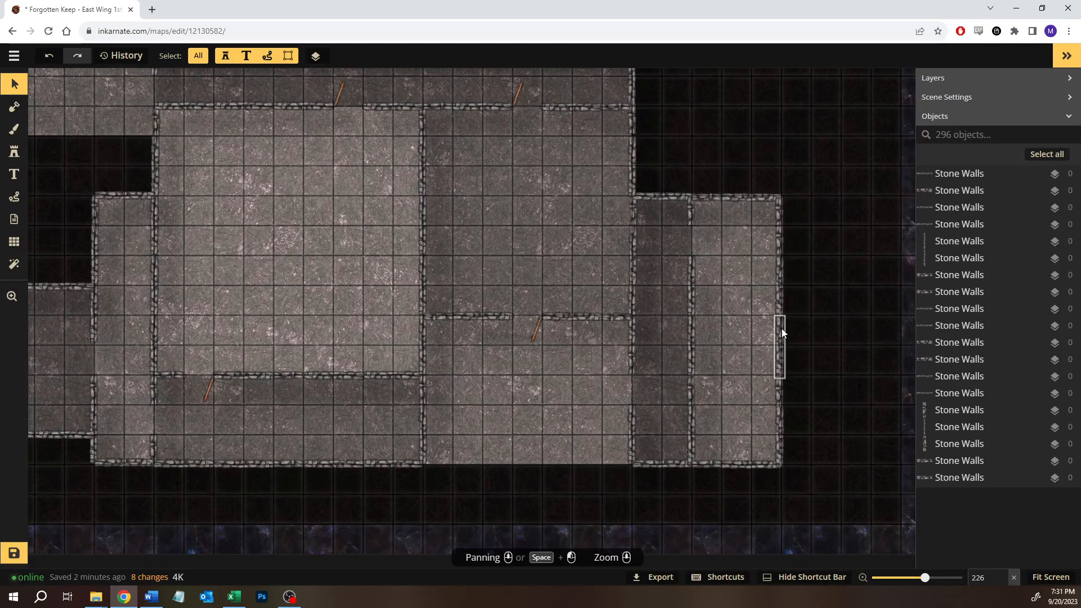
pyautogui.moveTo(759, 211); pyautogui.dragTo(803, 402)
pyautogui.press('space')
pyautogui.moveTo(342, 318); pyautogui.dragTo(778, 293)
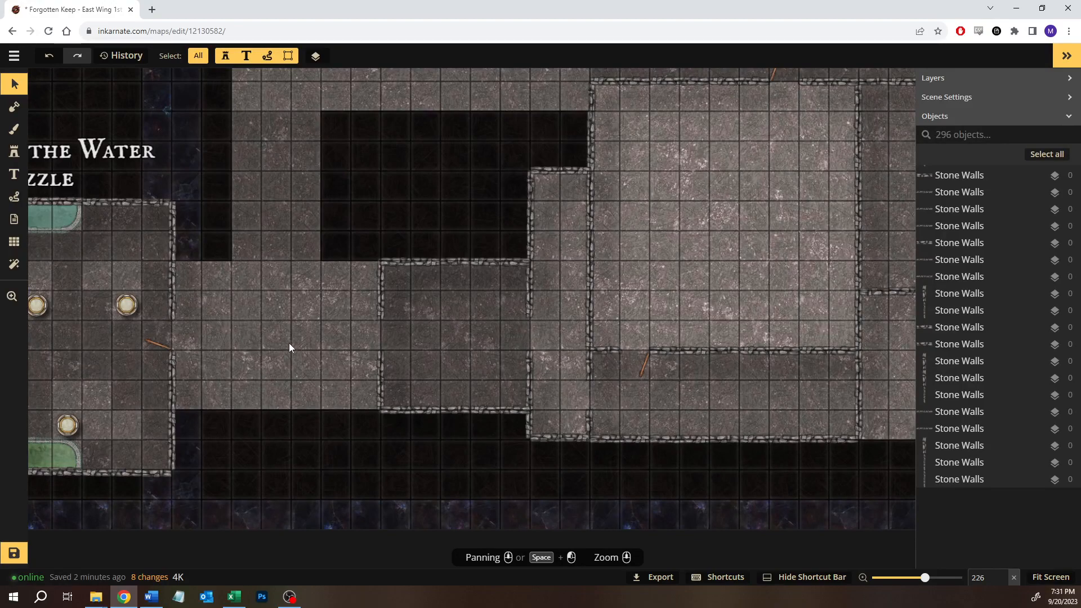
pyautogui.hotkey('ctrl', 'v')
pyautogui.moveTo(145, 398); pyautogui.dragTo(134, 476)
pyautogui.moveTo(236, 459); pyautogui.dragTo(259, 412)
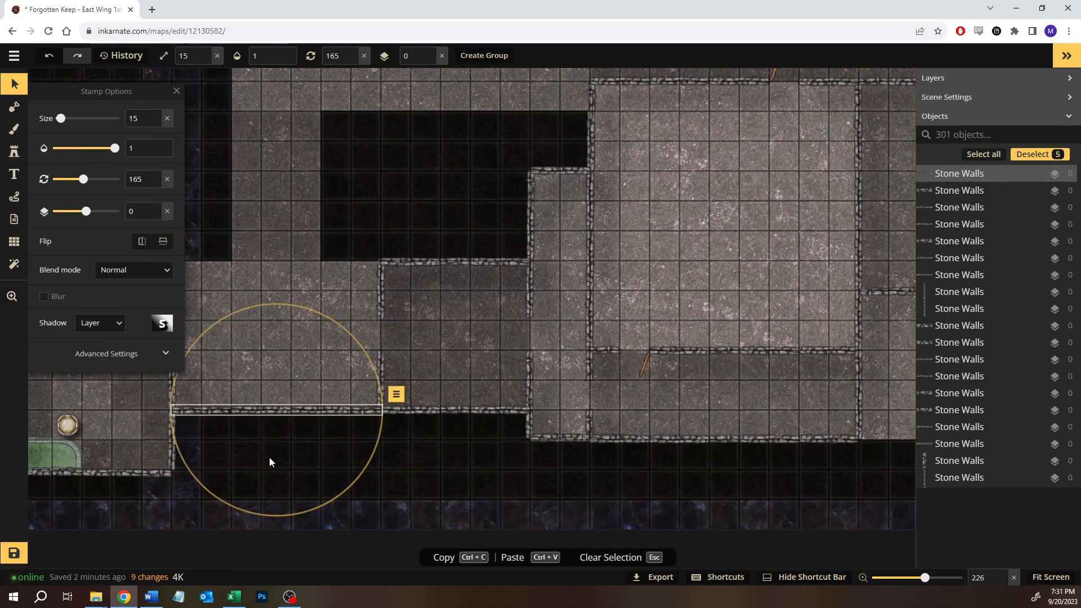
pyautogui.click(269, 458)
# Nudge the westernmost segments of the new south wall into line beside the water puzzle room
pyautogui.click(219, 414)
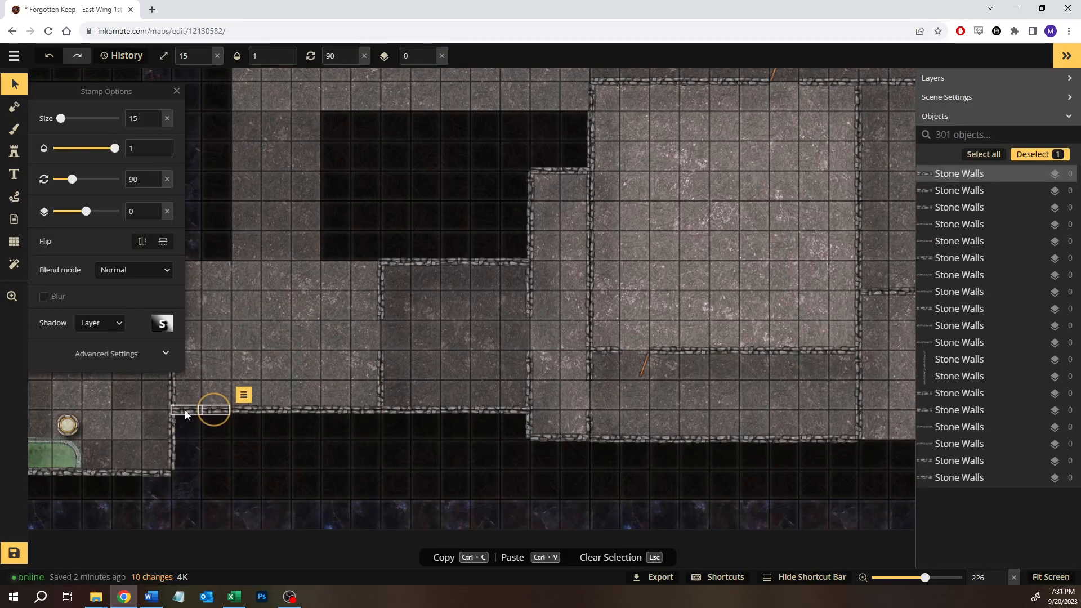
pyautogui.click(221, 389)
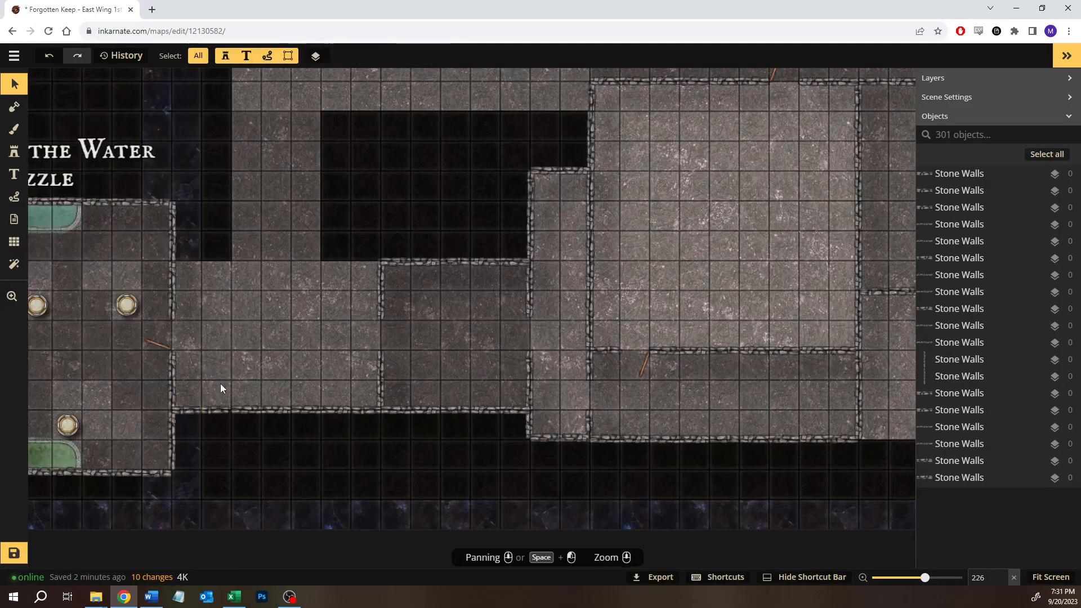
pyautogui.click(198, 422)
pyautogui.click(275, 319)
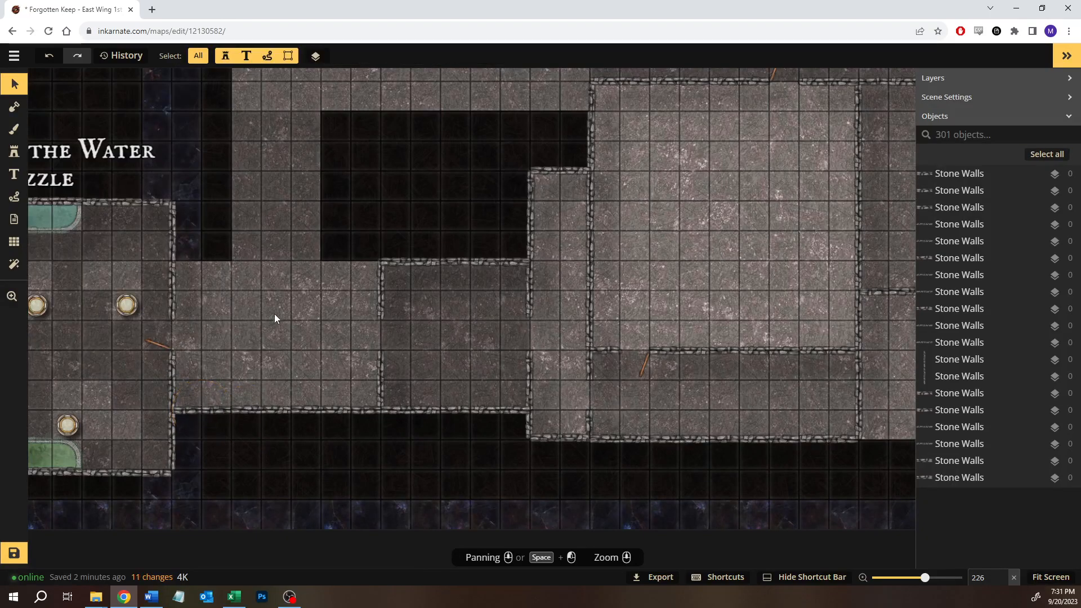
# Copy the five segments of that south wall and place them along the same area's north edge
pyautogui.moveTo(319, 220); pyautogui.dragTo(370, 234)
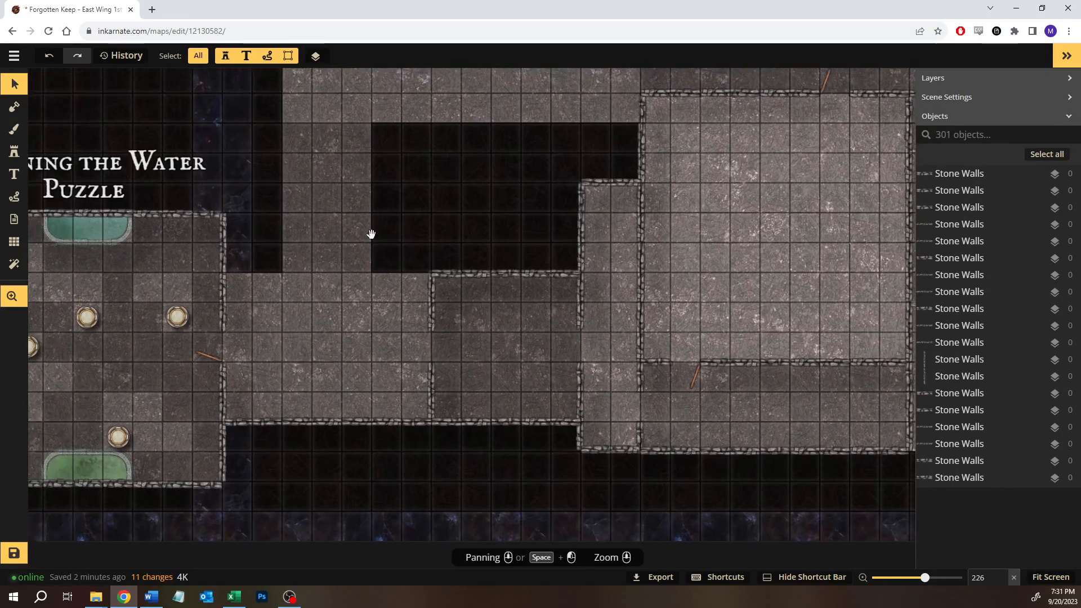
pyautogui.moveTo(240, 404); pyautogui.dragTo(411, 434)
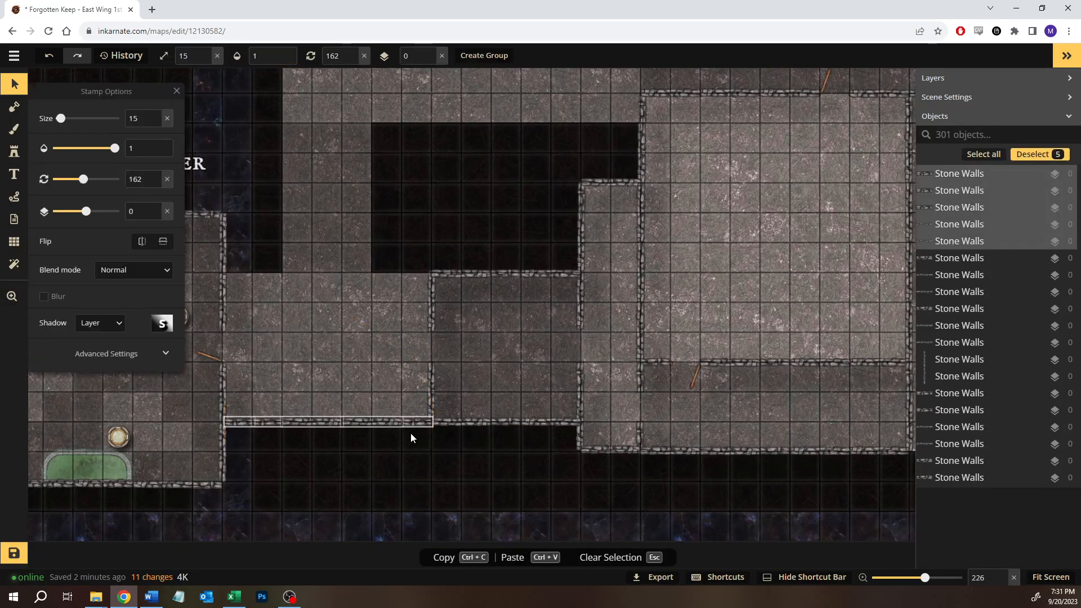
pyautogui.click(361, 331)
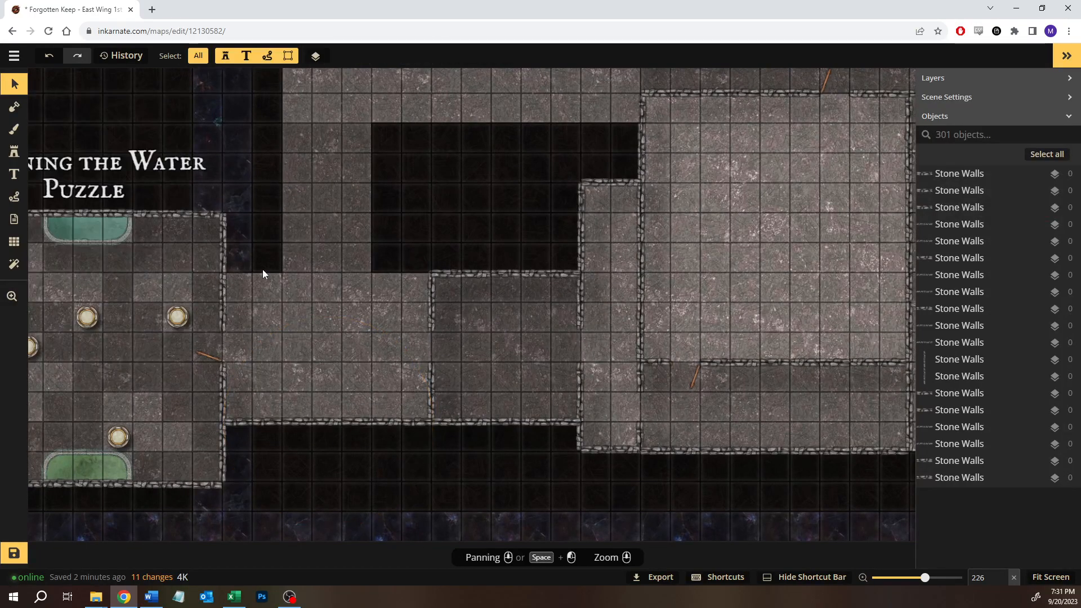
pyautogui.hotkey('ctrl', 'v')
pyautogui.moveTo(263, 273); pyautogui.dragTo(239, 273)
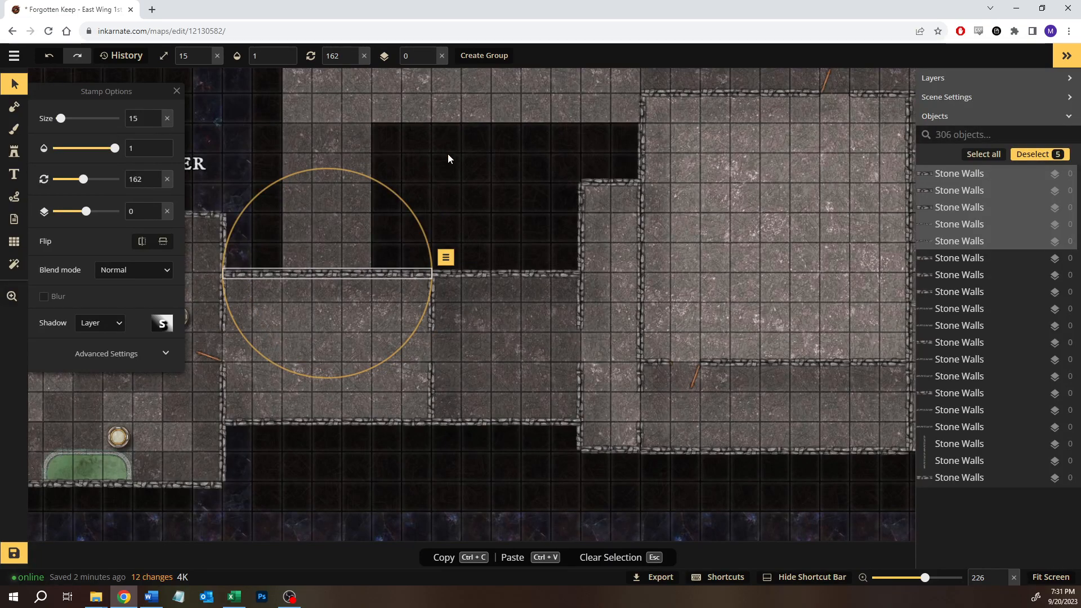
pyautogui.click(447, 154)
# Copy the small room's three north wall segments, rotate them vertically, and place them along the west edge of the corridor running north
pyautogui.moveTo(367, 184); pyautogui.dragTo(386, 311)
pyautogui.moveTo(464, 268); pyautogui.dragTo(280, 226)
pyautogui.moveTo(296, 269); pyautogui.dragTo(500, 258)
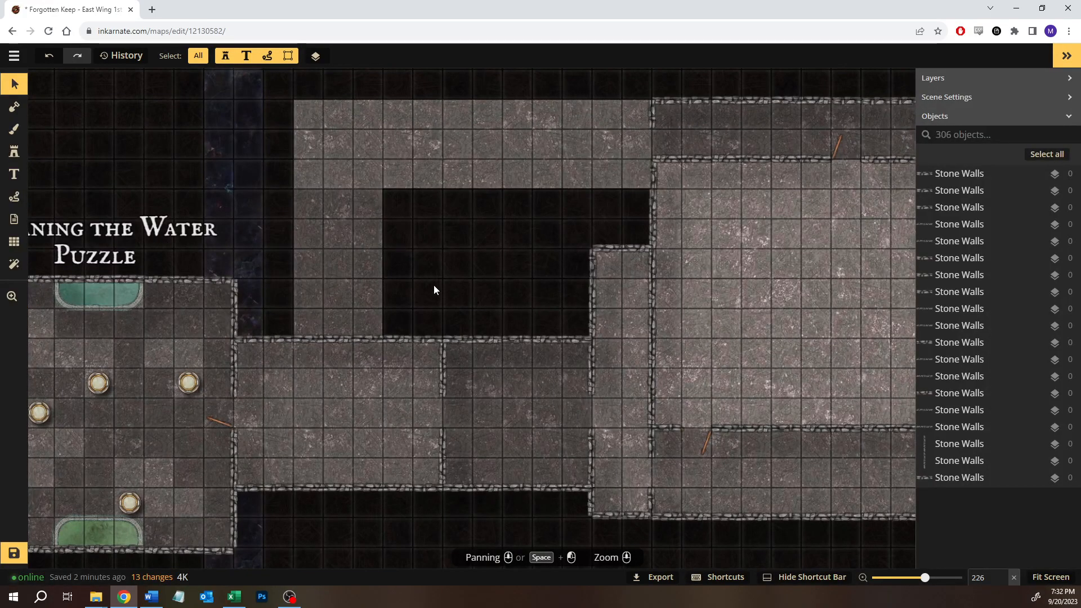
pyautogui.scroll(-1, 433, 288)
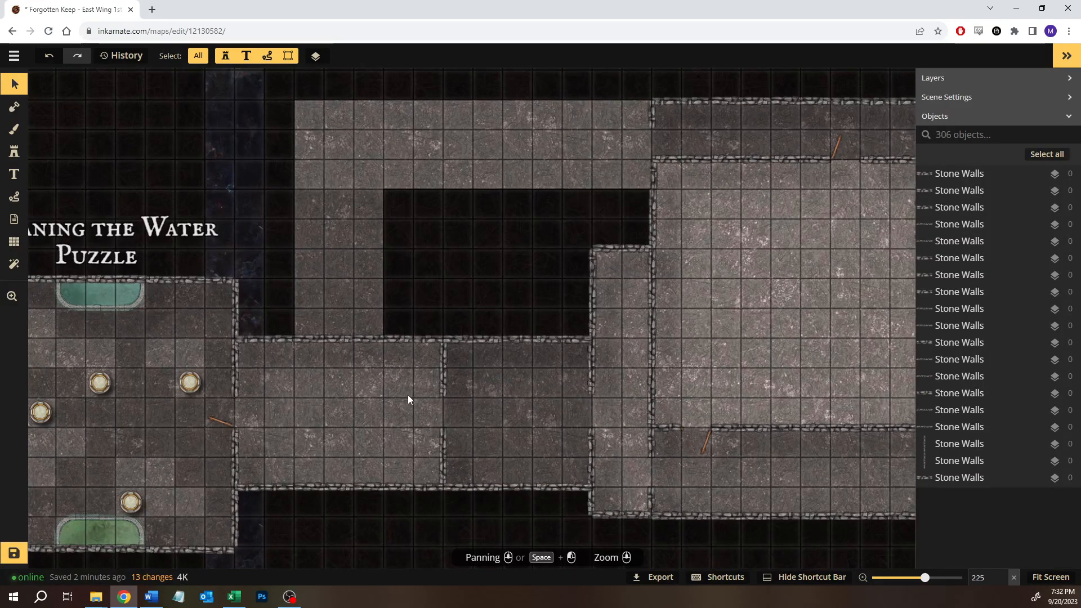
pyautogui.moveTo(459, 296); pyautogui.dragTo(583, 360)
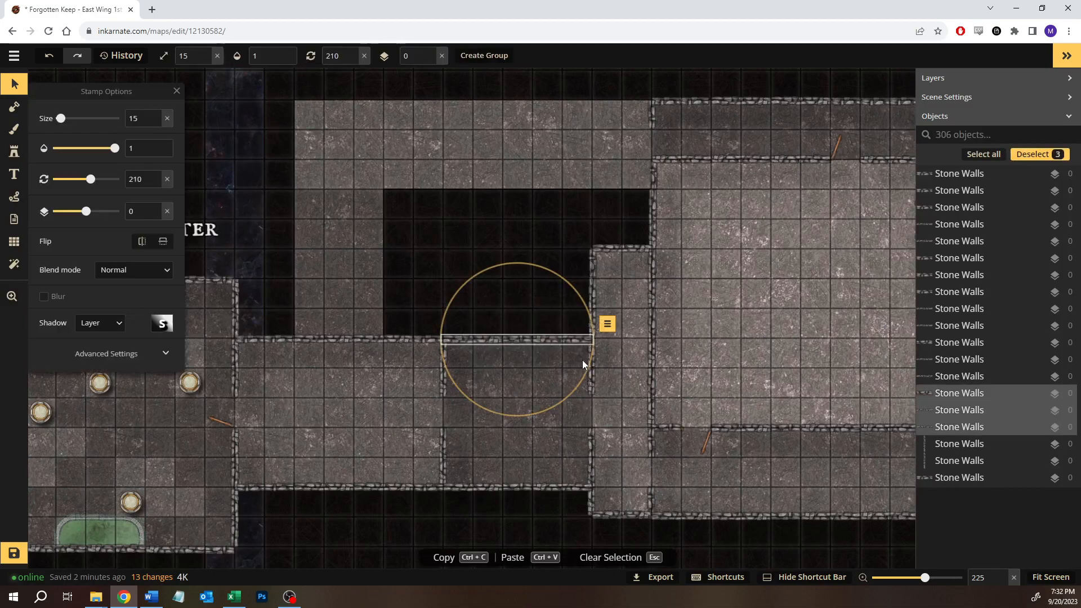
pyautogui.hotkey('ctrl', 'c')
pyautogui.hotkey('ctrl', 'v')
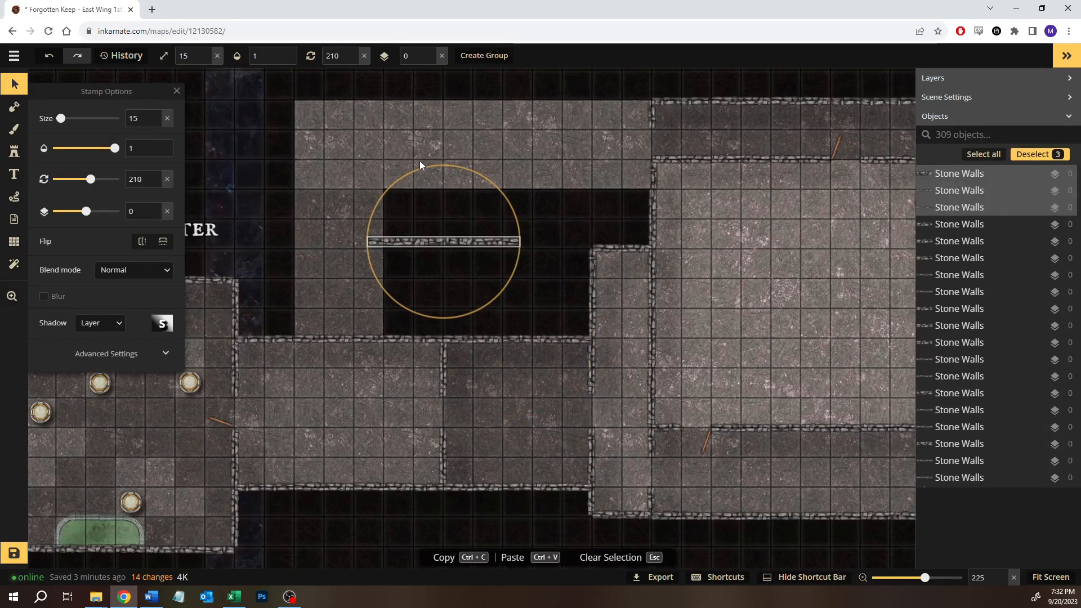
pyautogui.moveTo(422, 169); pyautogui.dragTo(295, 251)
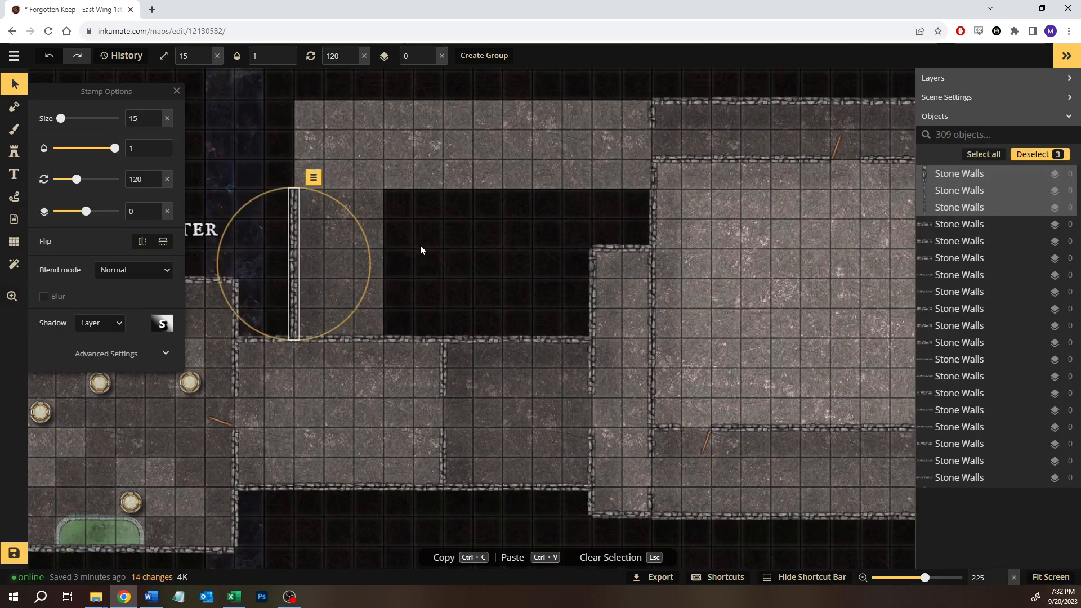
pyautogui.click(421, 244)
# Place a copy of the north-running corridor's three west wall segments vertically along that corridor's east edge
pyautogui.hotkey('ctrl', 'v')
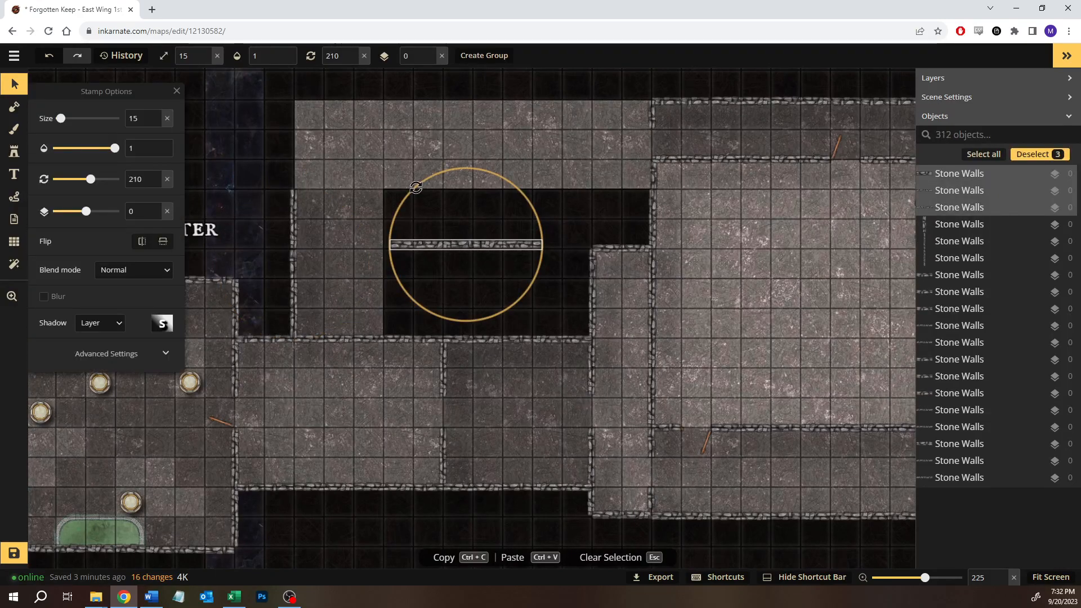
pyautogui.moveTo(416, 187); pyautogui.dragTo(442, 269)
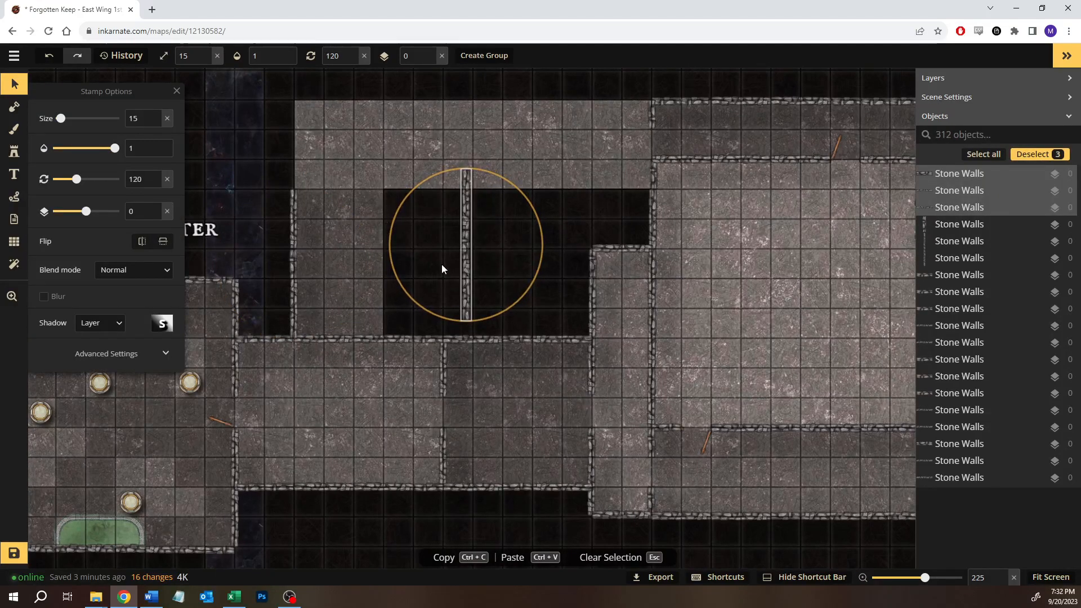
pyautogui.moveTo(466, 226); pyautogui.dragTo(386, 247)
pyautogui.press('Escape')
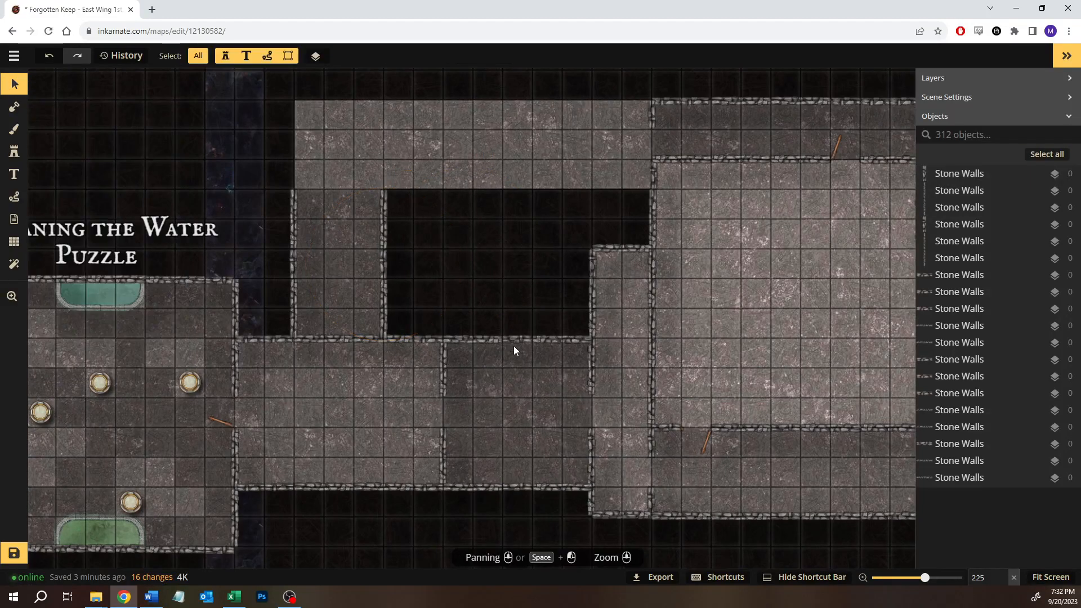
# Copy two single-tile segments from the large room's west wall line, rotate them horizontally, and align them across the corridor's north end, leaving a one-tile doorway
pyautogui.press('space')
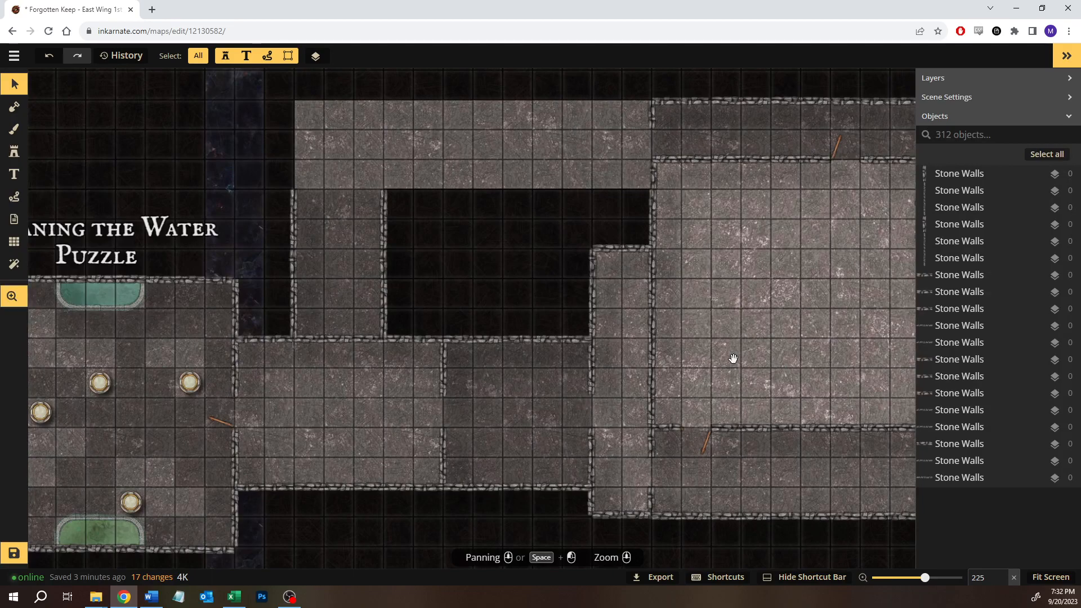
pyautogui.moveTo(732, 360); pyautogui.dragTo(363, 303)
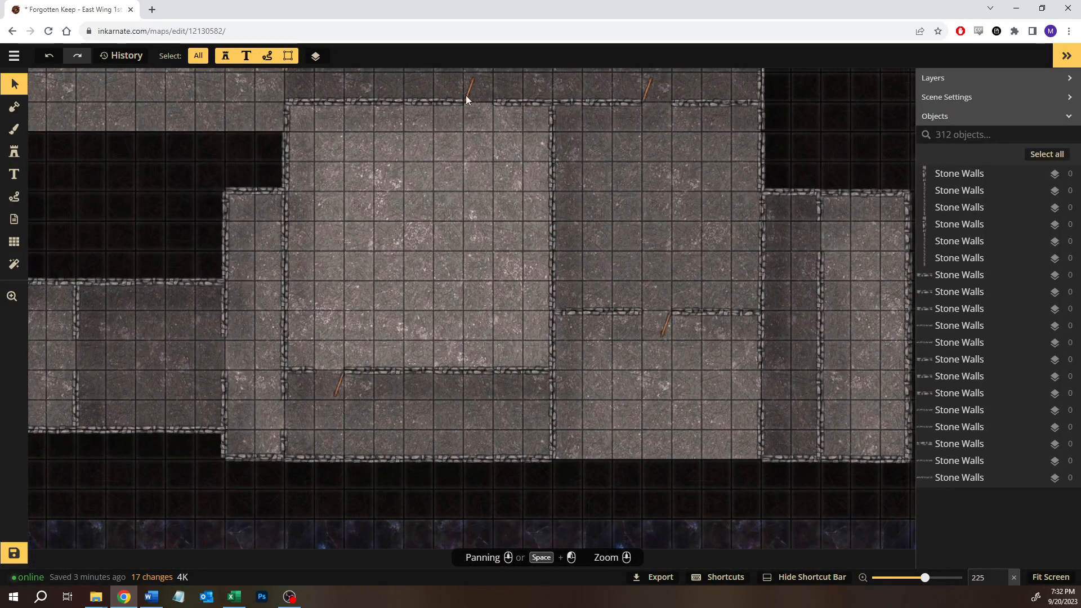
pyautogui.press('space')
pyautogui.moveTo(370, 241); pyautogui.dragTo(550, 307)
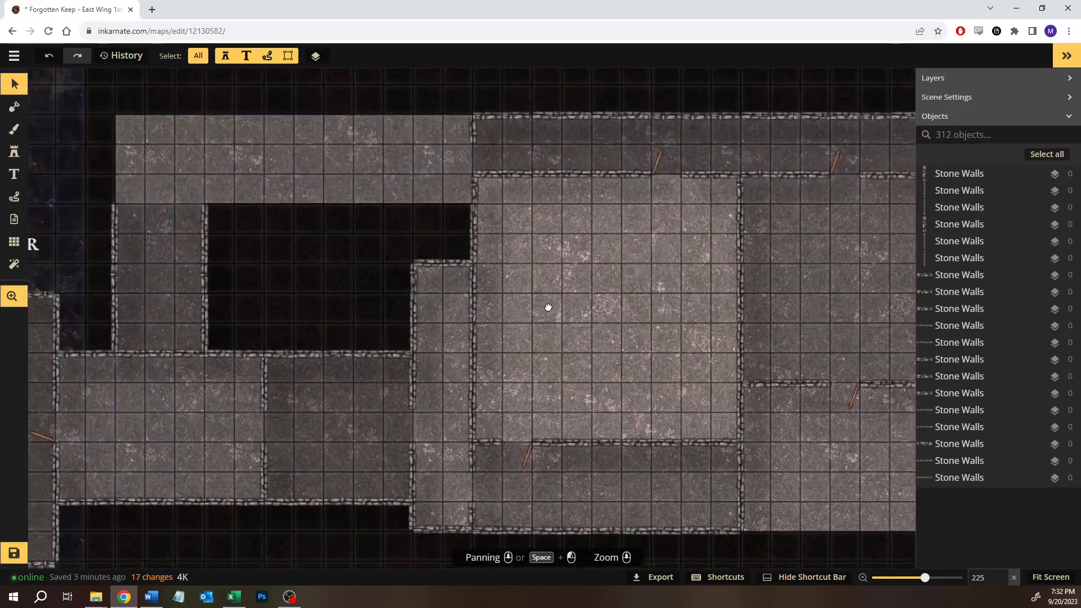
pyautogui.click(476, 194)
pyautogui.keyDown('shift'); pyautogui.click(475, 128); pyautogui.keyUp('shift')
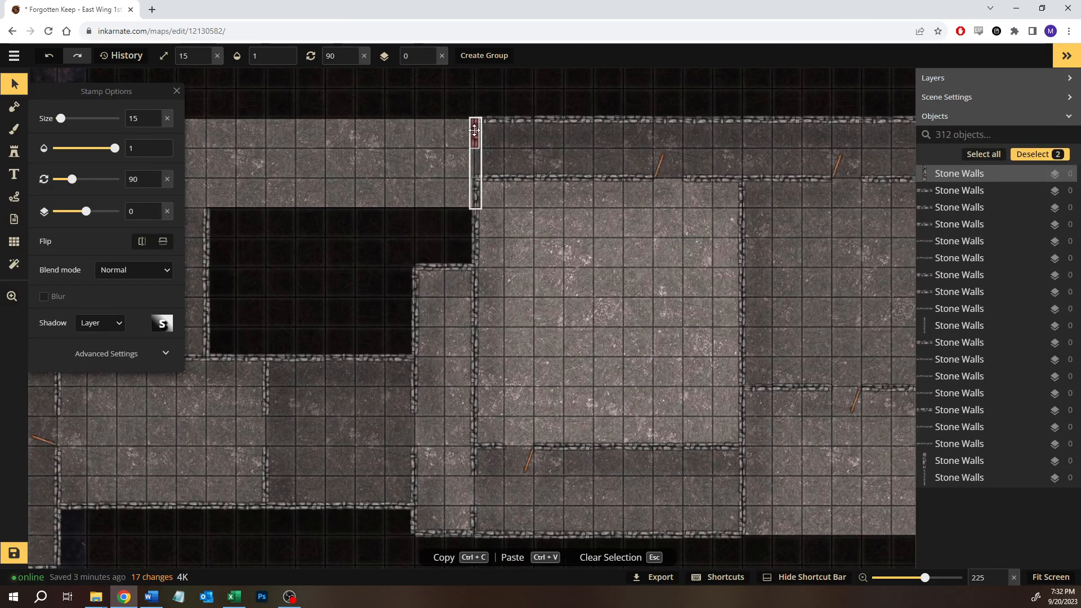
pyautogui.hotkey('ctrl', 'c')
pyautogui.hotkey('ctrl', 'v')
pyautogui.press('space')
pyautogui.moveTo(266, 193); pyautogui.dragTo(415, 316)
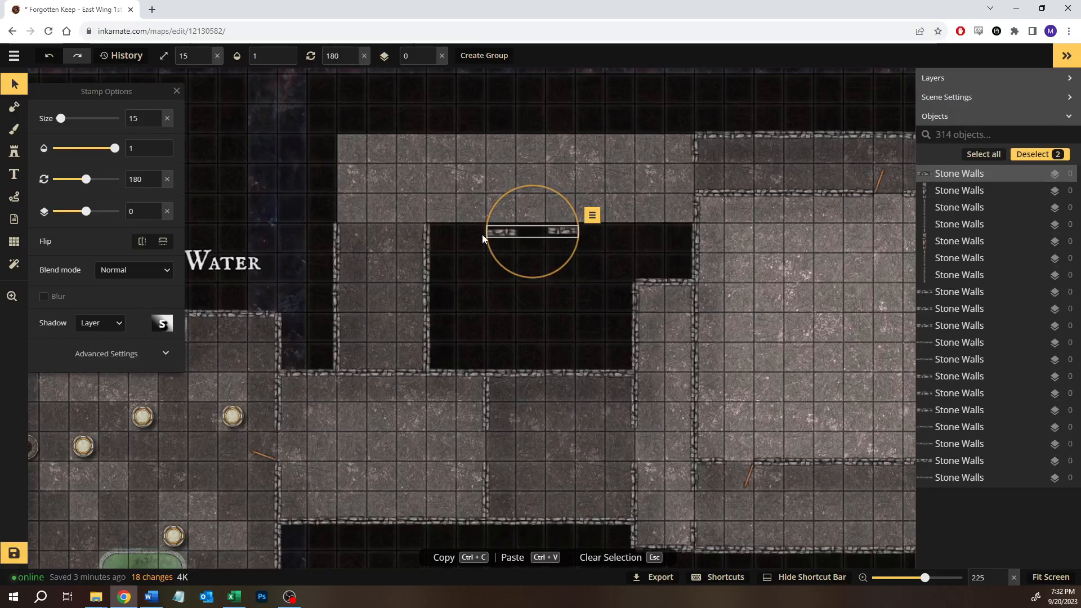
pyautogui.moveTo(499, 232); pyautogui.dragTo(349, 222)
pyautogui.press('Escape')
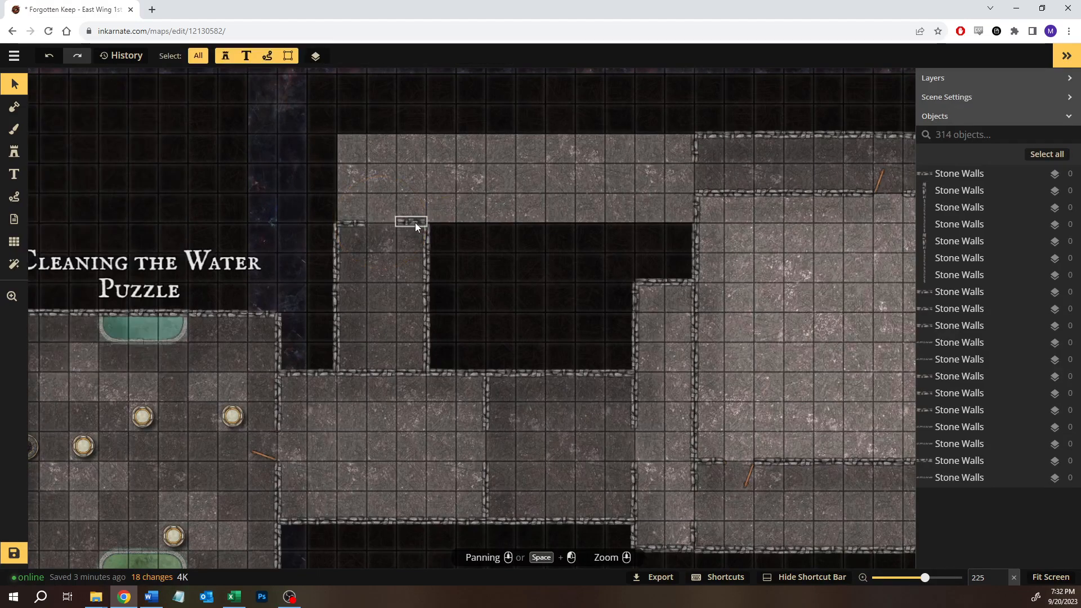
pyautogui.click(414, 222)
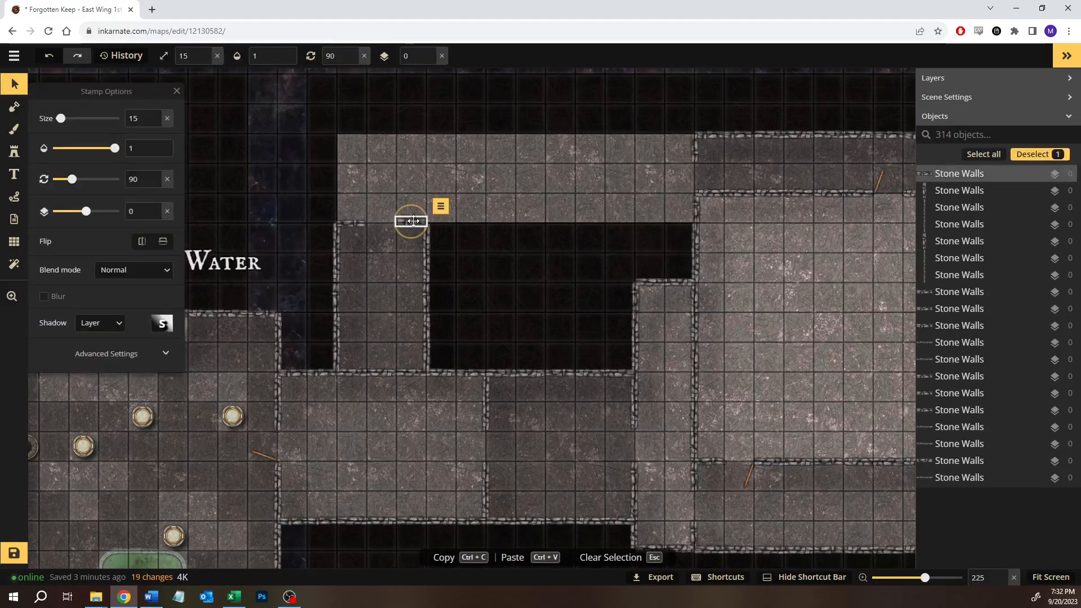
pyautogui.click(493, 246)
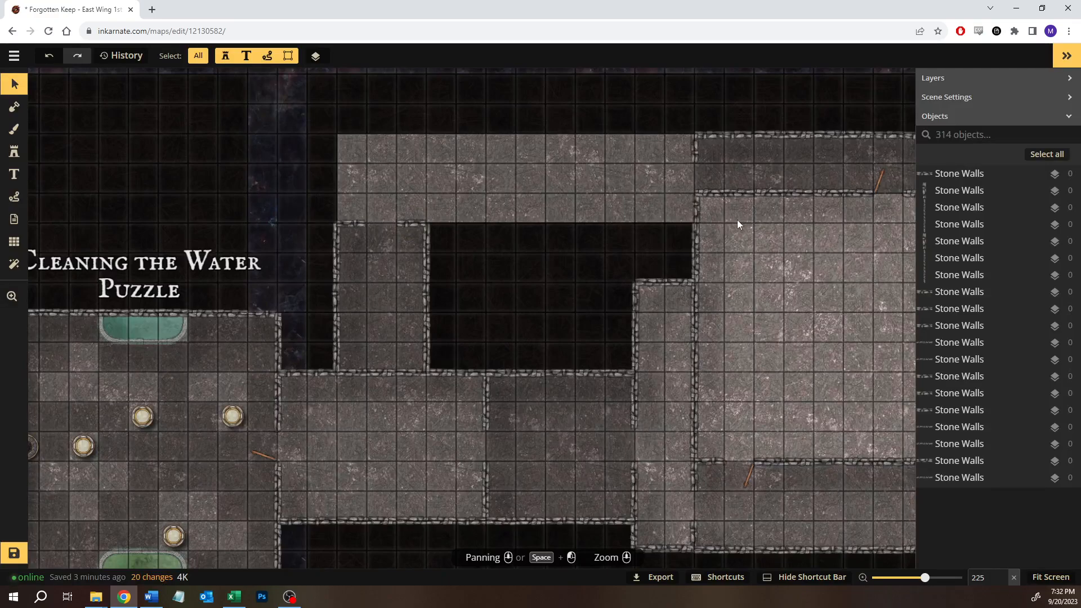
# Nudge the single-tile and two-tile segments at the north end of the large room's west wall into line
pyautogui.click(700, 210)
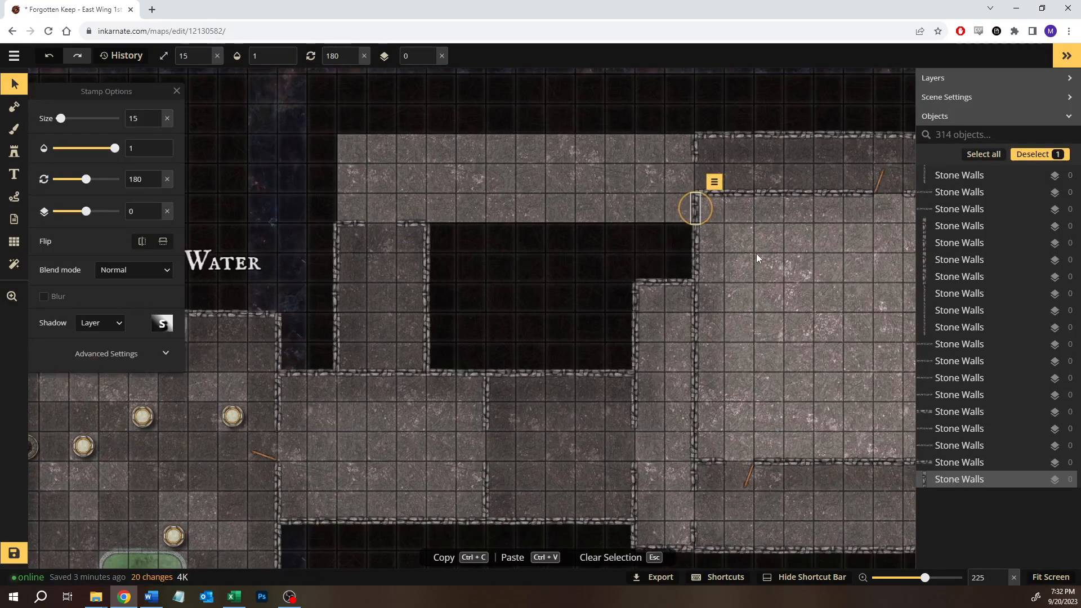
pyautogui.click(733, 274)
pyautogui.click(699, 251)
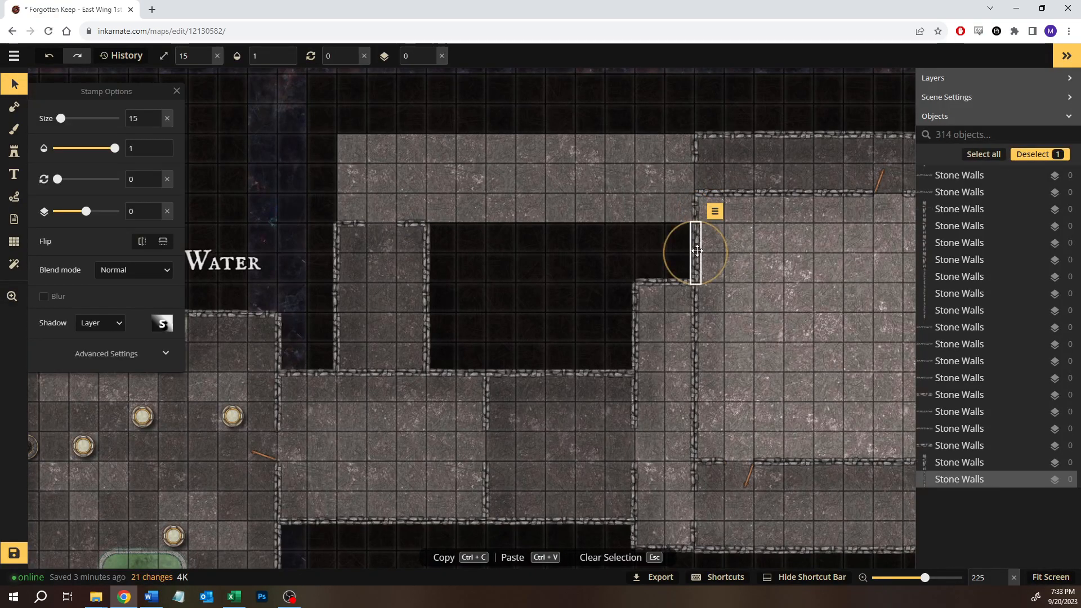
pyautogui.click(654, 220)
# Copy the two northernmost segments of the large room's west wall and place them along the west edge of the area north of the corridor
pyautogui.moveTo(576, 201); pyautogui.dragTo(604, 235)
pyautogui.moveTo(741, 249); pyautogui.dragTo(704, 304)
pyautogui.hotkey('ctrl', 'c')
pyautogui.hotkey('ctrl', 'v')
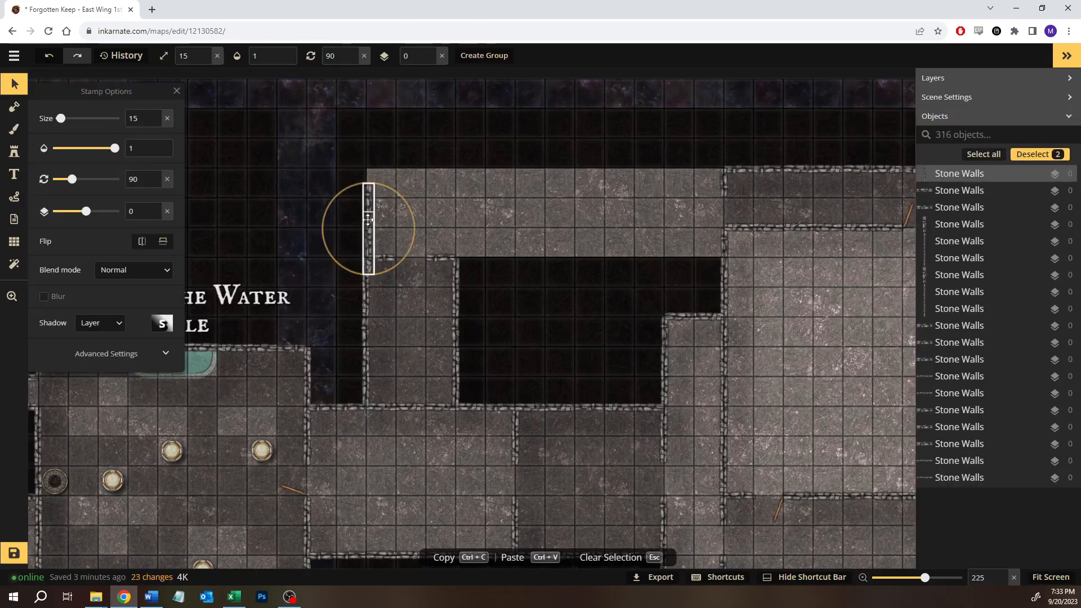
pyautogui.moveTo(365, 202); pyautogui.dragTo(372, 205)
pyautogui.press('Escape')
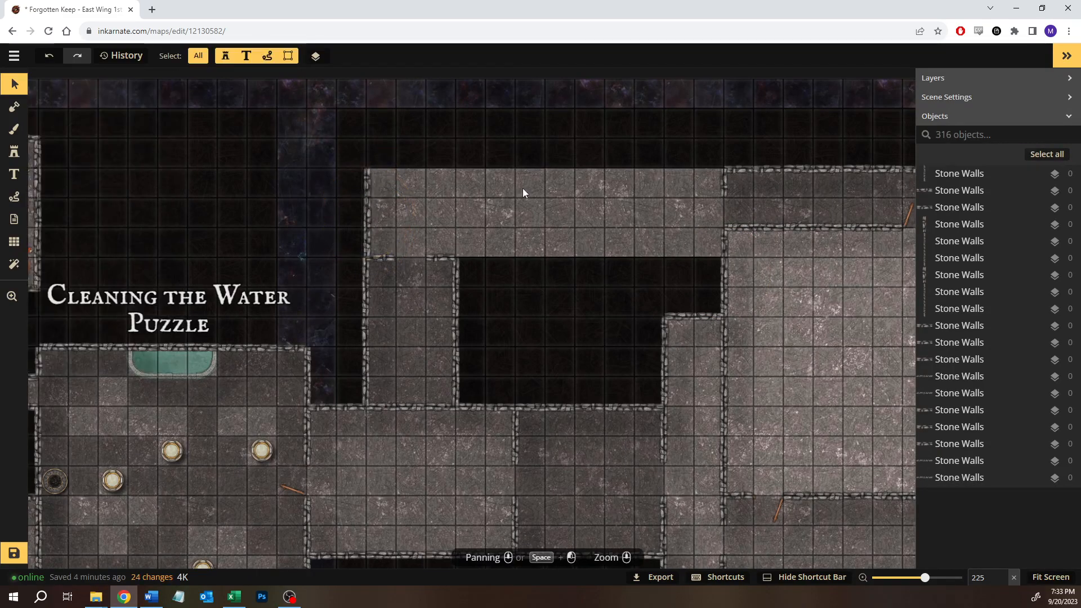
# Nudge the two new west wall segments of the northern area into line with the corridor wall below
pyautogui.moveTo(431, 155); pyautogui.dragTo(365, 236)
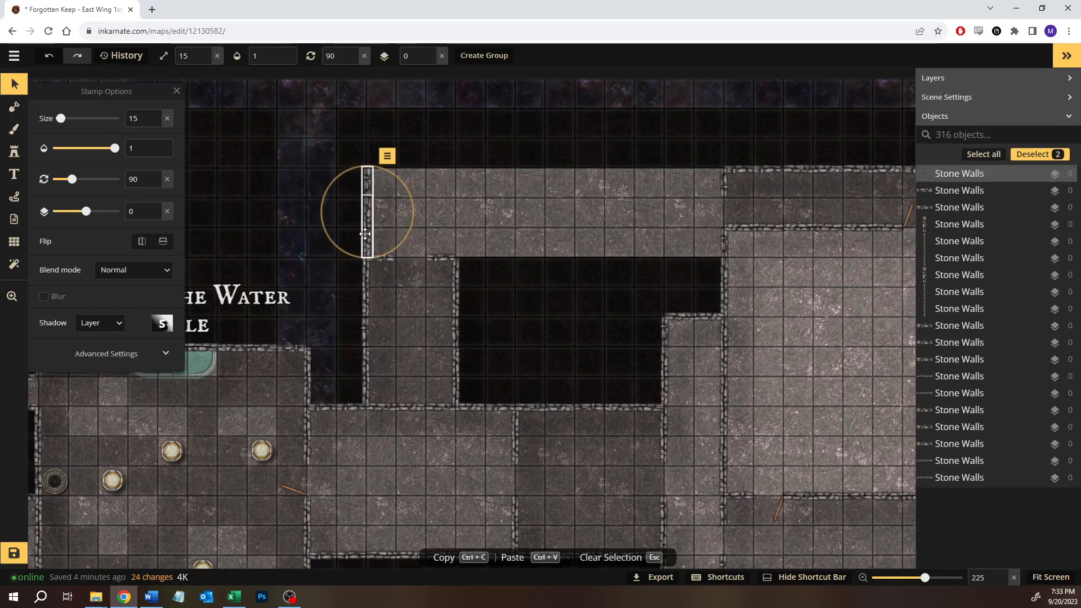
pyautogui.press('Escape')
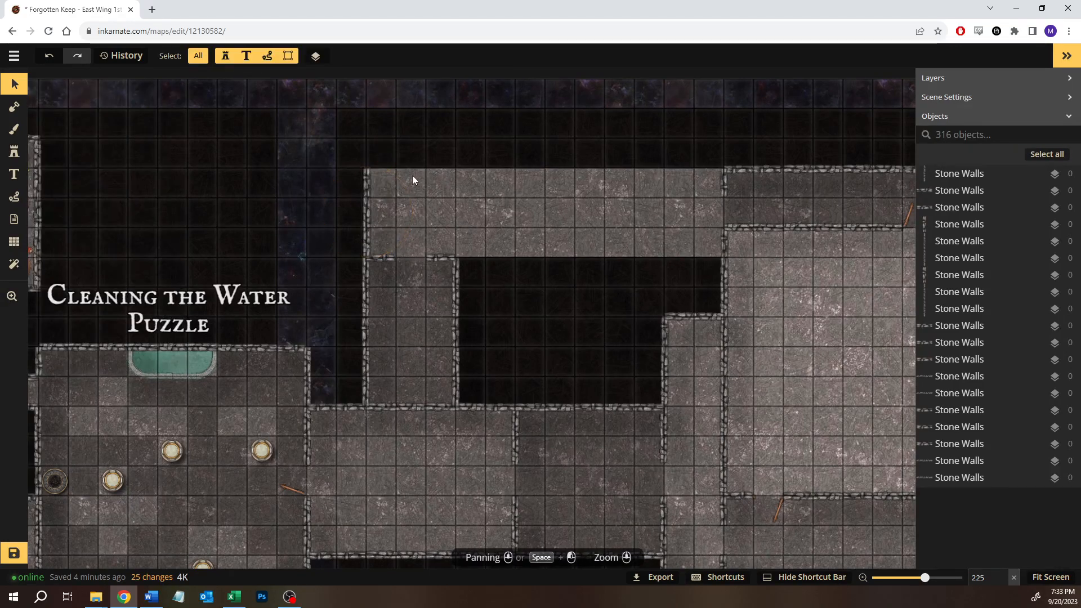
pyautogui.moveTo(413, 178); pyautogui.dragTo(357, 236)
pyautogui.press('Escape')
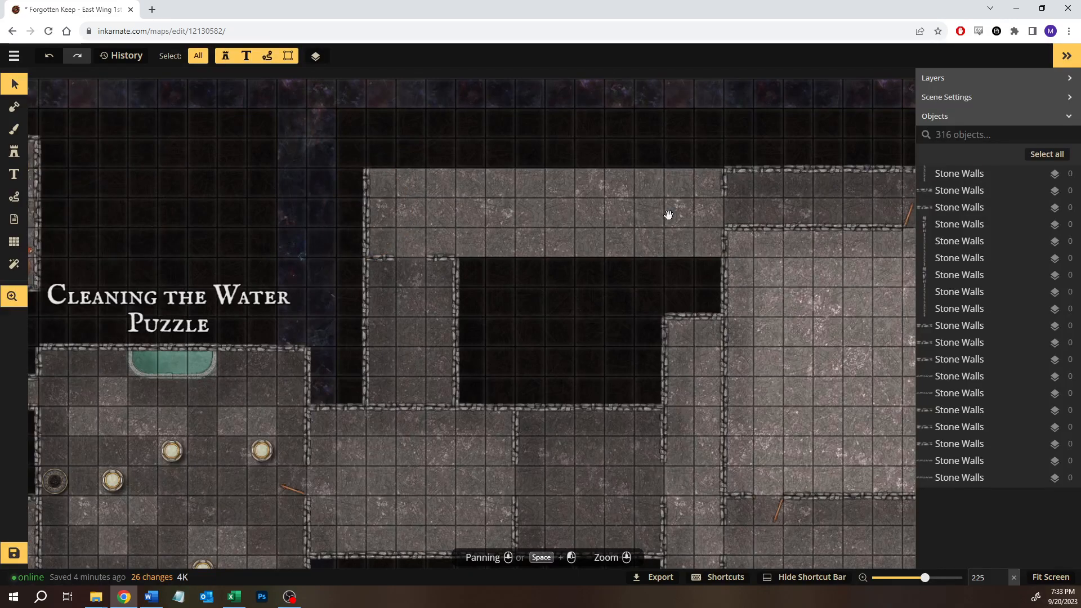
# Copy the nine north wall segments above the large room and place them just above the open area to its west
pyautogui.moveTo(668, 214); pyautogui.dragTo(589, 229)
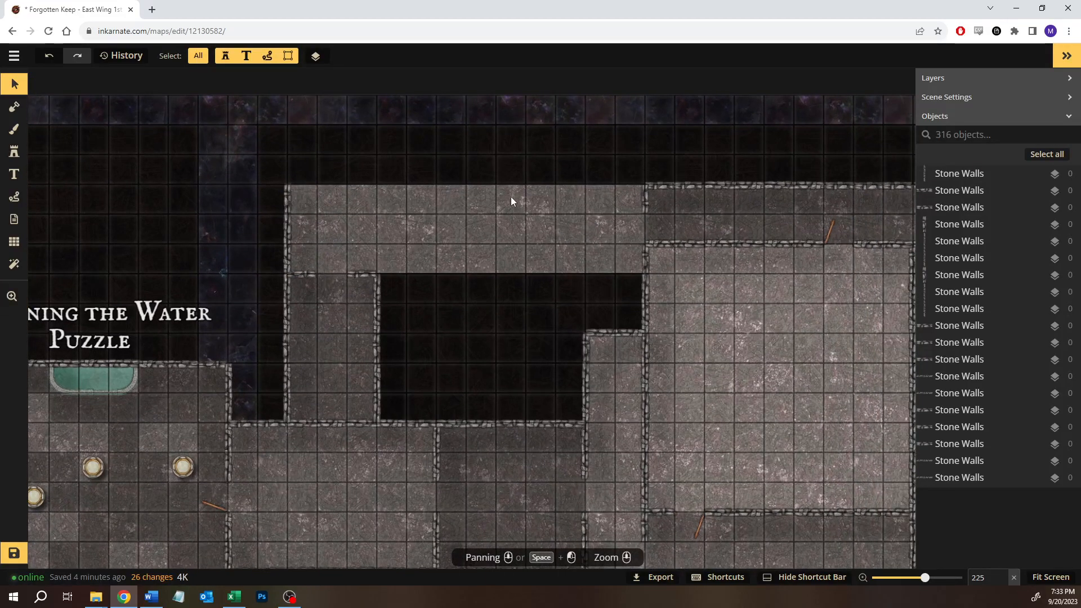
pyautogui.moveTo(611, 198); pyautogui.dragTo(338, 235)
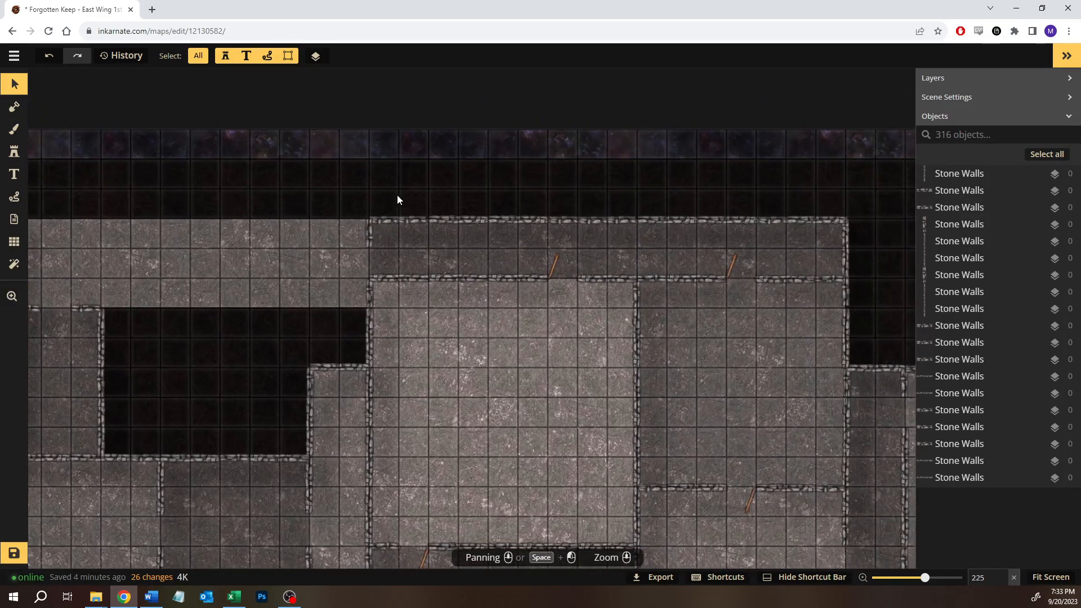
pyautogui.moveTo(394, 199); pyautogui.dragTo(731, 236)
pyautogui.click(283, 215)
pyautogui.press('space')
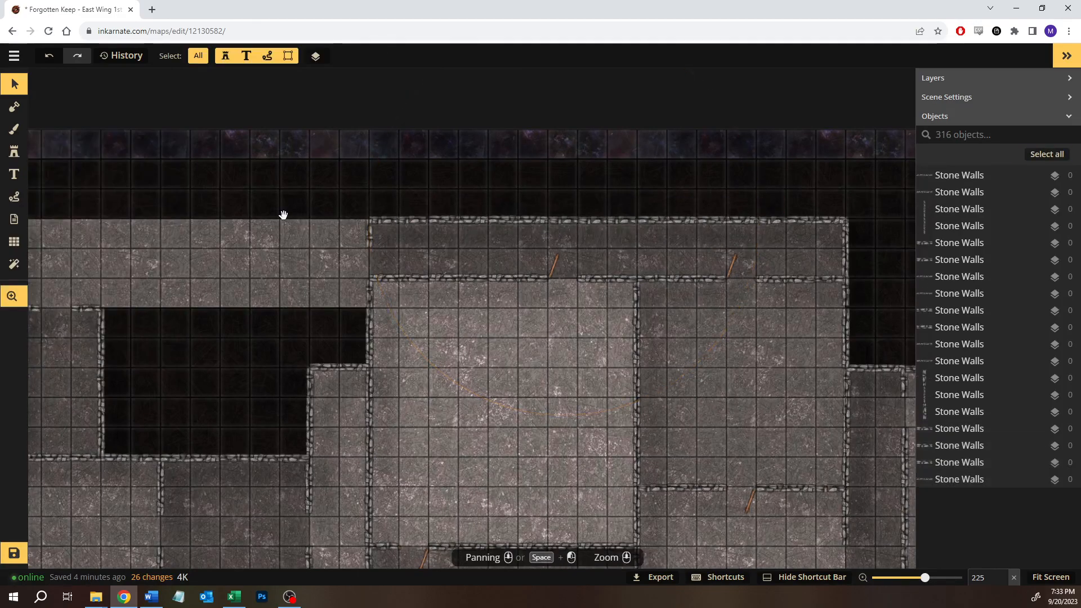
pyautogui.moveTo(283, 215); pyautogui.dragTo(480, 225)
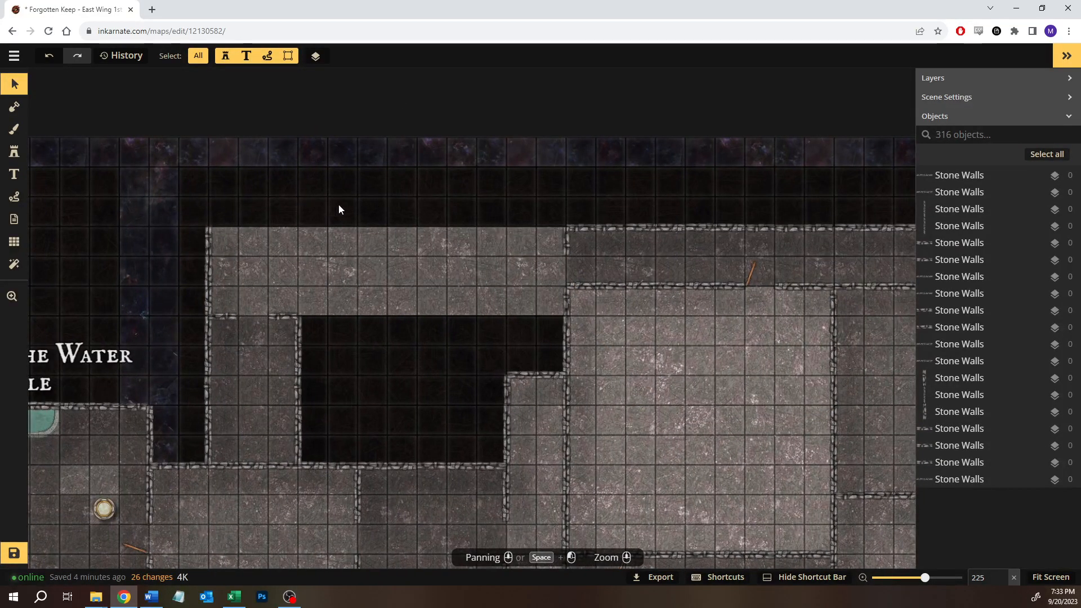
pyautogui.hotkey('ctrl', 'v')
pyautogui.moveTo(363, 196); pyautogui.dragTo(275, 193)
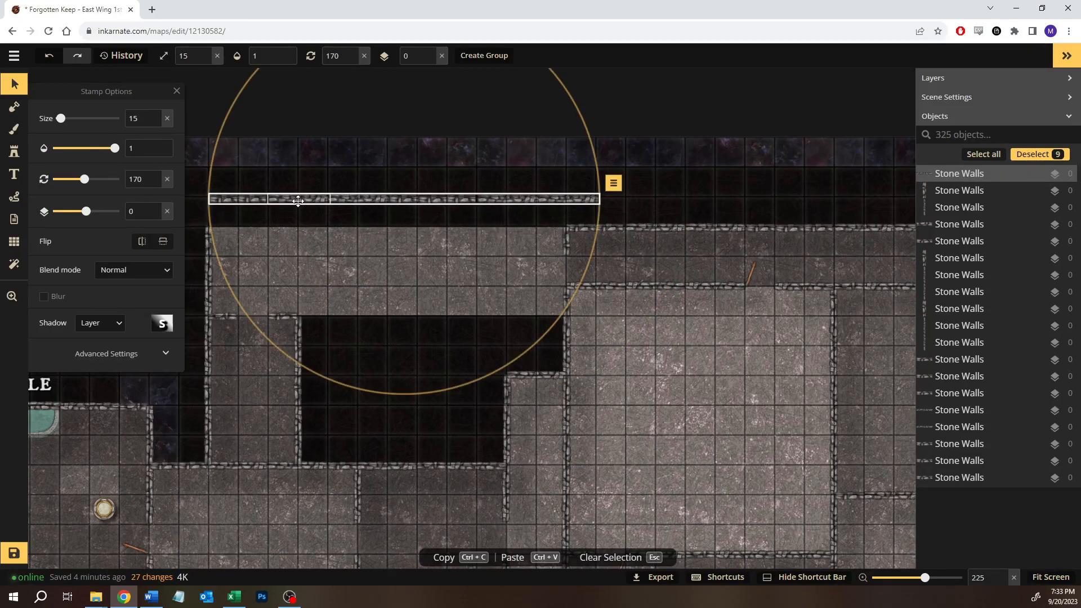
# Delete the single-tile segment in the middle of the copied wall and shift the four segments east of it westward to close the gap
pyautogui.click(410, 200)
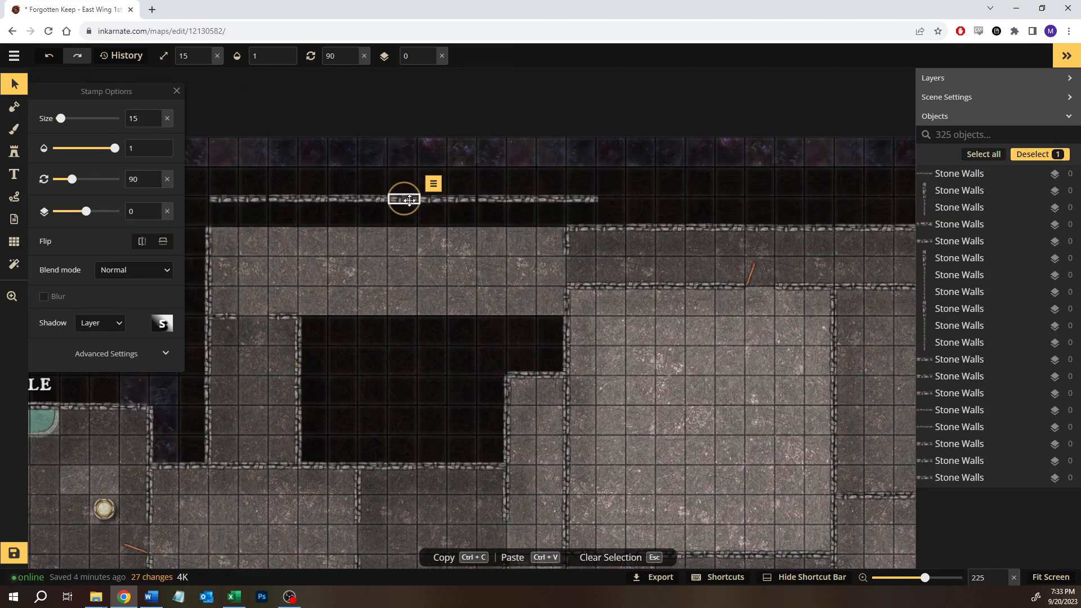
pyautogui.press('Delete')
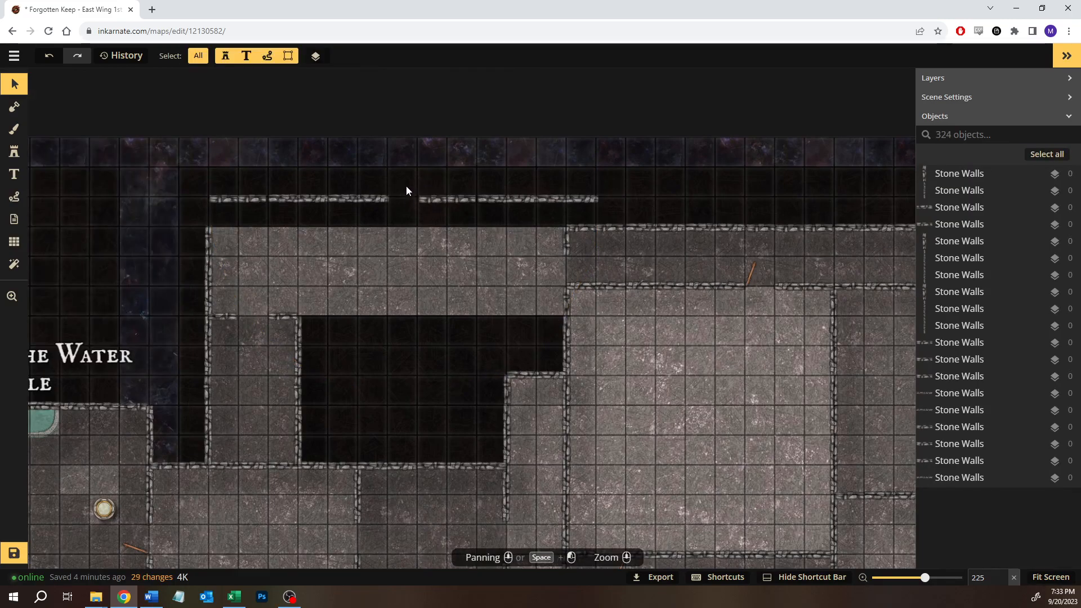
pyautogui.moveTo(406, 191); pyautogui.dragTo(545, 194)
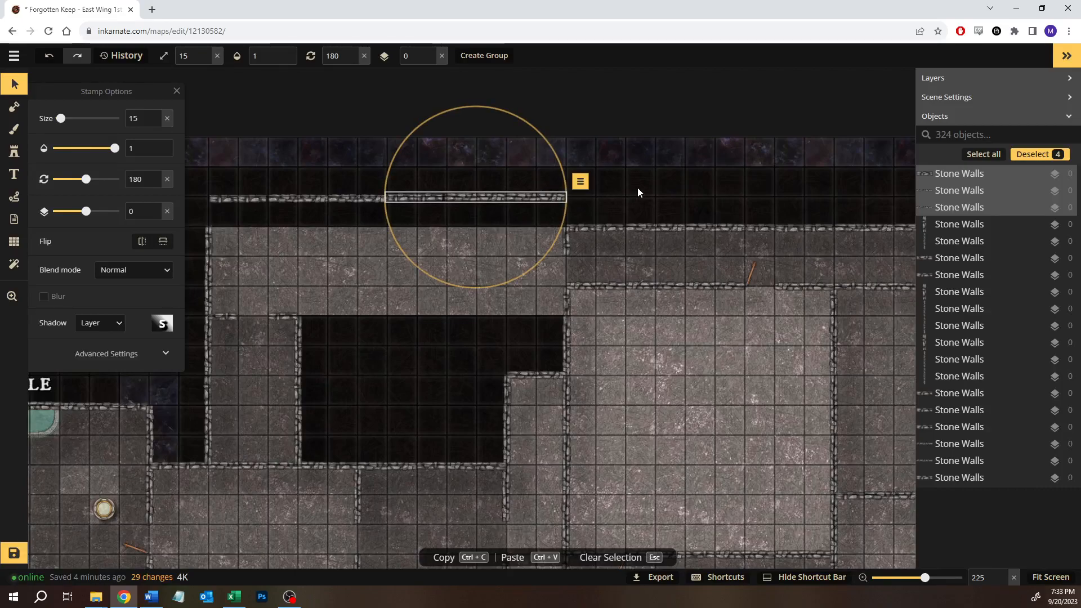
pyautogui.click(638, 192)
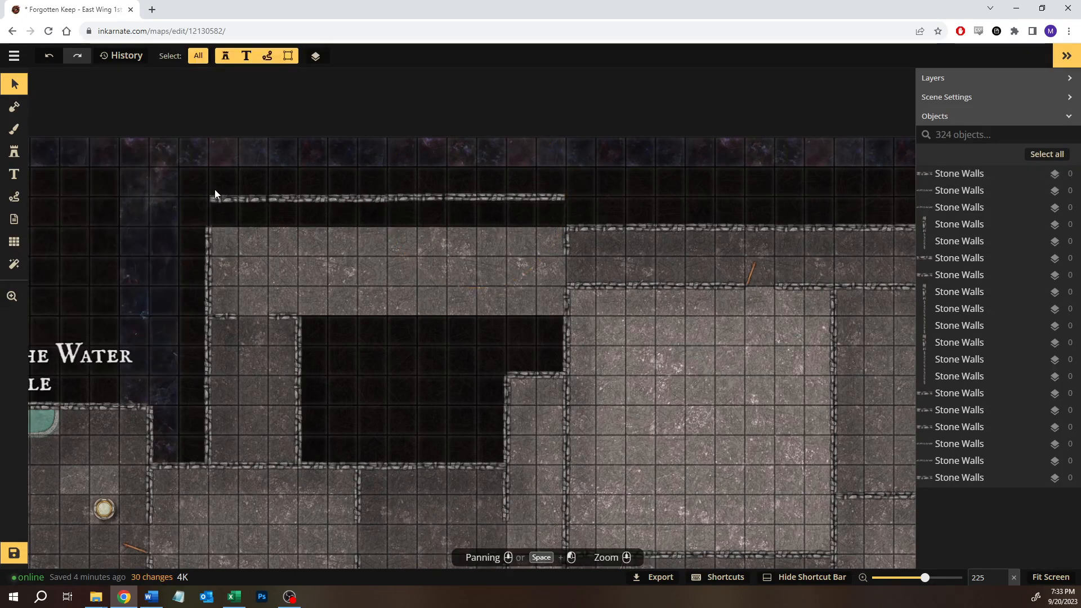
# Move the eight remaining segments onto the northern area's north edge and nudge the two westernmost ones into line
pyautogui.moveTo(212, 188); pyautogui.dragTo(552, 231)
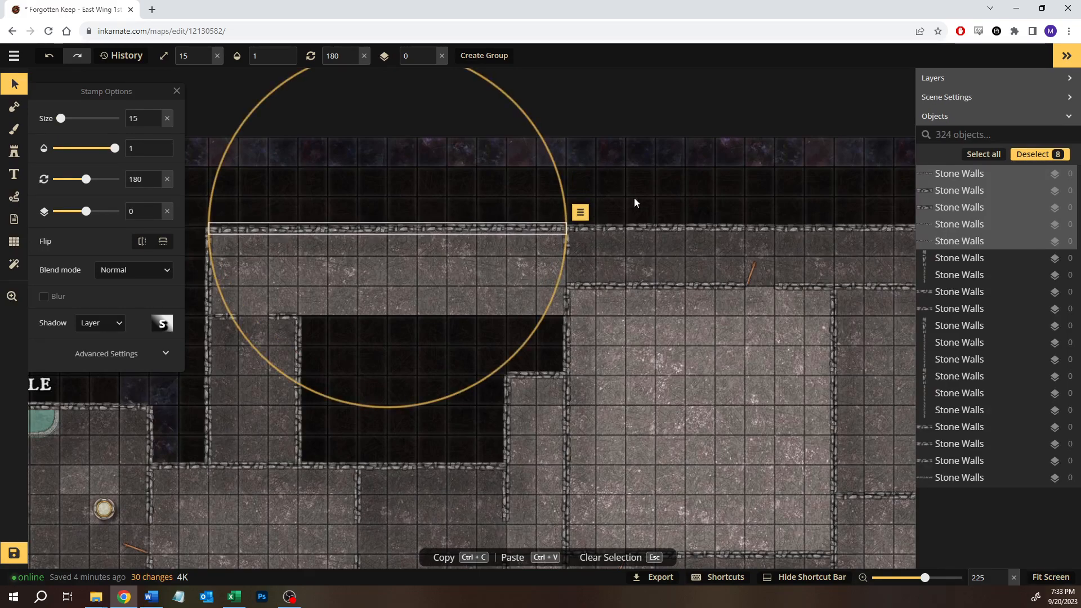
pyautogui.click(517, 215)
pyautogui.moveTo(589, 232); pyautogui.dragTo(252, 234)
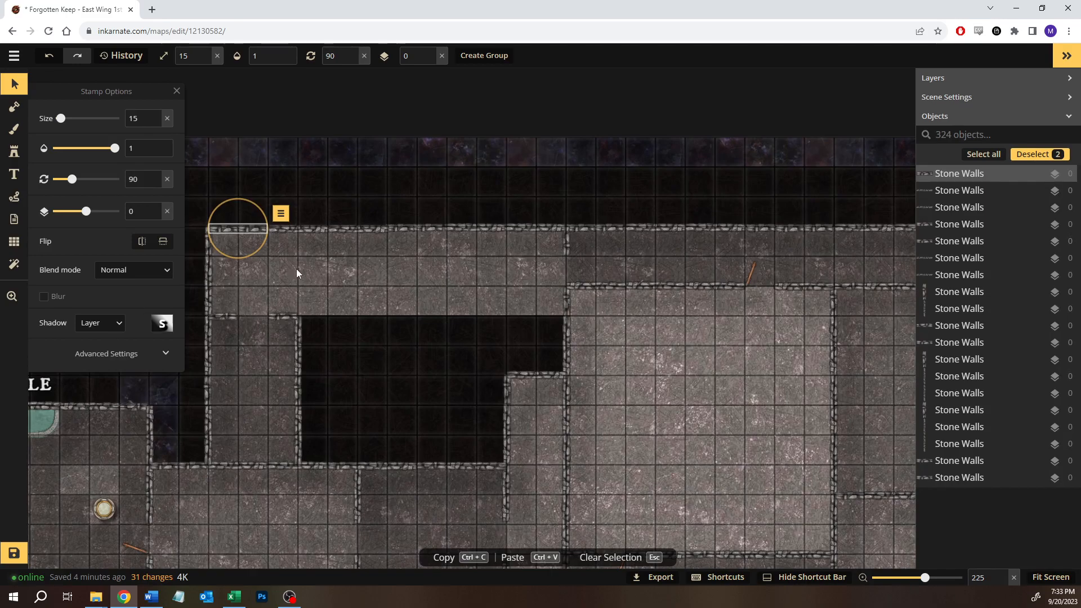
pyautogui.click(285, 212)
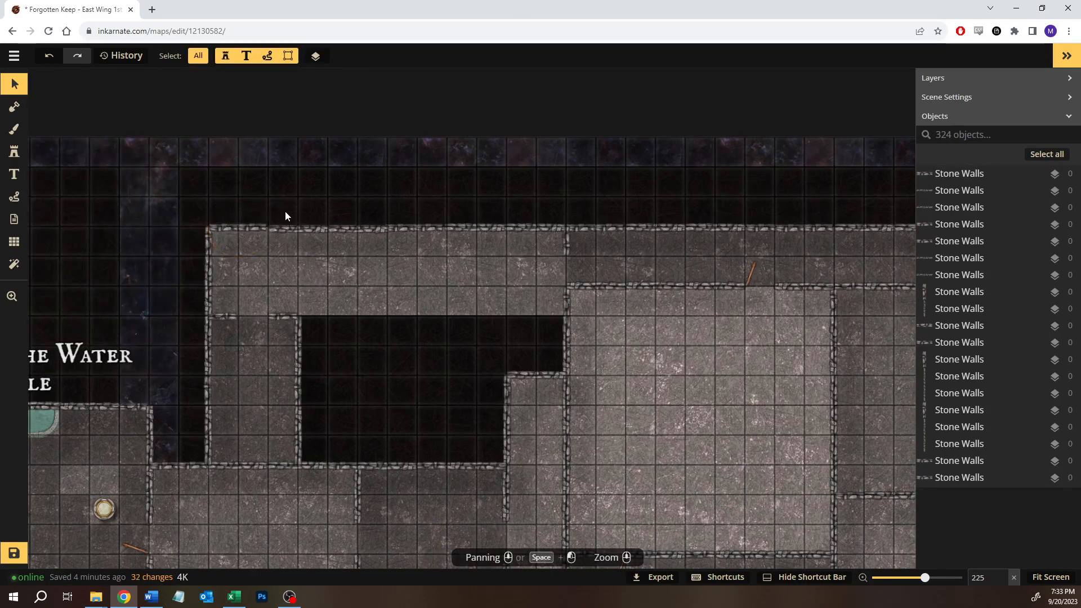
# Nudge individual segments in the western half of the northern area's new north wall so they line up evenly
pyautogui.click(349, 264)
pyautogui.click(360, 260)
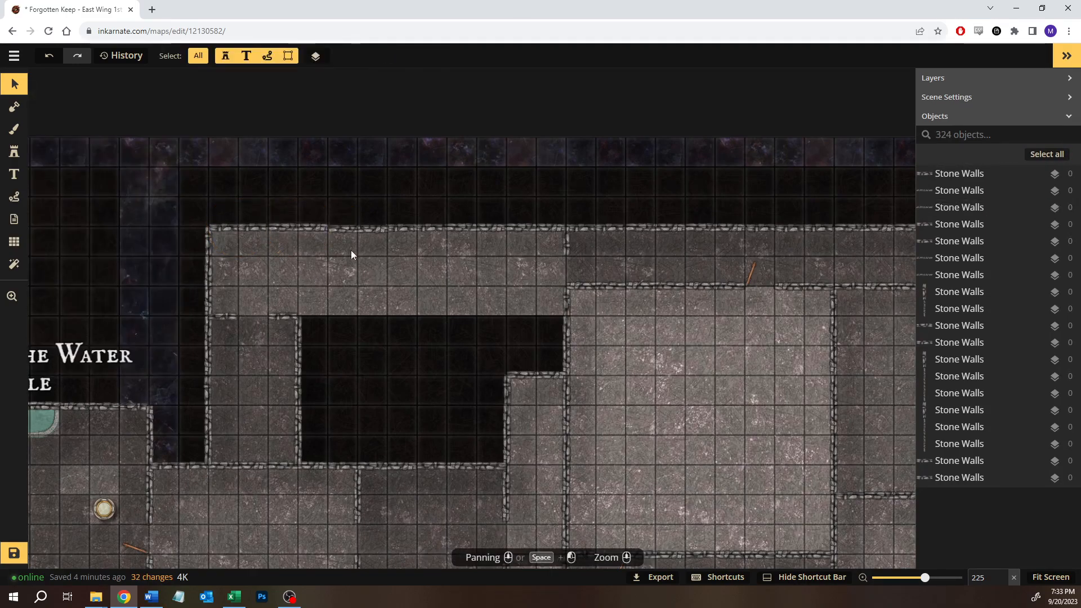
pyautogui.click(249, 226)
pyautogui.click(250, 247)
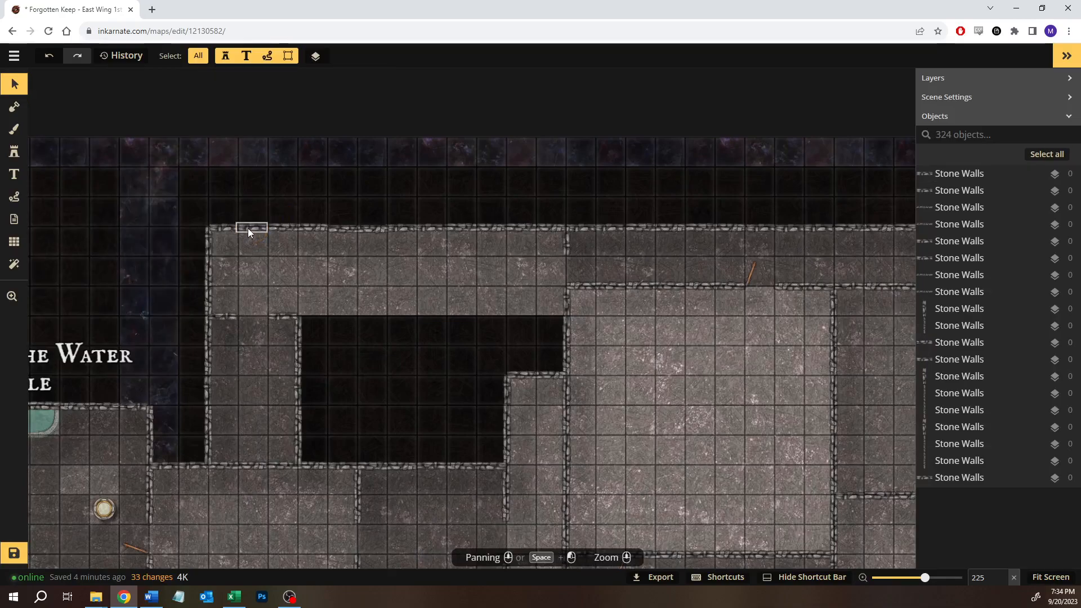
pyautogui.click(248, 229)
pyautogui.click(250, 270)
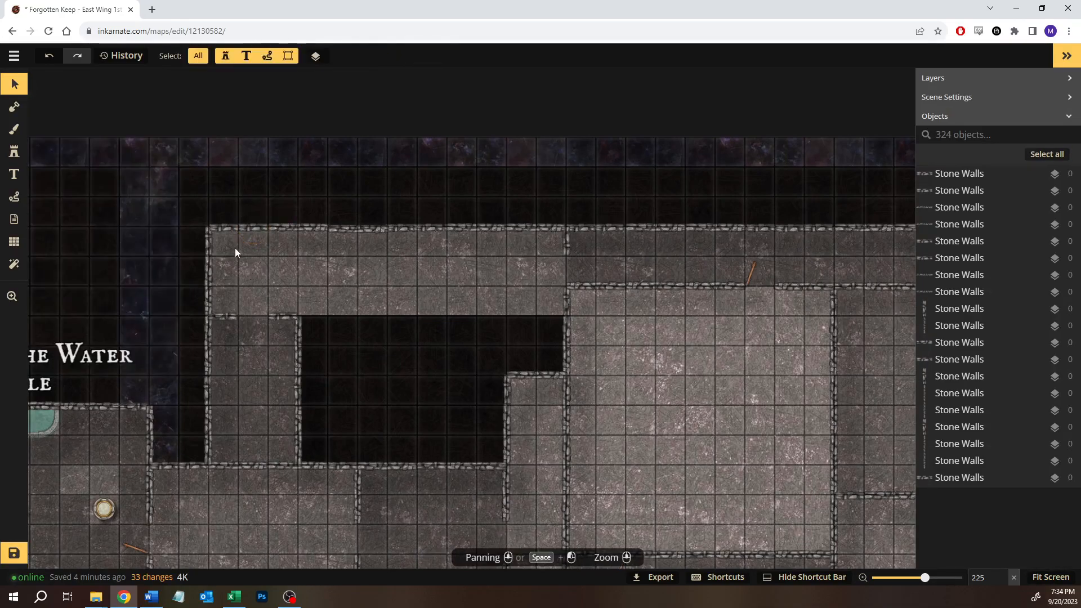
pyautogui.click(360, 227)
pyautogui.click(410, 241)
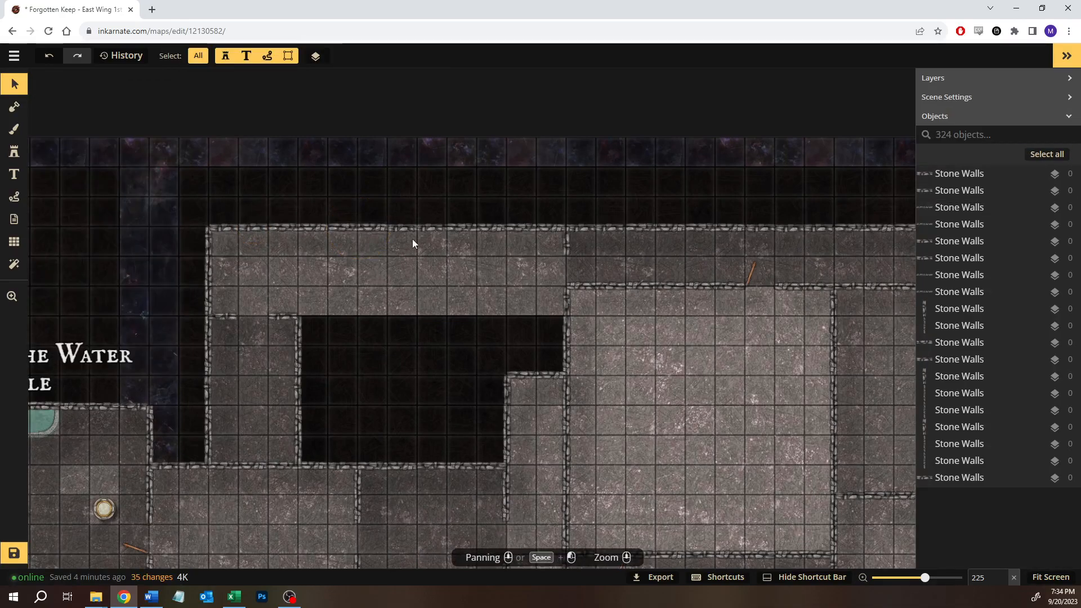
pyautogui.click(401, 228)
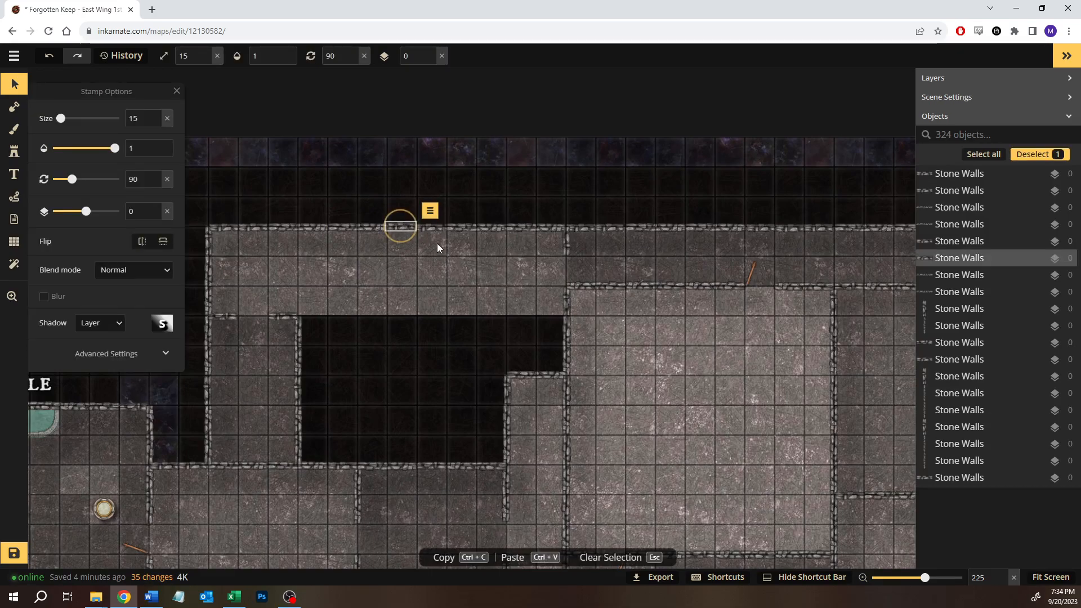
# Nudge the remaining segments of the northern area's north wall, working eastward, so the whole row lines up evenly
pyautogui.click(437, 243)
pyautogui.click(400, 228)
pyautogui.click(437, 227)
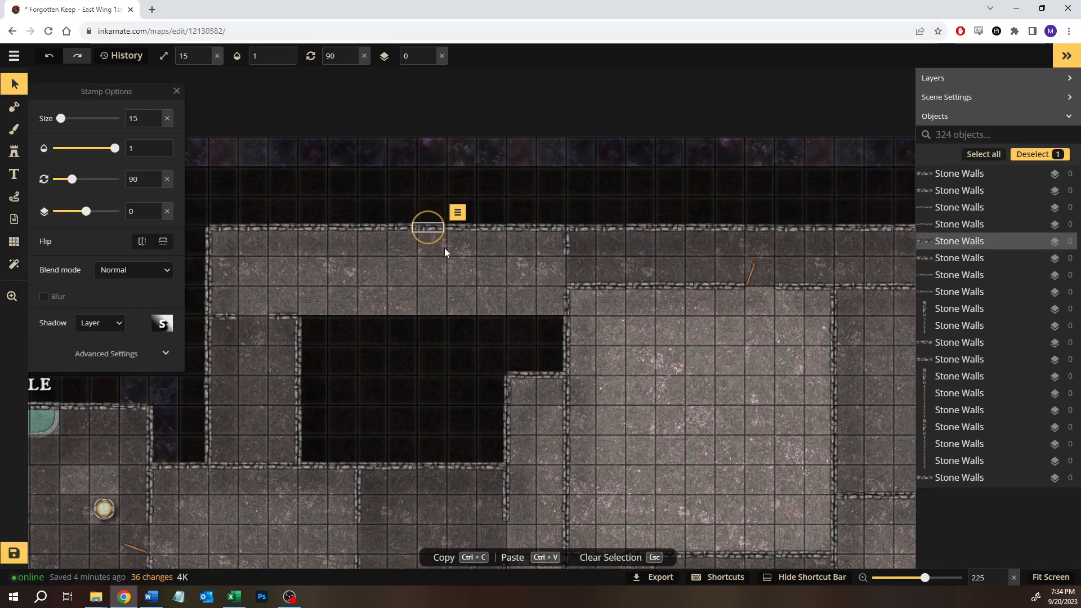
pyautogui.click(448, 293)
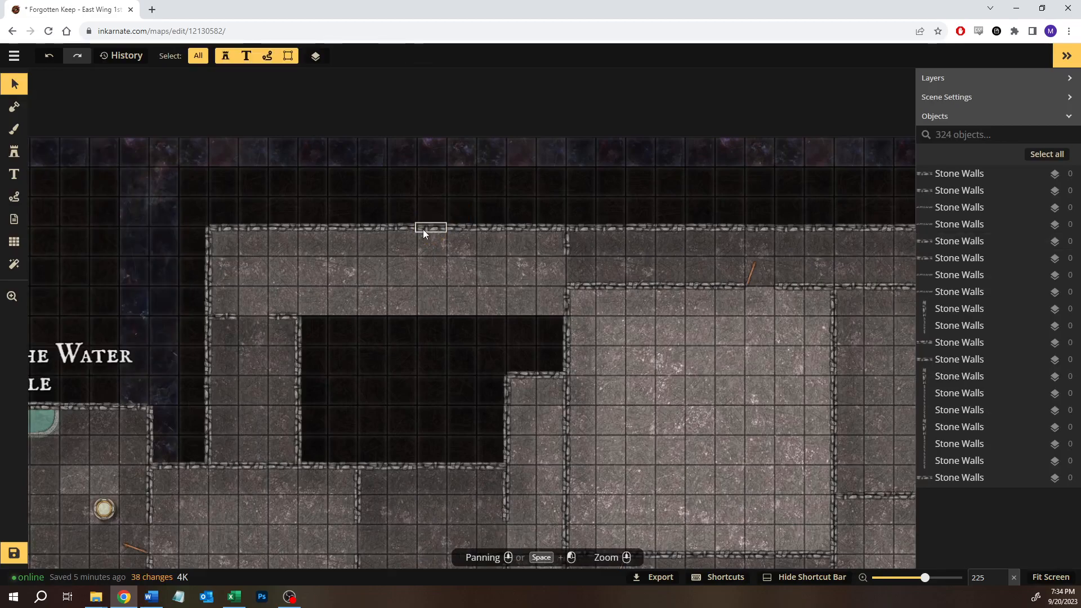
pyautogui.click(398, 227)
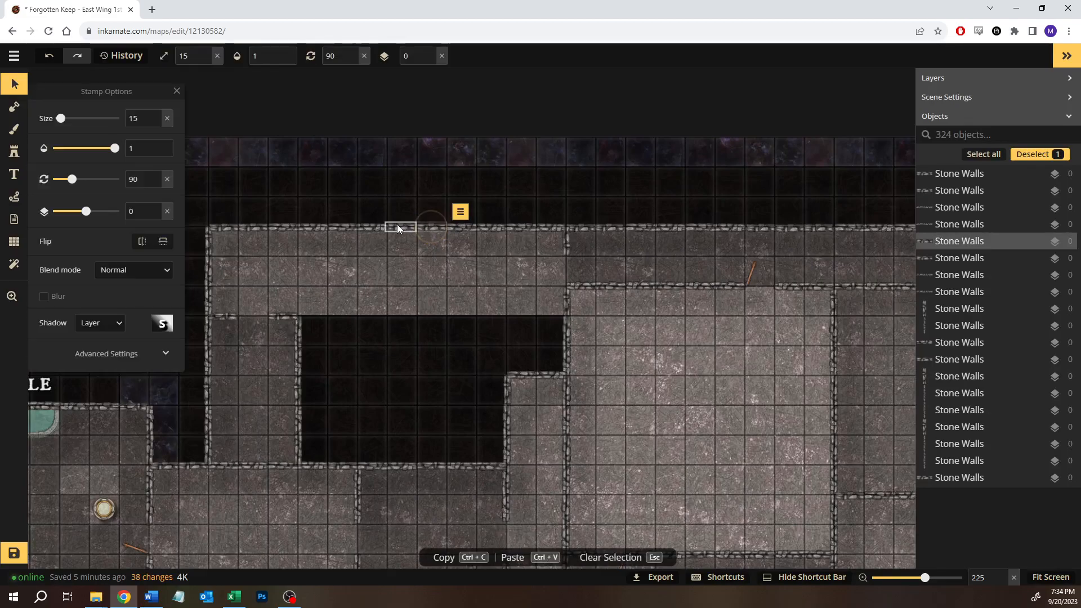
pyautogui.click(465, 273)
pyautogui.click(465, 227)
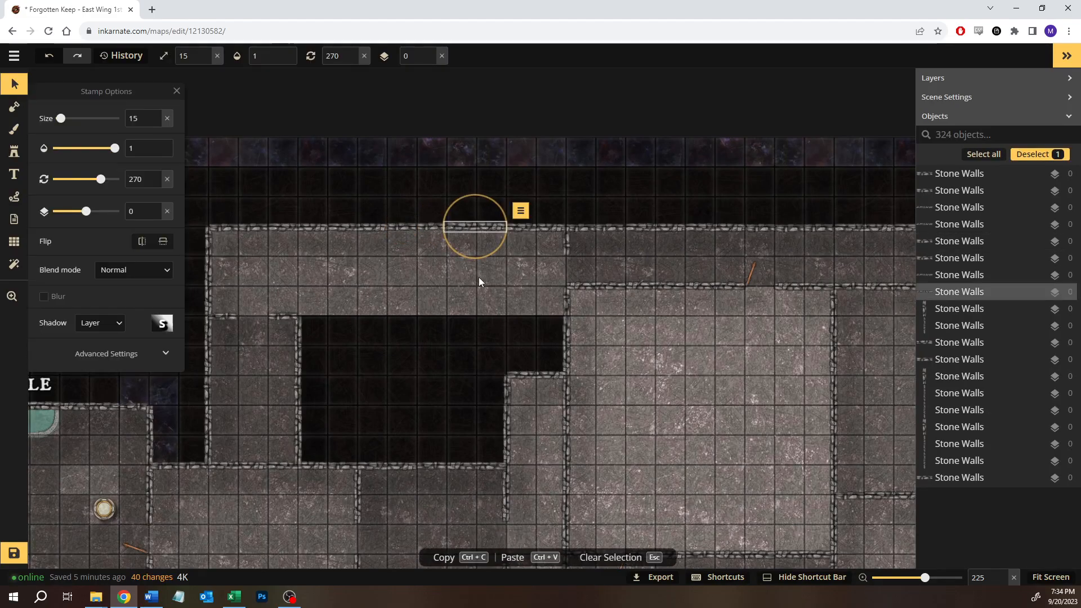
pyautogui.moveTo(481, 237); pyautogui.dragTo(524, 259)
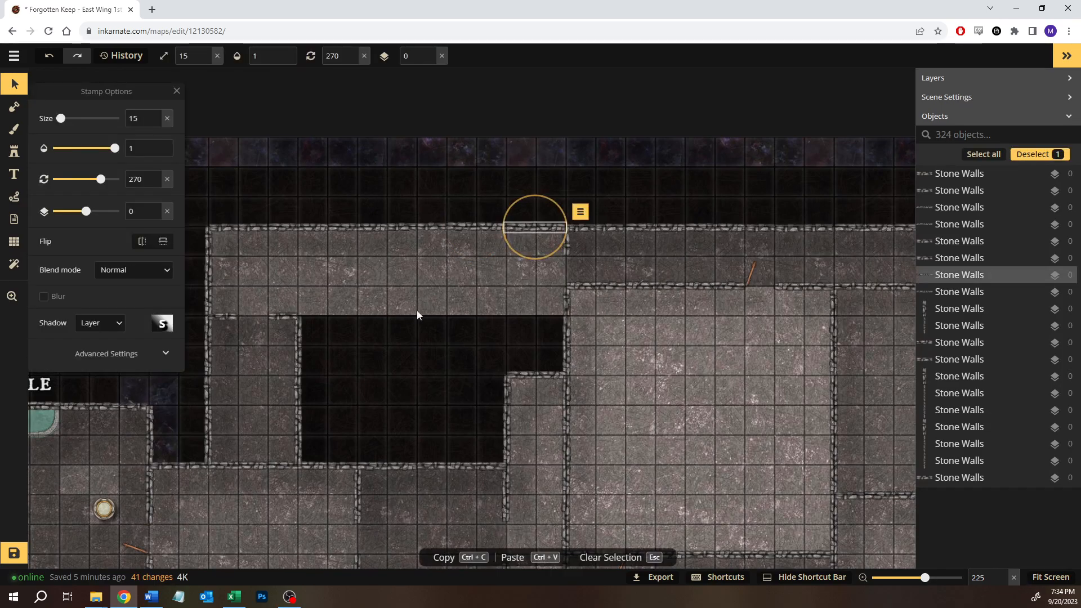
pyautogui.click(391, 272)
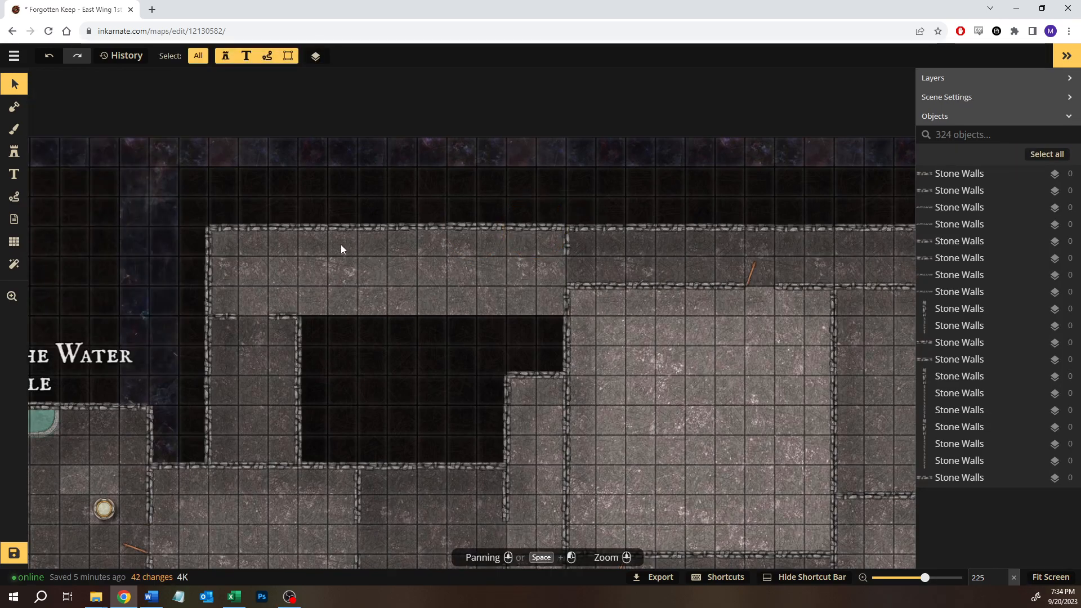
pyautogui.moveTo(234, 209); pyautogui.dragTo(421, 232)
pyautogui.click(478, 226)
pyautogui.click(494, 278)
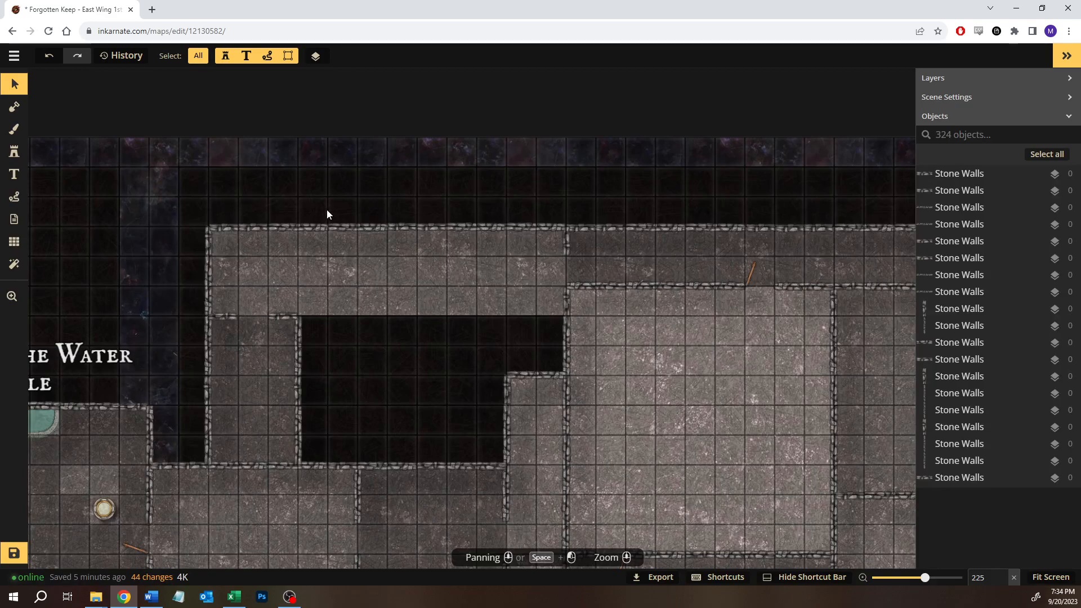
# Copy six segments of the northern area's north wall and place them along its south edge, above the dark void
pyautogui.moveTo(224, 206); pyautogui.dragTo(460, 241)
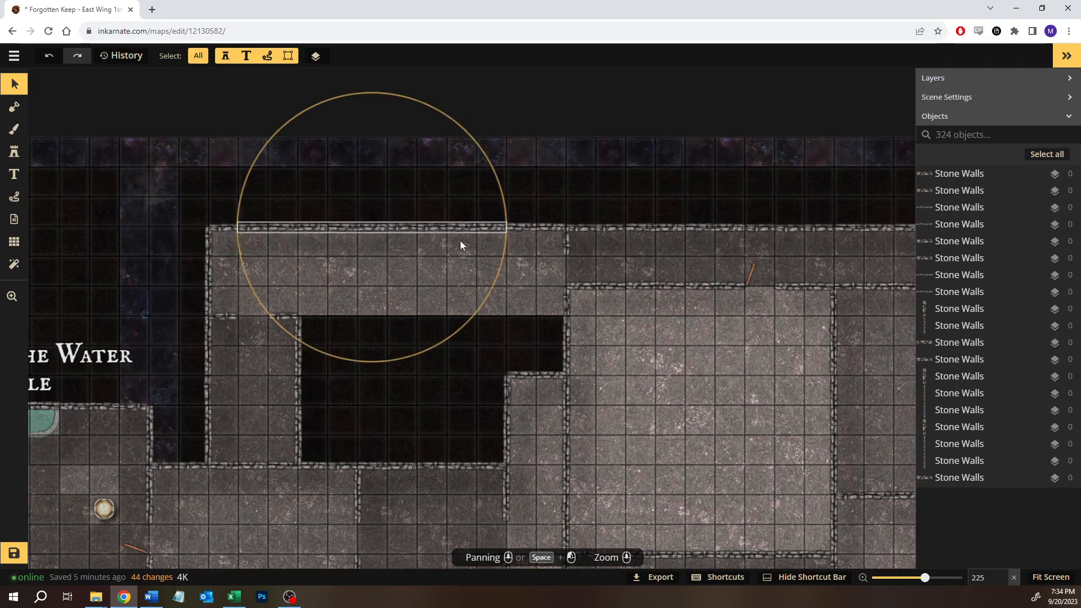
pyautogui.hotkey('ctrl', 'c')
pyautogui.press('Escape')
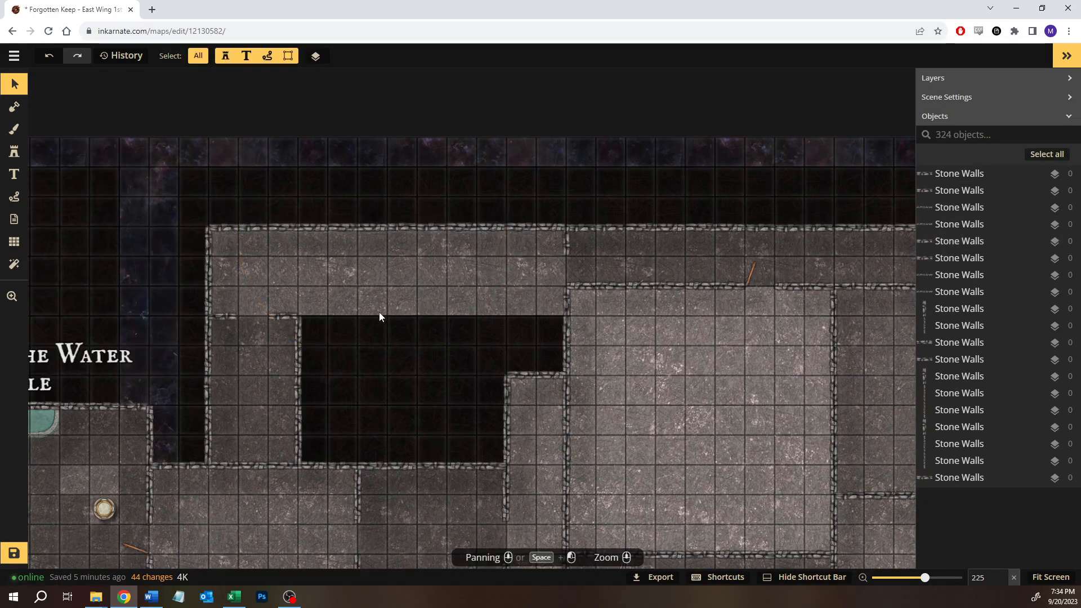
pyautogui.hotkey('ctrl', 'v')
pyautogui.moveTo(394, 313); pyautogui.dragTo(295, 325)
pyautogui.click(605, 334)
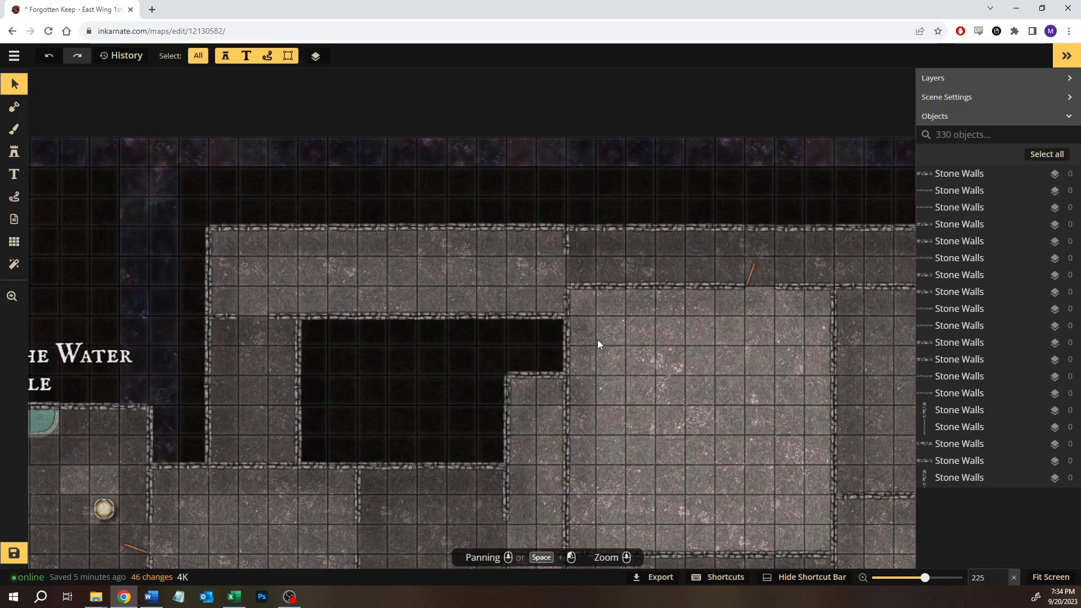
# Copy the five south wall segments of the westernmost room onto the open south edge of the room southeast of the large room, and save the map
pyautogui.scroll(-4, 603, 369)
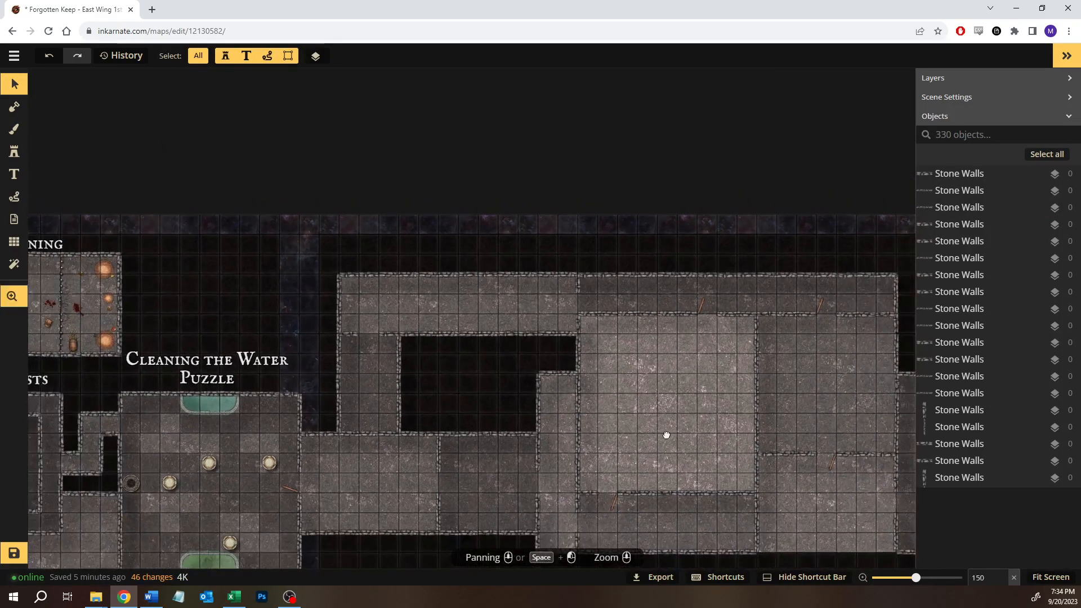
pyautogui.moveTo(667, 436); pyautogui.dragTo(449, 355)
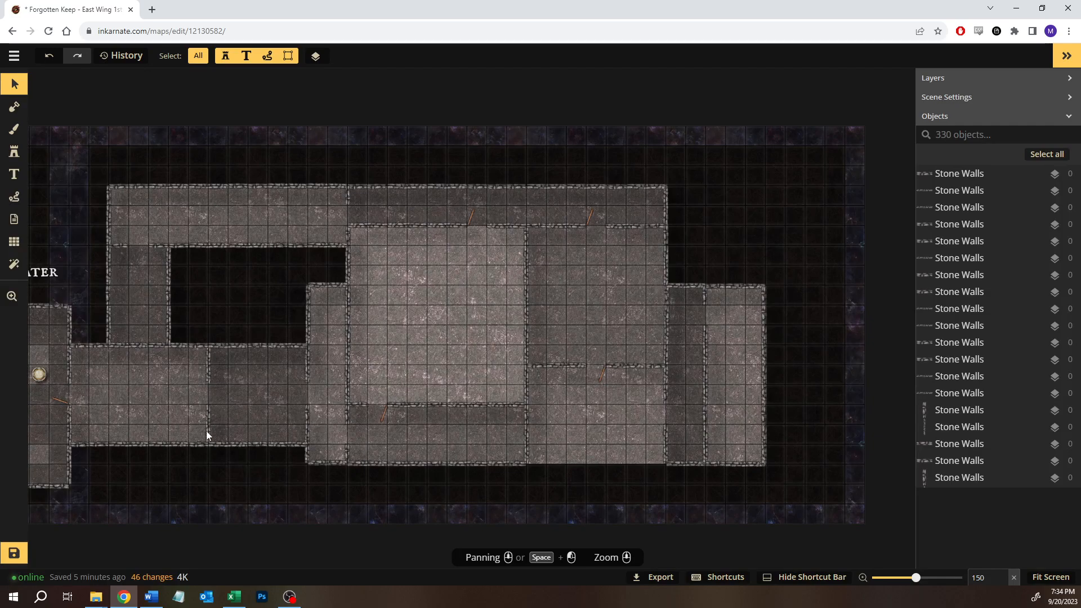
pyautogui.moveTo(79, 432); pyautogui.dragTo(200, 451)
pyautogui.hotkey('ctrl', 'c')
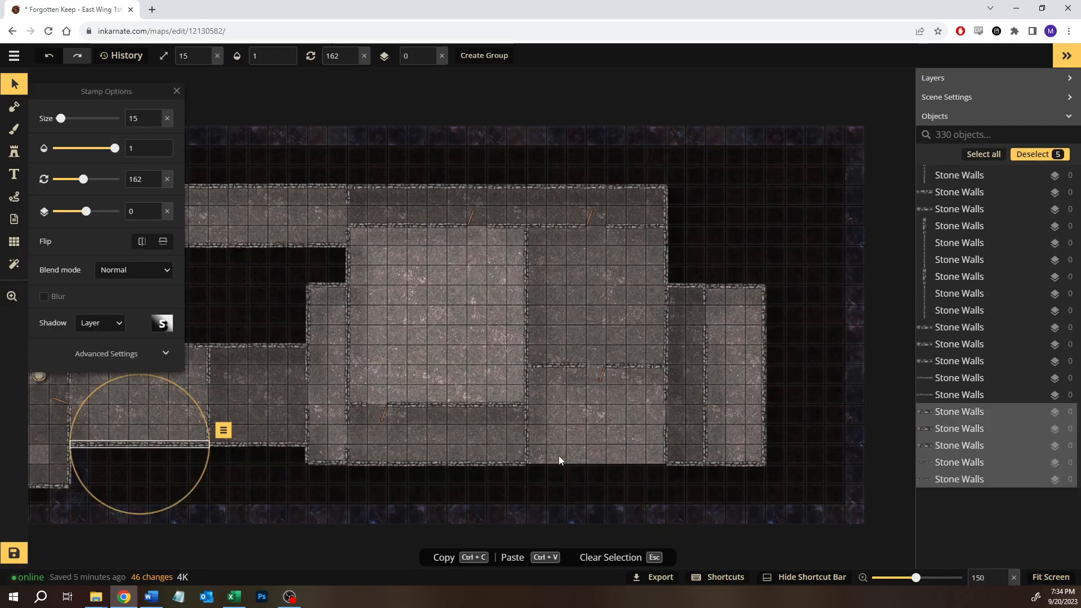
pyautogui.hotkey('ctrl', 'v')
pyautogui.moveTo(558, 462); pyautogui.dragTo(539, 466)
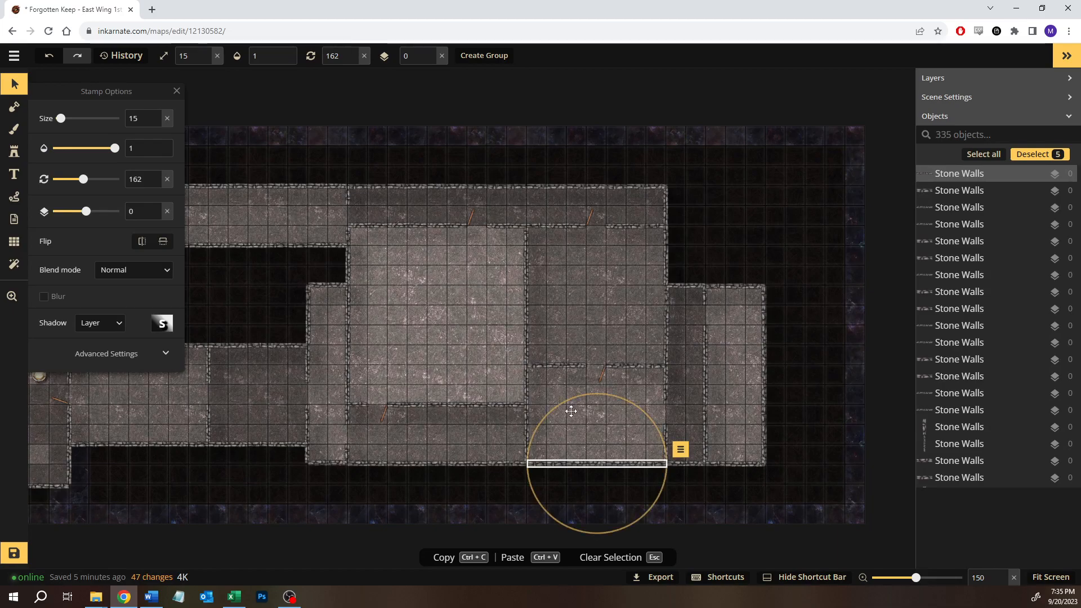
pyautogui.click(573, 401)
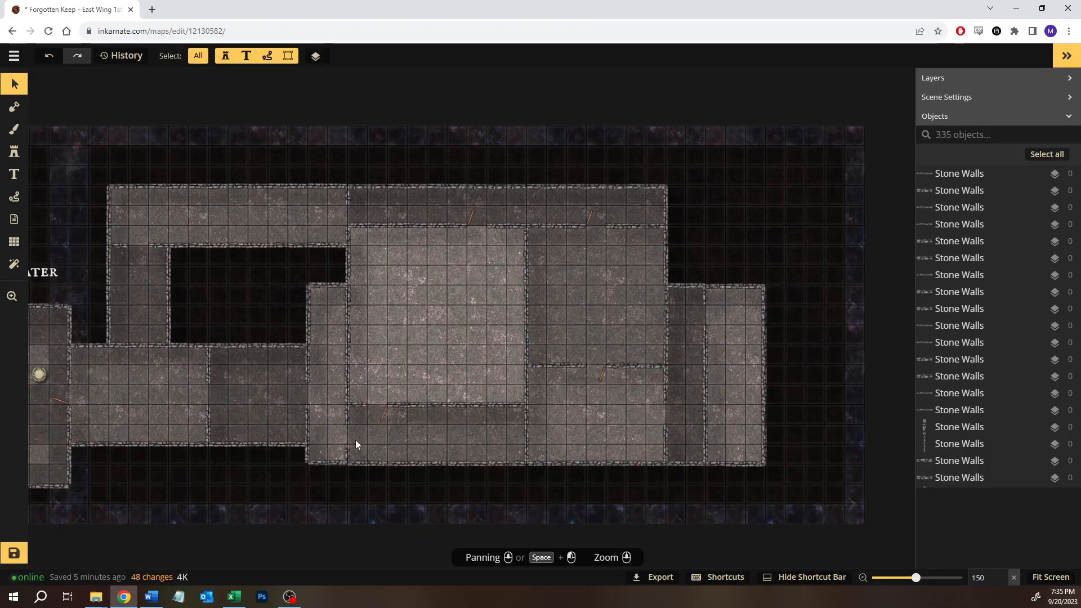
pyautogui.click(5, 551)
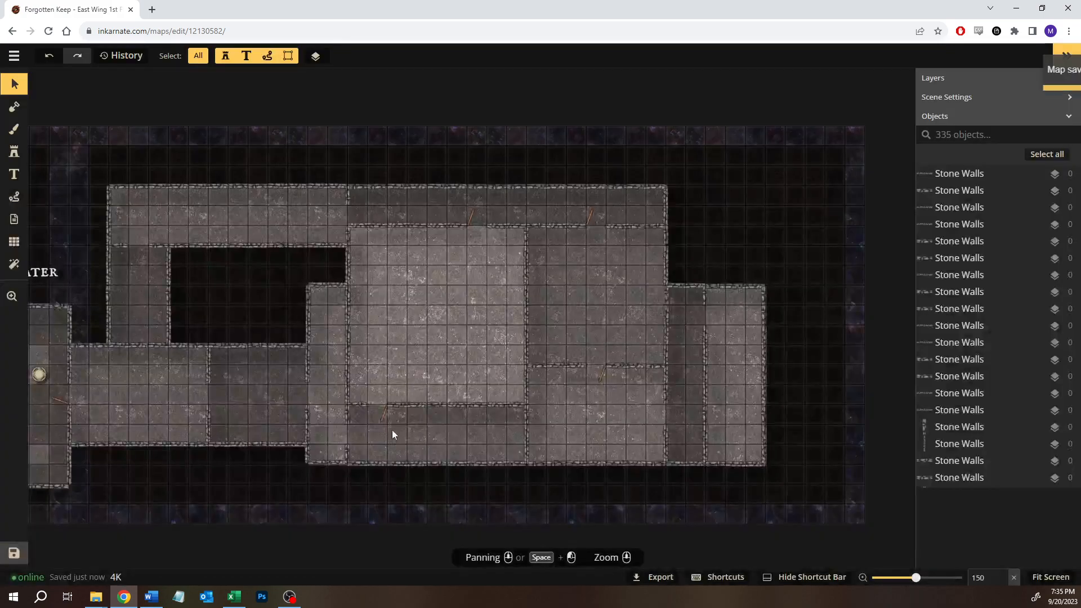
# Duplicate the wooden door south of the large room, rotated to 270, into the gap at the west end of the corridor below it
pyautogui.click(383, 417)
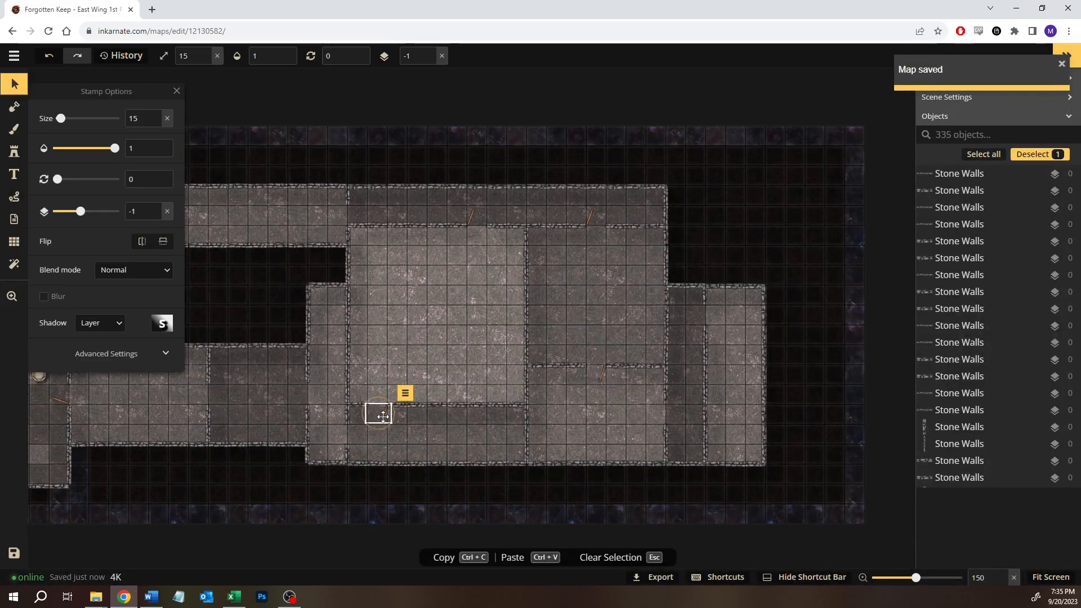
pyautogui.hotkey('ctrl', 'v')
pyautogui.moveTo(357, 425); pyautogui.dragTo(290, 440)
pyautogui.scroll(5, 324, 426)
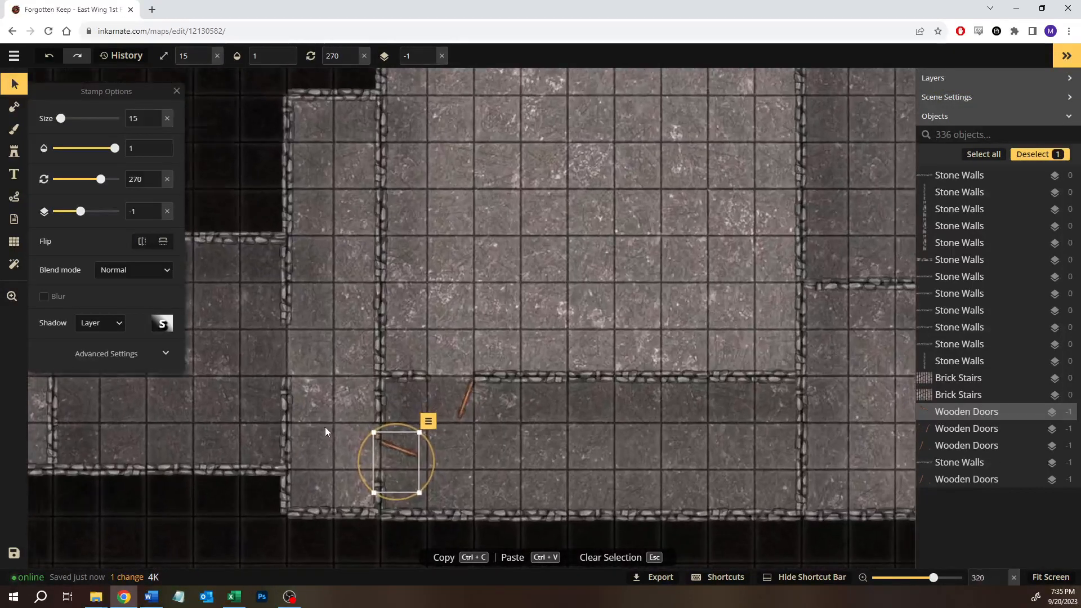
pyautogui.scroll(1, 326, 427)
pyautogui.moveTo(400, 444); pyautogui.dragTo(405, 427)
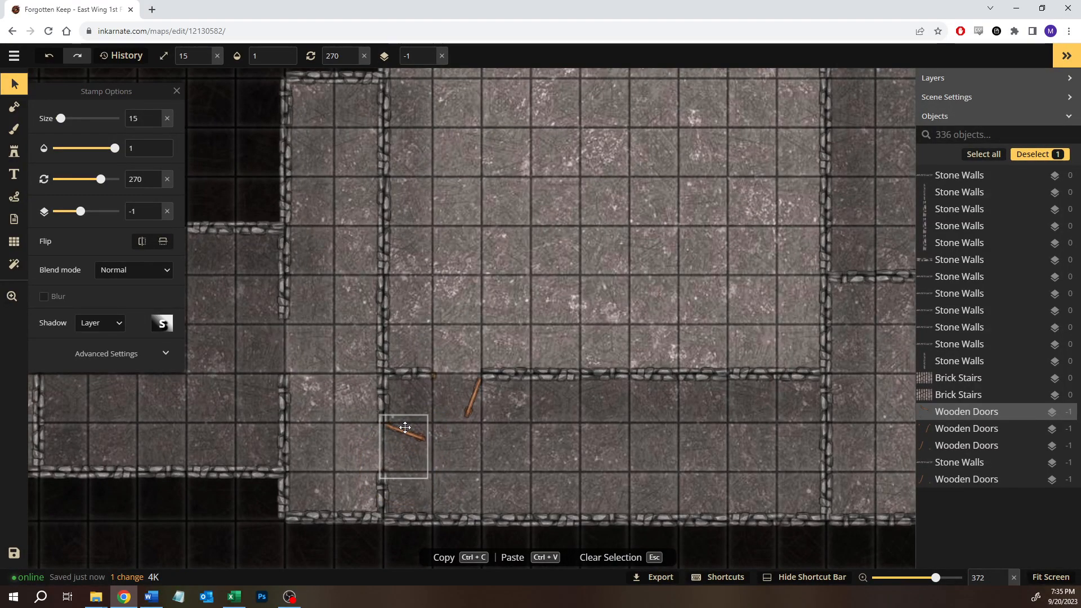
# Nudge the wooden door in the large room's south wall so it sits centred in its opening
pyautogui.click(471, 395)
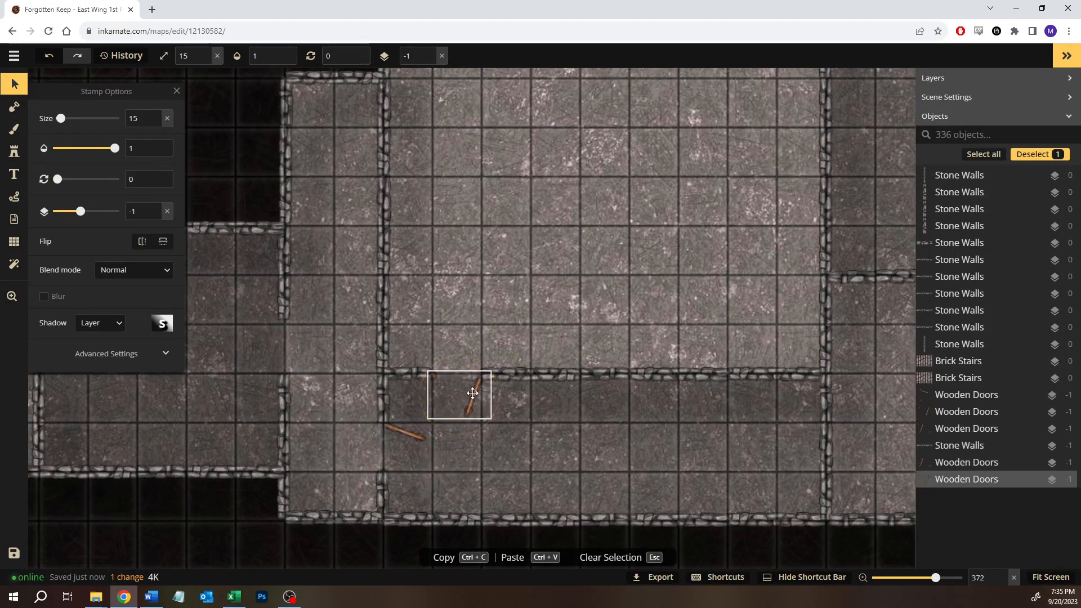
pyautogui.moveTo(472, 393); pyautogui.dragTo(471, 393)
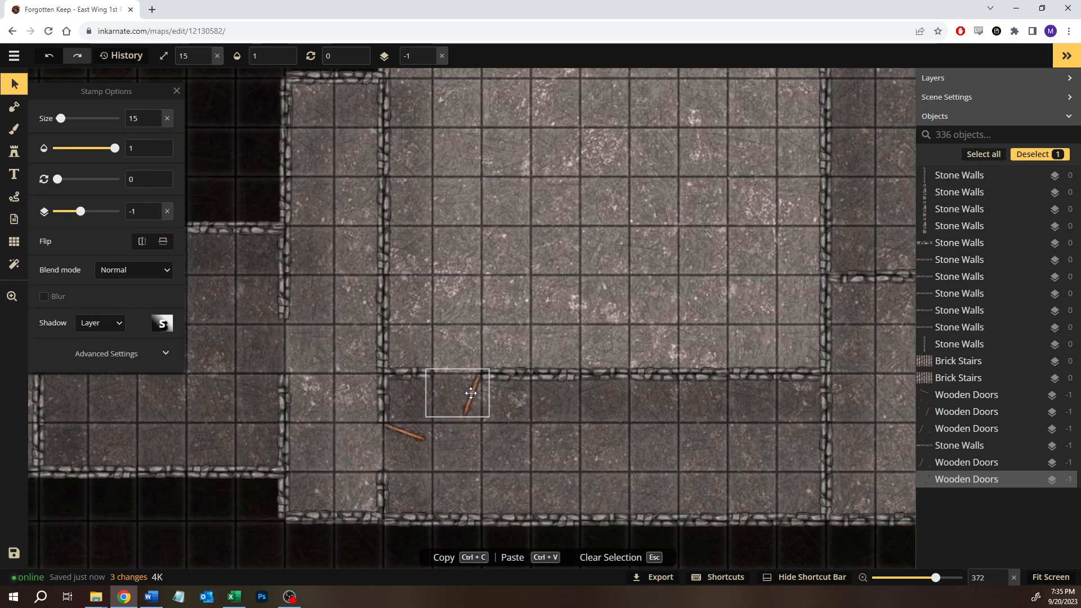
pyautogui.click(479, 279)
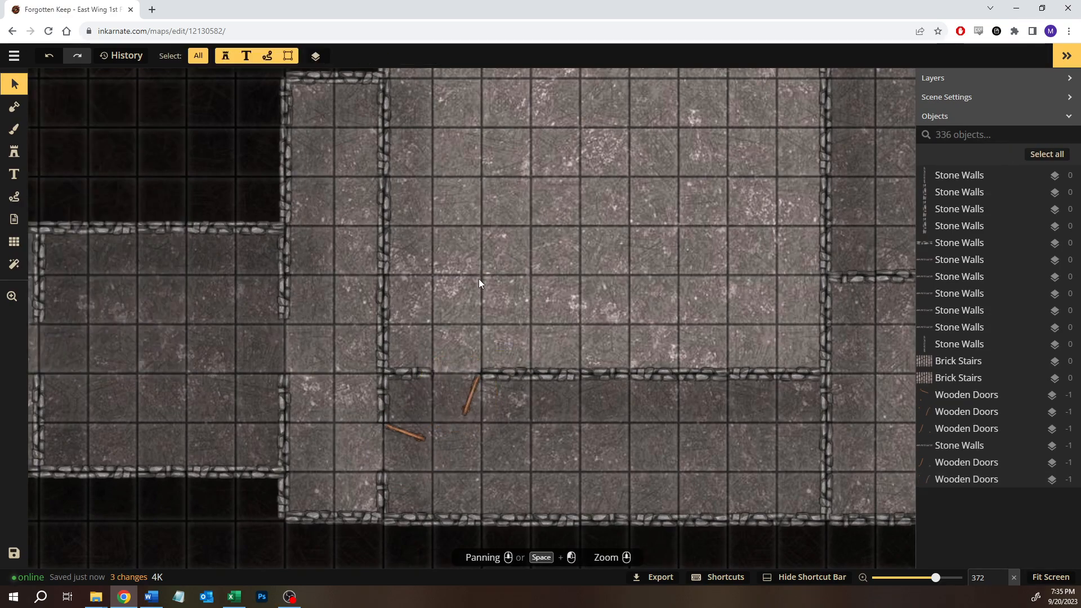
pyautogui.click(474, 399)
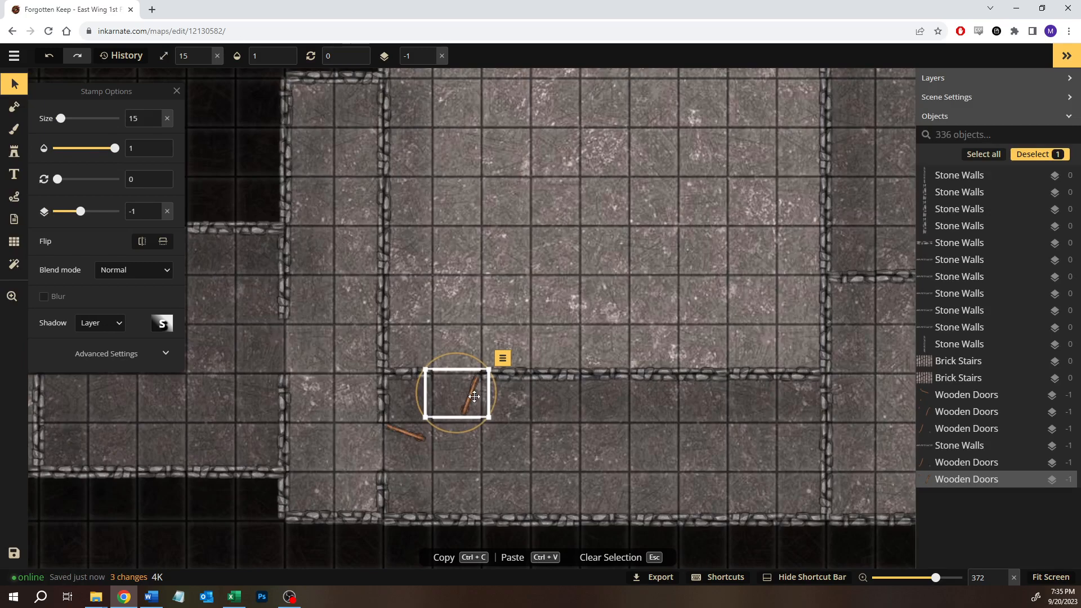
pyautogui.press('Right')
pyautogui.press('Escape')
# Copy the rotated wooden door into the gap in the west wall of the narrow north-south passage
pyautogui.click(398, 427)
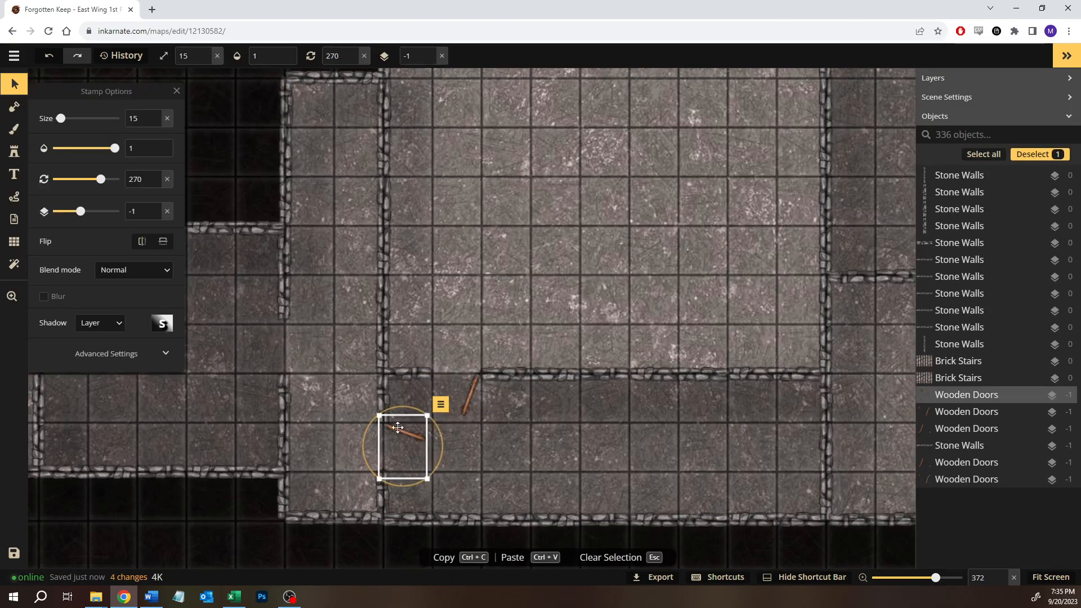
pyautogui.hotkey('ctrl', 'c')
pyautogui.hotkey('ctrl', 'v')
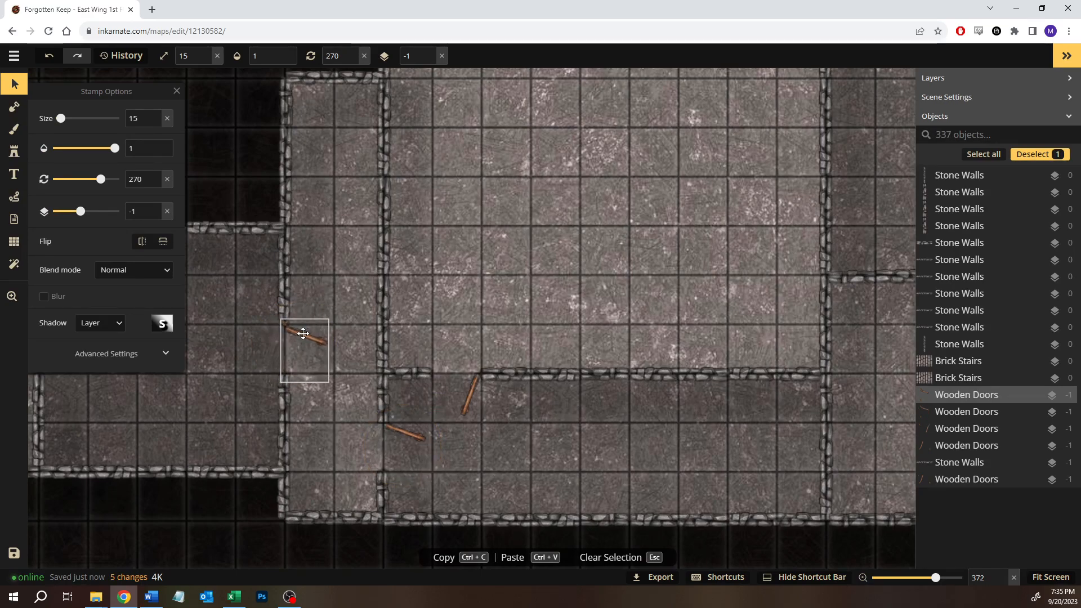
# Nudge the wall segments above and below the narrow passage's west doorway, and its door, into line
pyautogui.click(293, 292)
pyautogui.click(293, 294)
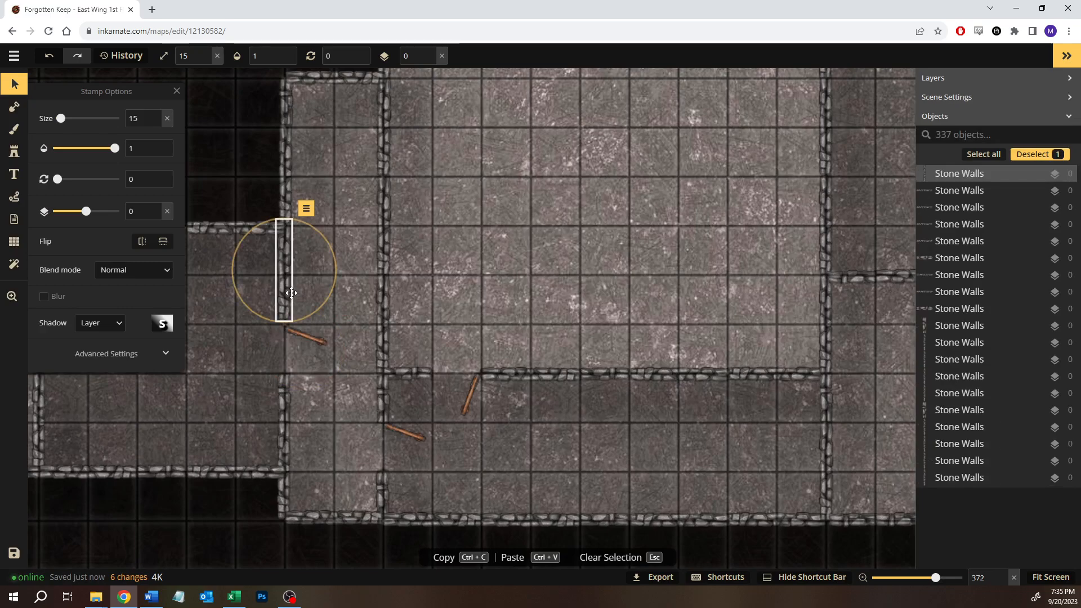
pyautogui.click(373, 208)
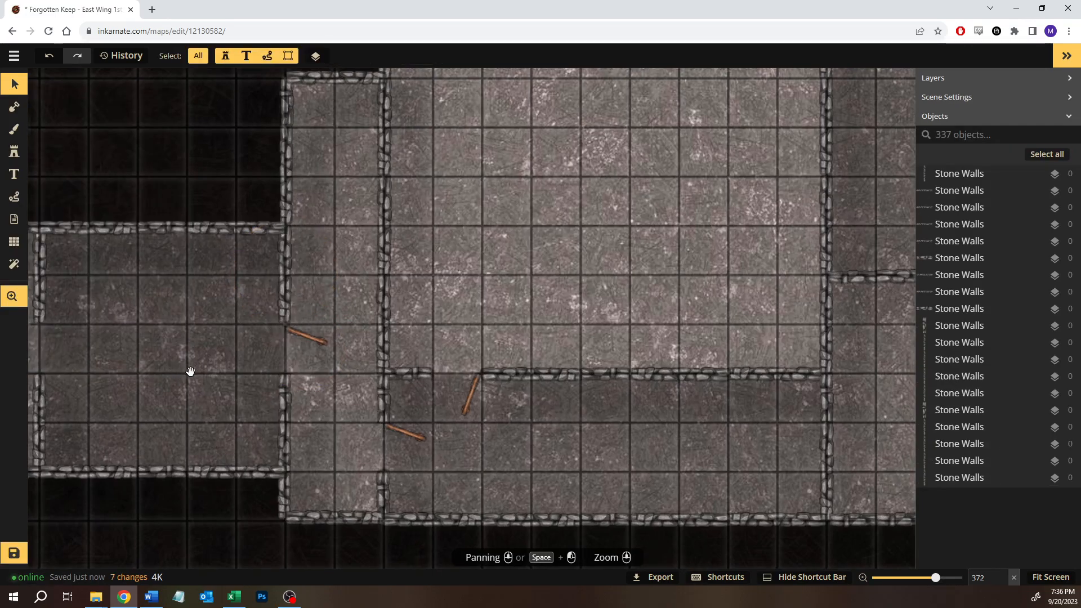
pyautogui.moveTo(190, 371); pyautogui.dragTo(364, 361)
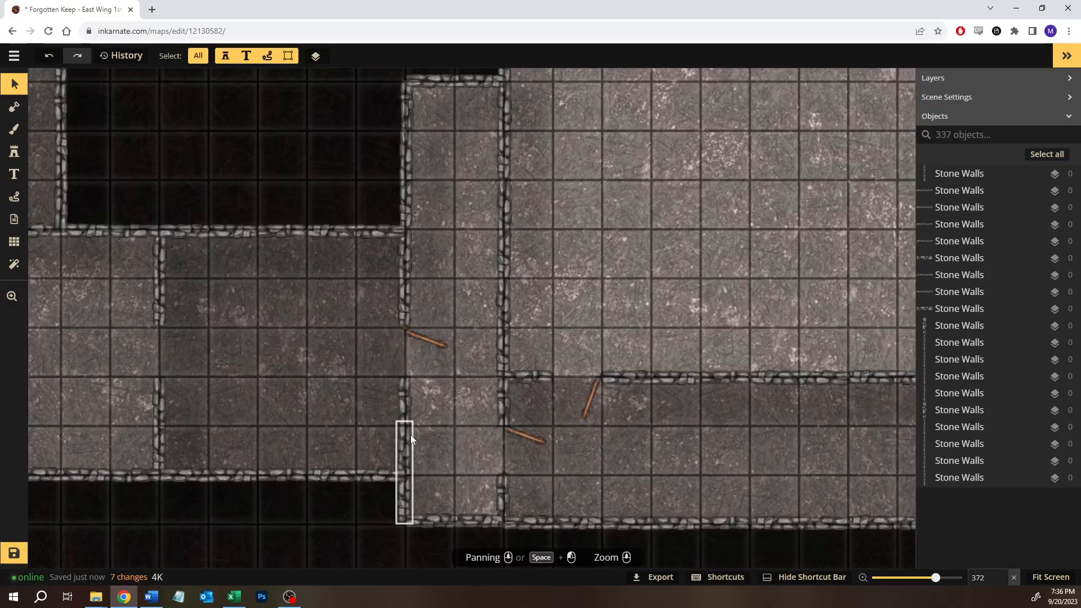
pyautogui.click(410, 406)
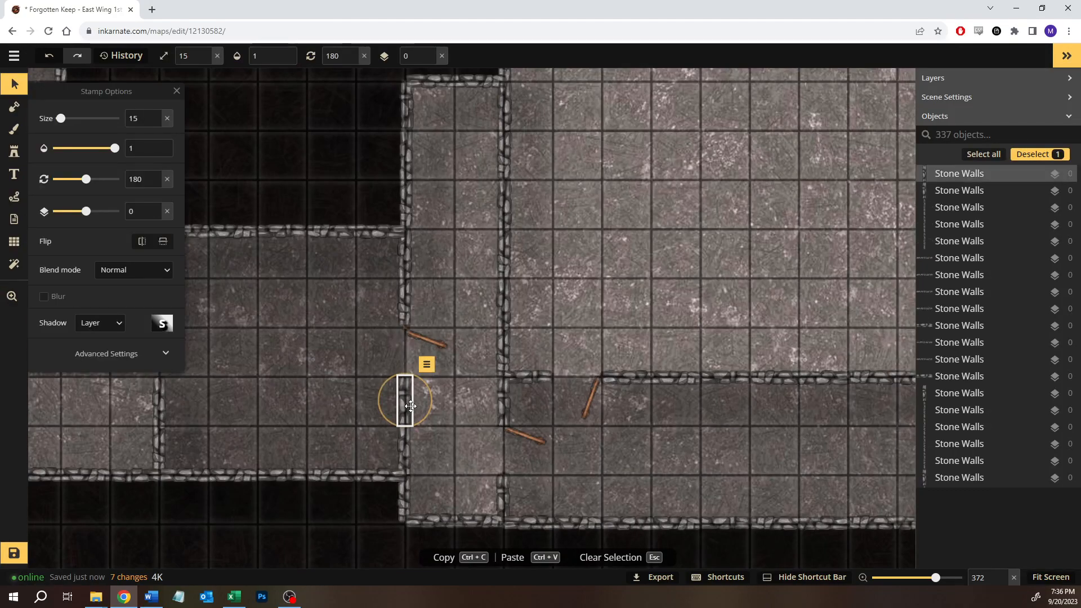
pyautogui.click(445, 425)
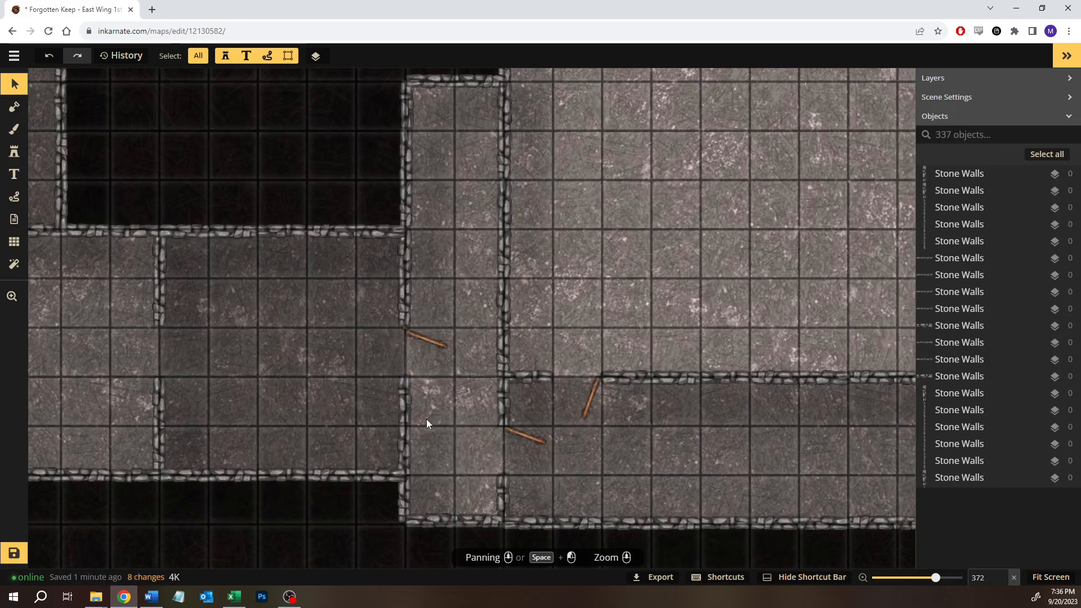
pyautogui.click(427, 339)
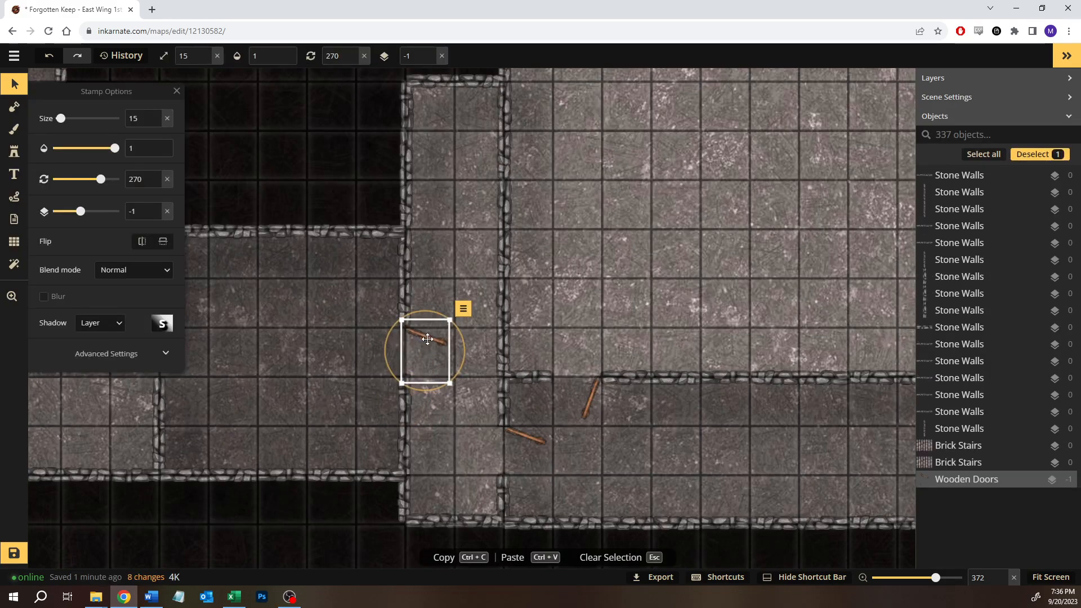
pyautogui.click(421, 450)
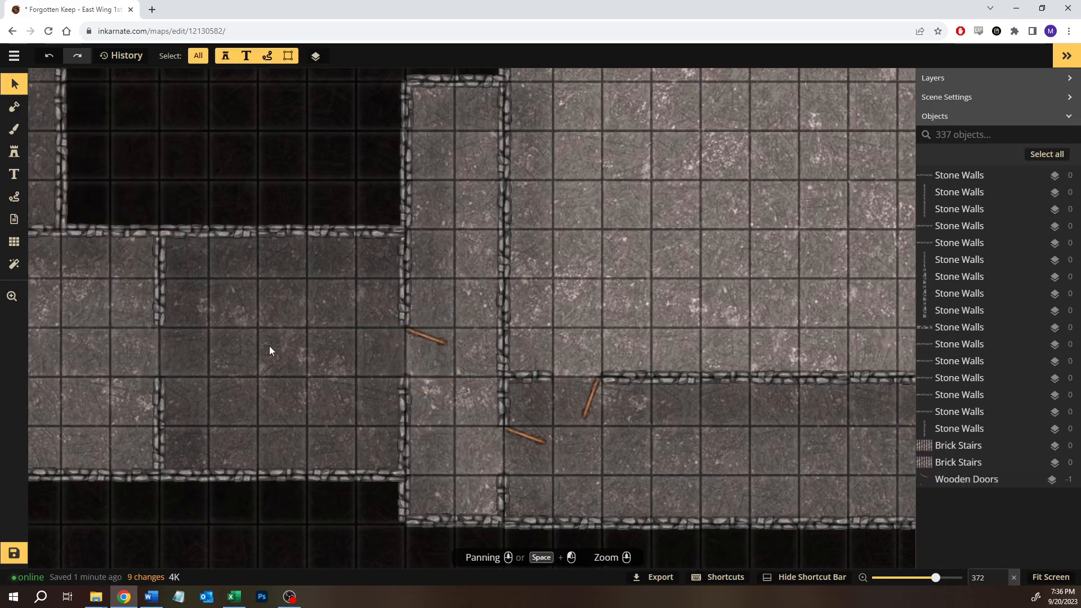
# Copy the passage's west door into the next gap to the west, in the wall dividing the two western rooms
pyautogui.moveTo(270, 346); pyautogui.dragTo(437, 355)
pyautogui.click(600, 341)
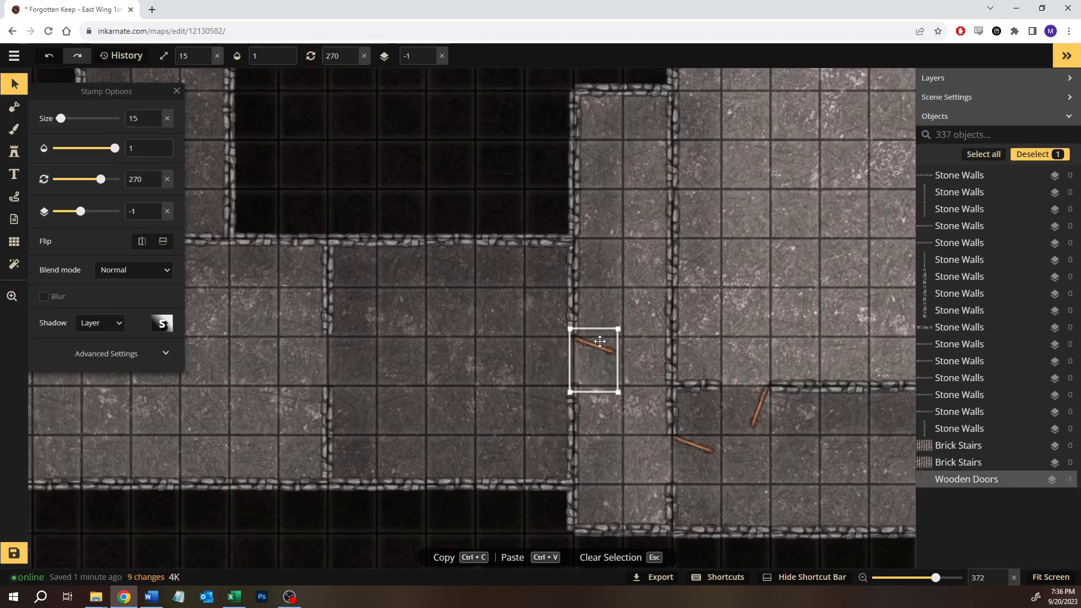
pyautogui.hotkey('ctrl', 'c')
pyautogui.press('Escape')
pyautogui.hotkey('ctrl', 'v')
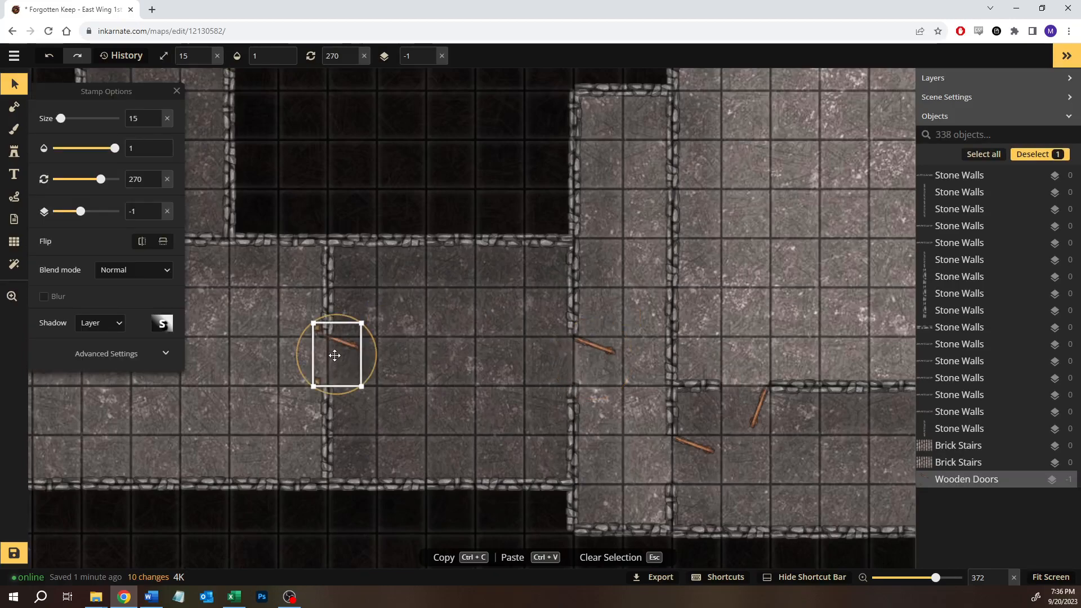
pyautogui.moveTo(341, 361); pyautogui.dragTo(345, 363)
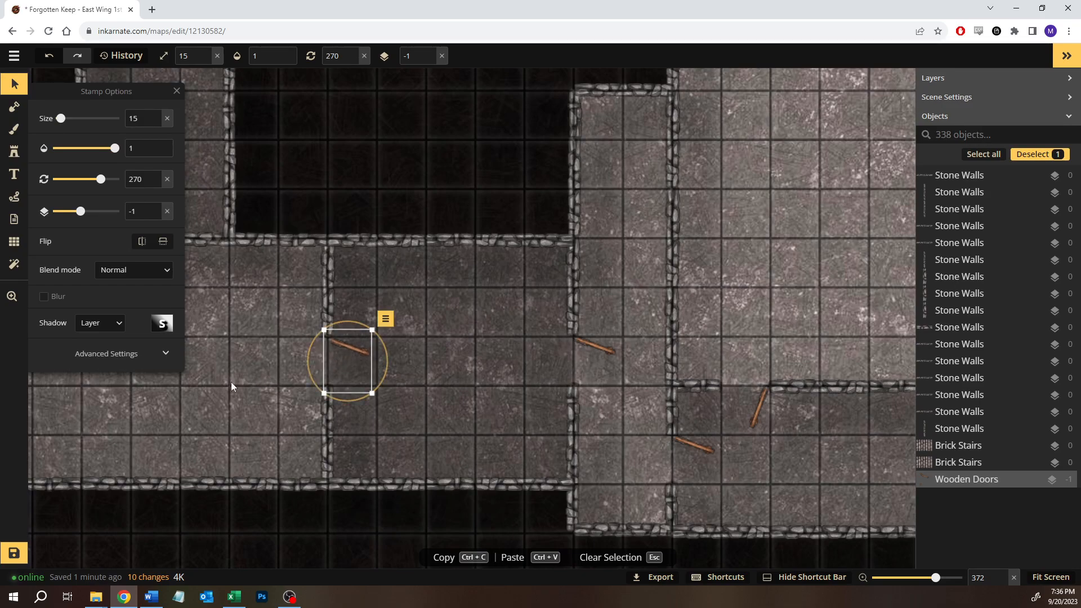
# Duplicate the wooden door into the gap in the water puzzle room's east wall, aligned with its opening
pyautogui.click(231, 382)
pyautogui.moveTo(232, 381); pyautogui.dragTo(665, 371)
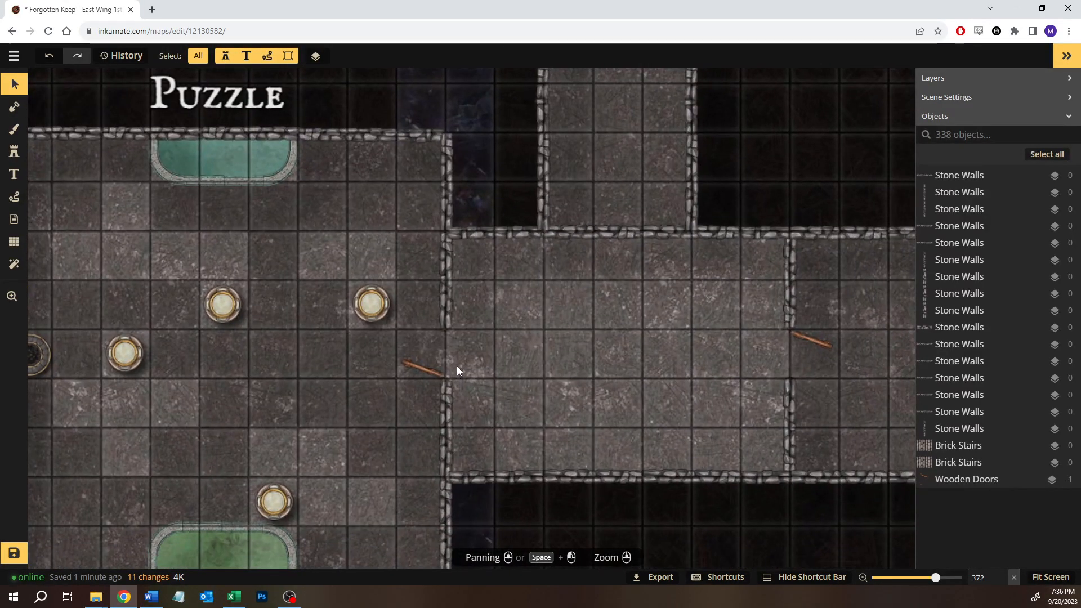
pyautogui.hotkey('ctrl', 'v')
pyautogui.moveTo(456, 361); pyautogui.dragTo(467, 345)
pyautogui.click(606, 397)
pyautogui.scroll(-5, 490, 390)
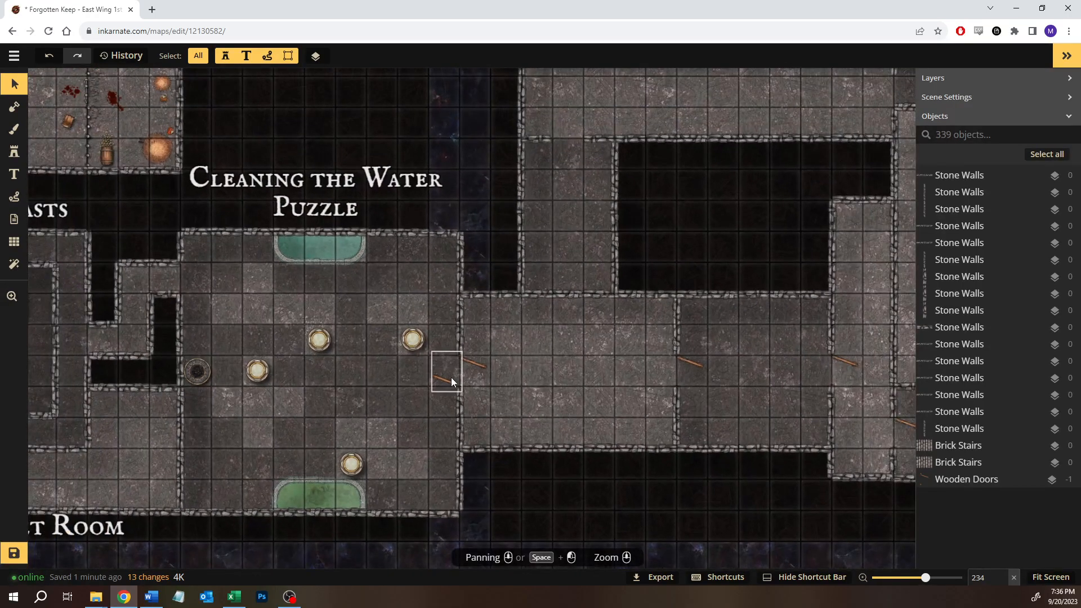
# Paste another wooden door, rotate it to 90 degrees and fit it into the opening at the north corridor's east end
pyautogui.press('space')
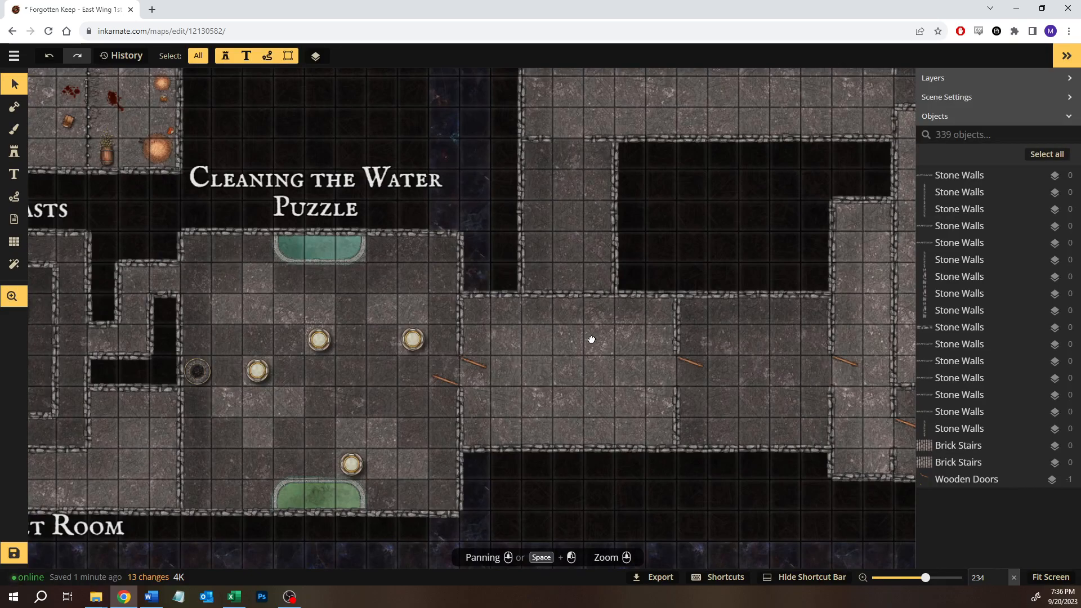
pyautogui.moveTo(591, 339); pyautogui.dragTo(468, 367)
pyautogui.moveTo(599, 203); pyautogui.dragTo(565, 272)
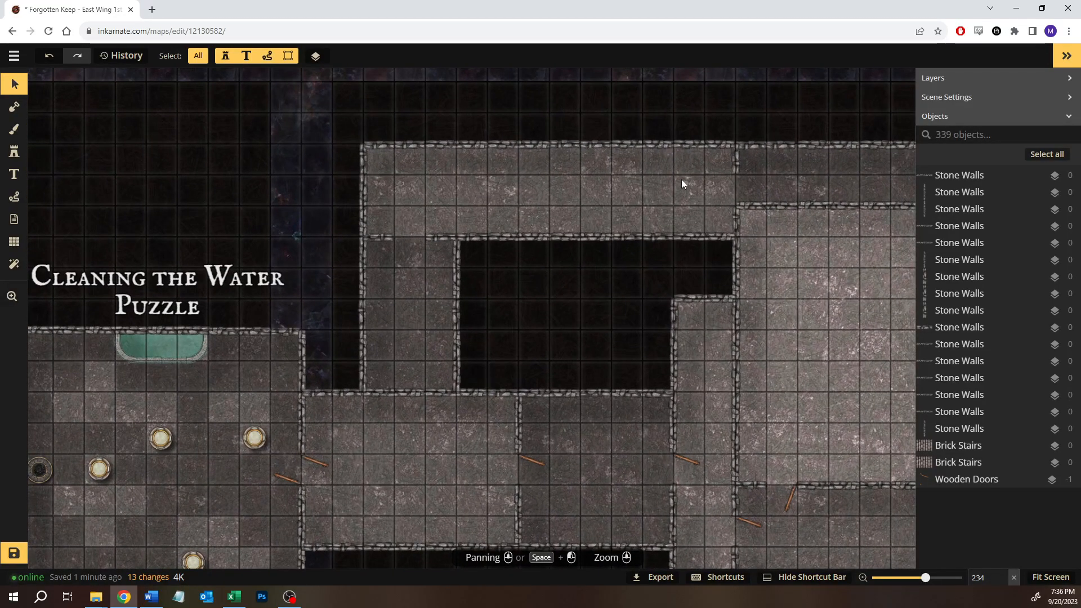
pyautogui.hotkey('ctrl', 'v')
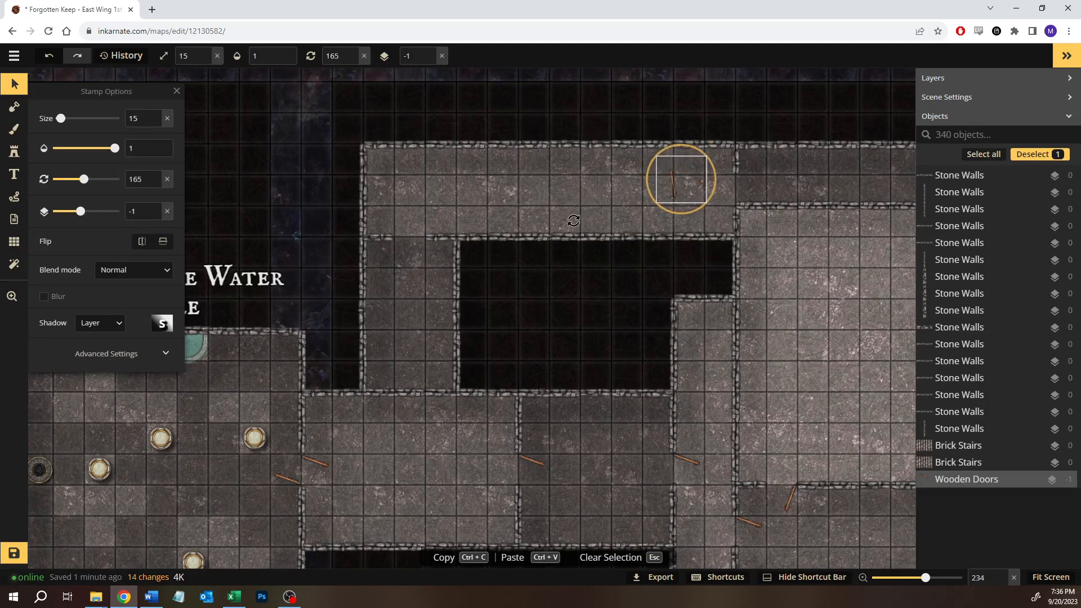
pyautogui.moveTo(573, 220); pyautogui.dragTo(629, 333)
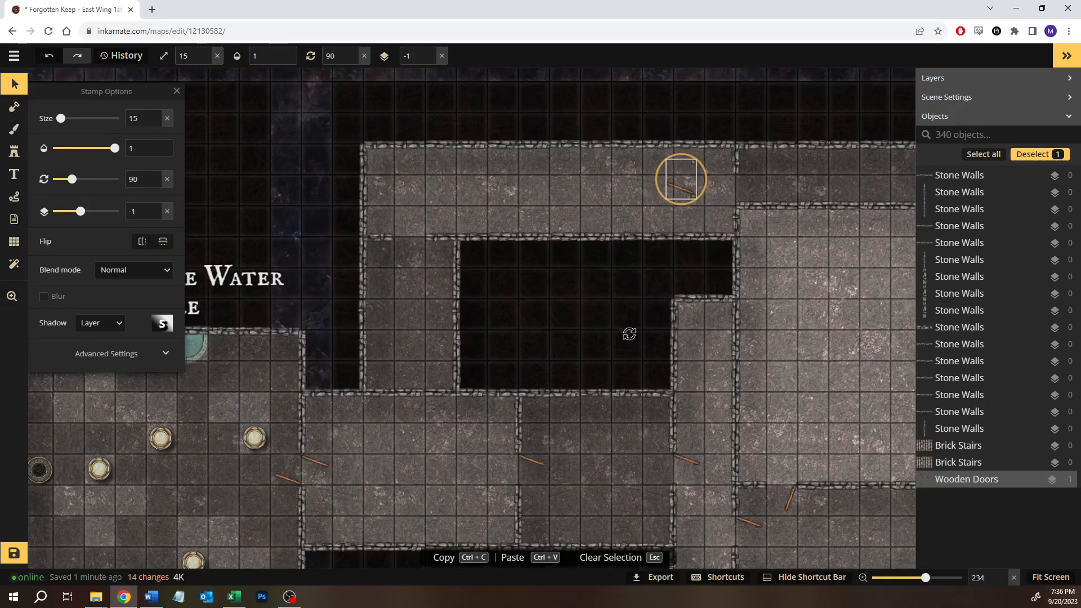
pyautogui.moveTo(682, 190); pyautogui.dragTo(725, 200)
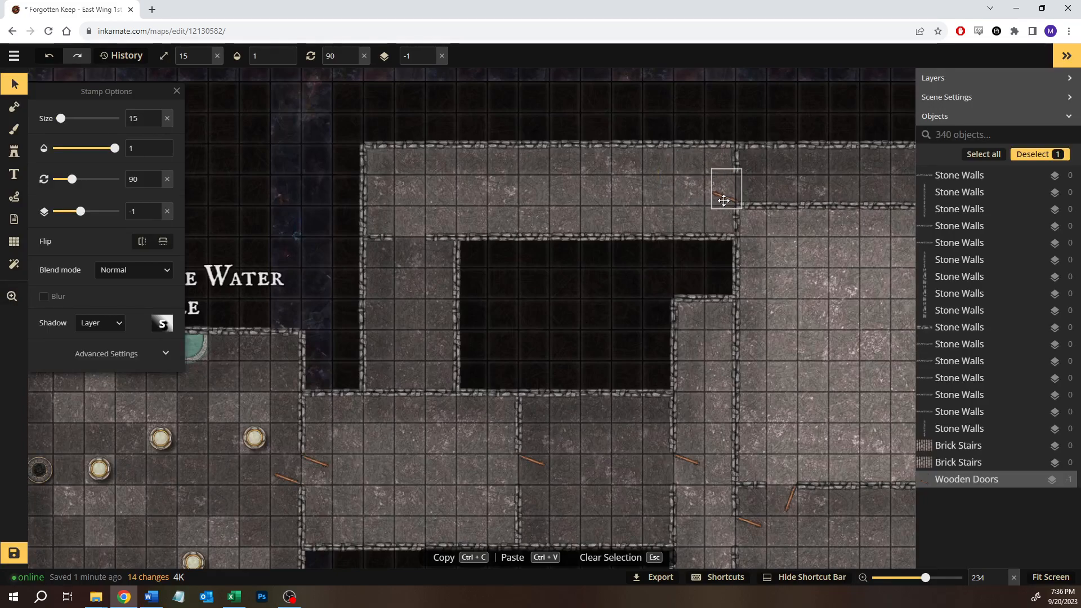
pyautogui.click(554, 202)
# Paste a wooden door rotated to 0 degrees into the gap between the north corridor and the passage leading south from its west end
pyautogui.hotkey('ctrl', 'v')
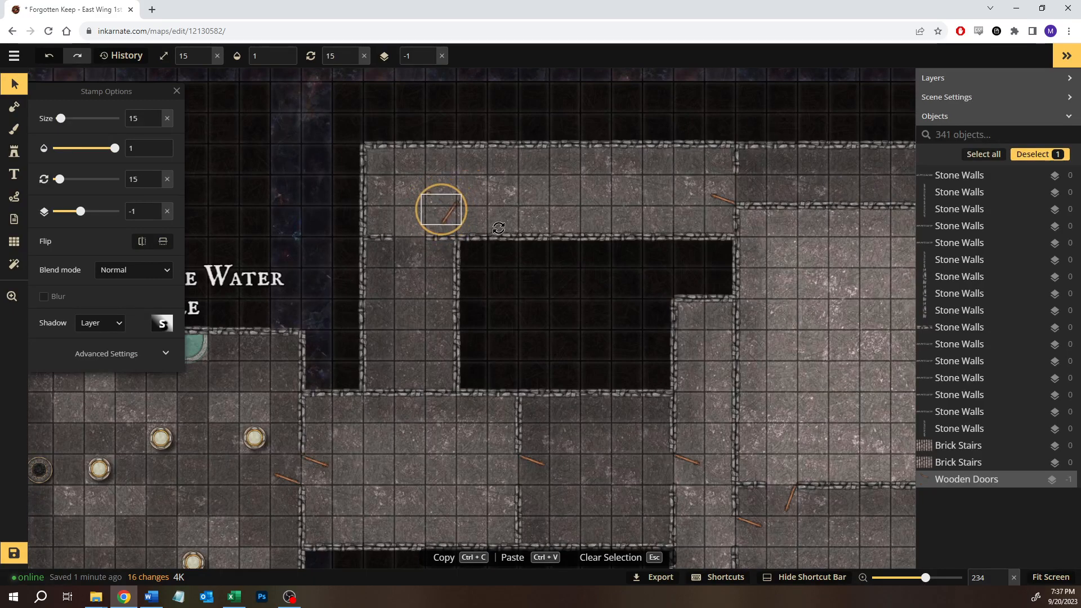
pyautogui.moveTo(492, 236); pyautogui.dragTo(421, 249)
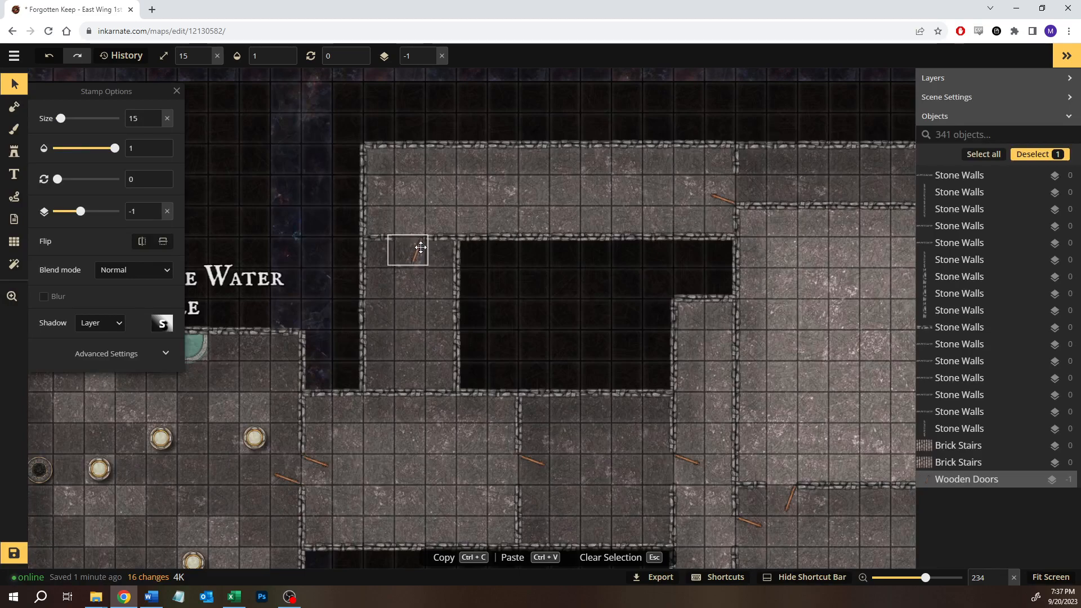
pyautogui.click(392, 184)
pyautogui.click(369, 236)
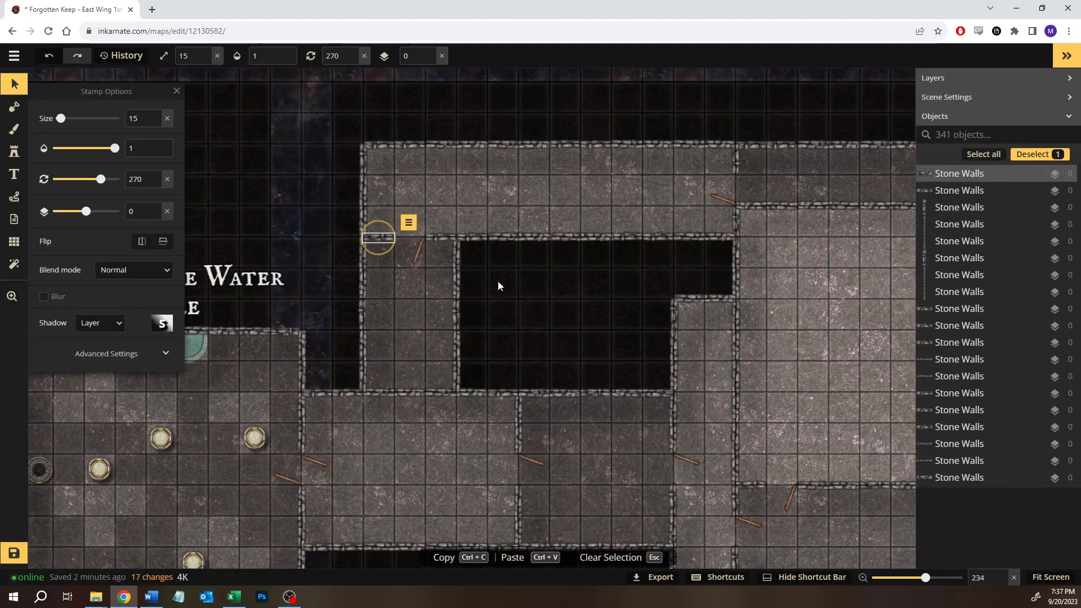
pyautogui.click(570, 333)
# Copy the 270-degree wooden door from the large room's southern strip into the gap in the southeast room's east wall
pyautogui.moveTo(621, 337); pyautogui.dragTo(312, 303)
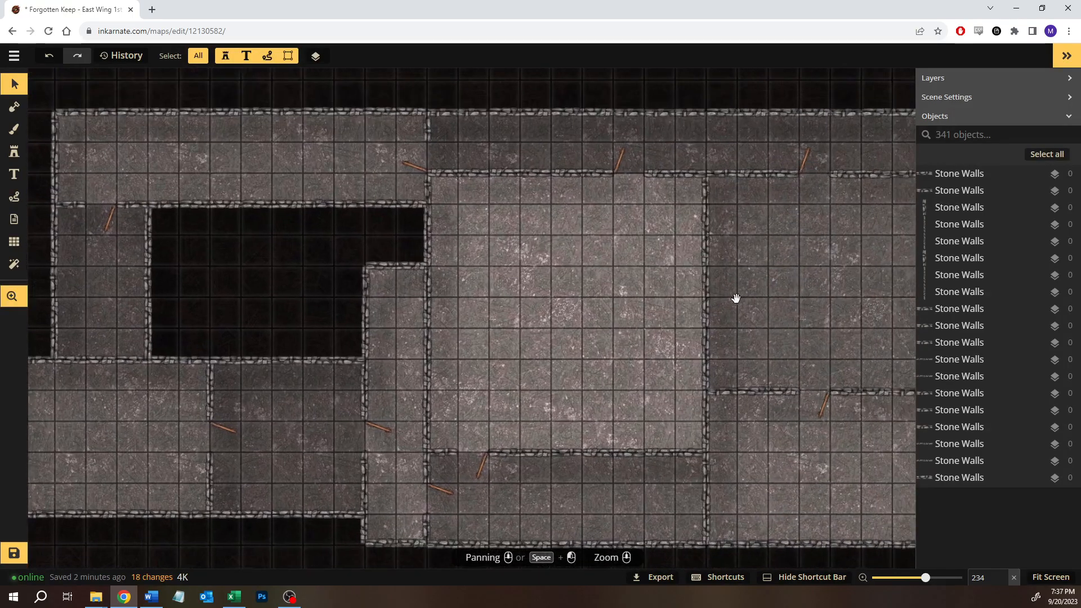
pyautogui.moveTo(739, 297); pyautogui.dragTo(498, 218)
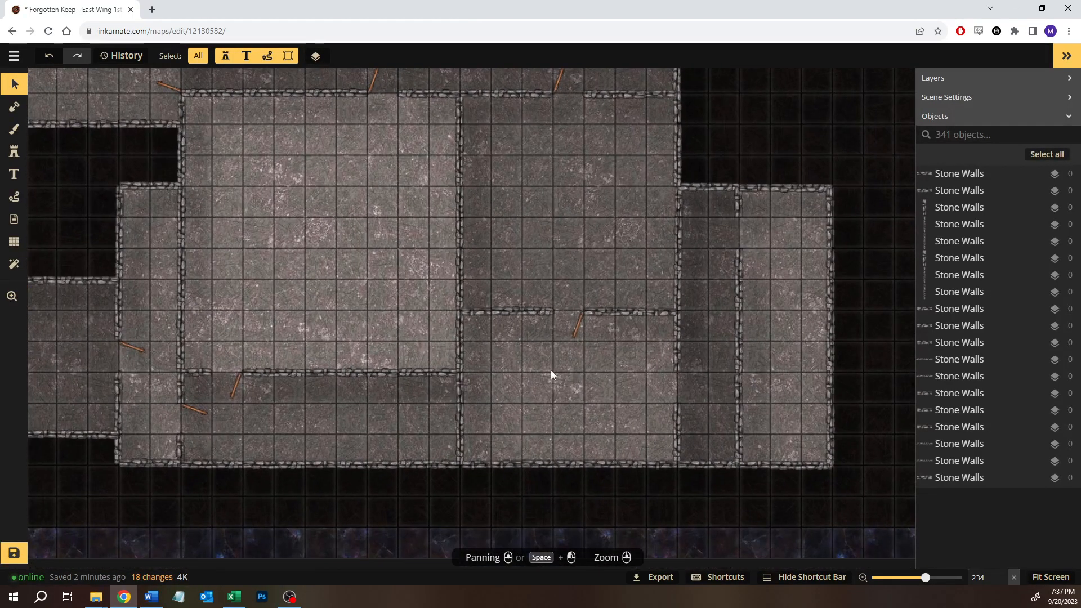
pyautogui.click(190, 409)
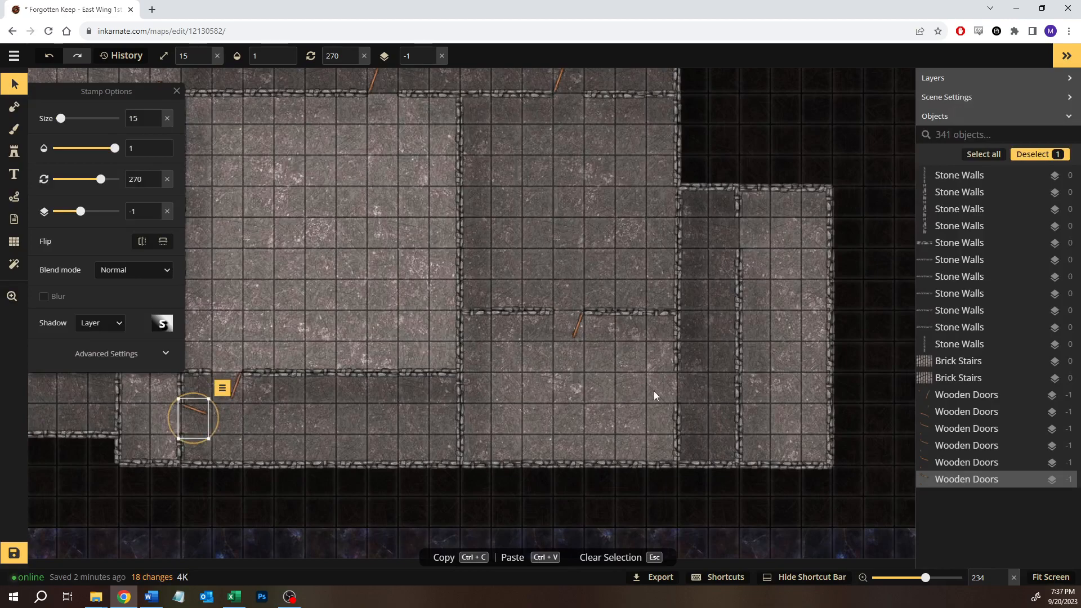
pyautogui.click(688, 385)
pyautogui.hotkey('ctrl', 'v')
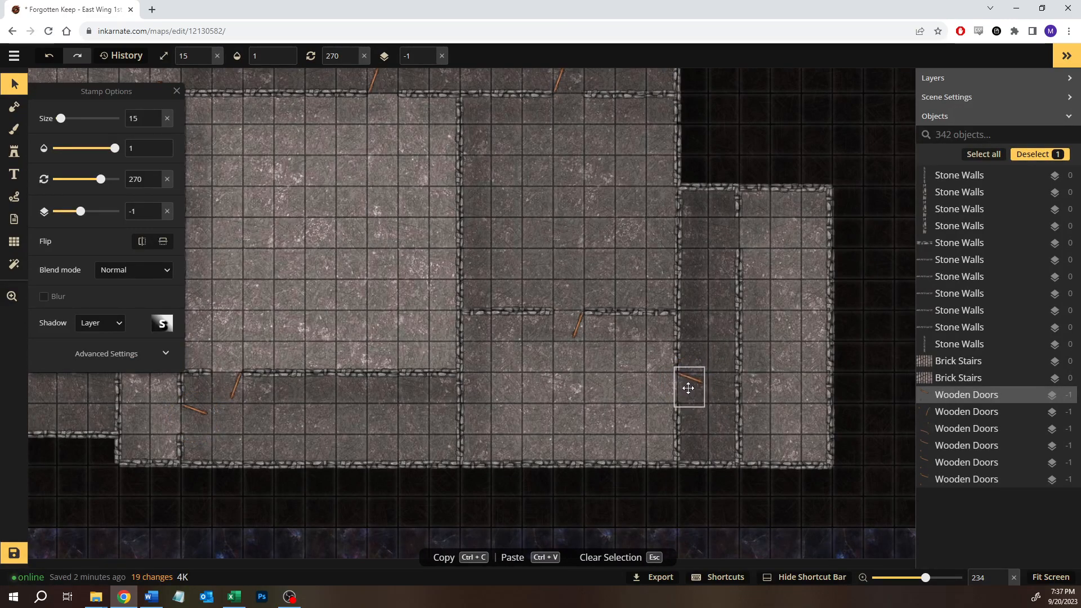
pyautogui.moveTo(689, 389); pyautogui.dragTo(690, 388)
pyautogui.click(707, 305)
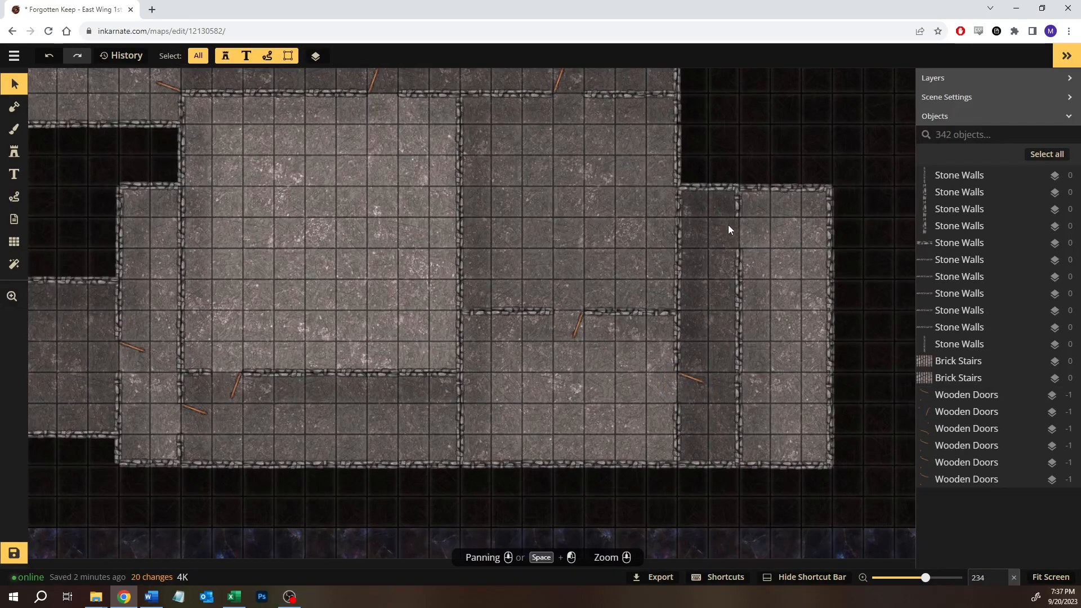
# Paste another wooden door into the north gap of the wall dividing the two easternmost areas
pyautogui.hotkey('ctrl', 'v')
pyautogui.moveTo(715, 290); pyautogui.dragTo(752, 220)
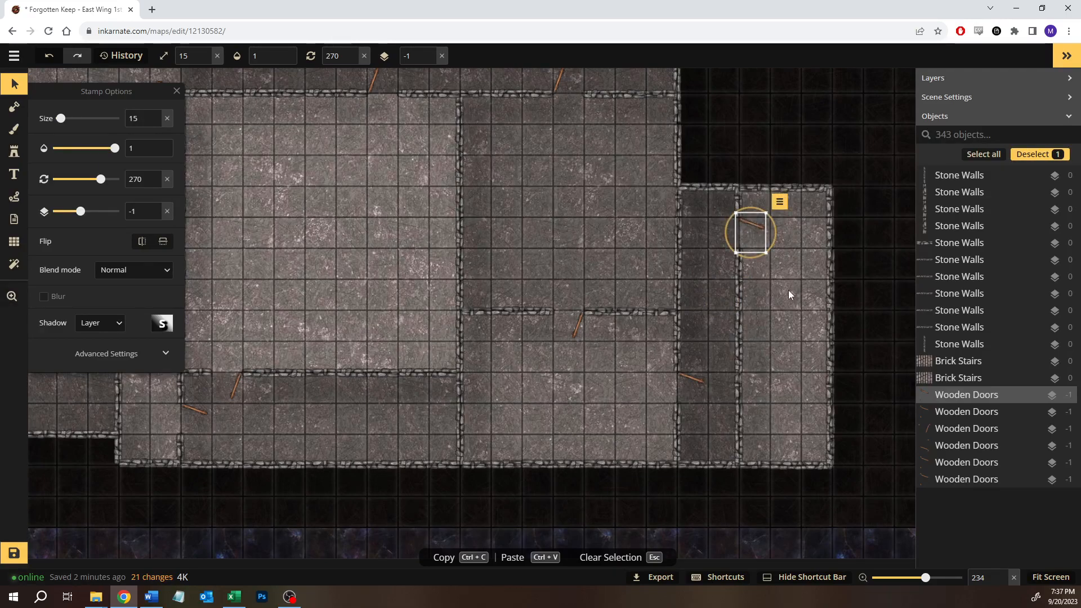
pyautogui.click(789, 293)
# Place a new size 12 text label, styled like "Cleaning the Water Puzzle", in the dark void west of the large room
pyautogui.scroll(-3, 637, 337)
pyautogui.moveTo(512, 257); pyautogui.dragTo(764, 313)
pyautogui.click(14, 175)
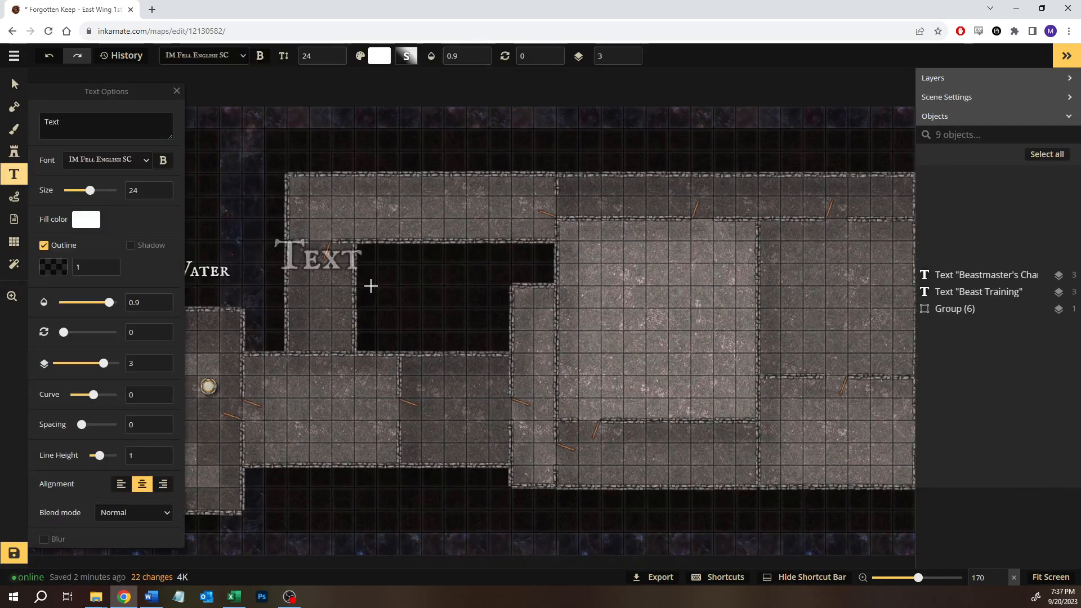
pyautogui.moveTo(354, 281); pyautogui.dragTo(516, 274)
pyautogui.click(15, 84)
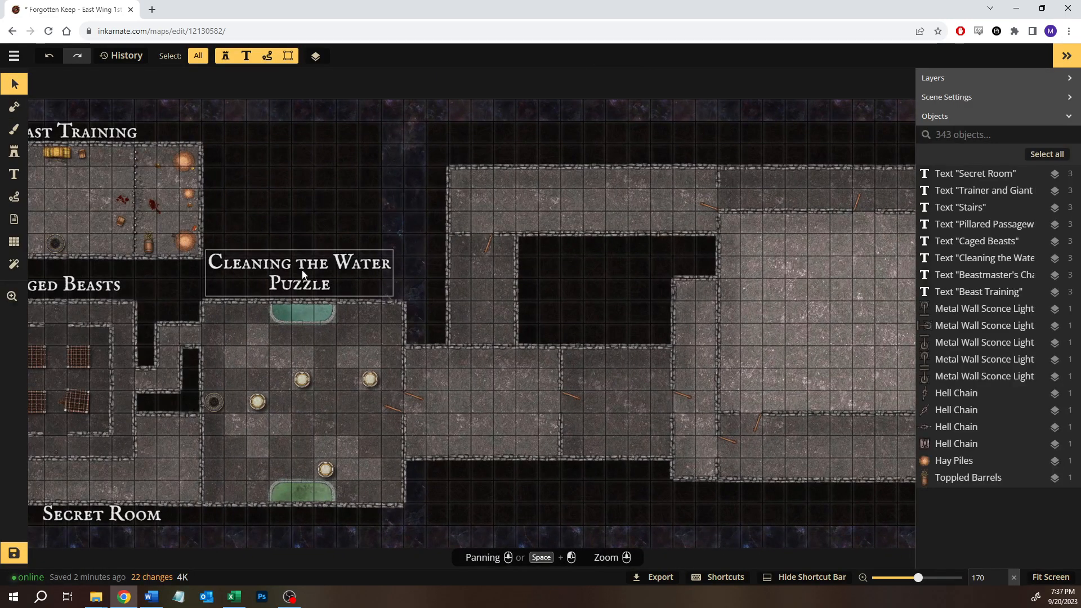
pyautogui.click(307, 264)
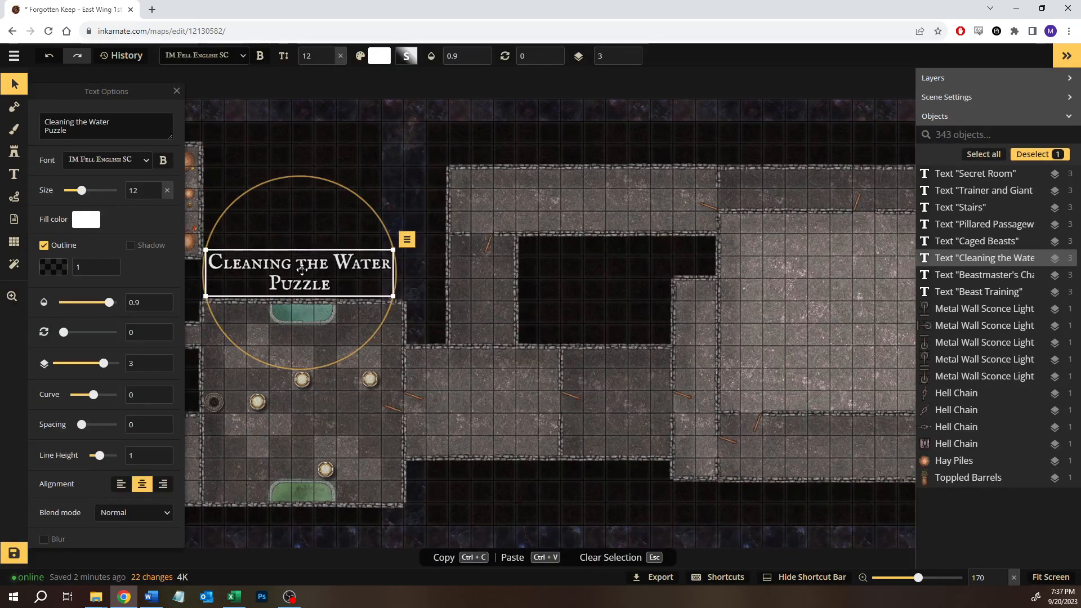
pyautogui.click(14, 174)
pyautogui.click(652, 268)
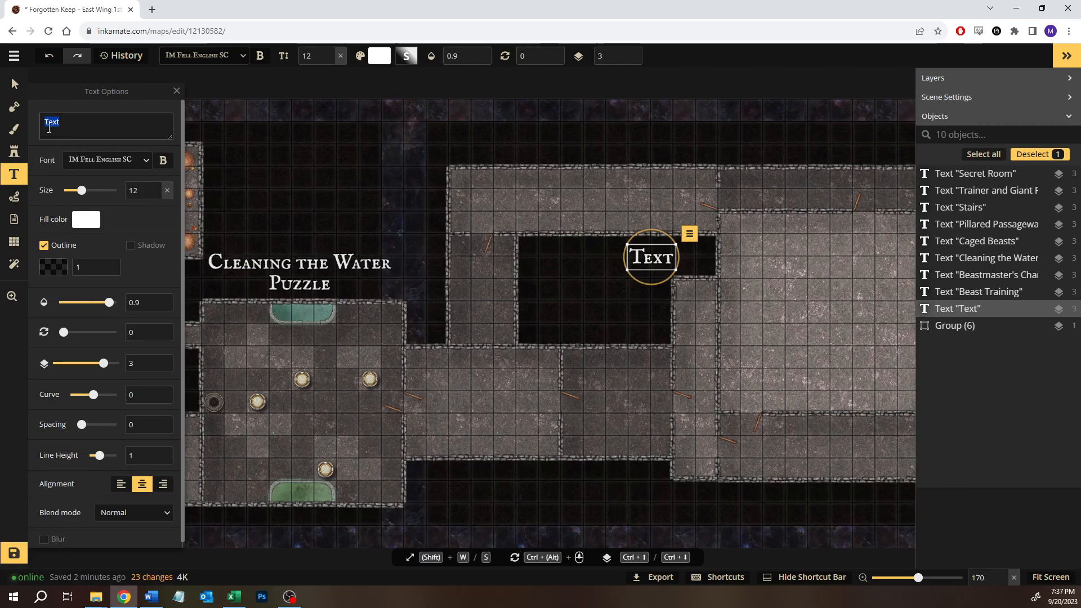
# Set the new label's text to "Primal Fire -->" and shift it slightly west within the void
pyautogui.write('Primal Fire')
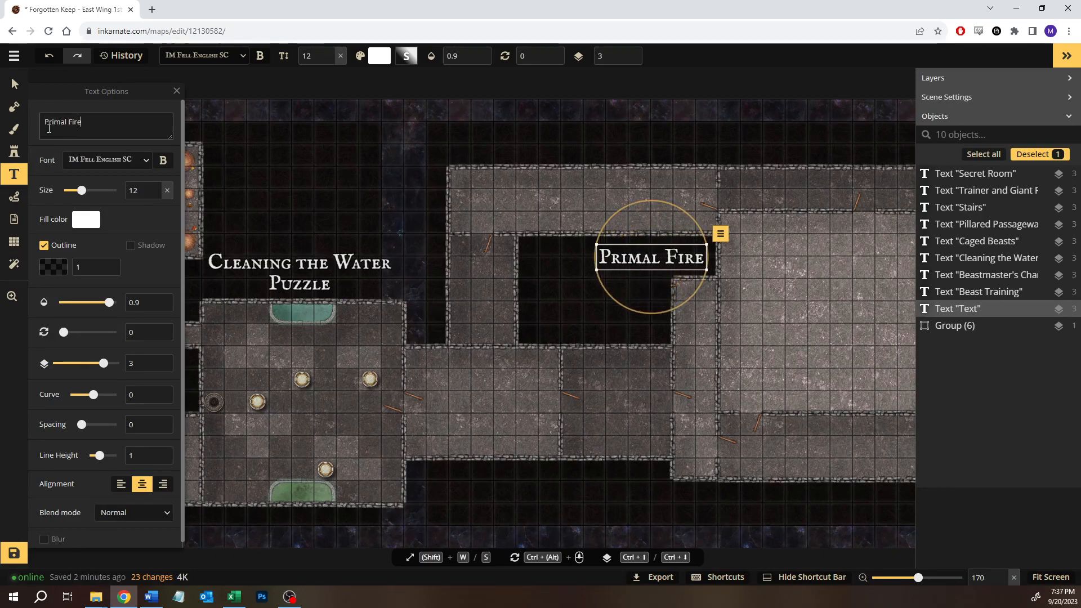
pyautogui.write(' --')
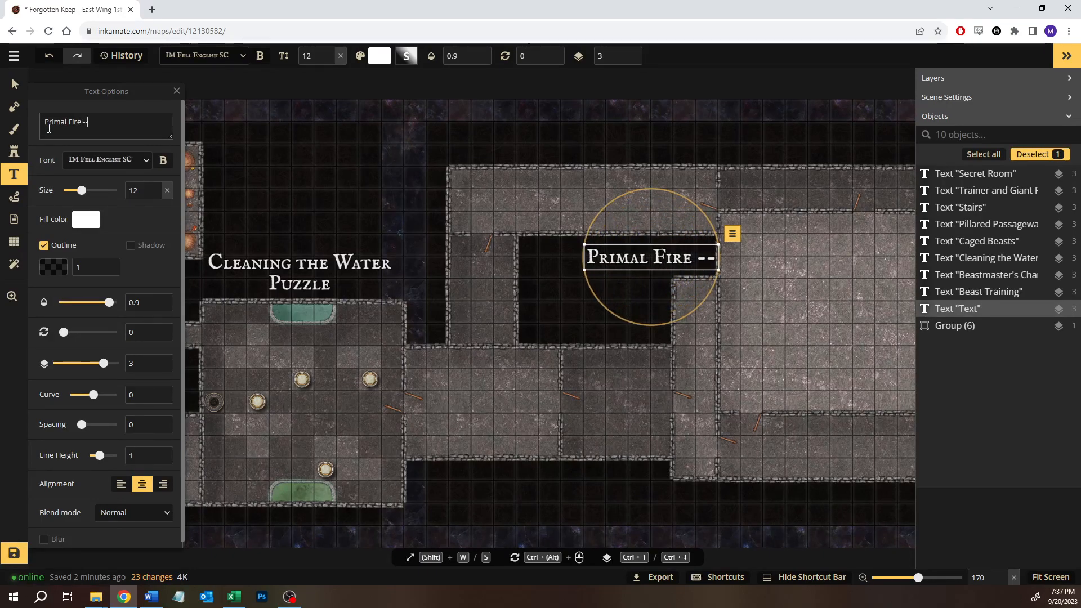
pyautogui.write('>')
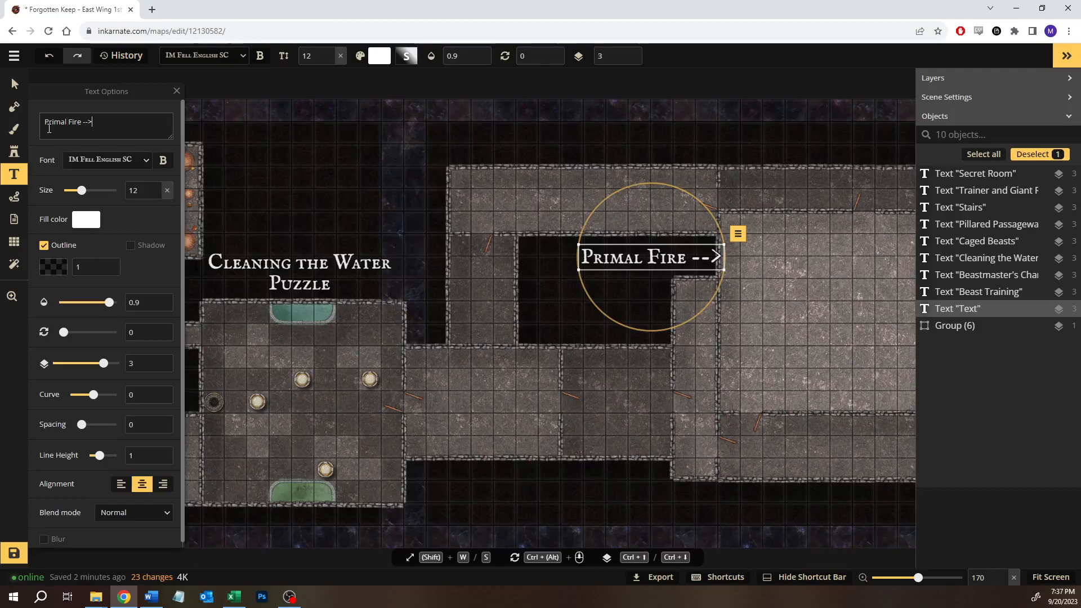
pyautogui.click(15, 83)
pyautogui.moveTo(654, 257); pyautogui.dragTo(643, 257)
pyautogui.click(880, 317)
# Duplicate the "Primal Fire -->" label into the dark area above the easternmost rooms
pyautogui.moveTo(865, 322); pyautogui.dragTo(755, 252)
pyautogui.moveTo(686, 336); pyautogui.dragTo(696, 310)
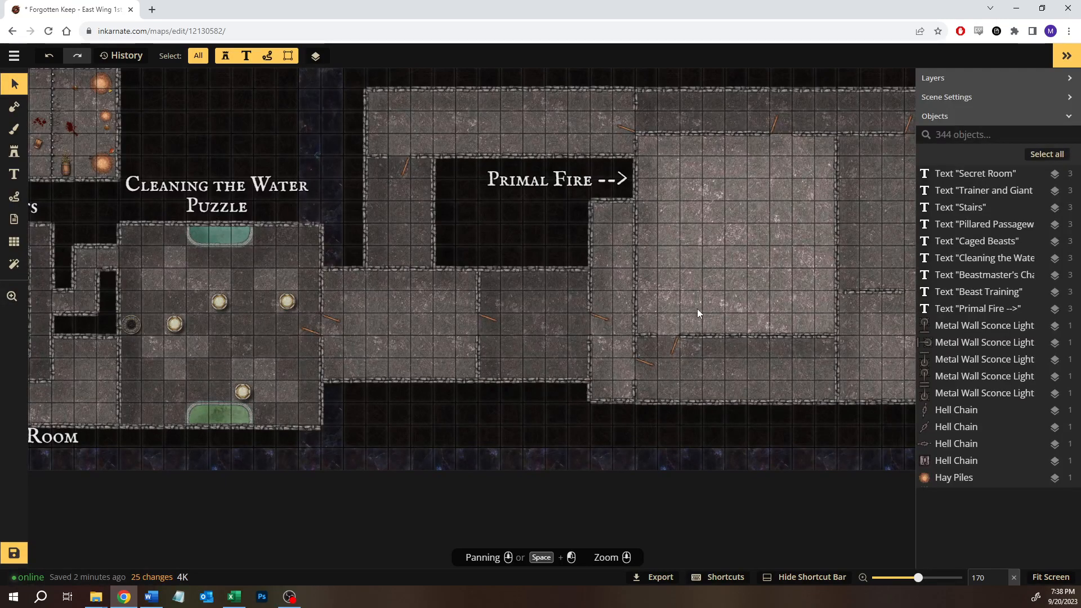
pyautogui.moveTo(696, 268); pyautogui.dragTo(436, 288)
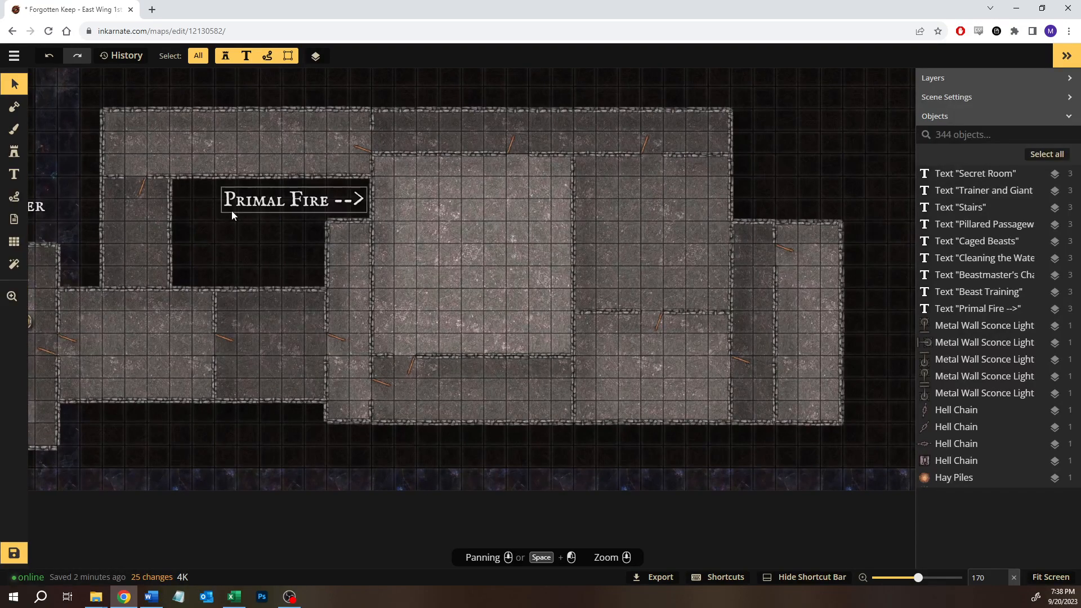
pyautogui.click(232, 210)
pyautogui.hotkey('ctrl', 'c')
pyautogui.hotkey('ctrl', 'v')
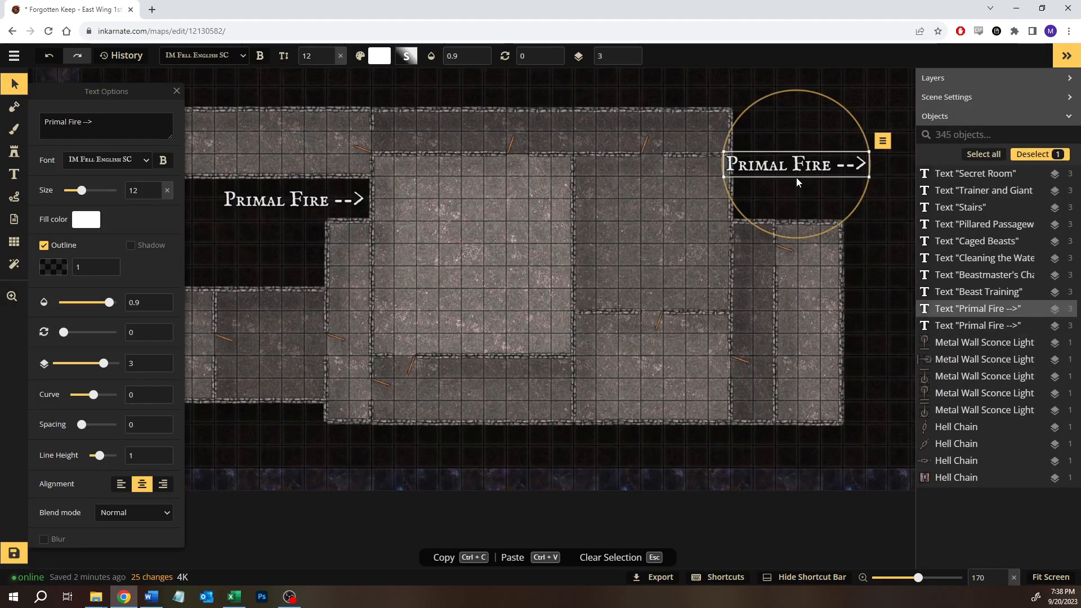
pyautogui.moveTo(767, 160); pyautogui.dragTo(787, 184)
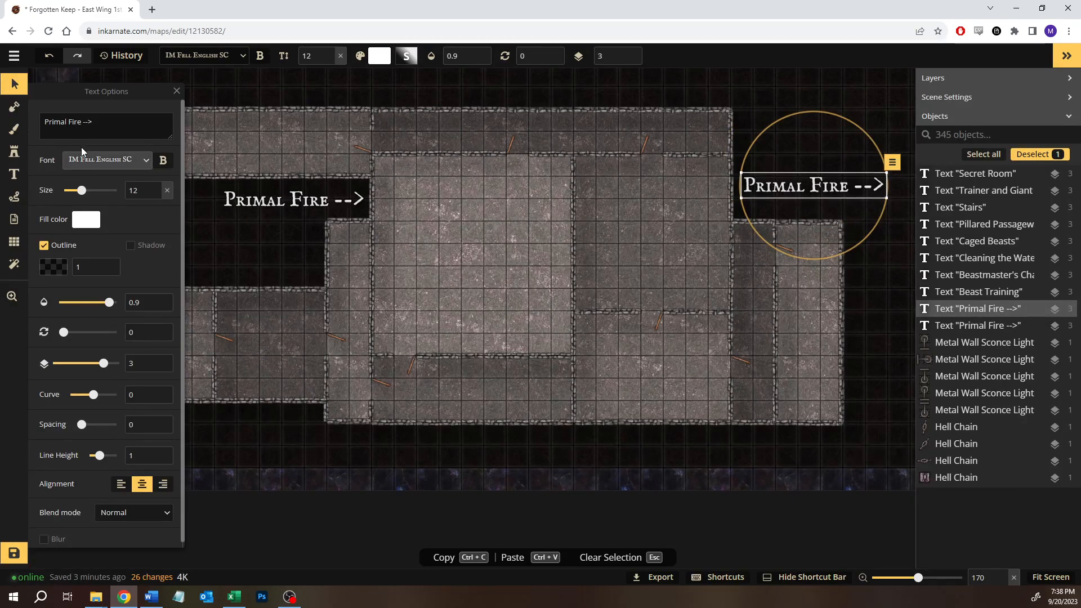
# Change the duplicated label's text to <-- The "Grate" Room and move it east, clear of the neighbouring room's wall
pyautogui.click(65, 123)
pyautogui.hotkey('ctrl', 'a')
pyautogui.write('<')
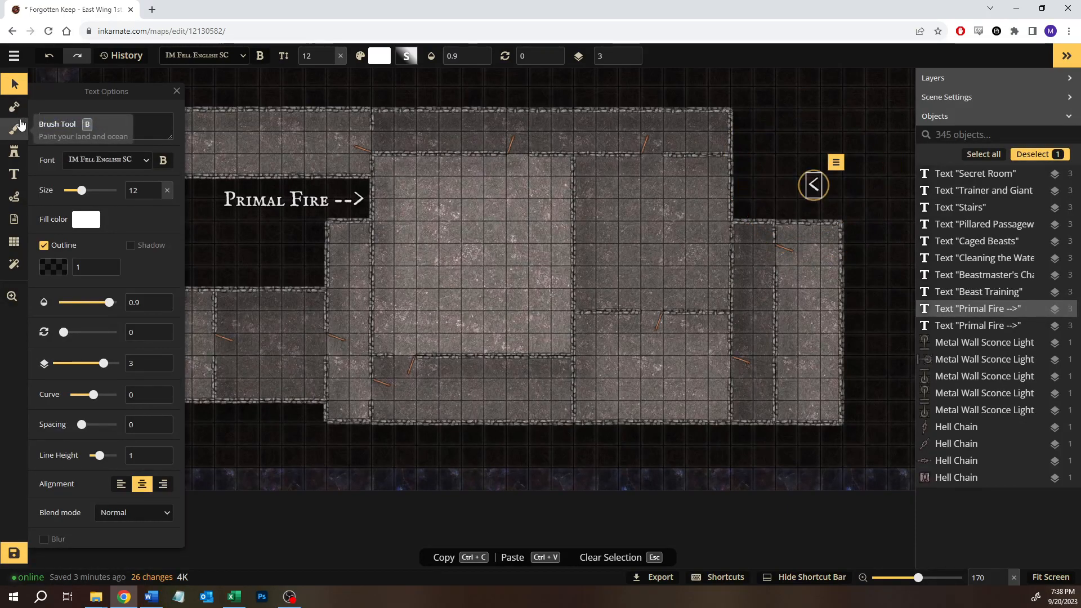
pyautogui.write('--')
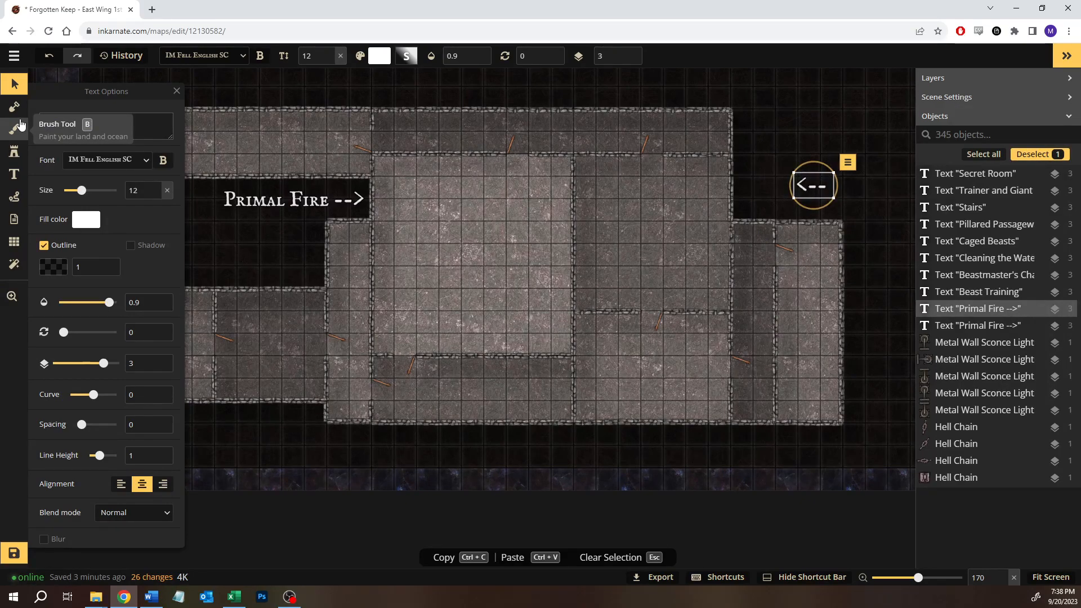
pyautogui.write(' The G')
pyautogui.press('BackSpace')
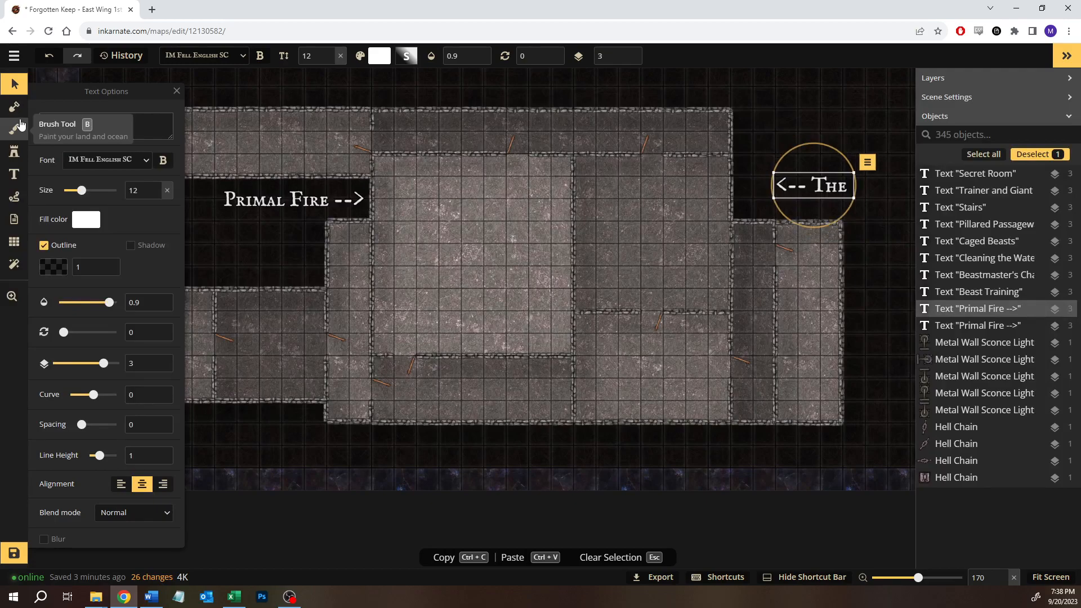
pyautogui.write('"Gran')
pyautogui.press('BackSpace')
pyautogui.press('BackSpace')
pyautogui.press('BackSpace')
pyautogui.press('BackSpace')
pyautogui.press('BackSpace')
pyautogui.write('"')
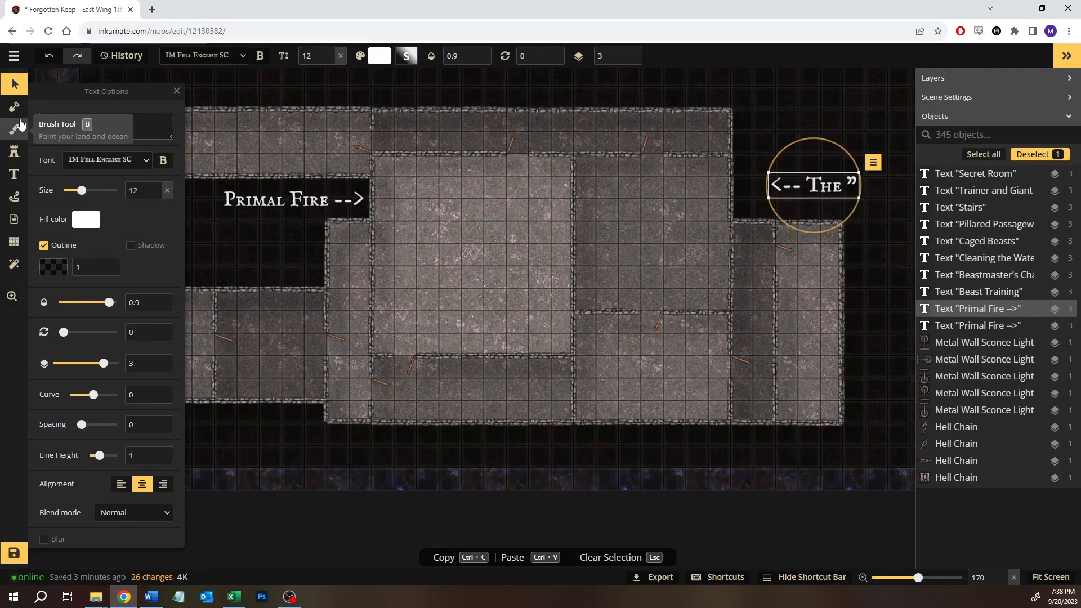
pyautogui.write('Grate"')
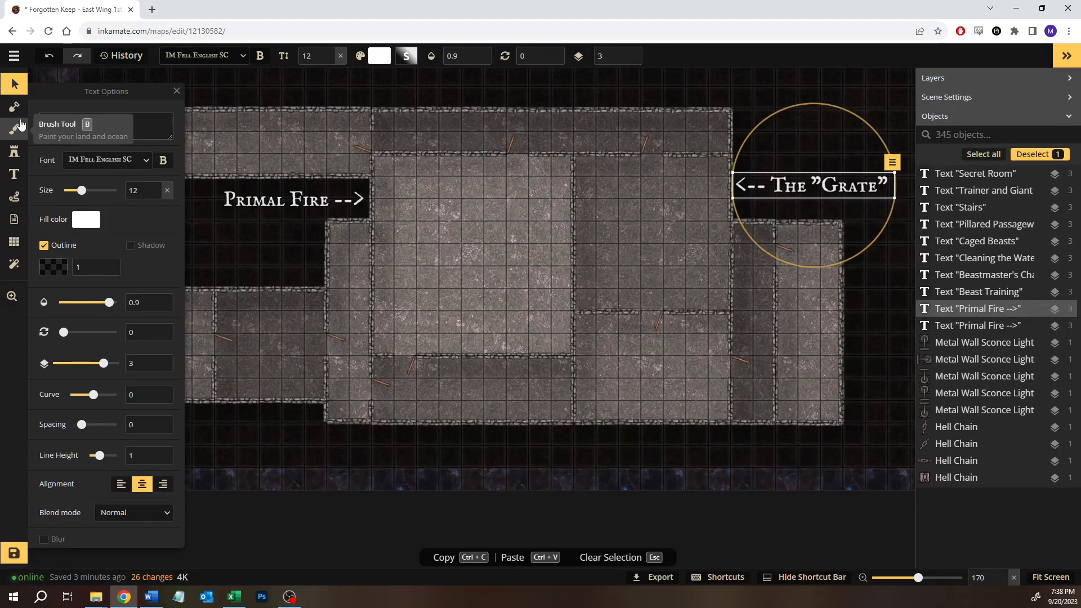
pyautogui.write(' Ro')
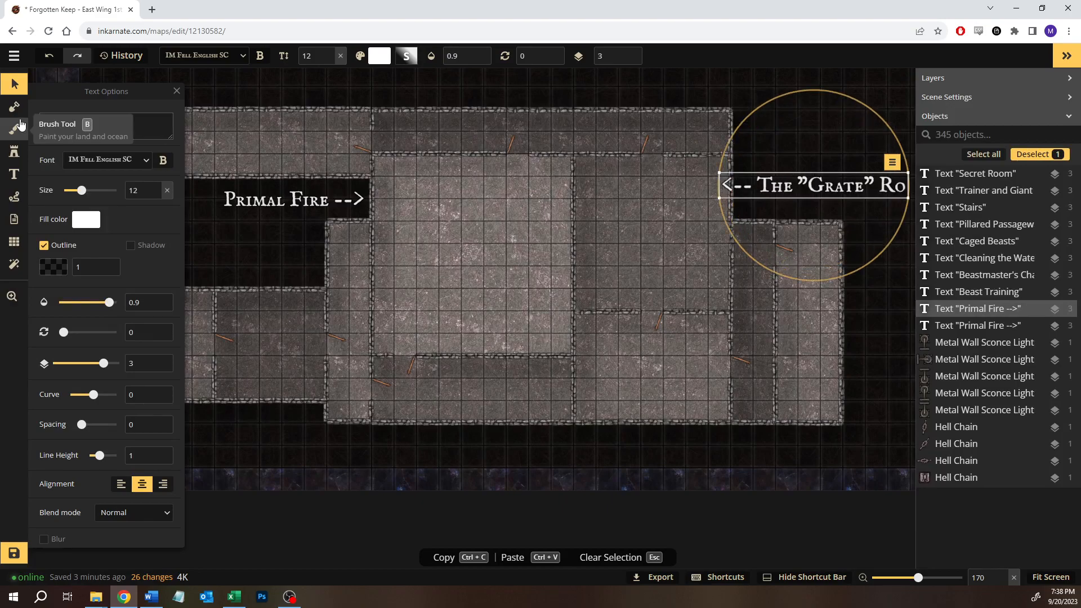
pyautogui.write('om')
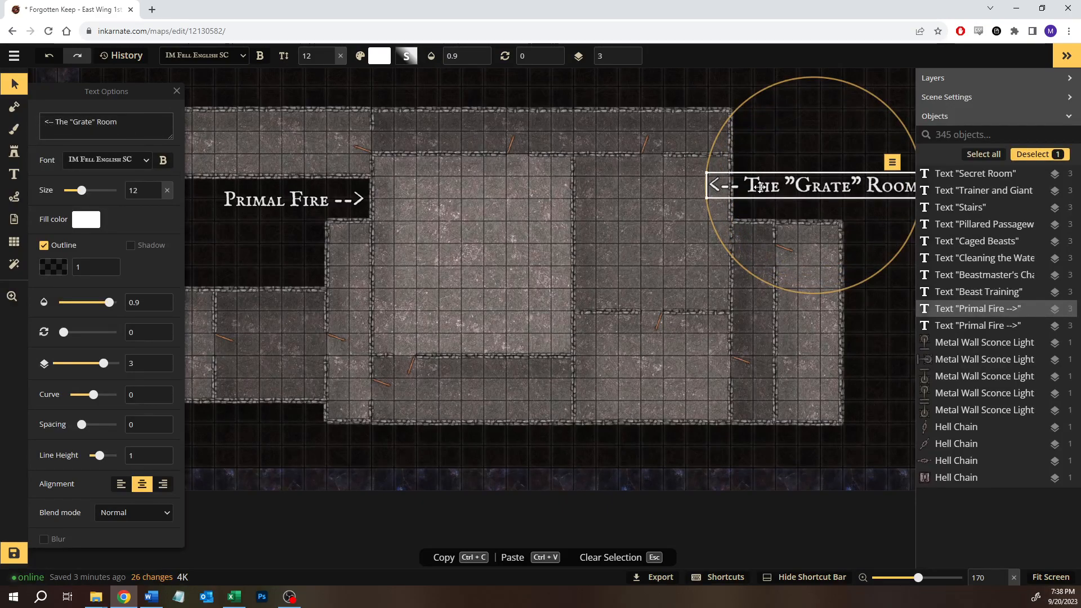
pyautogui.moveTo(764, 188); pyautogui.dragTo(799, 192)
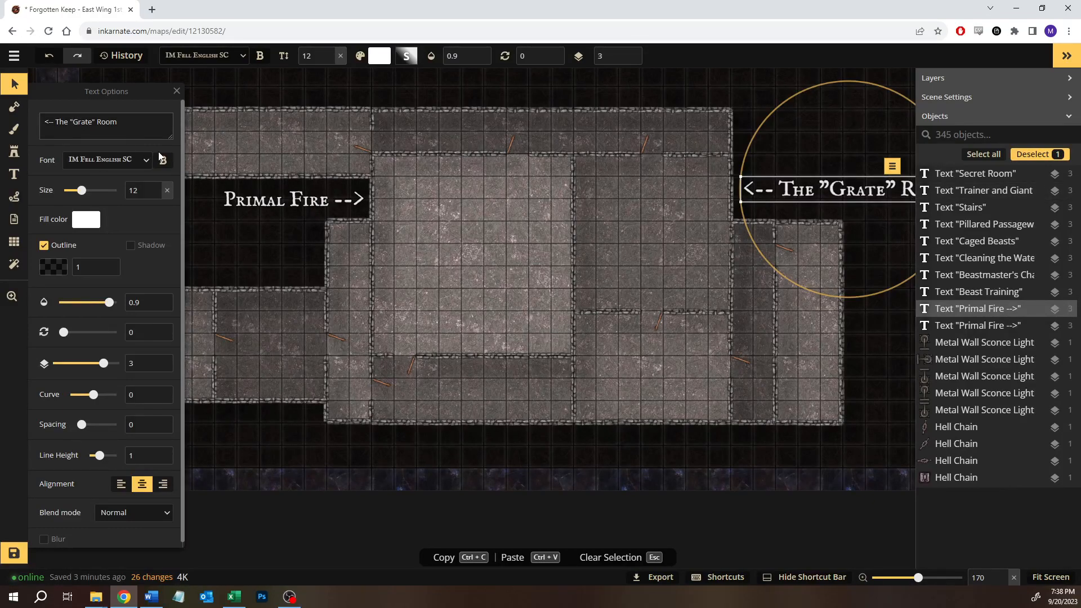
# Retype the opening quotation mark before Grate in the <-- The "Grate" Room label and deselect the label
pyautogui.hotkey('shift', 'Left')
pyautogui.hotkey('shift', 'Left')
pyautogui.write("'")
pyautogui.press('BackSpace')
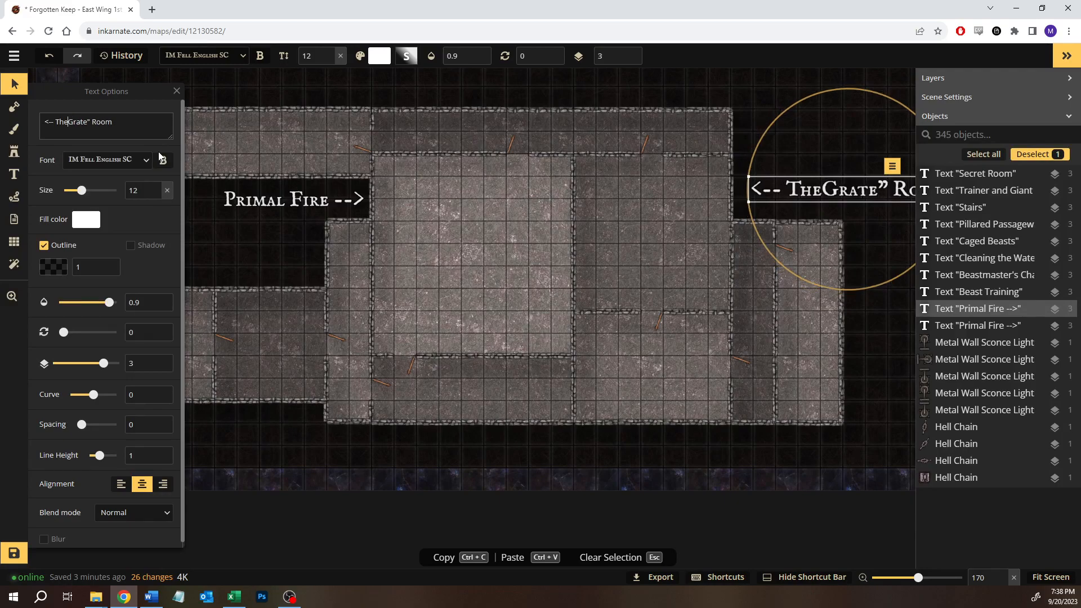
pyautogui.write('"')
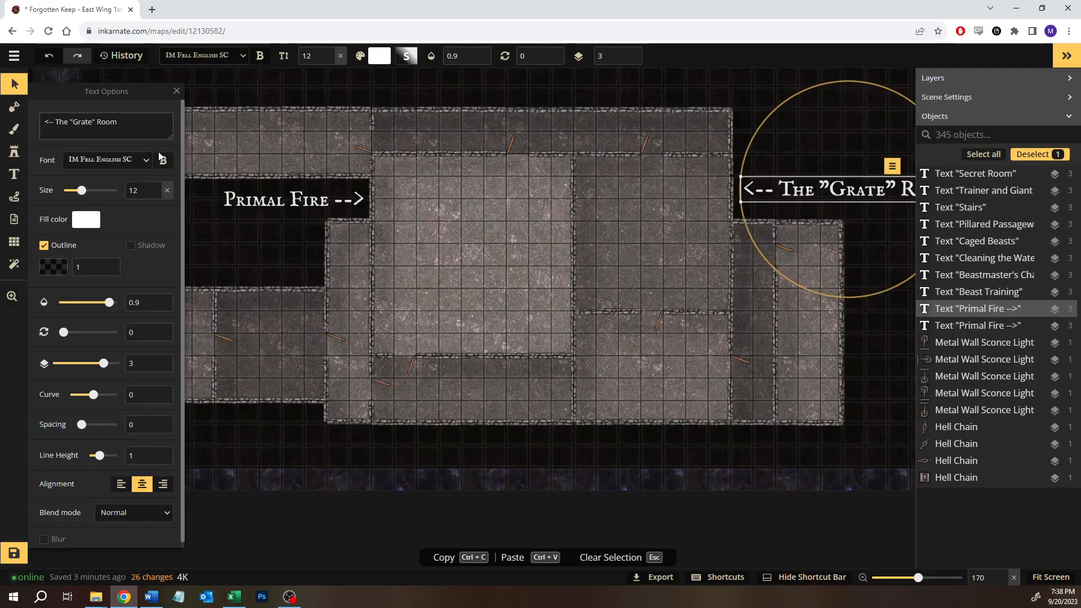
pyautogui.click(727, 90)
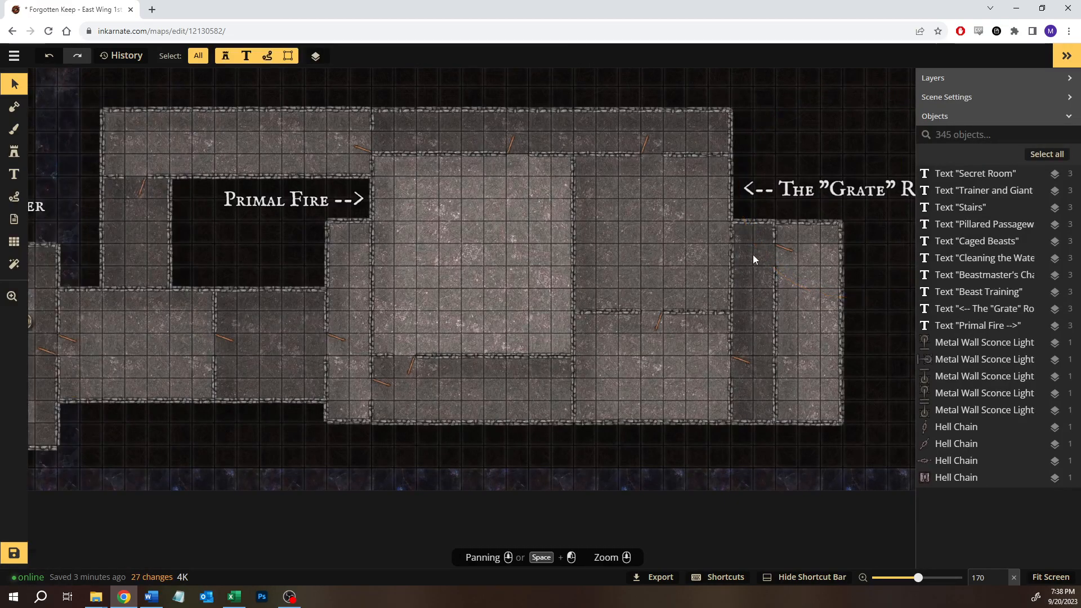
# Save the map with the new east-side room labels
pyautogui.moveTo(625, 327); pyautogui.dragTo(568, 371)
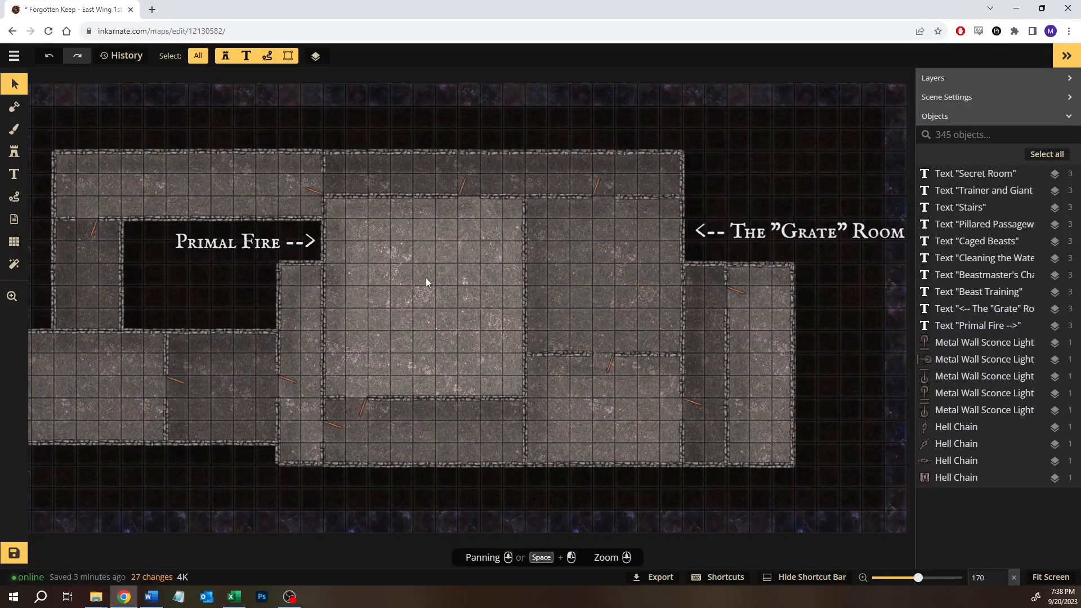
pyautogui.moveTo(559, 283); pyautogui.dragTo(522, 269)
pyautogui.scroll(-3, 522, 269)
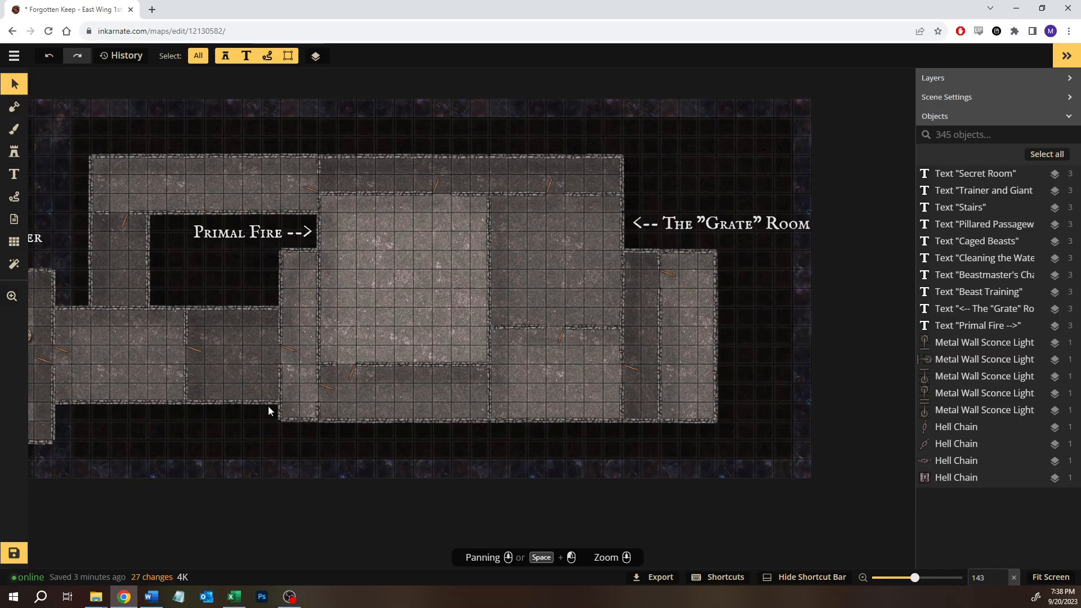
pyautogui.click(15, 554)
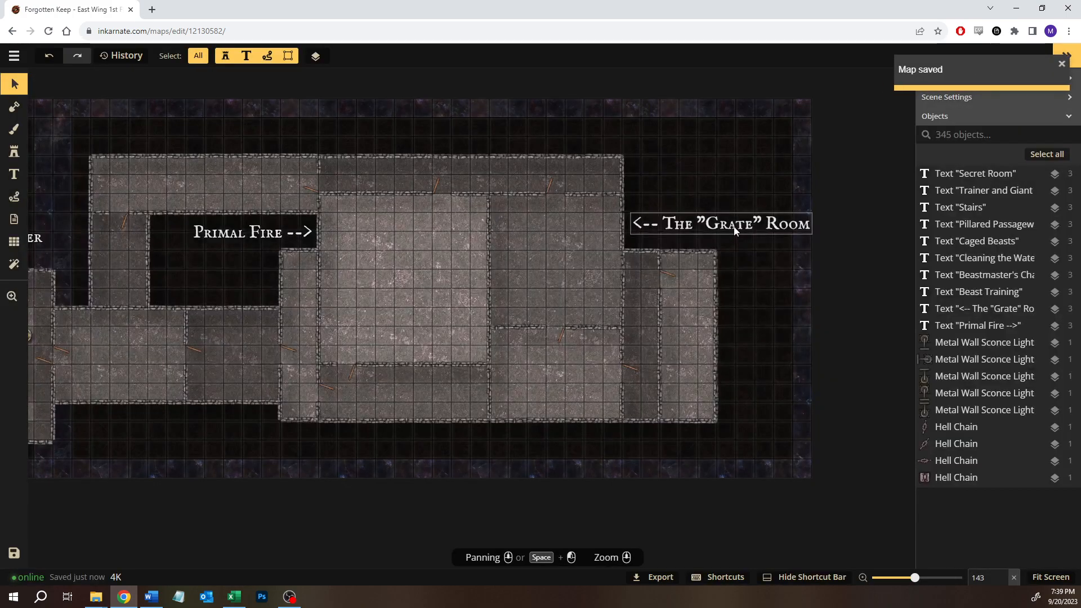
# Break the <-- The "Grate" Room label onto two lines after the word The
pyautogui.click(735, 231)
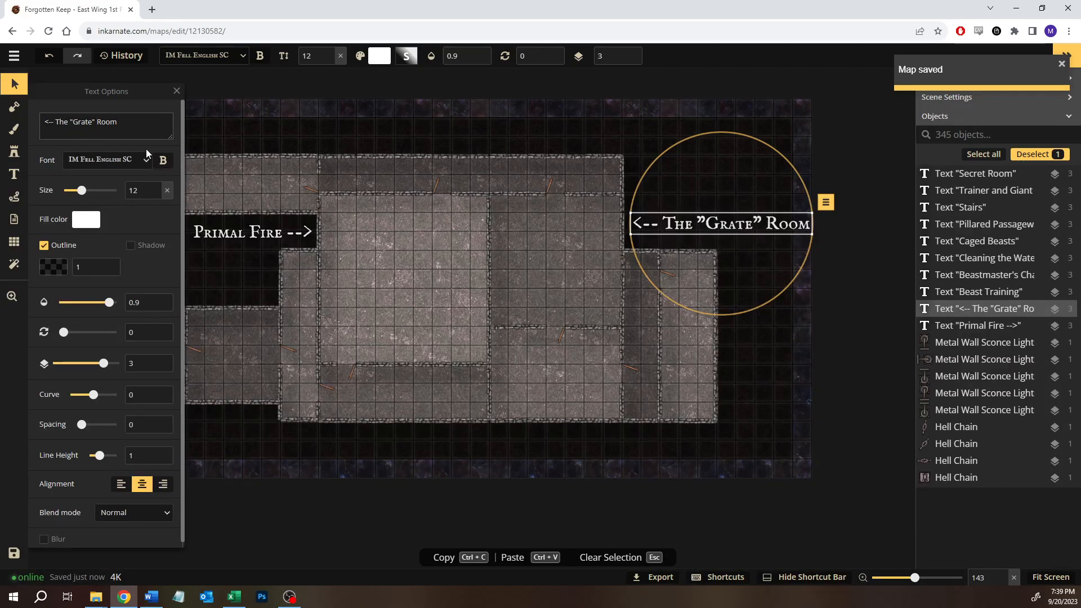
pyautogui.press('Left')
pyautogui.press('Left')
pyautogui.press('Left')
pyautogui.press('Left')
pyautogui.press('Left')
pyautogui.press('Left')
pyautogui.press('Left')
pyautogui.press('Left')
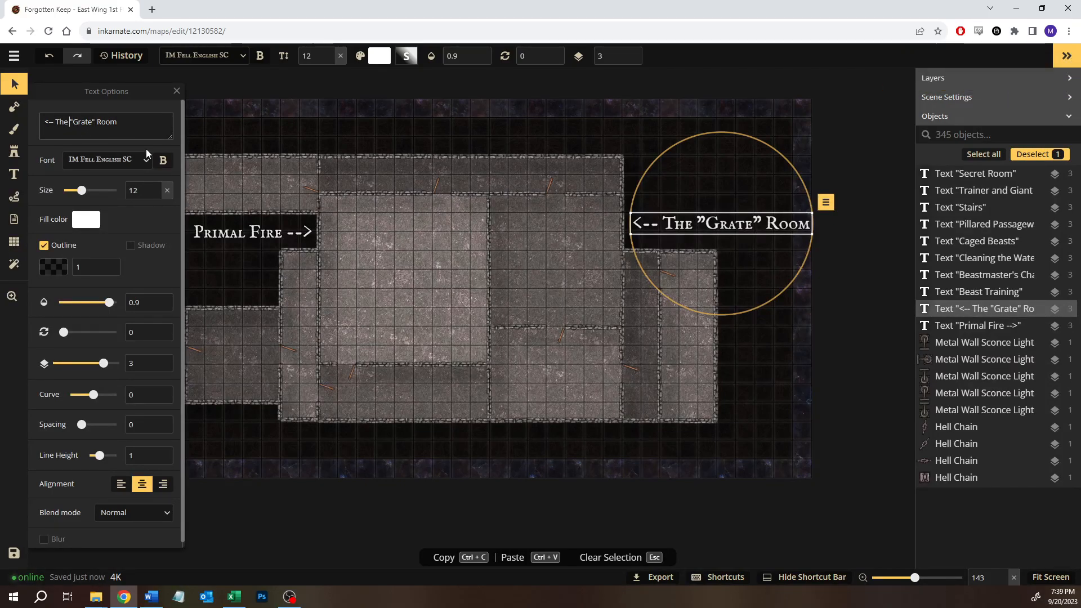
pyautogui.press('Return')
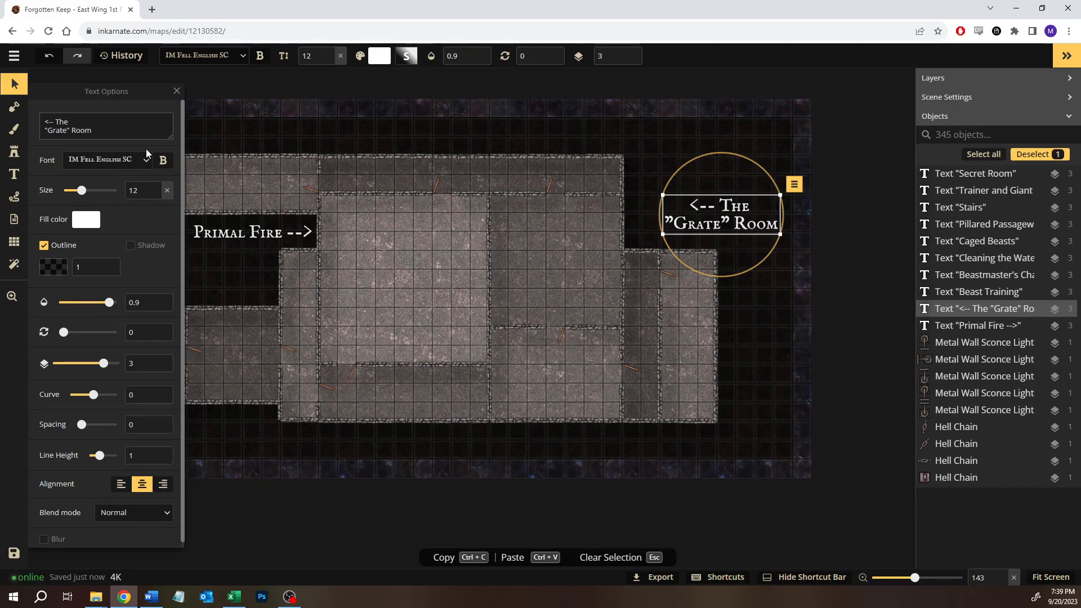
# Move the two-line "Grate" Room label west, close to the adjoining room's outer wall, and deselect it
pyautogui.click(727, 215)
pyautogui.moveTo(727, 215); pyautogui.dragTo(695, 221)
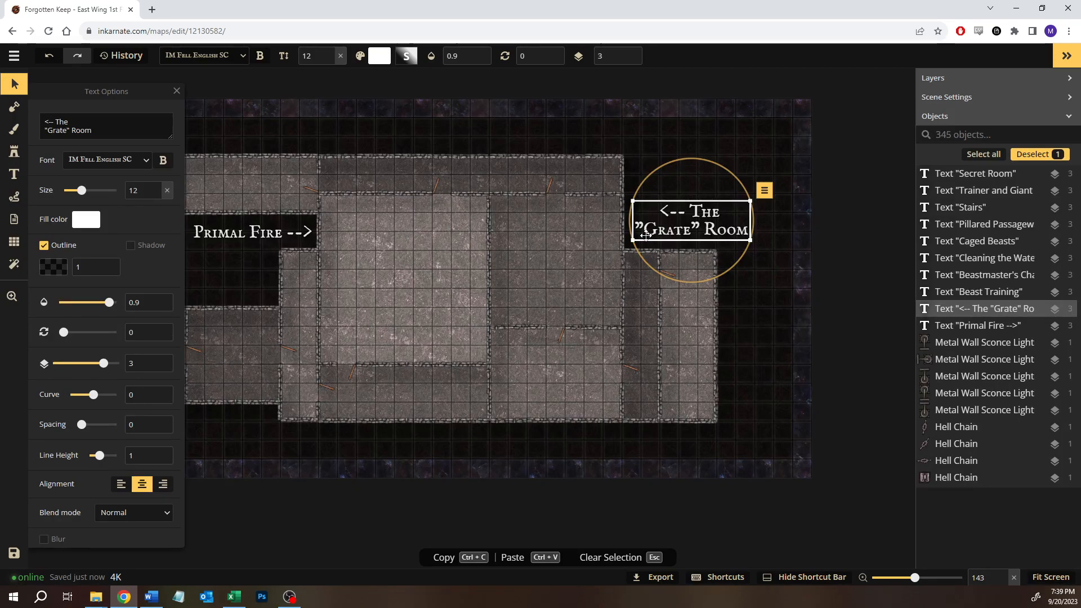
pyautogui.click(736, 296)
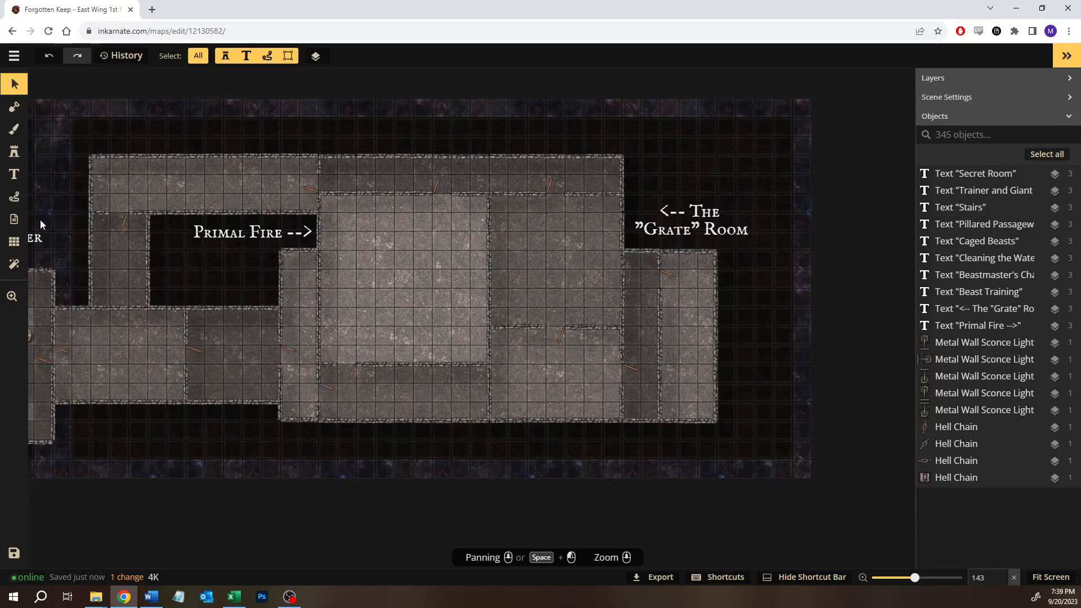
# Add a size 12 text label reading Stairway^ in the dark area just south of the easternmost rooms
pyautogui.click(14, 174)
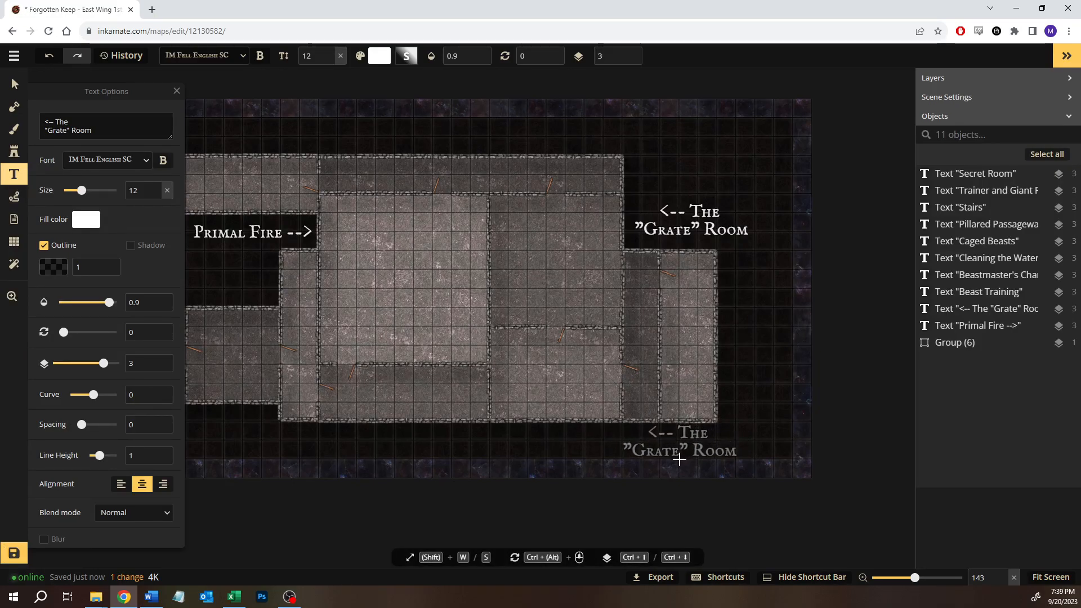
pyautogui.click(679, 458)
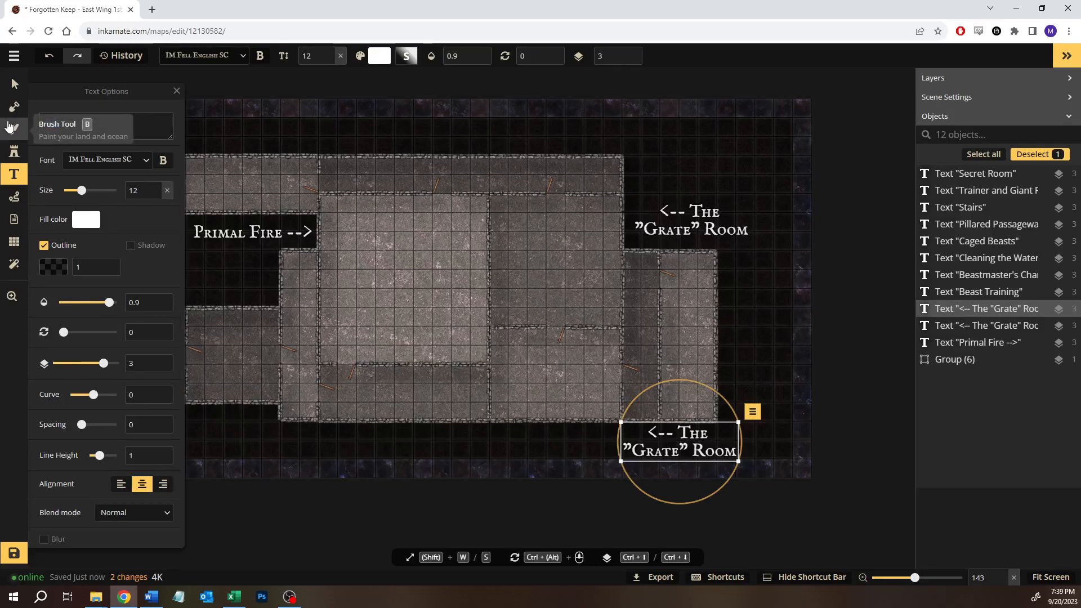
pyautogui.write('^')
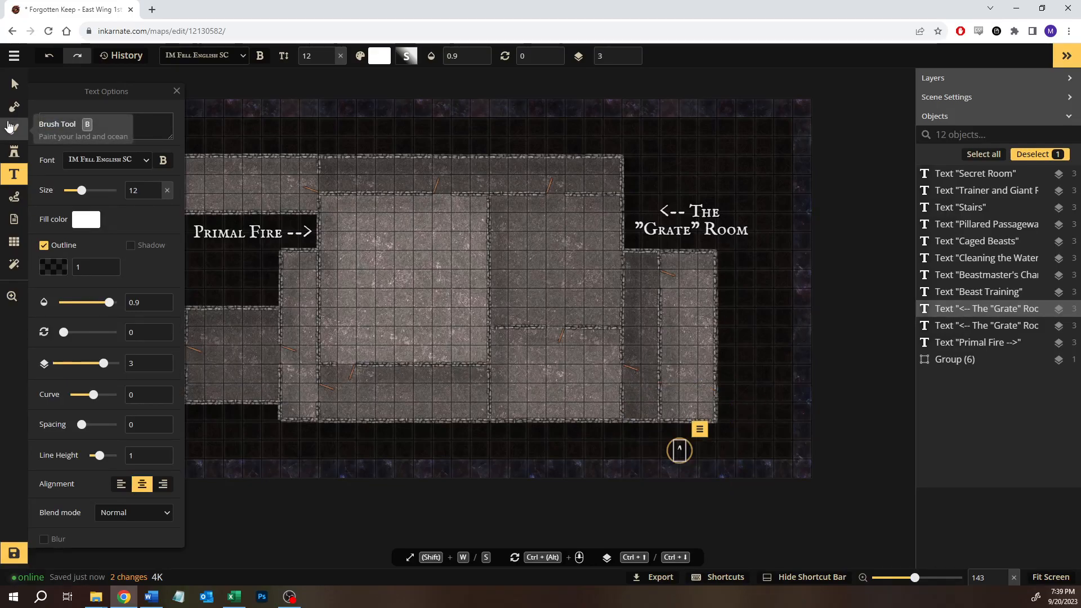
pyautogui.write(' Stair')
pyautogui.press('BackSpace')
pyautogui.press('BackSpace')
pyautogui.press('BackSpace')
pyautogui.press('BackSpace')
pyautogui.press('BackSpace')
pyautogui.press('BackSpace')
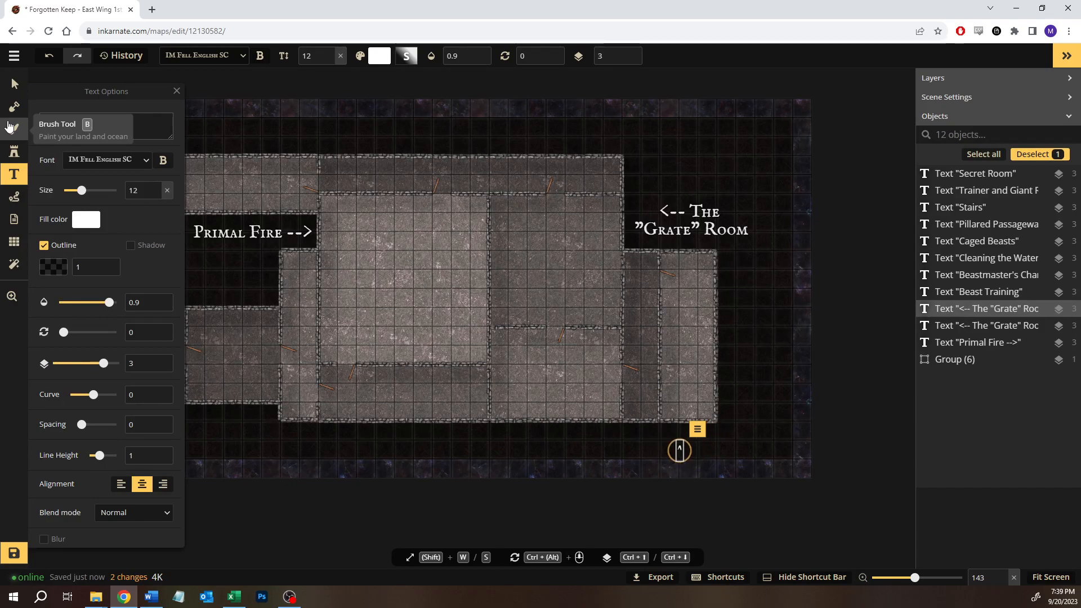
pyautogui.press('BackSpace')
pyautogui.write('Stairway')
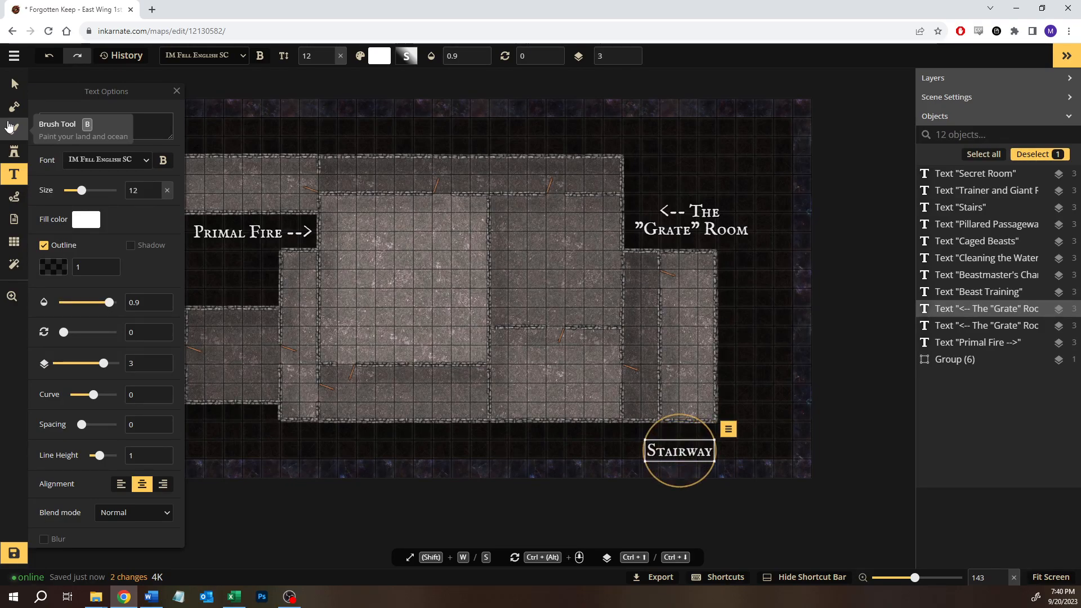
pyautogui.write('^')
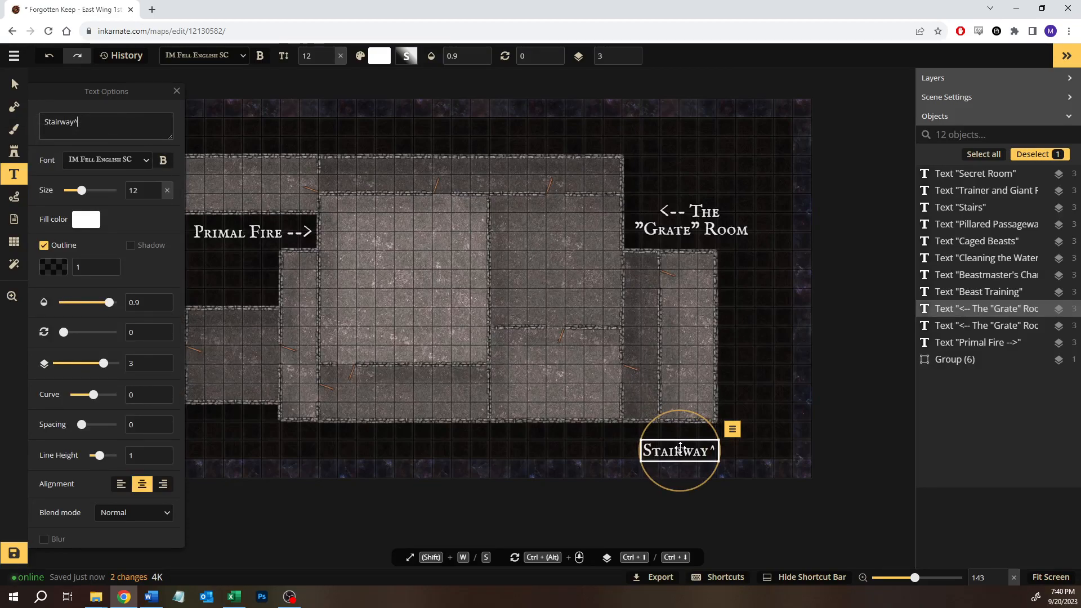
pyautogui.moveTo(680, 449); pyautogui.dragTo(667, 441)
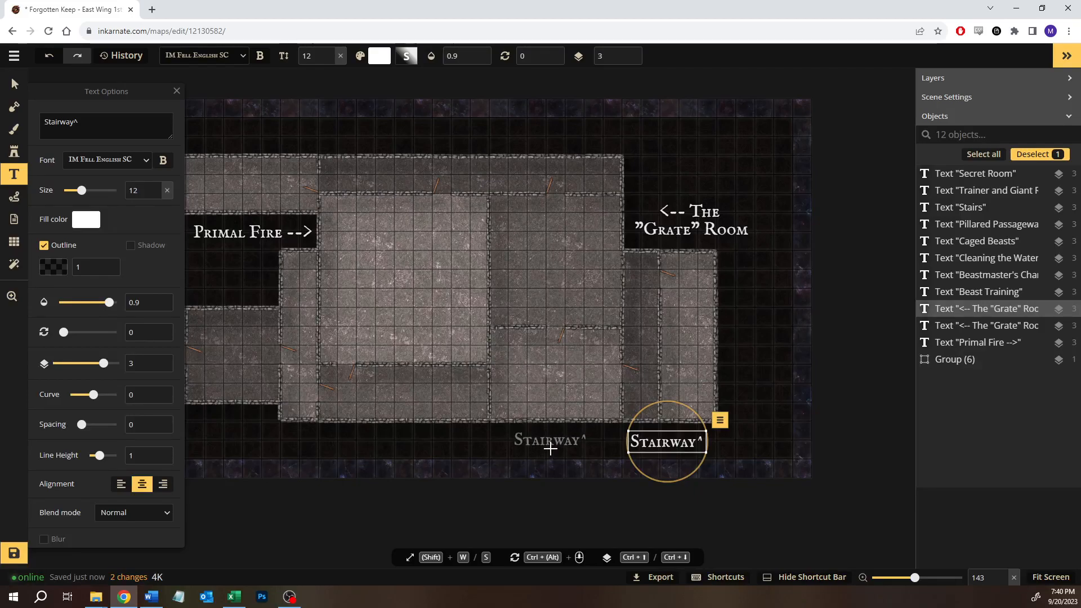
# Add another label reading Mimic Chamber ^ in the dark area south of the room, west of the Stairway^ label
pyautogui.click(550, 448)
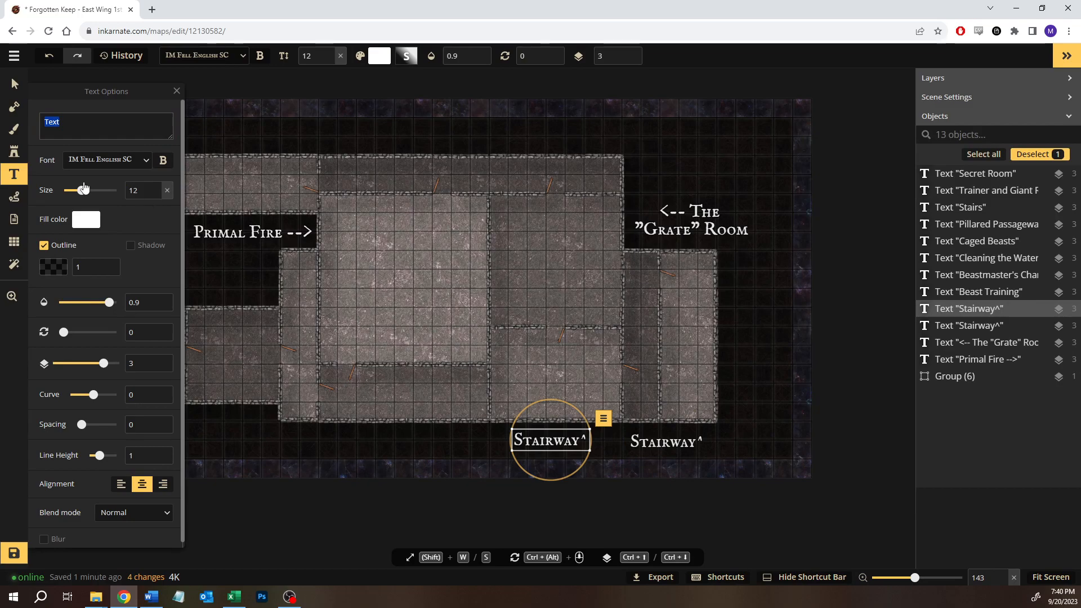
pyautogui.click(114, 125)
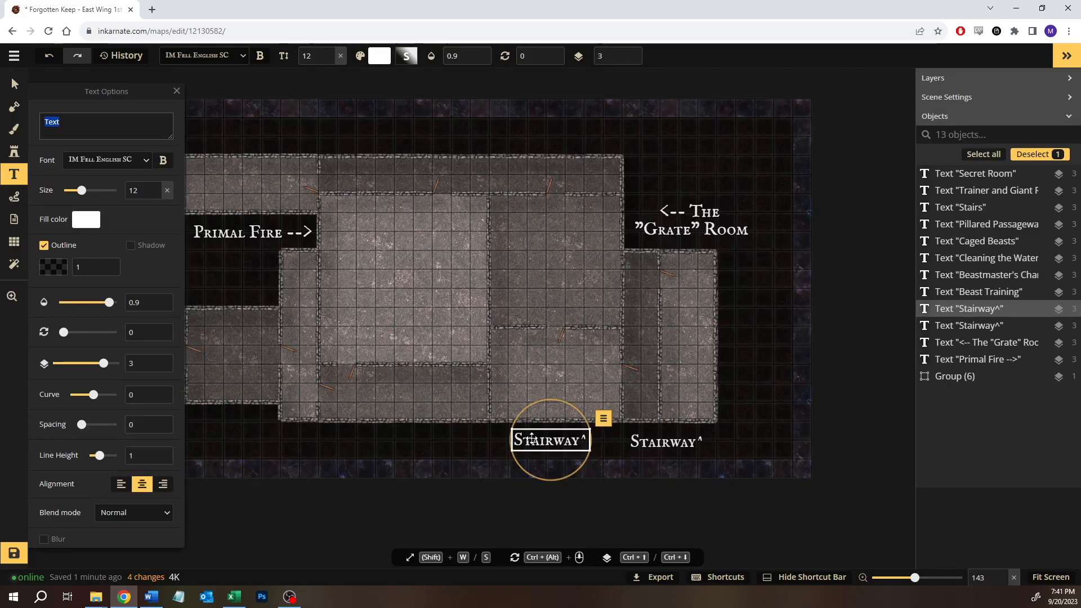
pyautogui.moveTo(87, 128); pyautogui.dragTo(10, 125)
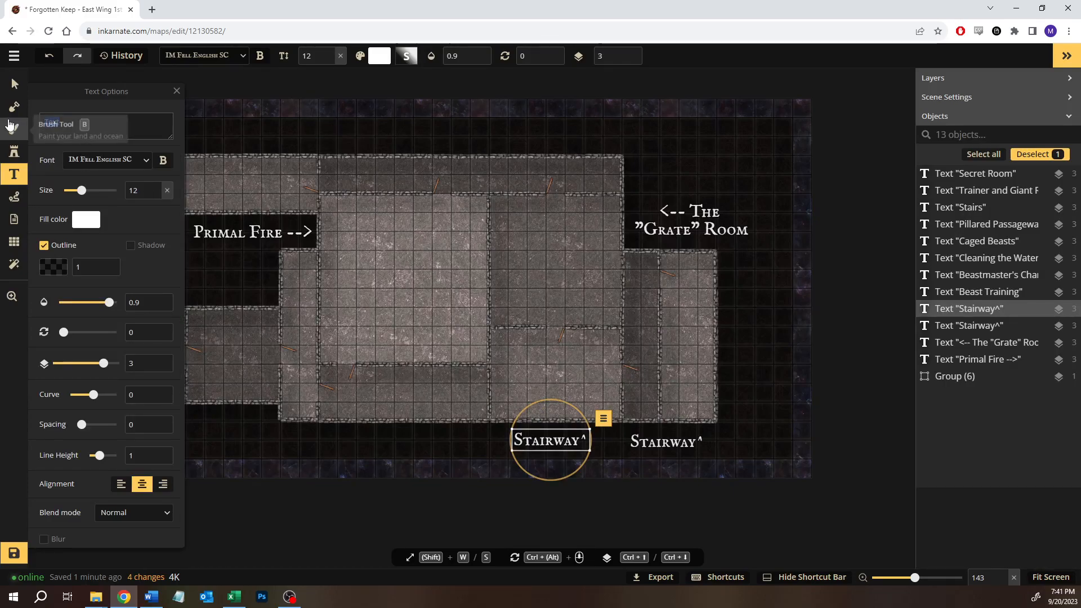
pyautogui.write('Mimic C')
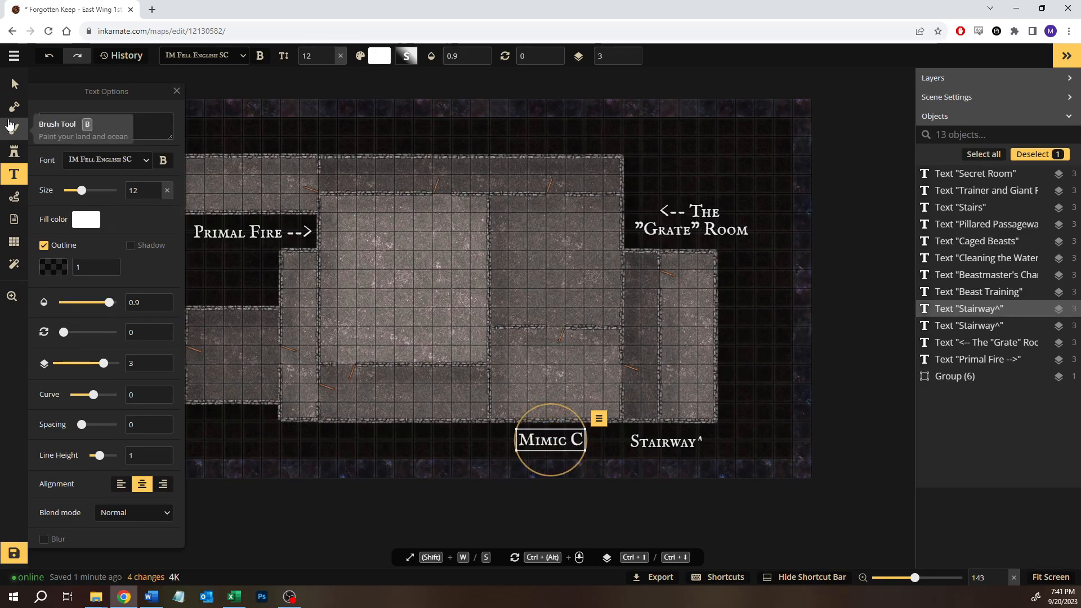
pyautogui.write('hamber ^')
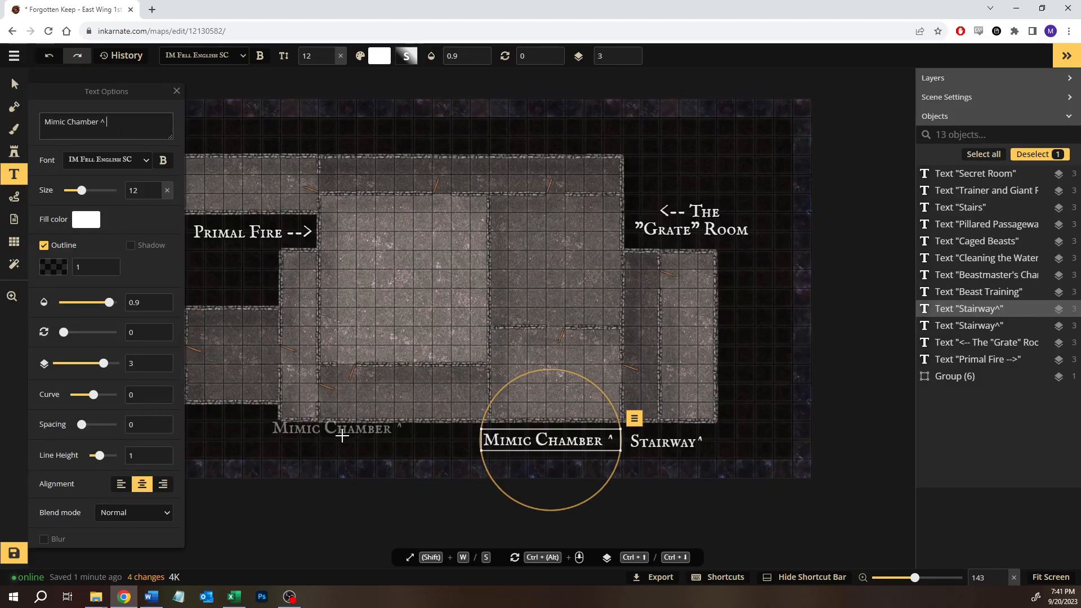
# Place a blank text label over the narrow room south of the large room and undo the last change
pyautogui.click(397, 411)
pyautogui.press('space')
pyautogui.moveTo(518, 256)
pyautogui.mouseDown()
pyautogui.moveTo(417, 410)
pyautogui.moveTo(529, 297)
pyautogui.moveTo(531, 262)
pyautogui.mouseUp()
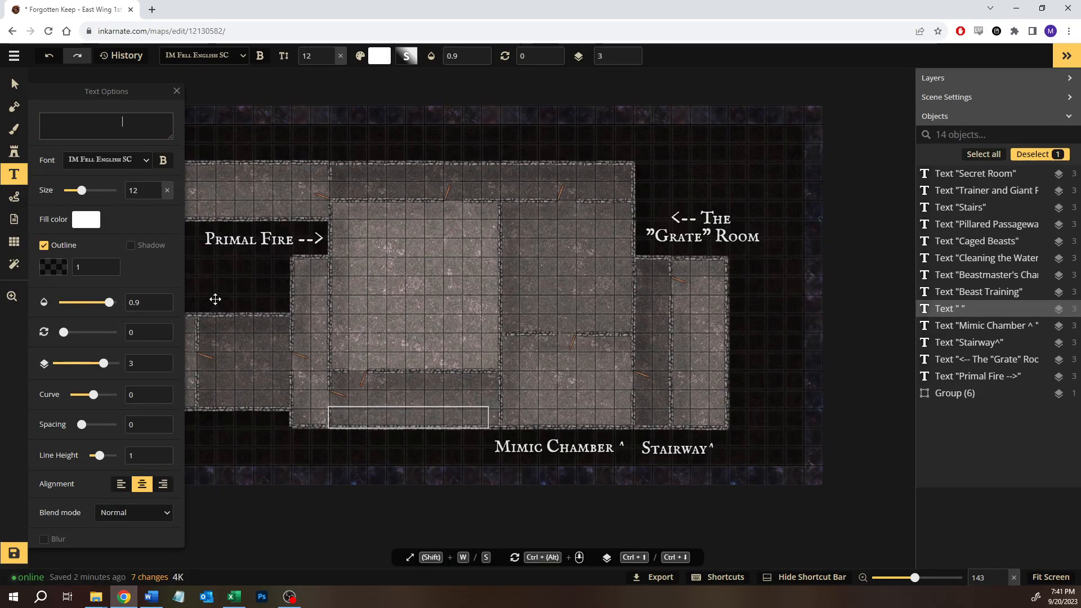
pyautogui.click(49, 55)
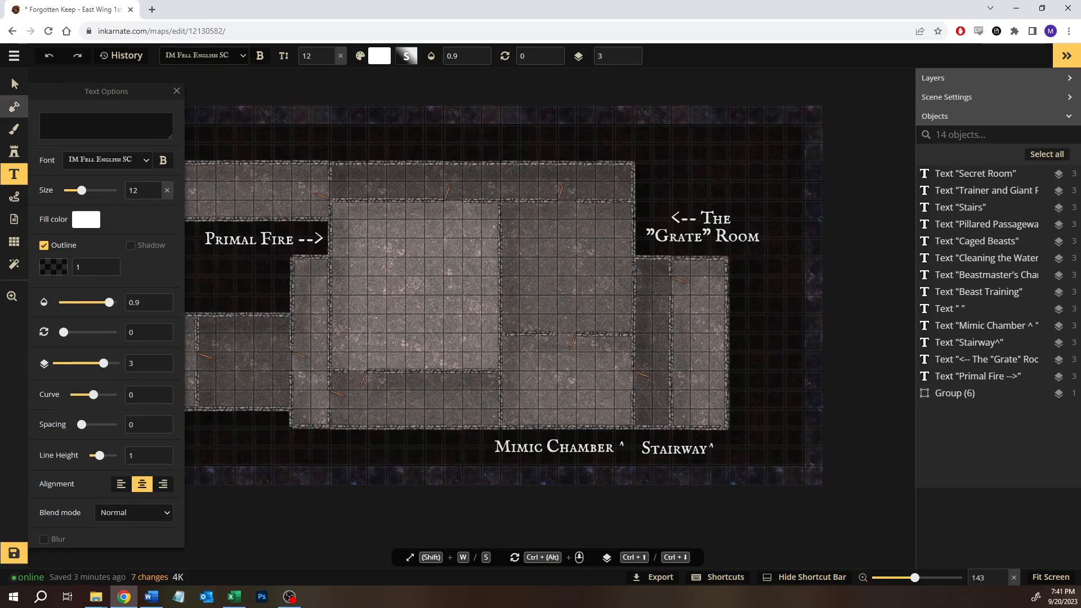
# Look over the map from the eastern rooms west to the Beastmaster's Chambers to check which rooms still need labels
pyautogui.click(14, 84)
pyautogui.moveTo(345, 443); pyautogui.dragTo(569, 423)
pyautogui.moveTo(656, 258); pyautogui.dragTo(589, 248)
pyautogui.moveTo(539, 345); pyautogui.dragTo(469, 323)
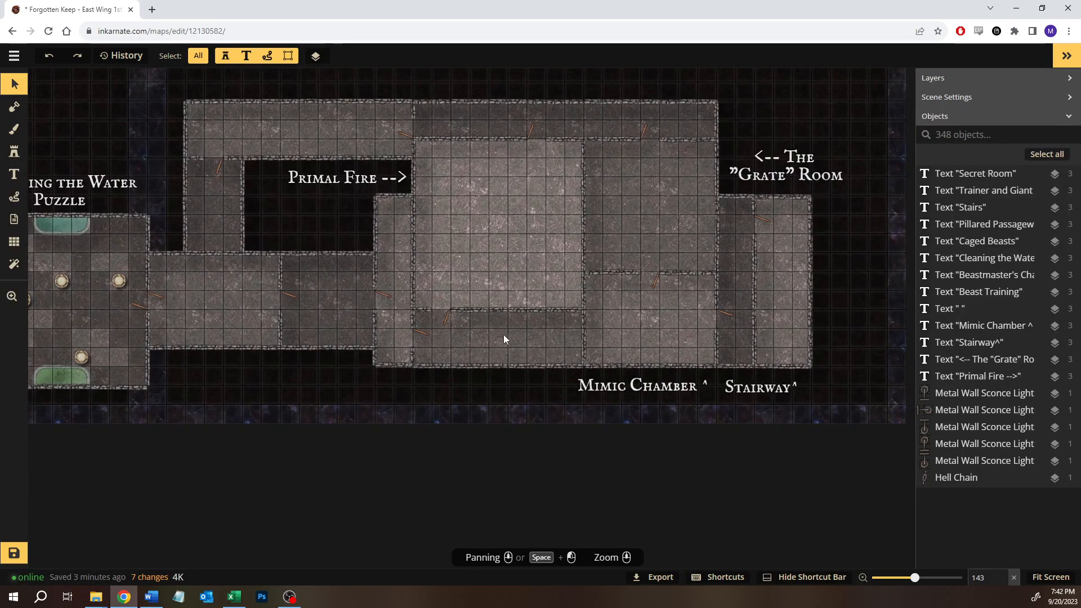
pyautogui.moveTo(361, 328); pyautogui.dragTo(472, 340)
pyautogui.moveTo(318, 292); pyautogui.dragTo(447, 318)
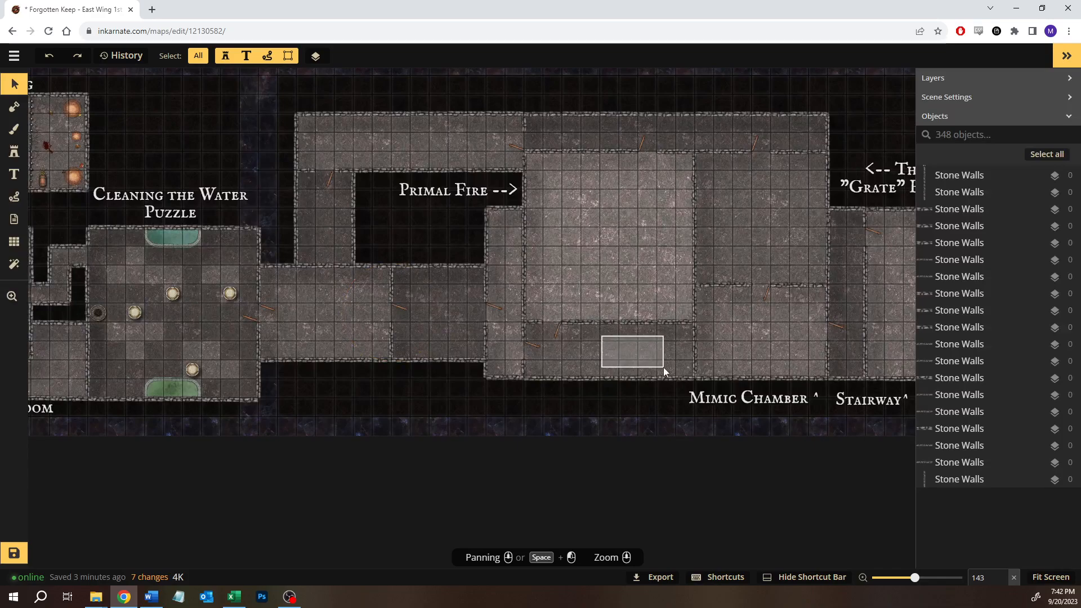
pyautogui.moveTo(663, 367); pyautogui.dragTo(663, 367)
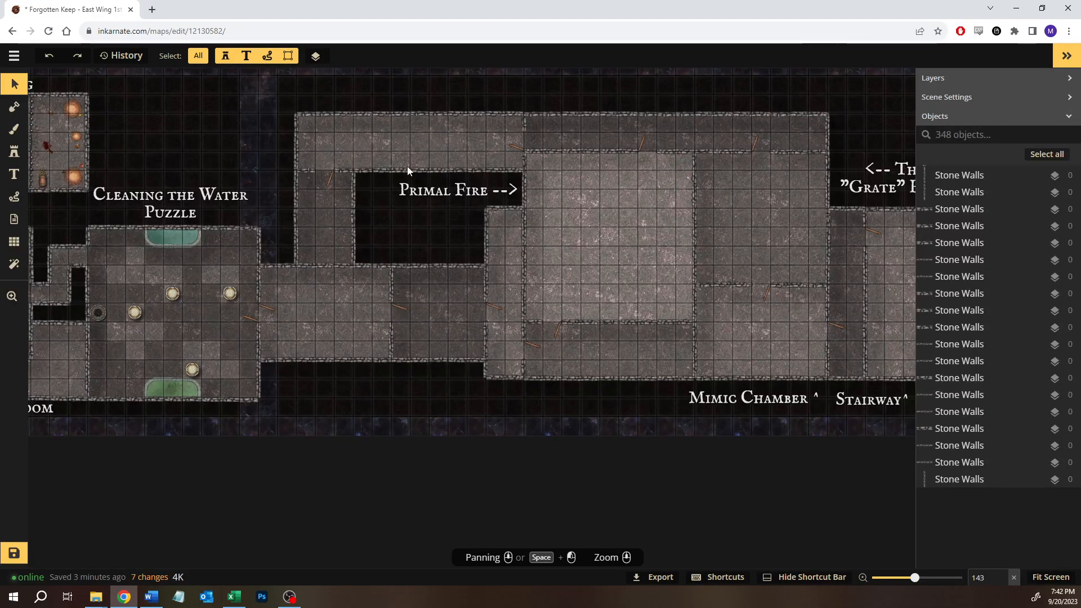
pyautogui.moveTo(311, 200); pyautogui.dragTo(348, 243)
pyautogui.moveTo(346, 325); pyautogui.dragTo(511, 279)
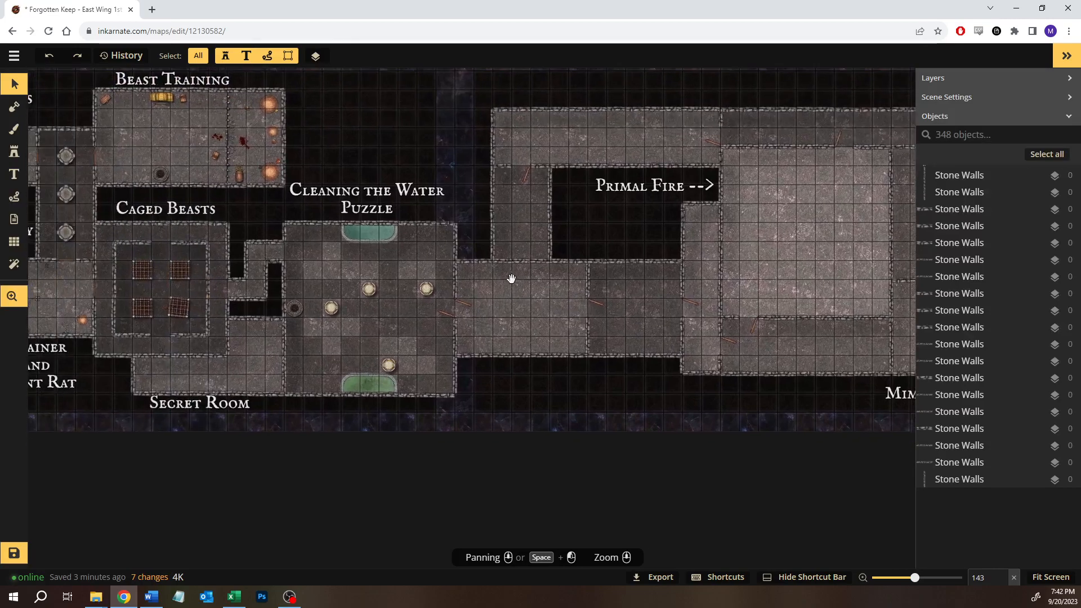
pyautogui.moveTo(326, 264); pyautogui.dragTo(436, 260)
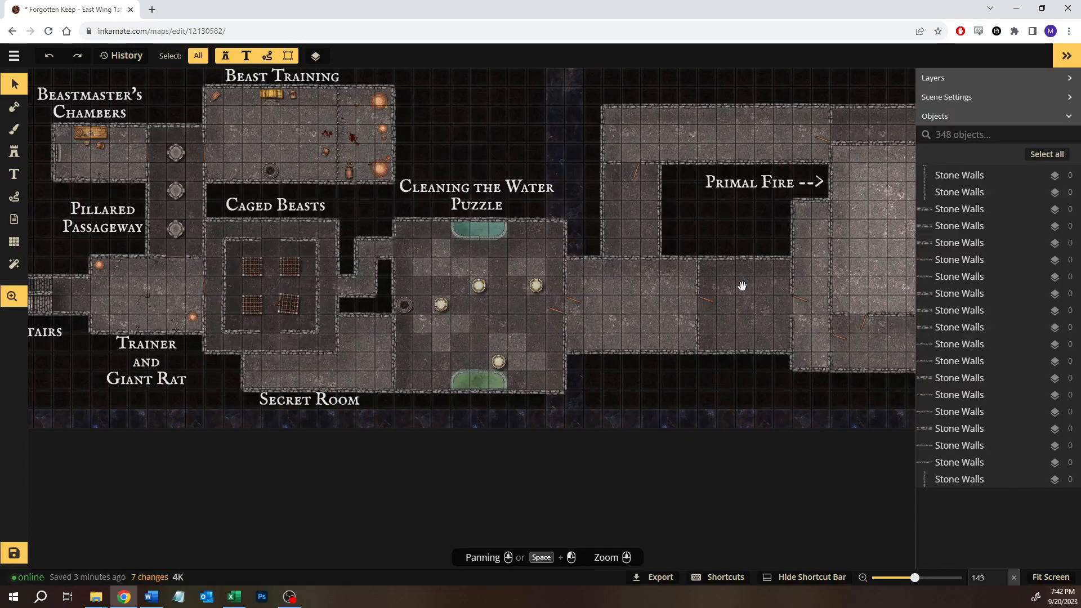
pyautogui.moveTo(462, 229); pyautogui.dragTo(203, 180)
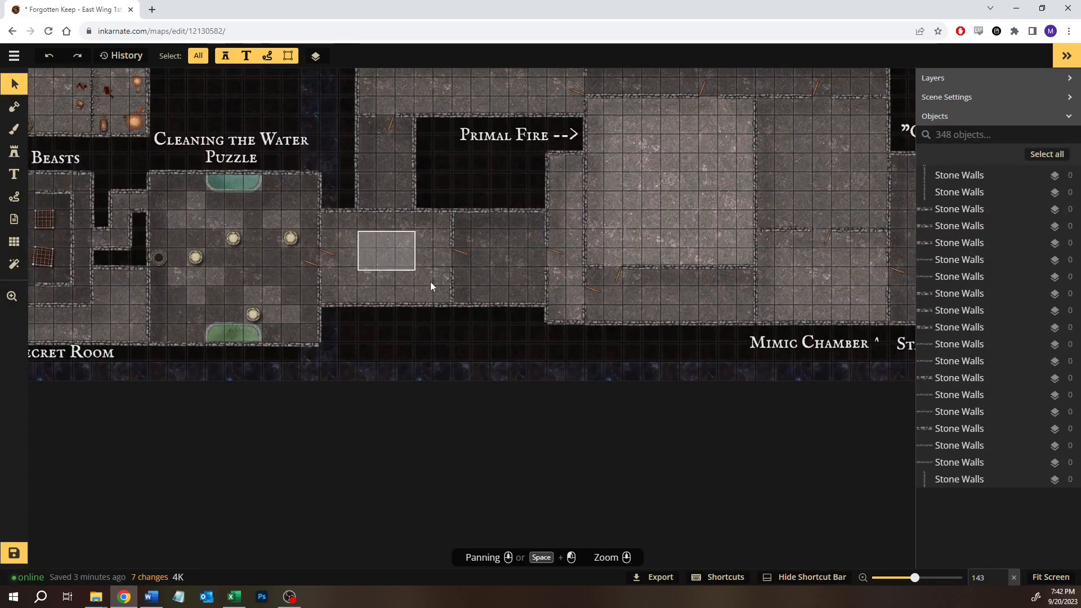
pyautogui.moveTo(630, 281); pyautogui.dragTo(729, 312)
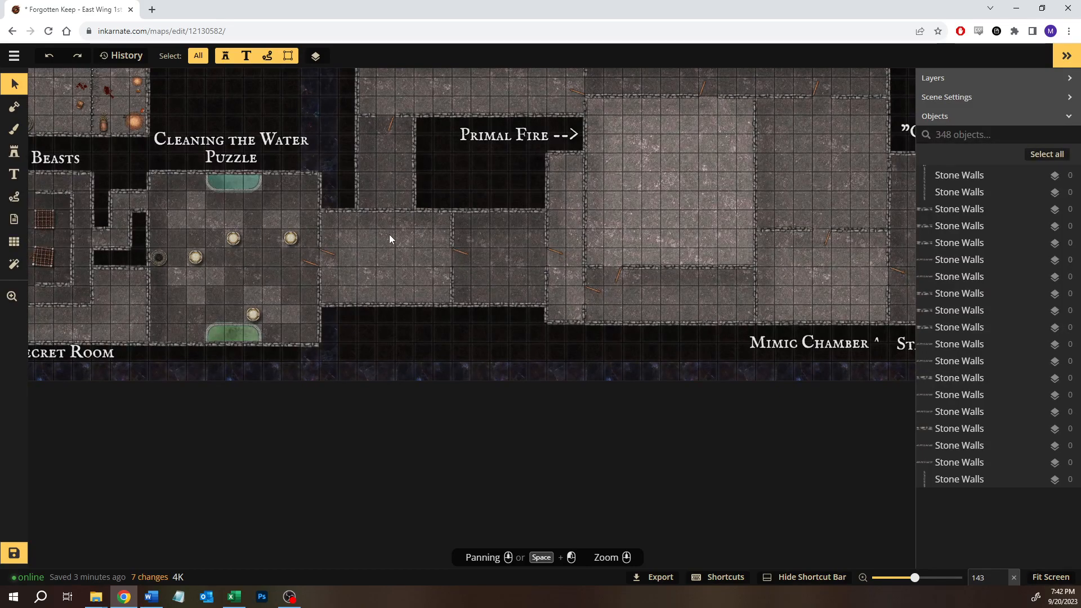
pyautogui.moveTo(659, 287); pyautogui.dragTo(705, 315)
pyautogui.moveTo(653, 176); pyautogui.dragTo(583, 192)
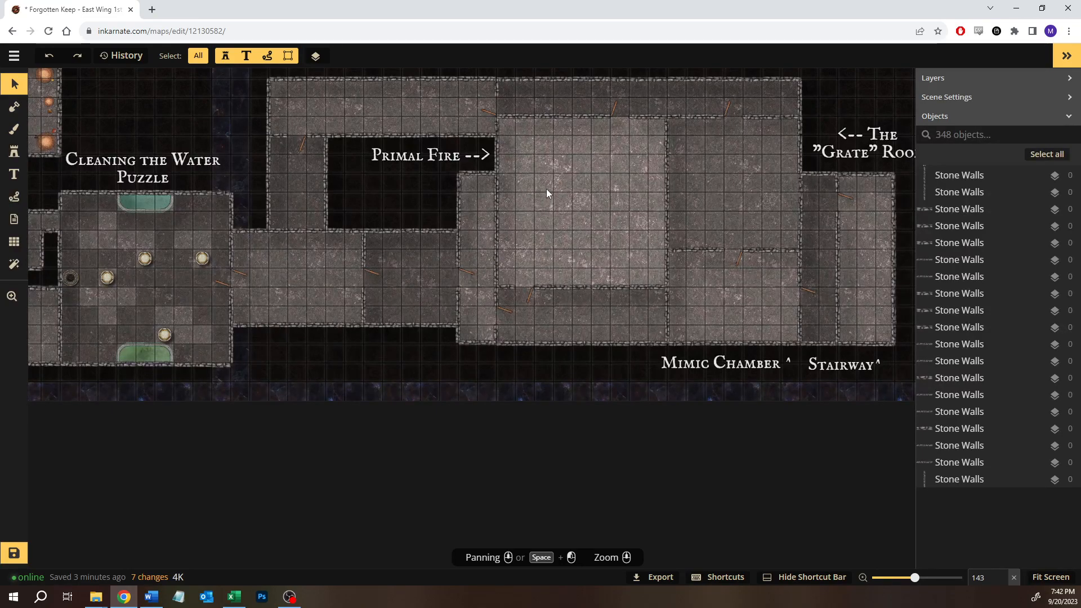
# Add a size 12 text label reading Alchemy Lab in the dark area south of the room just east of the water puzzle room
pyautogui.click(13, 180)
pyautogui.click(366, 382)
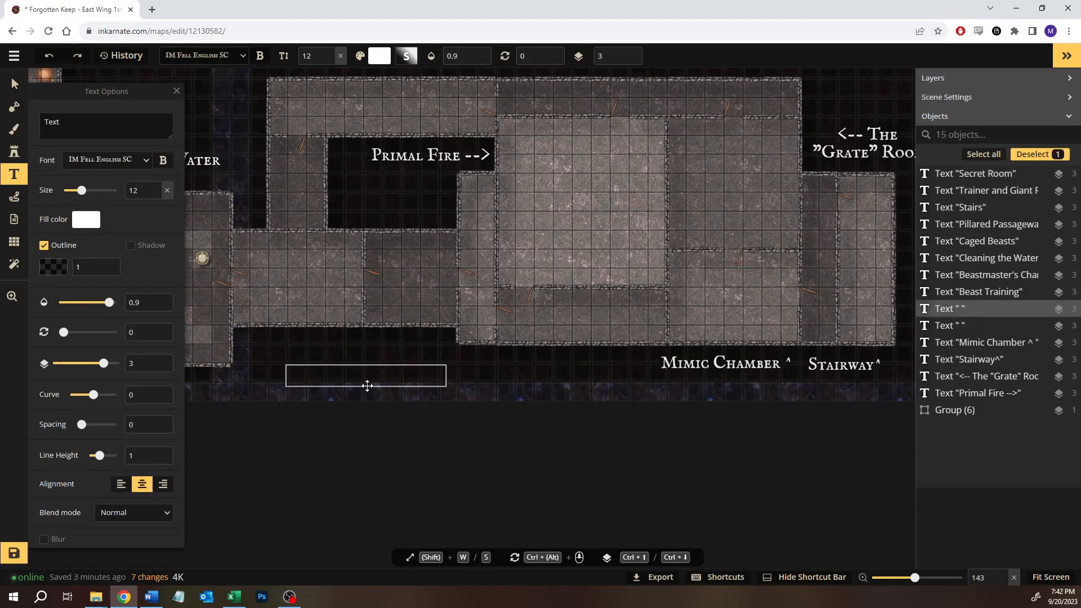
pyautogui.moveTo(367, 382); pyautogui.dragTo(329, 350)
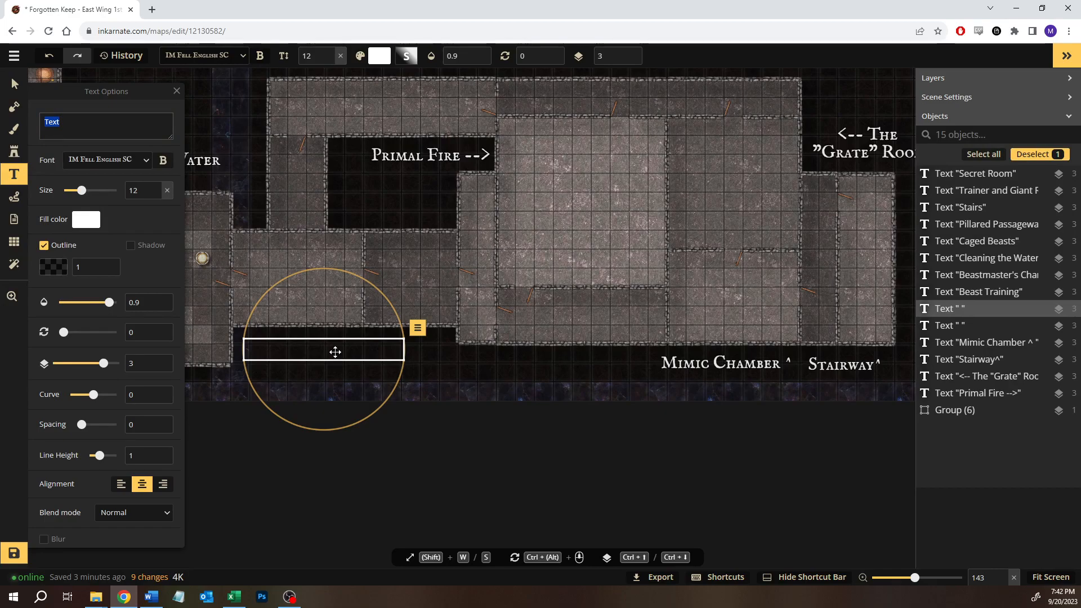
pyautogui.write('A')
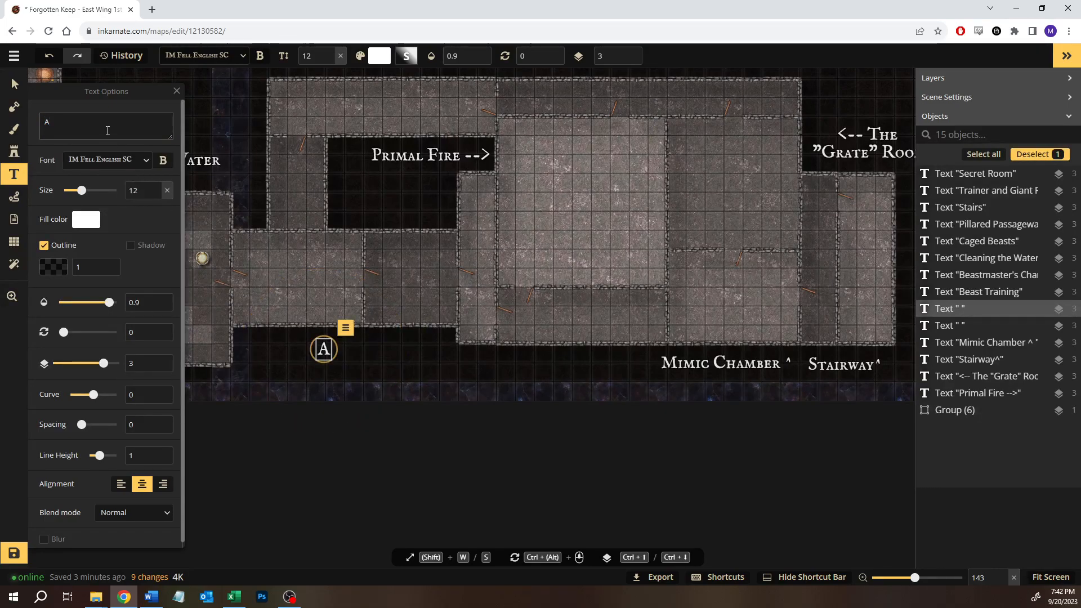
pyautogui.write('lchemy Lab')
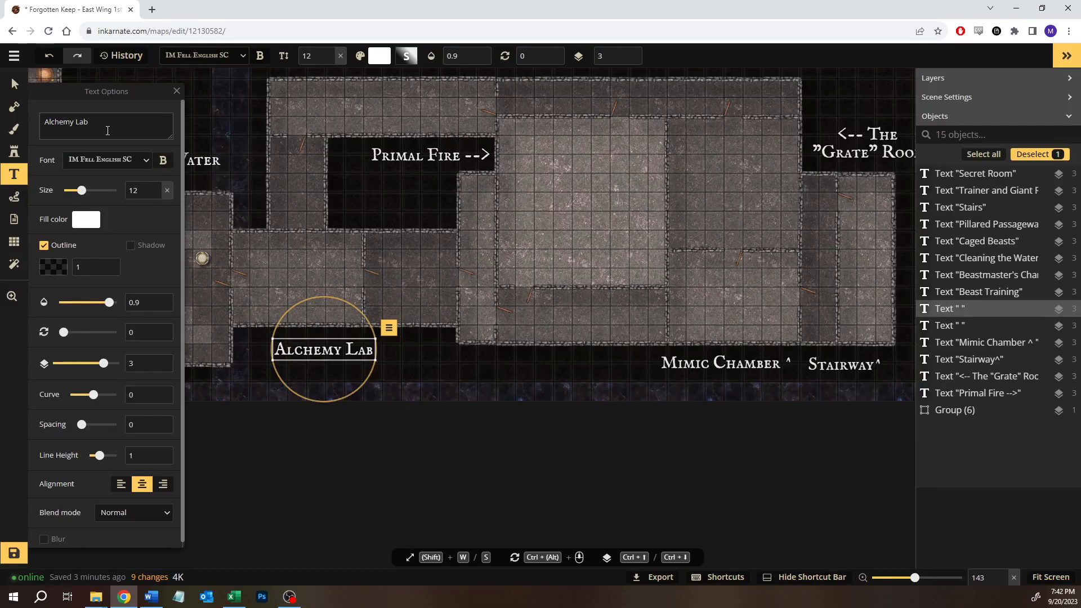
# Add a ^ on its own line above Alchemy Lab and shift the label slightly southwest, clear of the room's wall
pyautogui.press('Home')
pyautogui.press('Return')
pyautogui.press('Up')
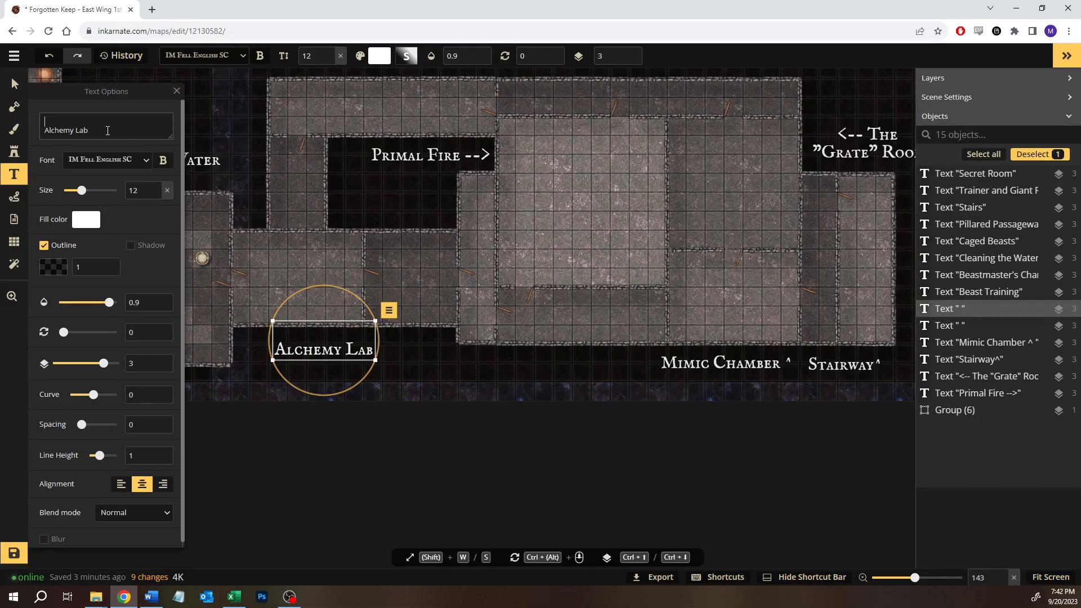
pyautogui.write('^')
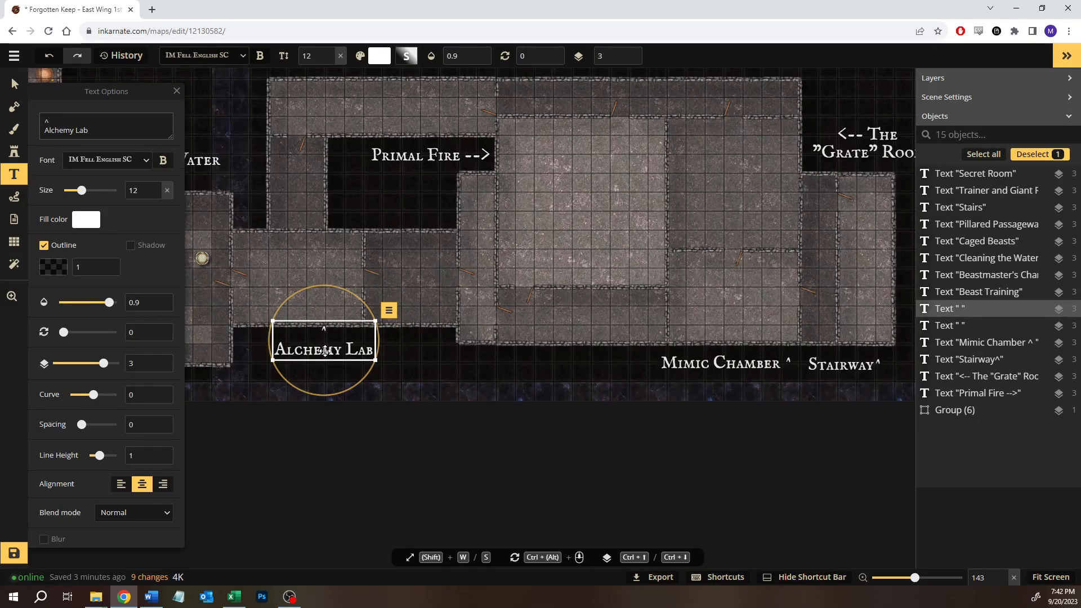
pyautogui.moveTo(325, 350); pyautogui.dragTo(307, 361)
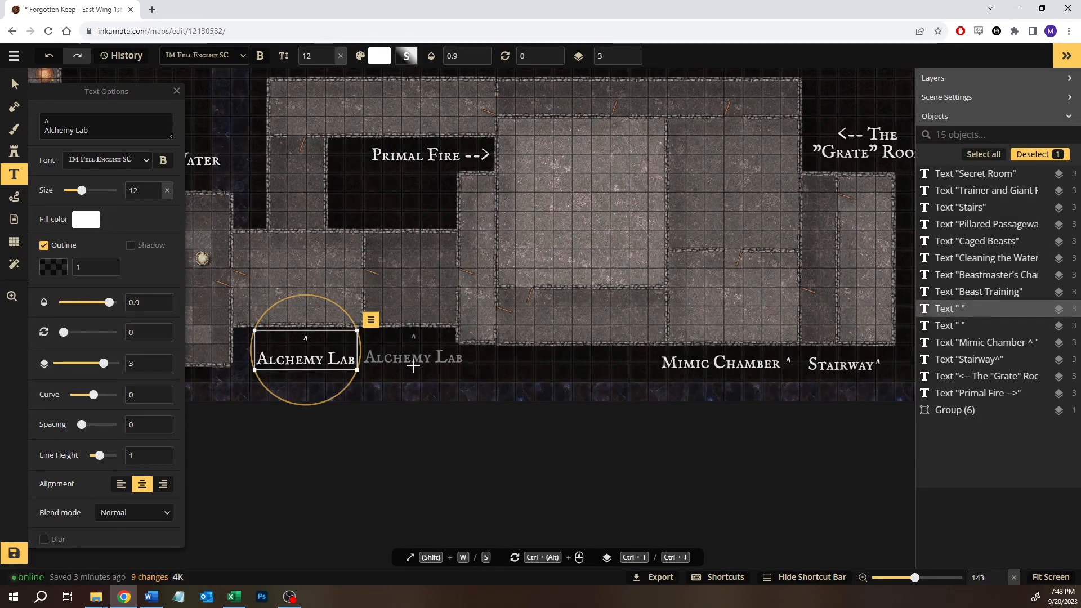
# Add a label reading Abominations with a v on the line below, in the dark area north of the northwestern corridor room
pyautogui.click(408, 363)
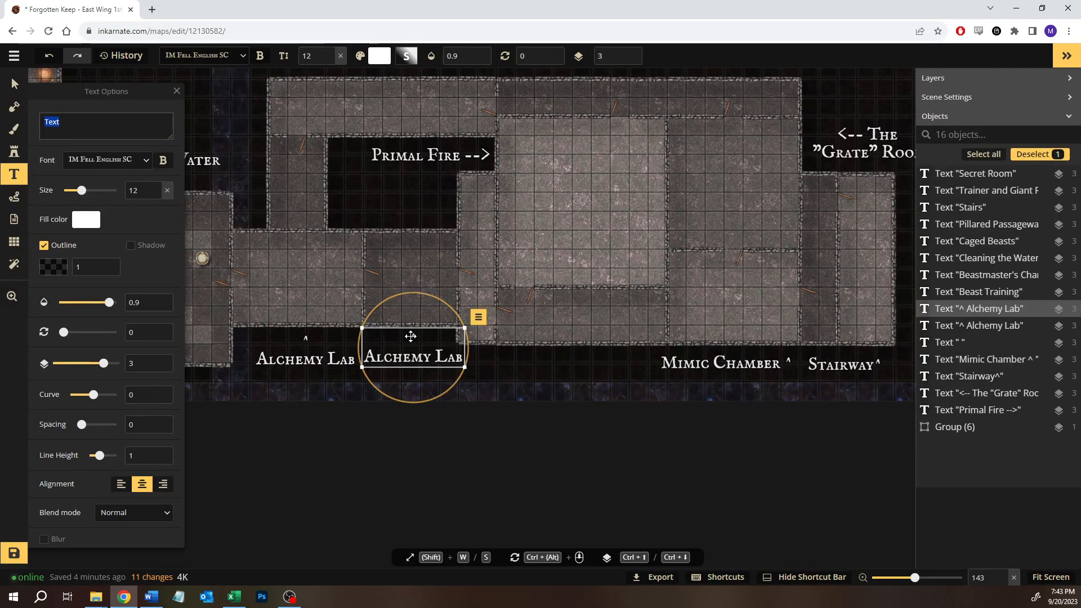
pyautogui.moveTo(415, 339); pyautogui.dragTo(379, 161)
pyautogui.press('space')
pyautogui.moveTo(62, 122); pyautogui.dragTo(22, 118)
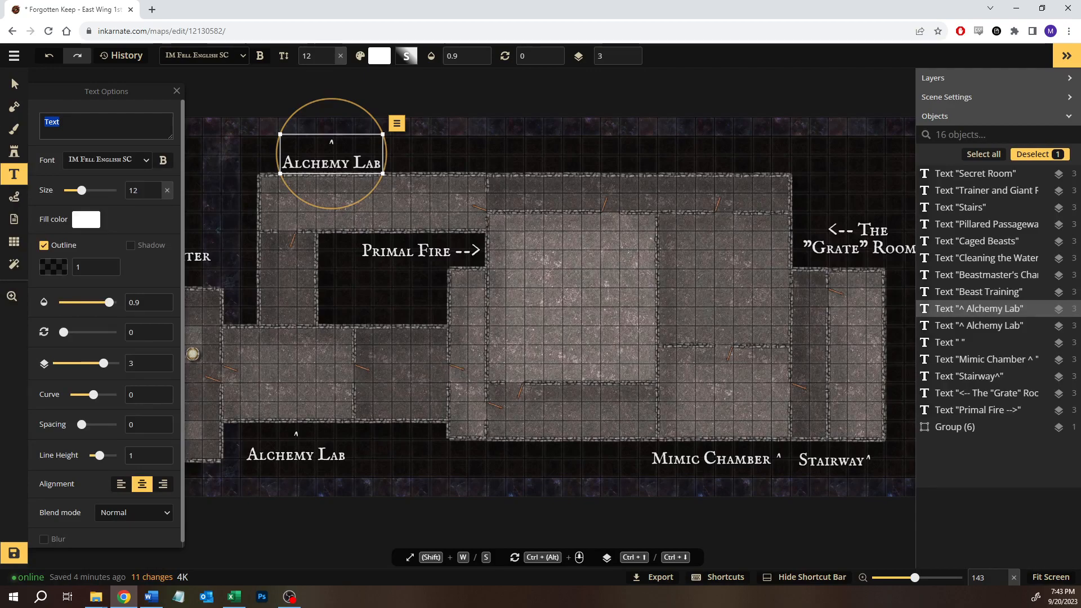
pyautogui.write('Abomin')
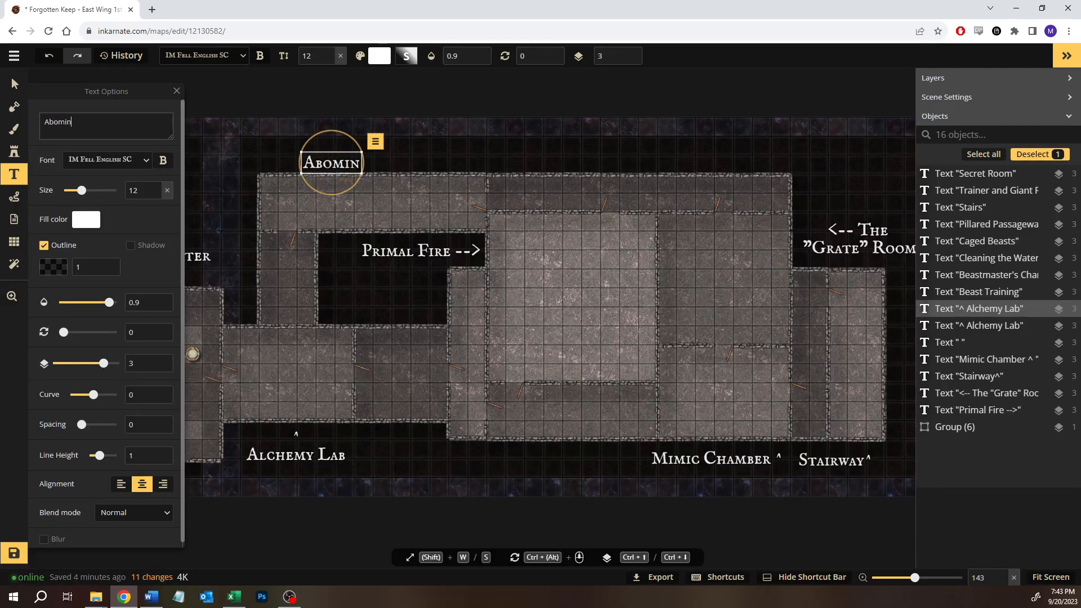
pyautogui.write('ations')
pyautogui.press('Return')
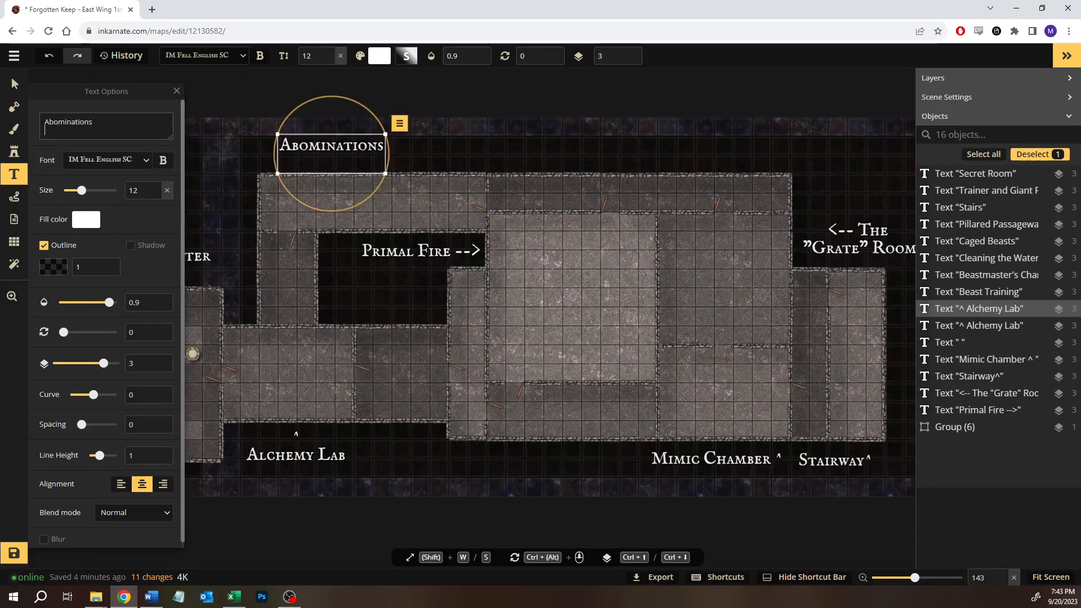
pyautogui.write('V')
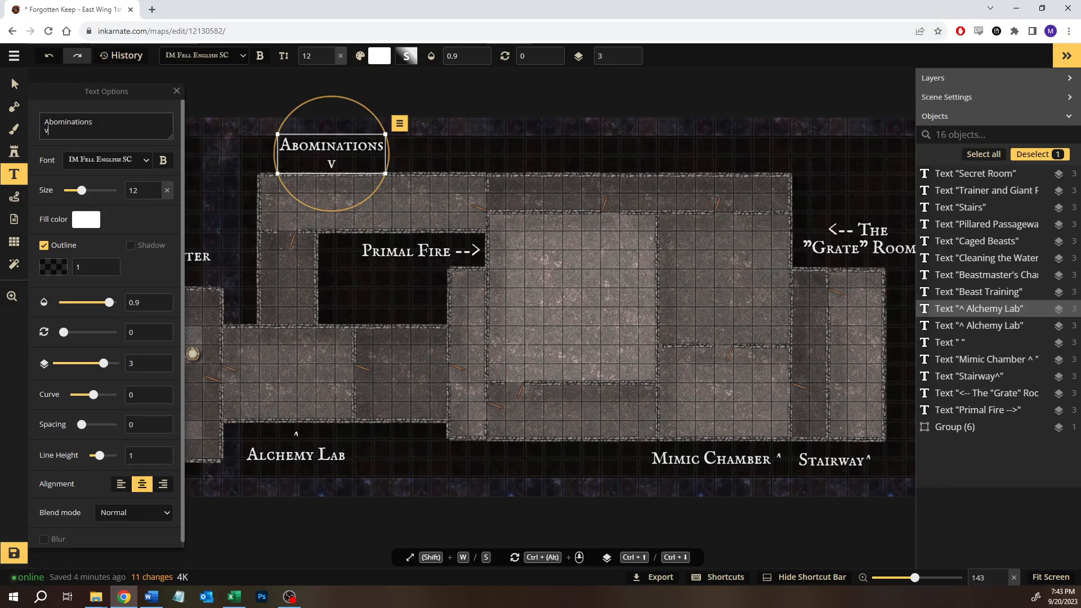
pyautogui.click(16, 85)
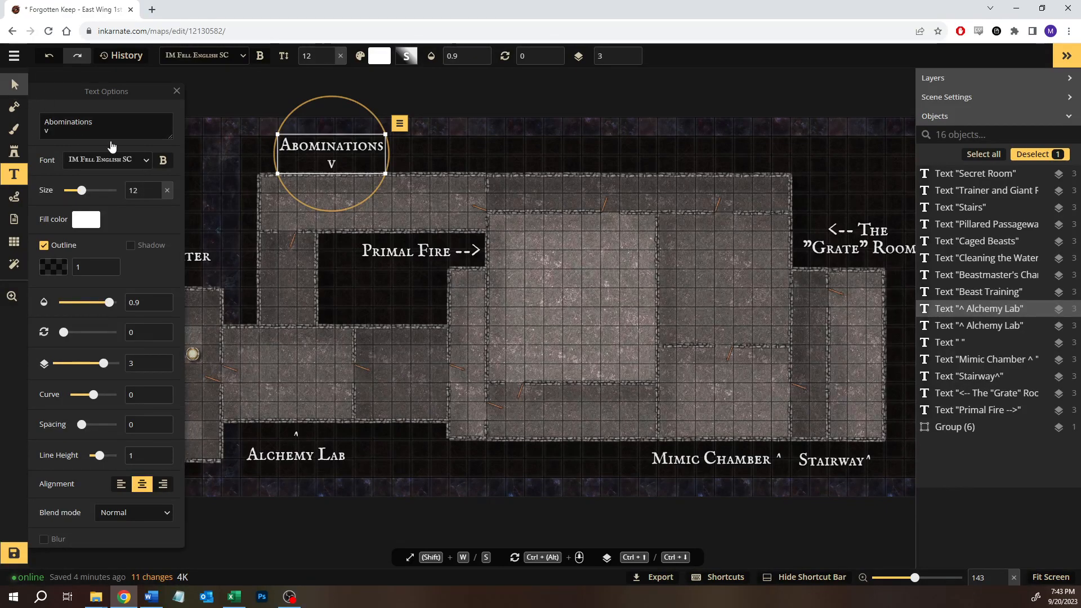
pyautogui.click(366, 315)
# Add a two-line label reading ^ and Golems (charred) south of the narrow room beneath the large room, nudged slightly south
pyautogui.moveTo(459, 332); pyautogui.dragTo(336, 281)
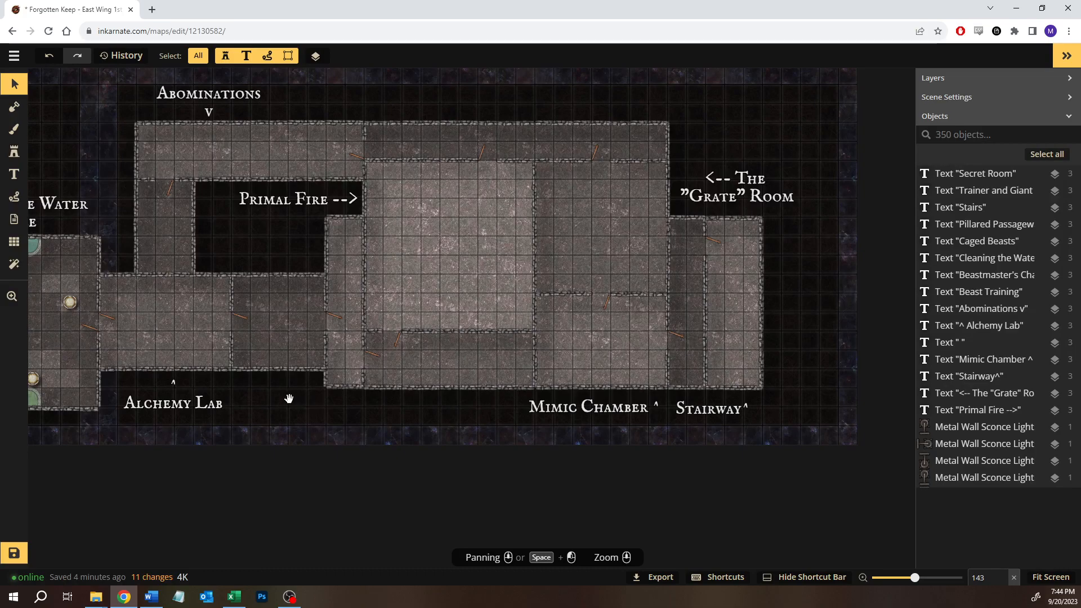
pyautogui.moveTo(288, 399); pyautogui.dragTo(339, 409)
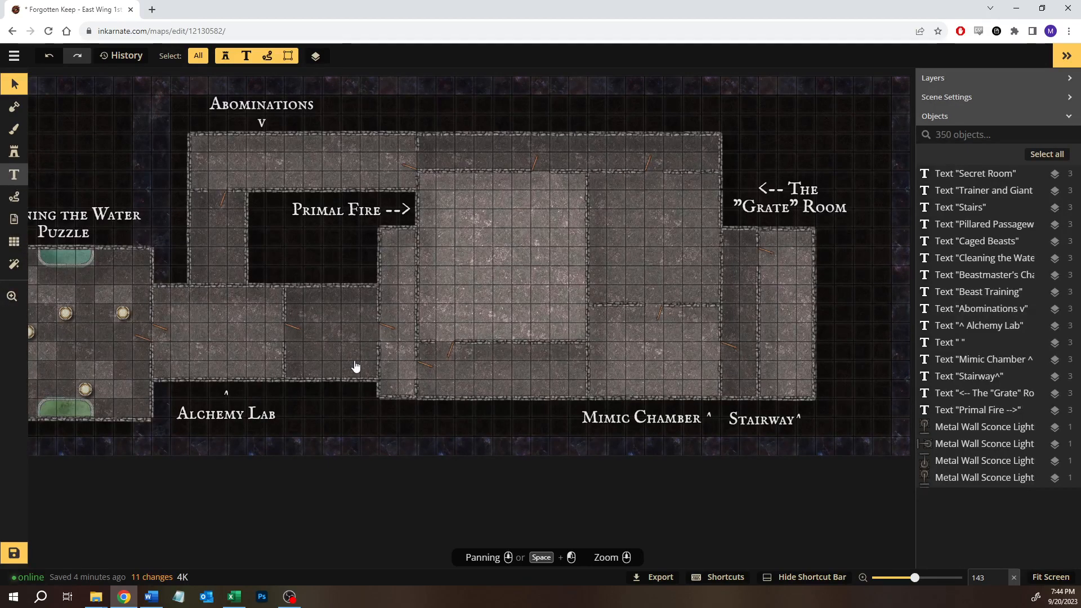
pyautogui.press('t')
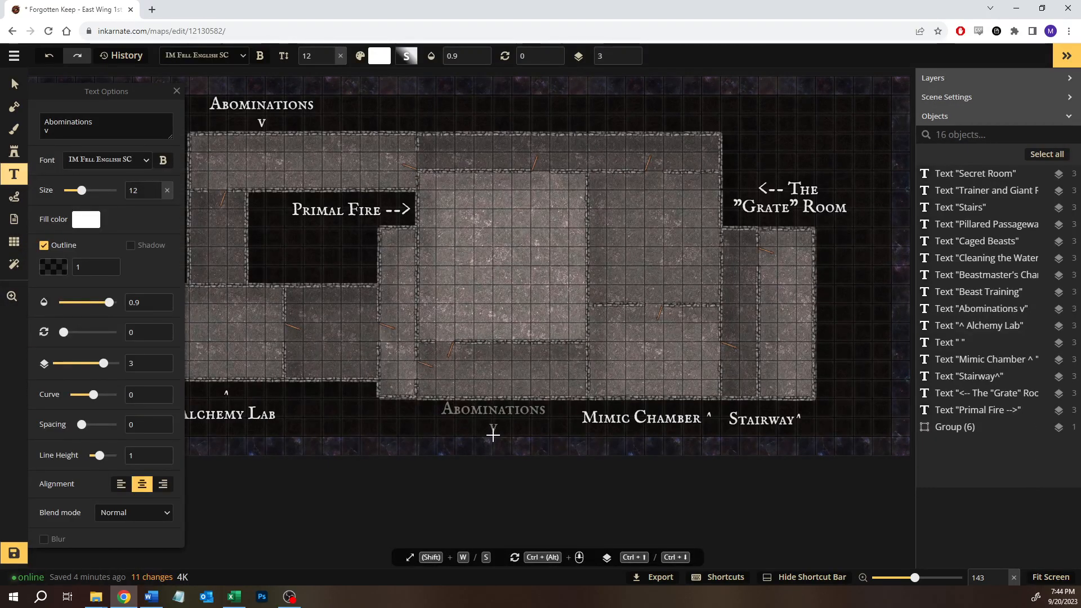
pyautogui.click(492, 434)
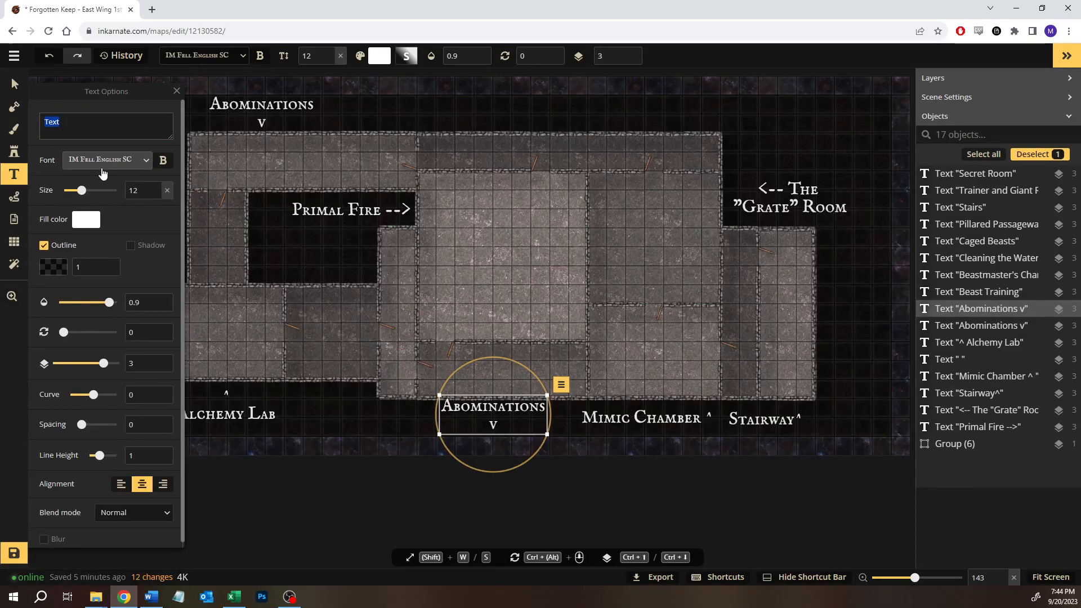
pyautogui.write('^')
pyautogui.press('Return')
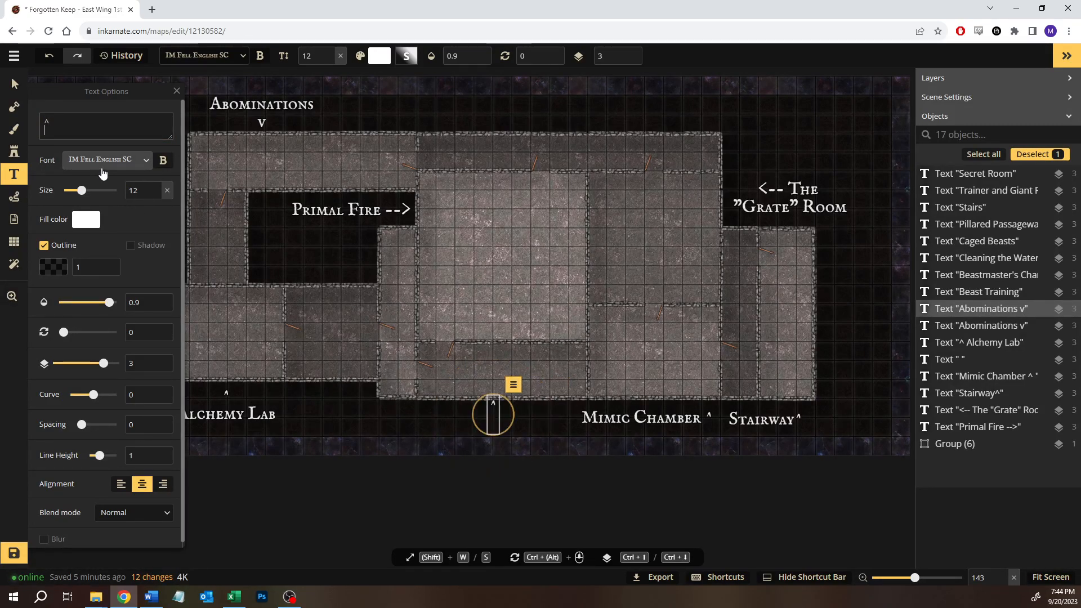
pyautogui.write('Golems')
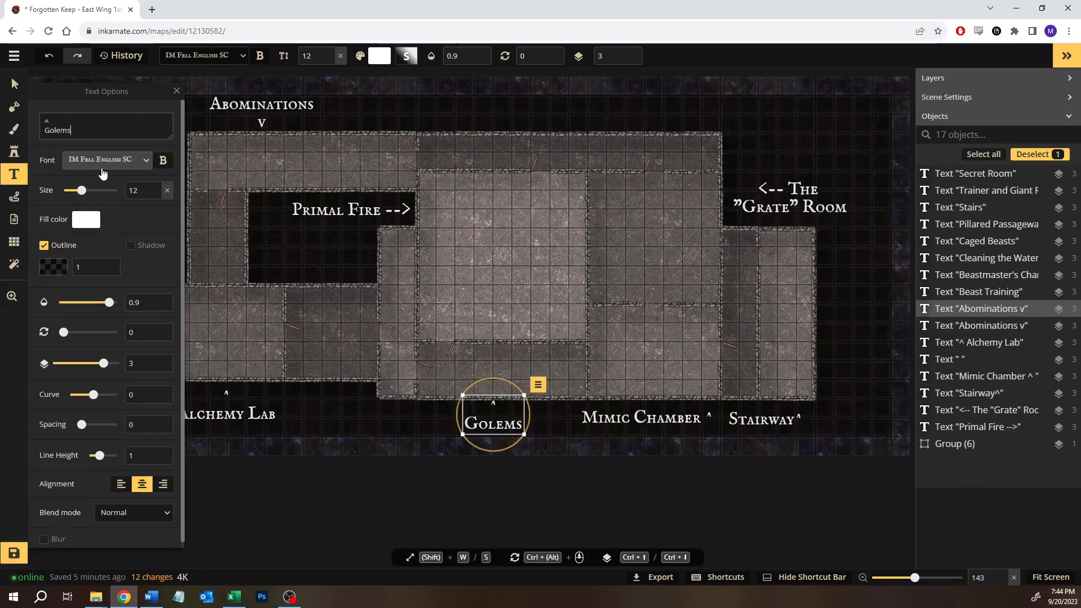
pyautogui.write(' (charred)')
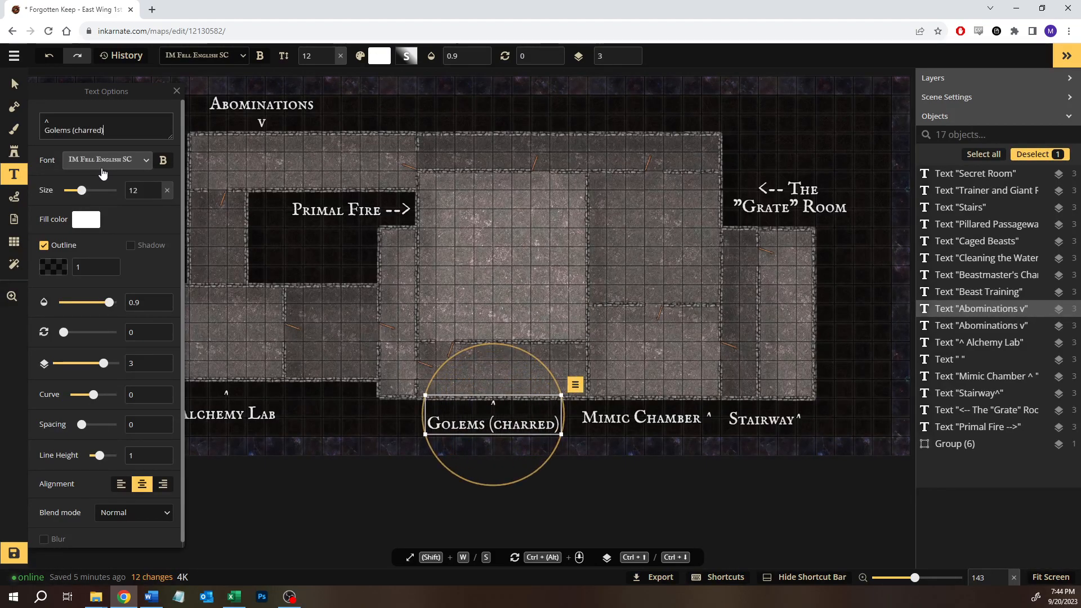
pyautogui.click(14, 85)
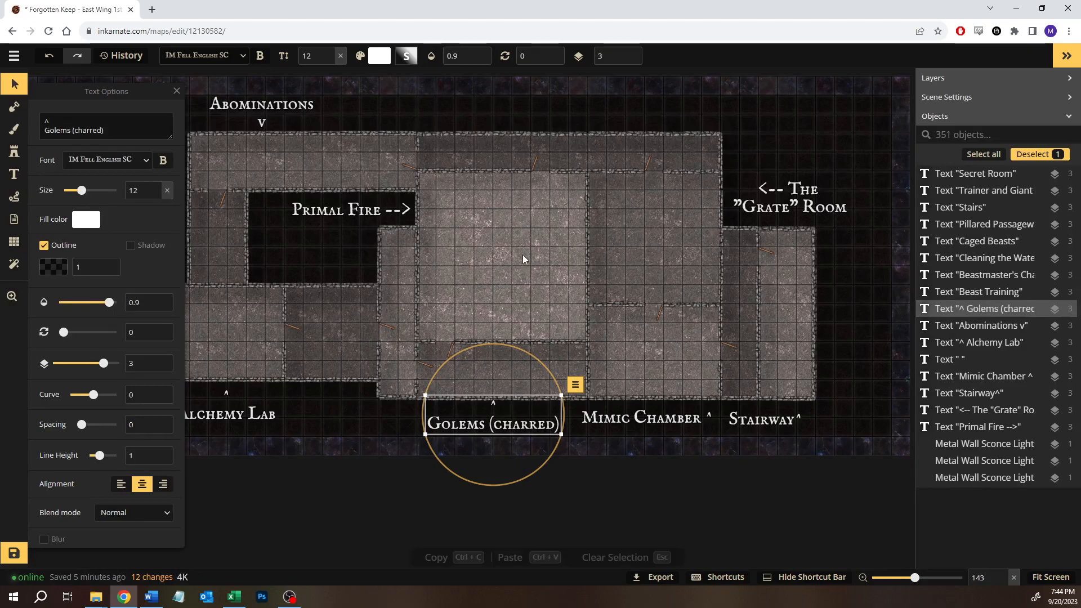
pyautogui.click(523, 254)
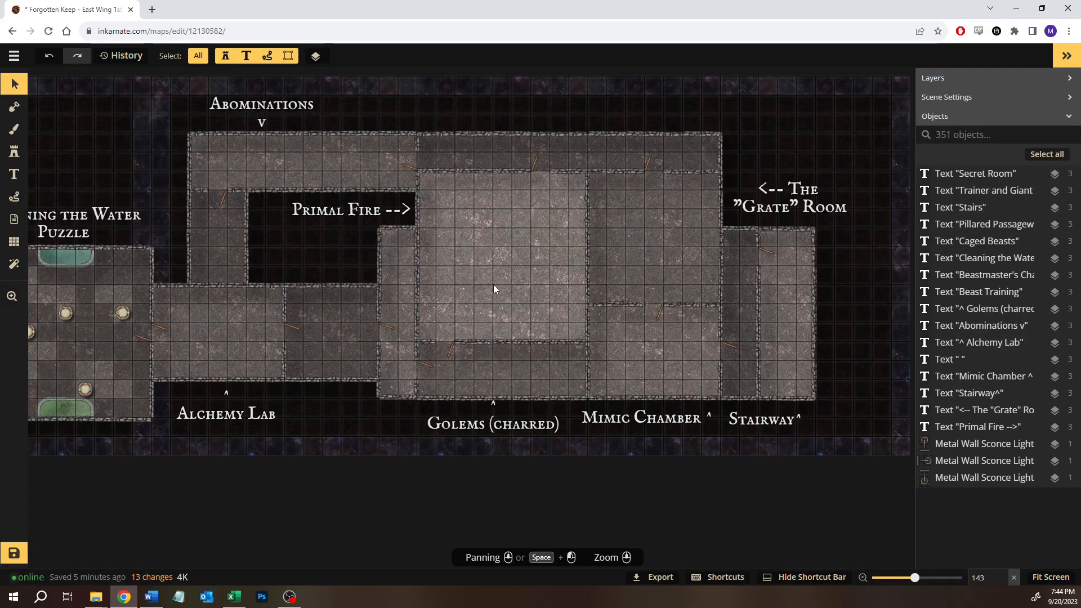
pyautogui.click(455, 428)
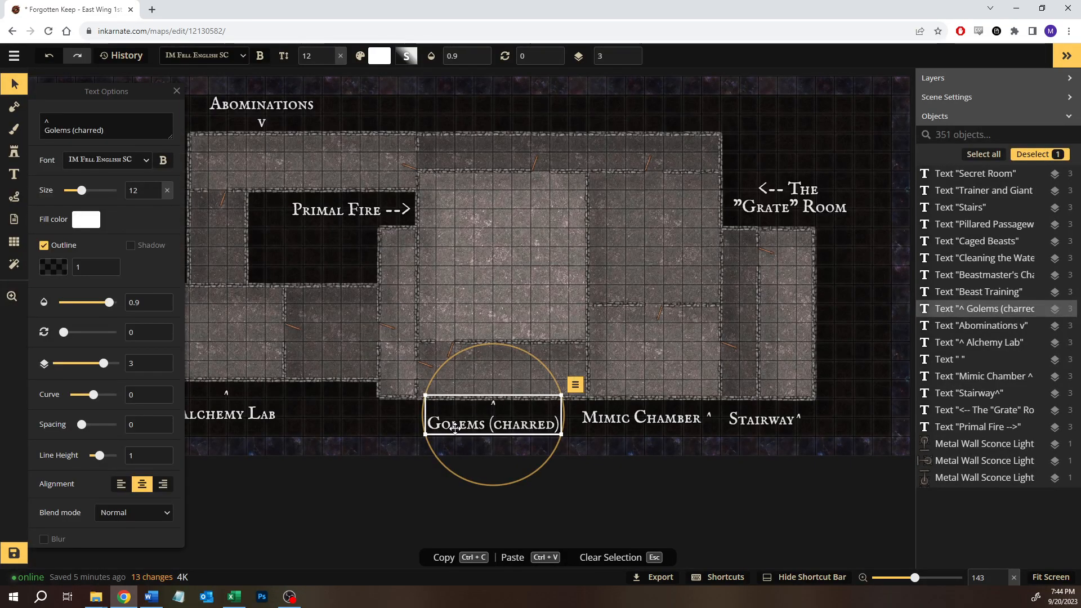
pyautogui.click(520, 265)
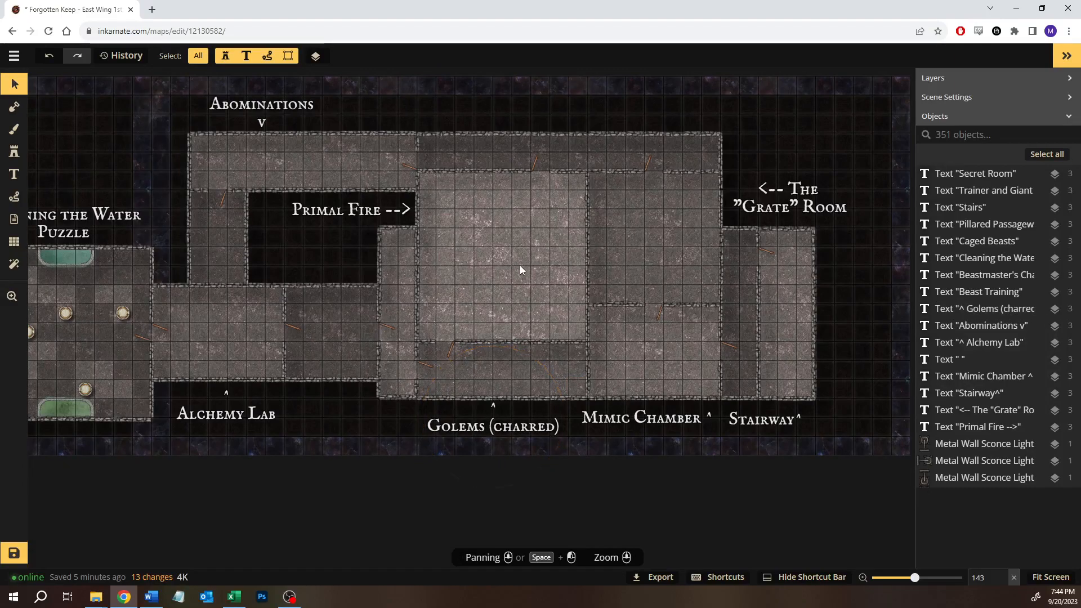
# Place a new text label in the enclosed dark area beneath the Primal Fire label
pyautogui.moveTo(468, 199); pyautogui.dragTo(522, 290)
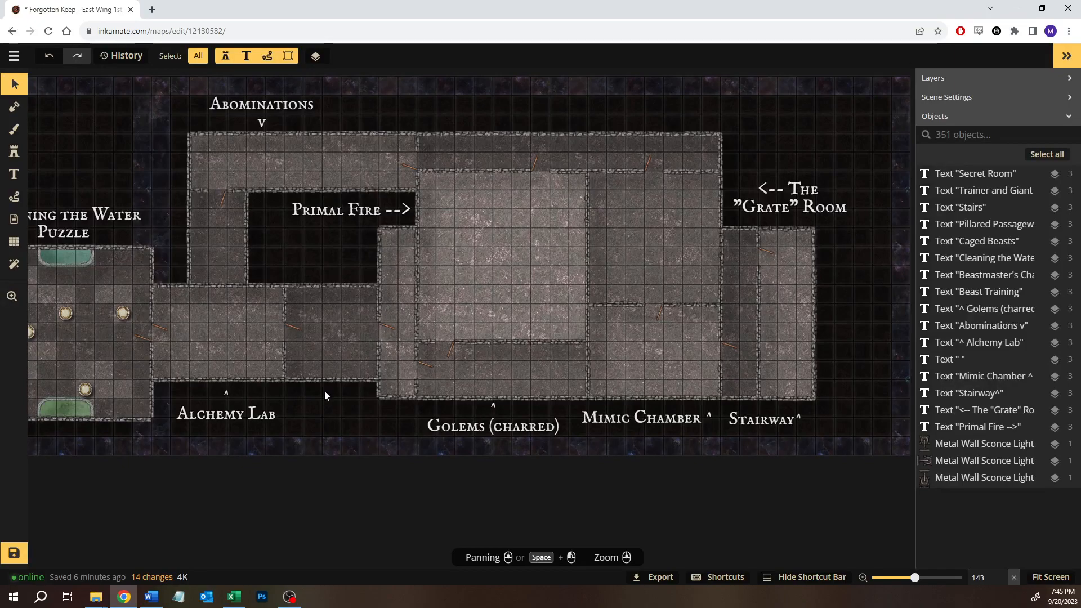
pyautogui.moveTo(321, 395); pyautogui.dragTo(383, 399)
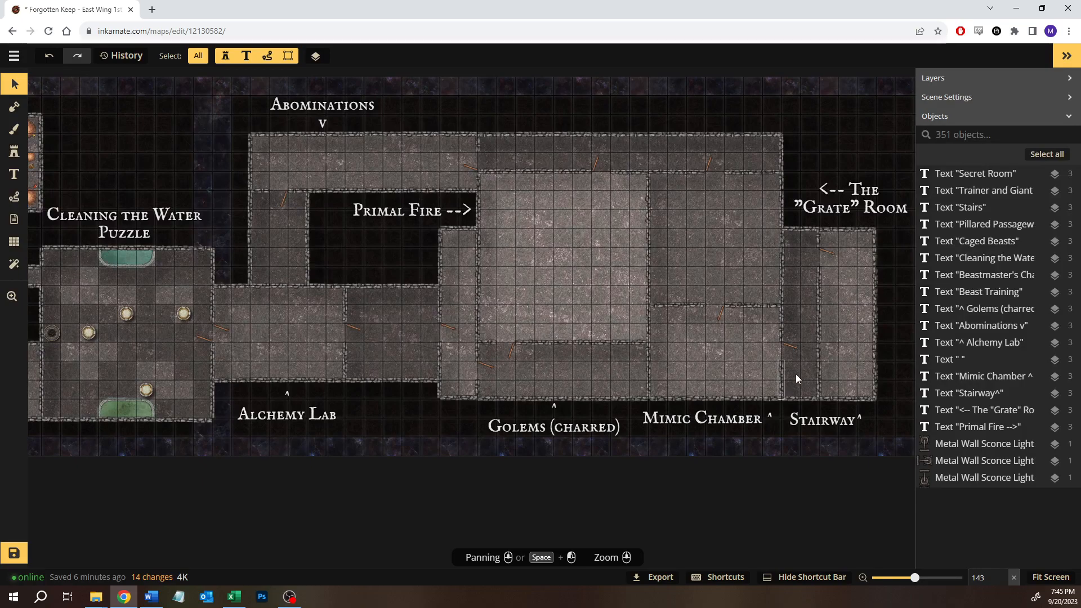
pyautogui.moveTo(357, 389); pyautogui.dragTo(397, 398)
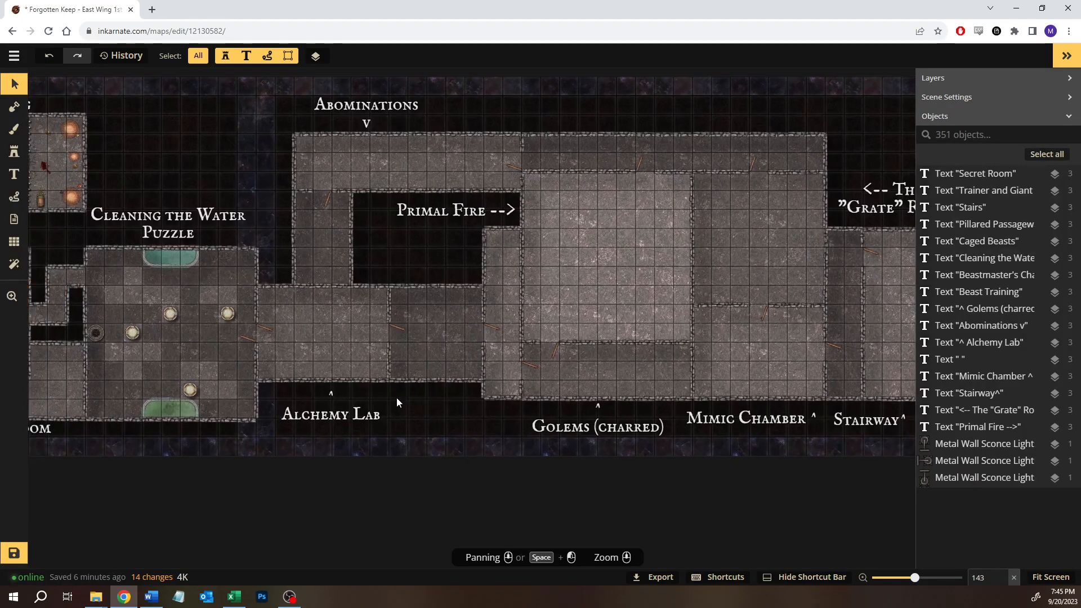
pyautogui.moveTo(413, 304); pyautogui.dragTo(464, 369)
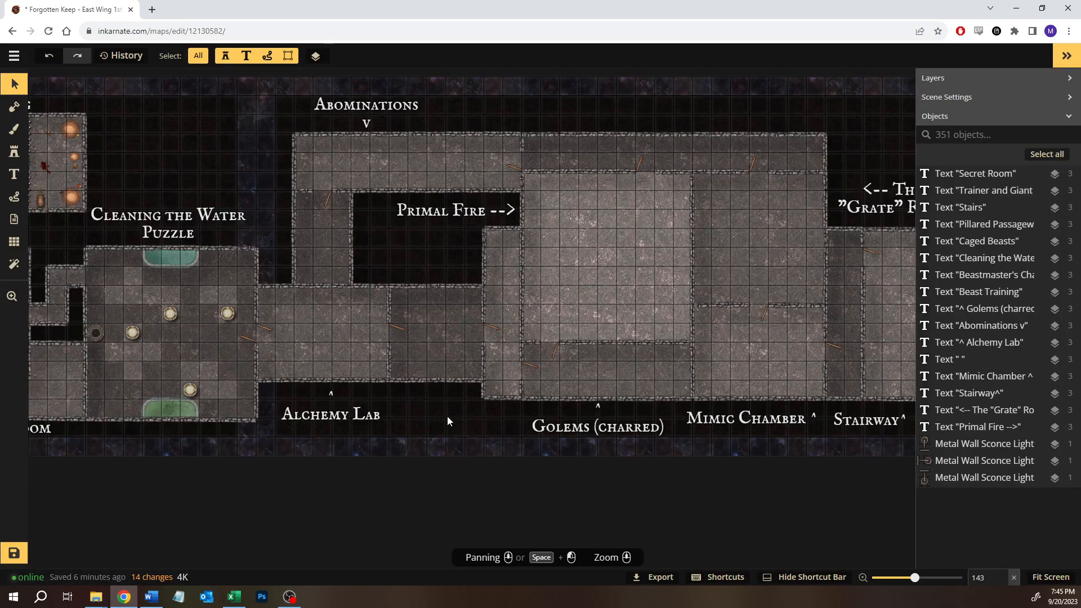
pyautogui.click(14, 174)
pyautogui.click(383, 255)
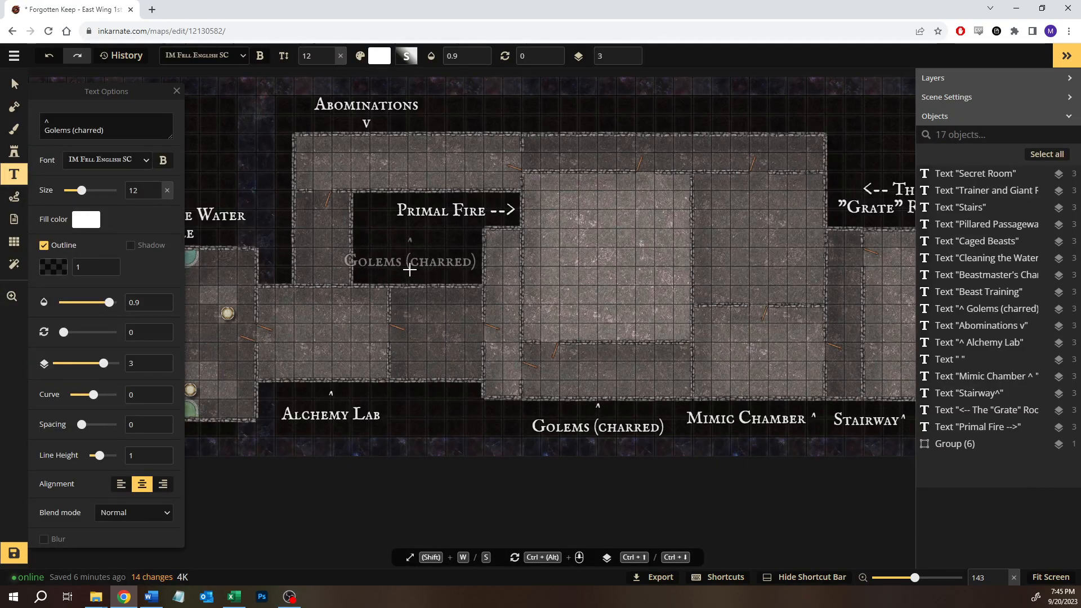
pyautogui.click(411, 276)
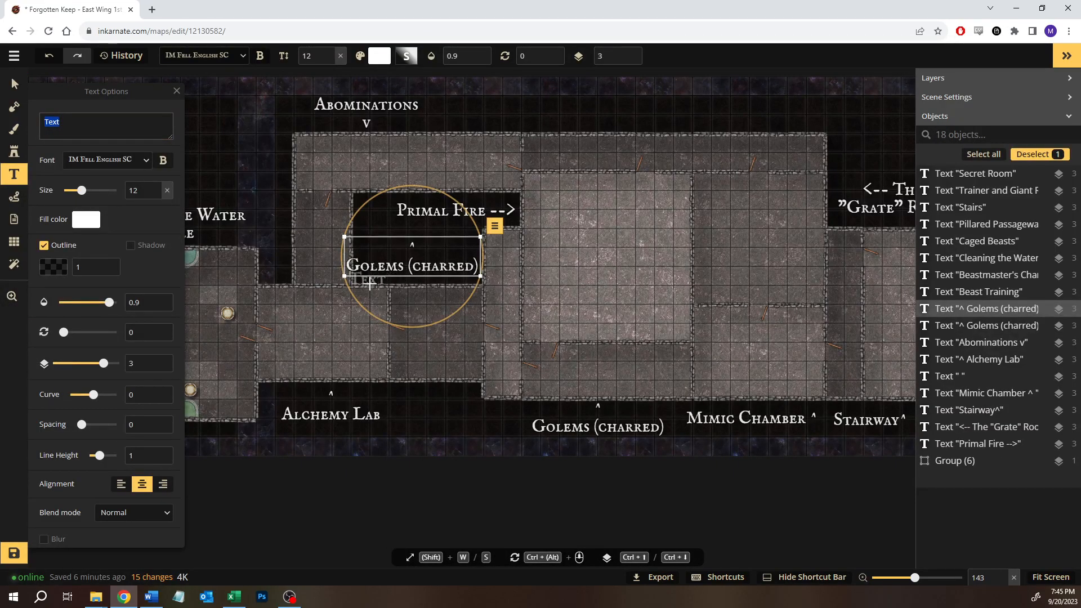
# Set the new label beneath Primal Fire to Shelves w/, Potions and v on three lines, and nudge it southeast within the dark area
pyautogui.moveTo(80, 122); pyautogui.dragTo(14, 125)
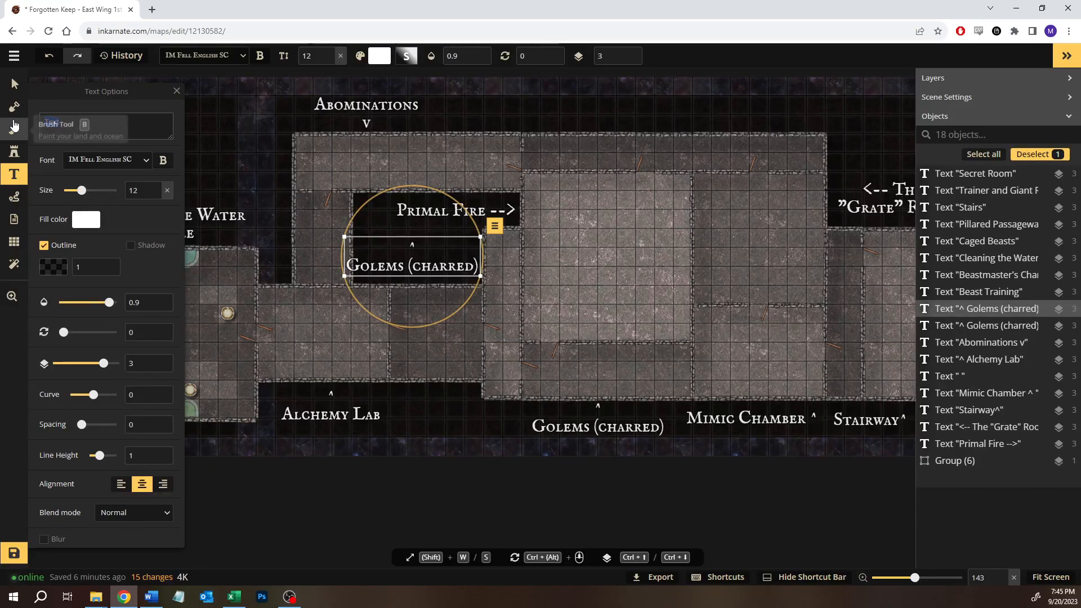
pyautogui.write('P')
pyautogui.press('BackSpace')
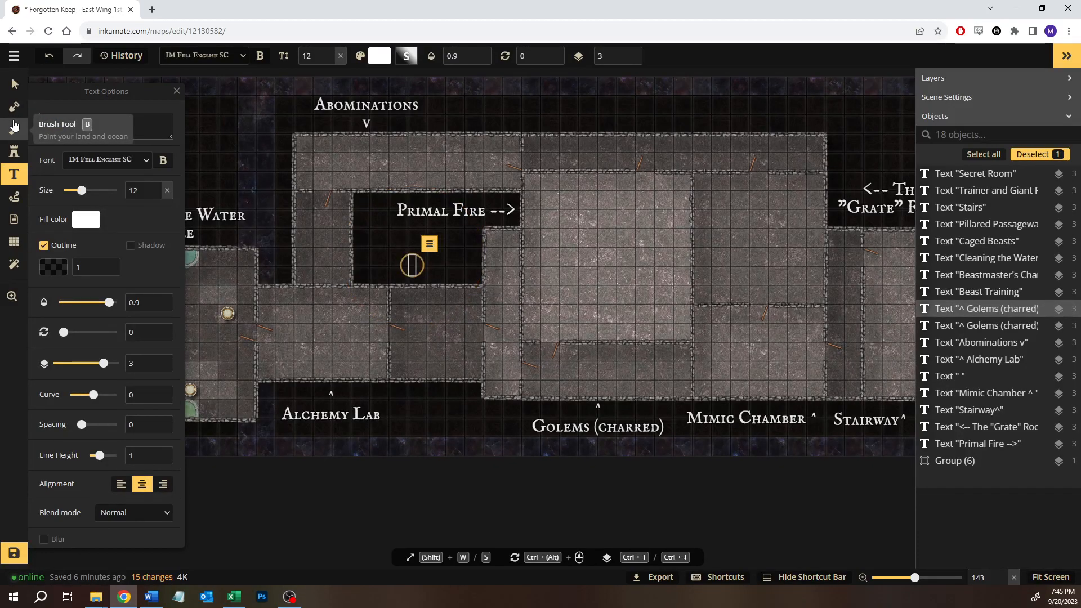
pyautogui.write('Shelves w/')
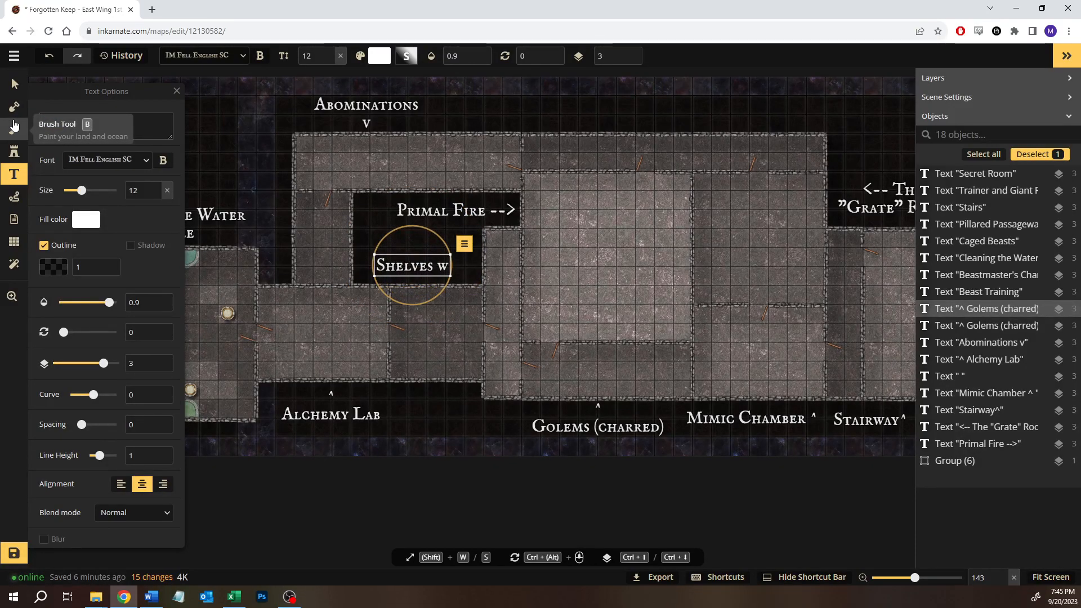
pyautogui.press('Return')
pyautogui.write('Potions v')
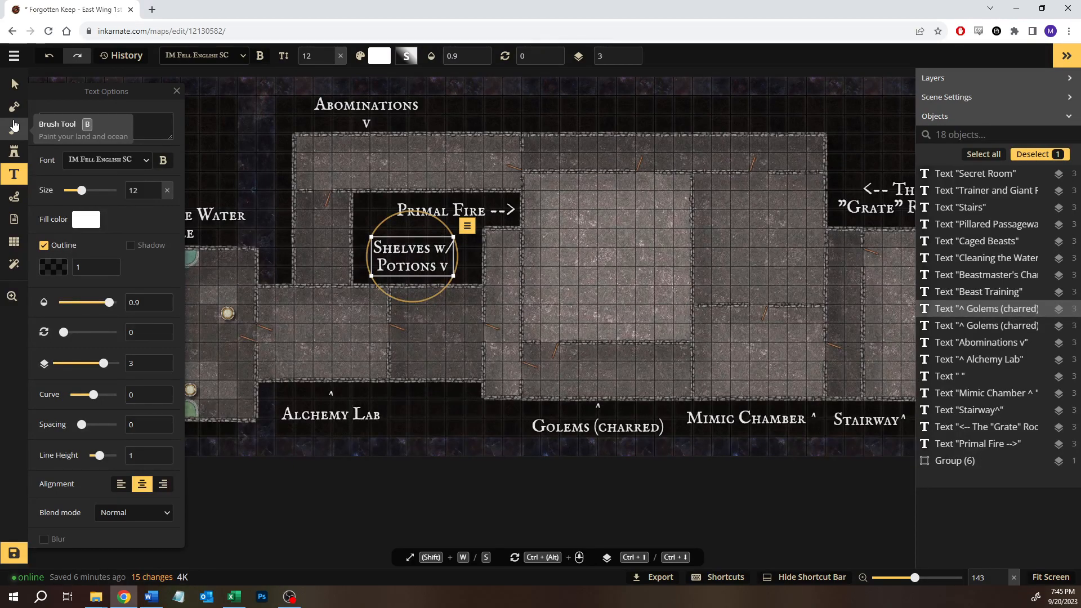
pyautogui.press('BackSpace')
pyautogui.press('BackSpace')
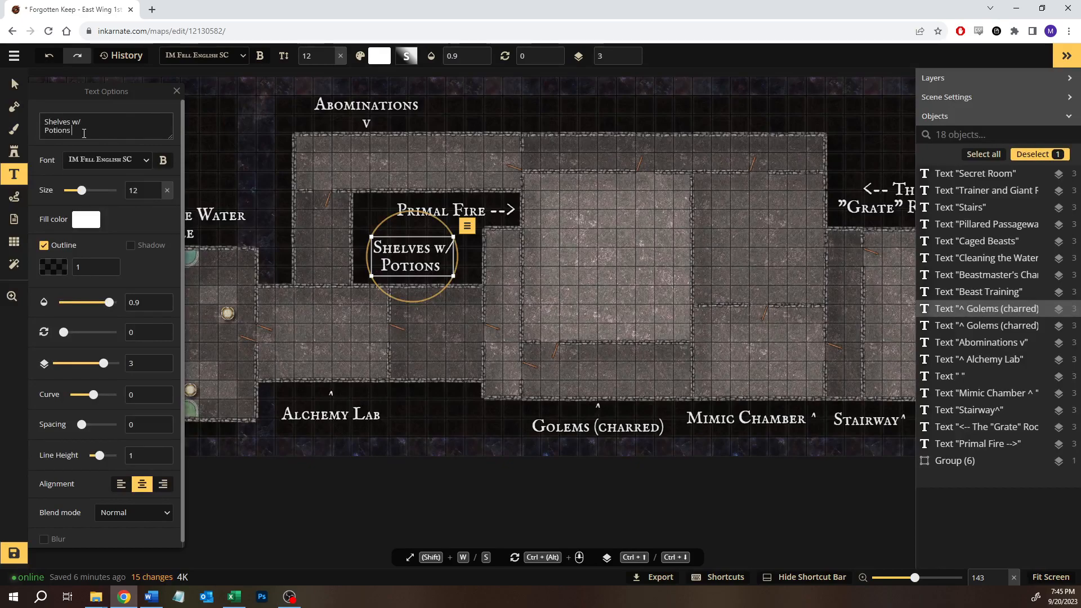
pyautogui.press('Return')
pyautogui.write('v')
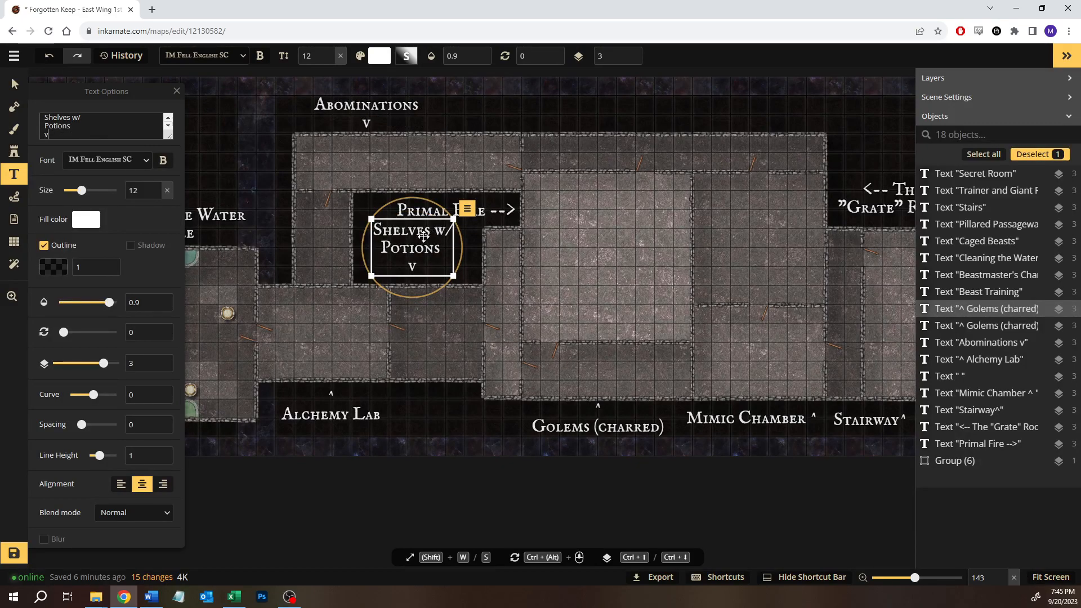
pyautogui.moveTo(425, 236); pyautogui.dragTo(446, 243)
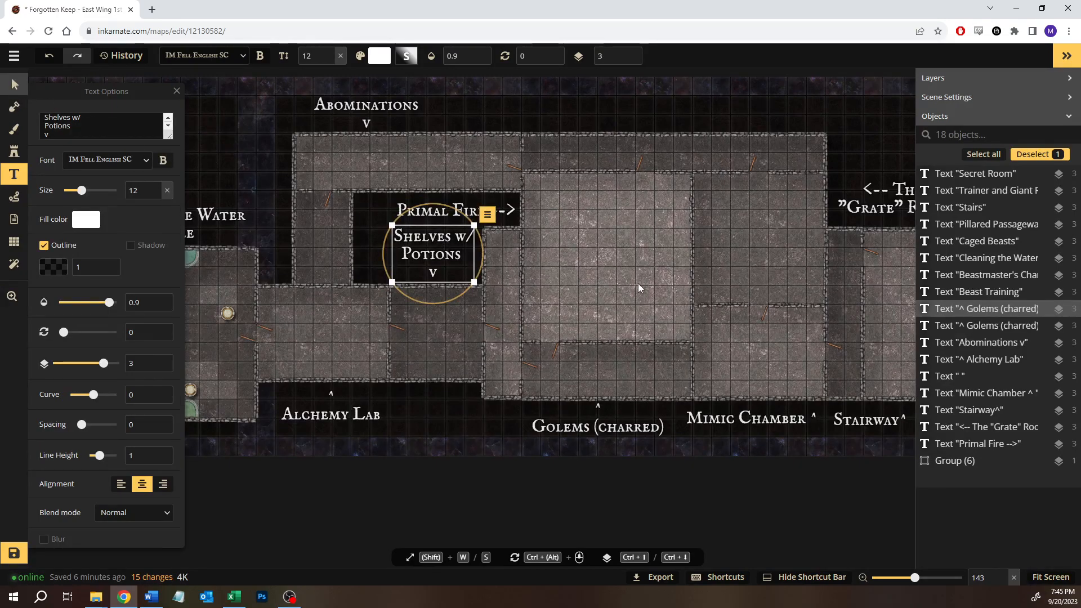
pyautogui.click(608, 269)
pyautogui.moveTo(590, 282); pyautogui.dragTo(521, 278)
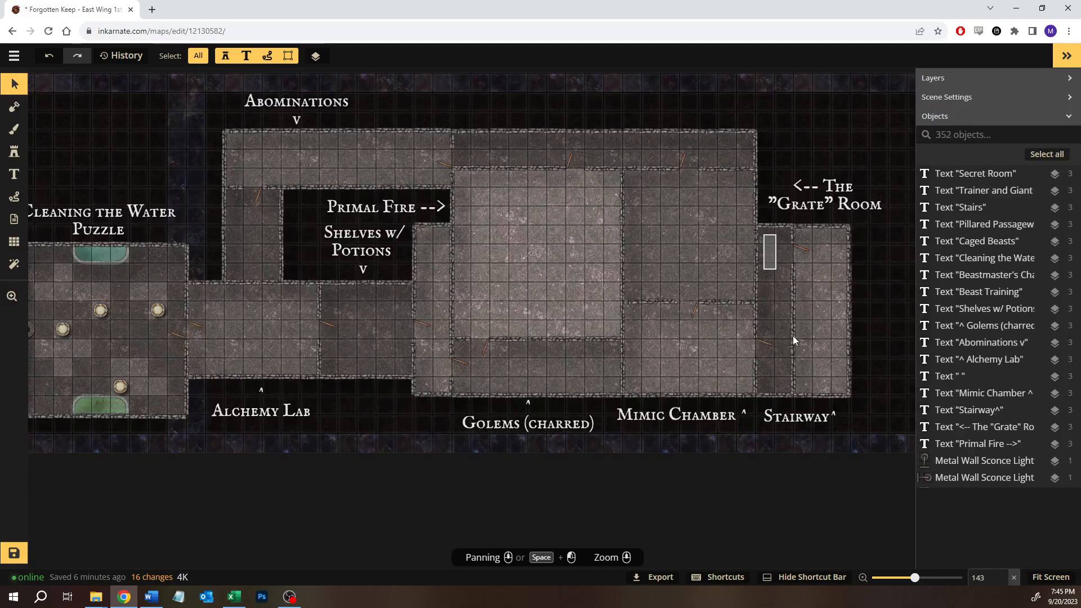
pyautogui.click(764, 344)
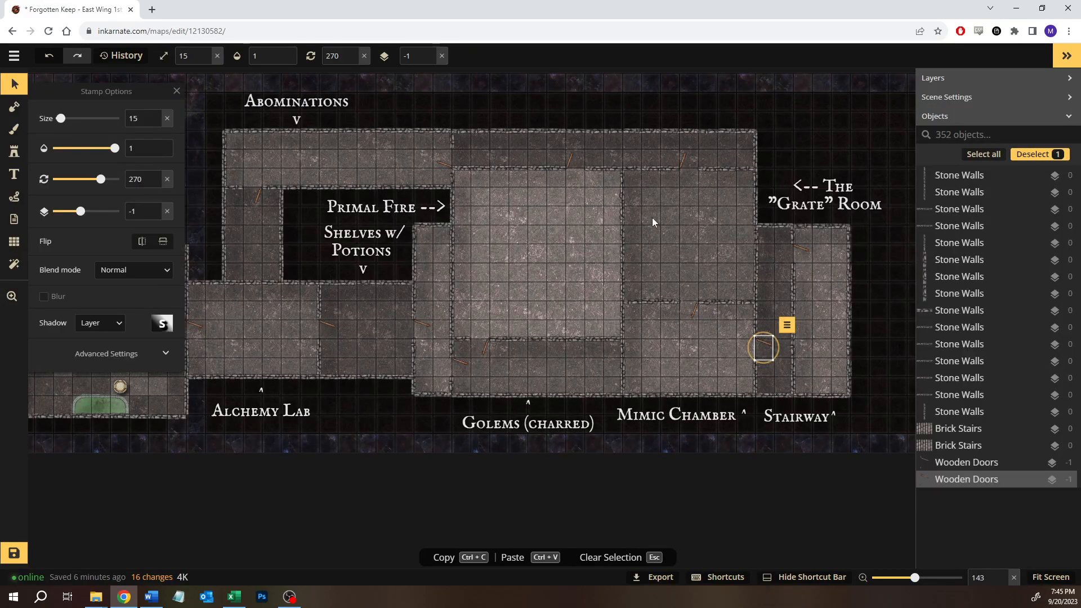
pyautogui.click(652, 217)
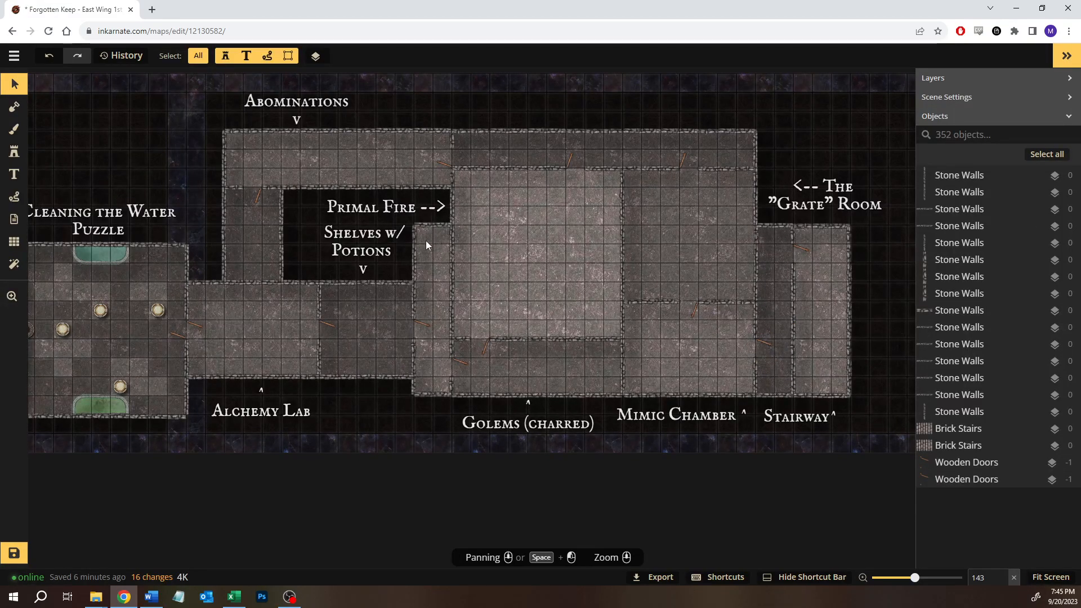
pyautogui.moveTo(426, 239); pyautogui.dragTo(441, 372)
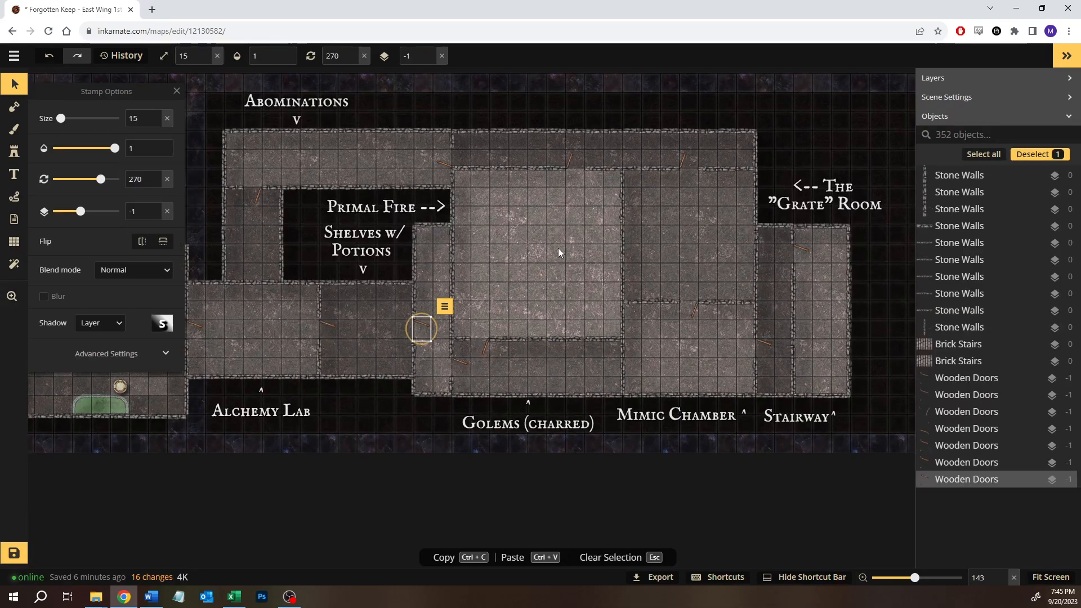
pyautogui.click(559, 252)
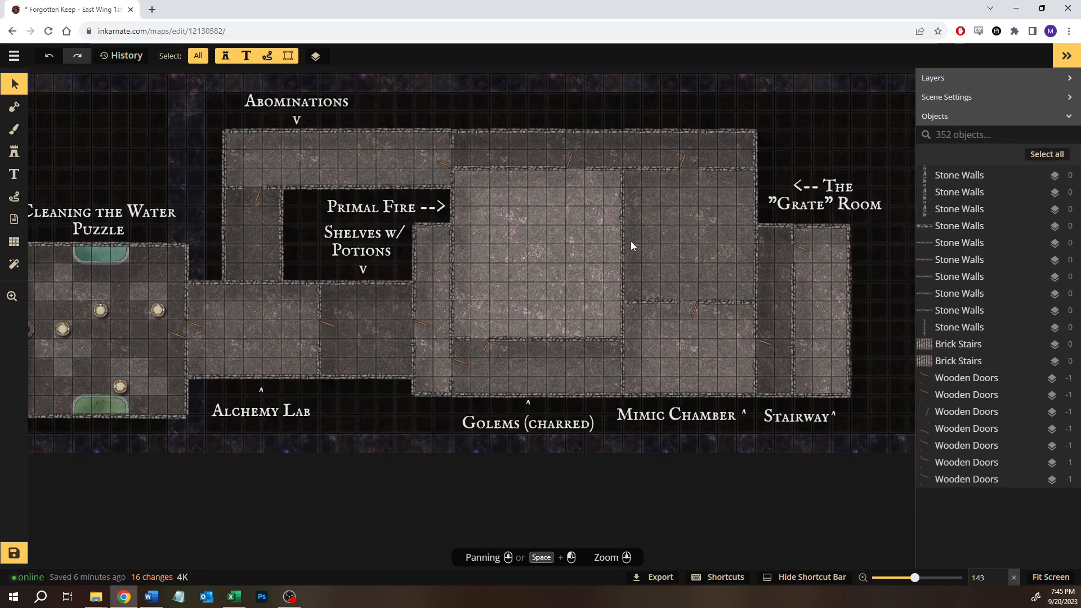
# Save the East Wing map and return to the overview of all maps
pyautogui.click(17, 544)
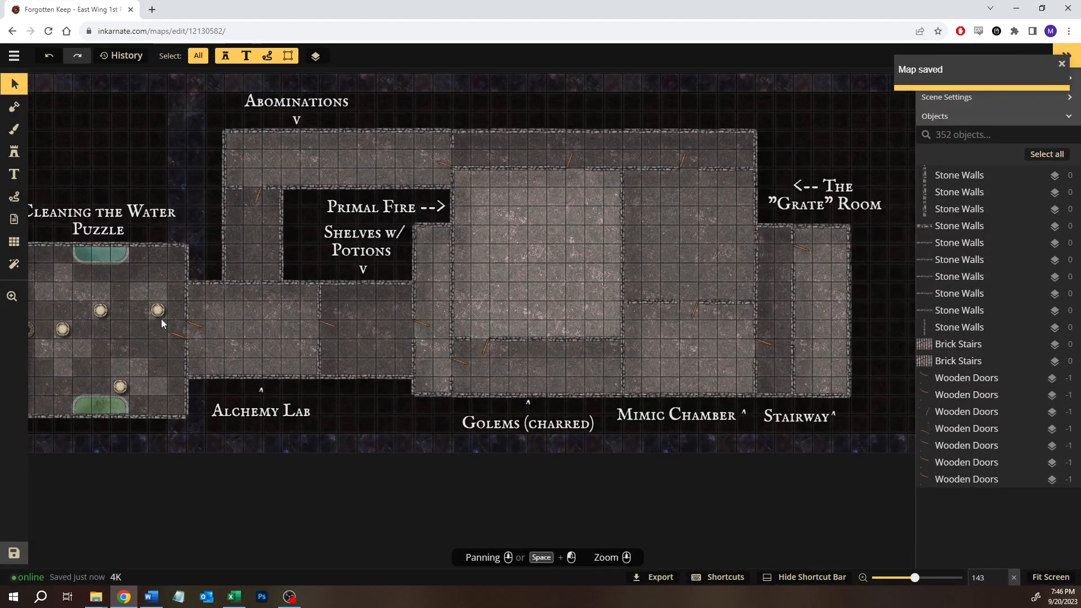
pyautogui.click(19, 61)
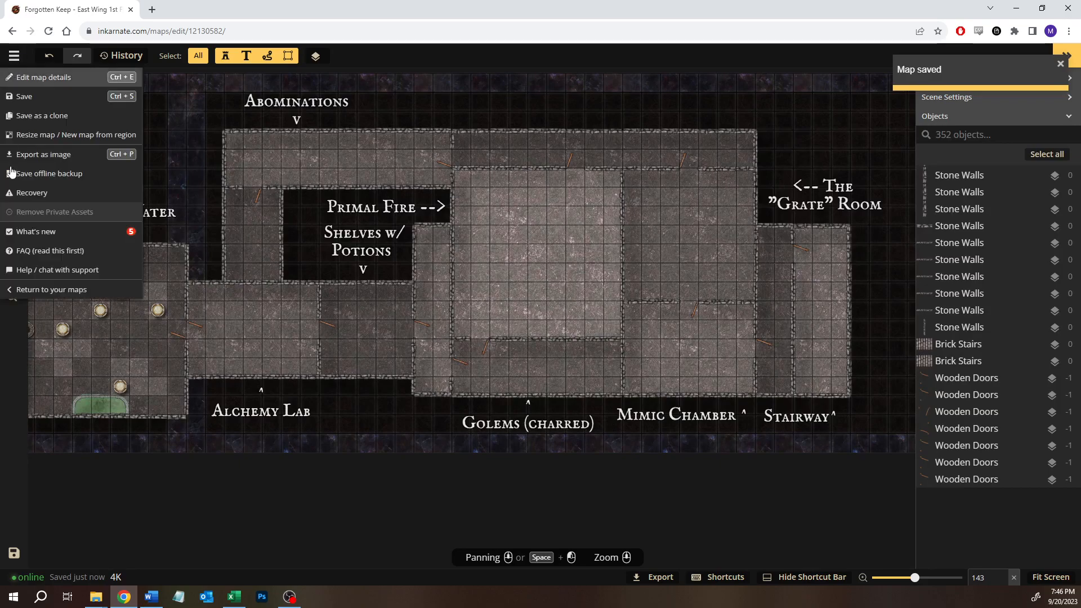
pyautogui.click(13, 294)
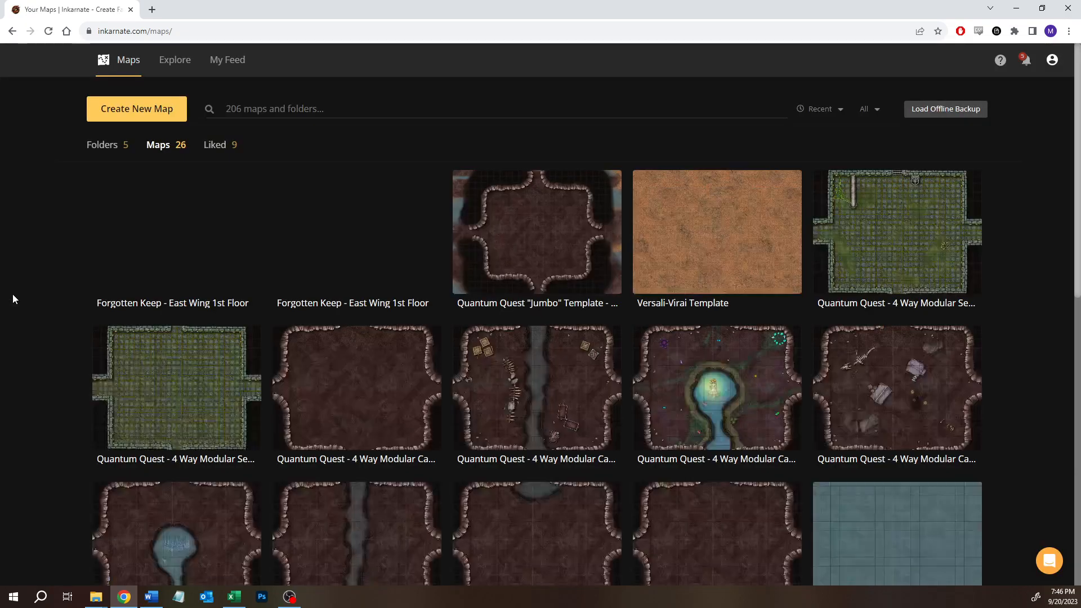
# Open the Patreon Posted folder and view the details page of the Versali-Virai Sewer P1 map
pyautogui.click(92, 148)
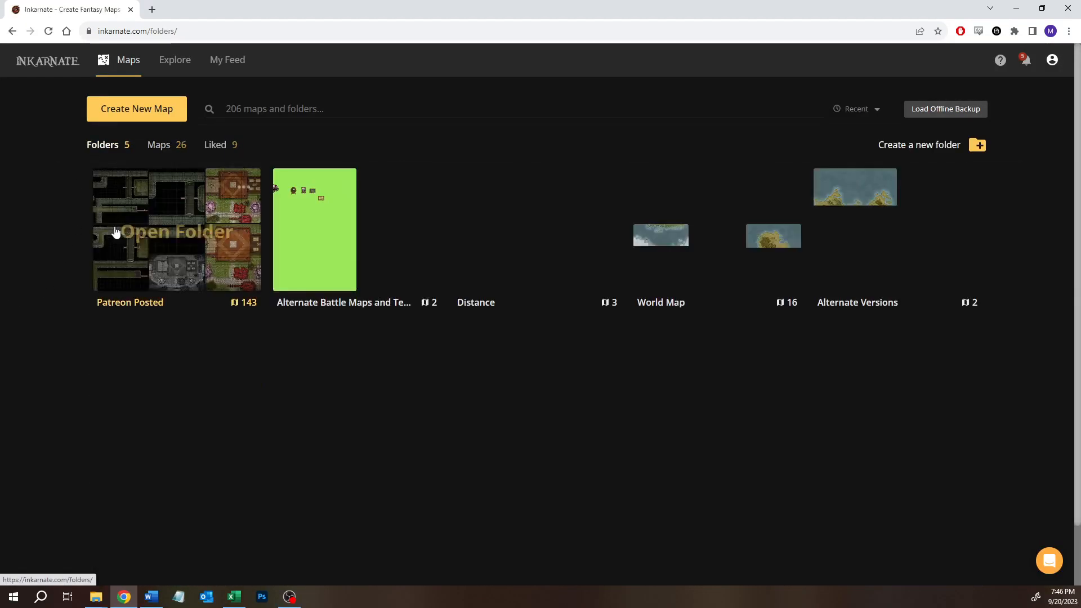
pyautogui.click(138, 235)
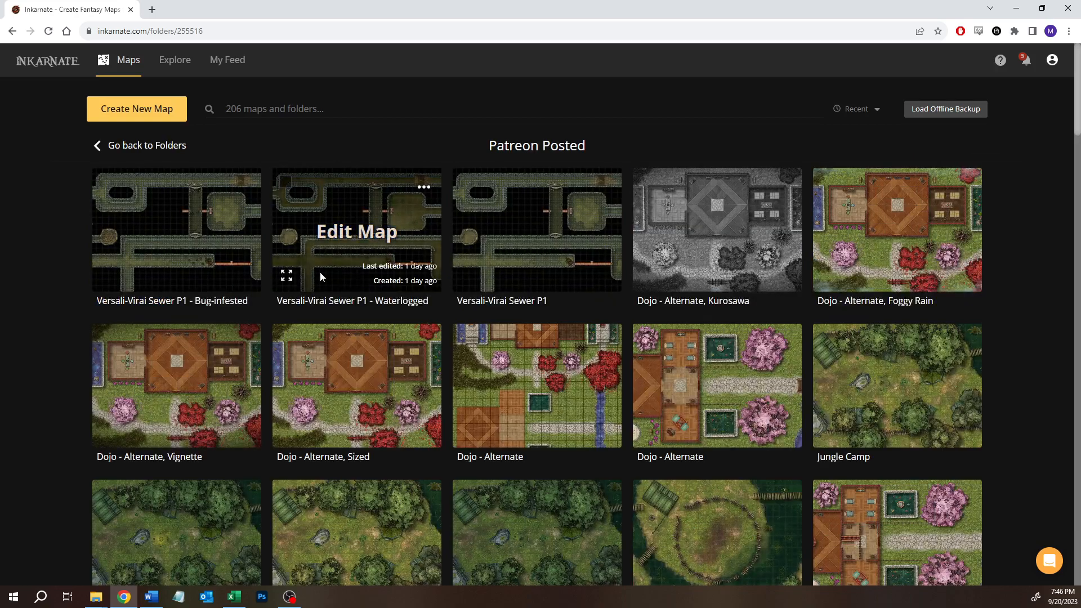
pyautogui.click(478, 277)
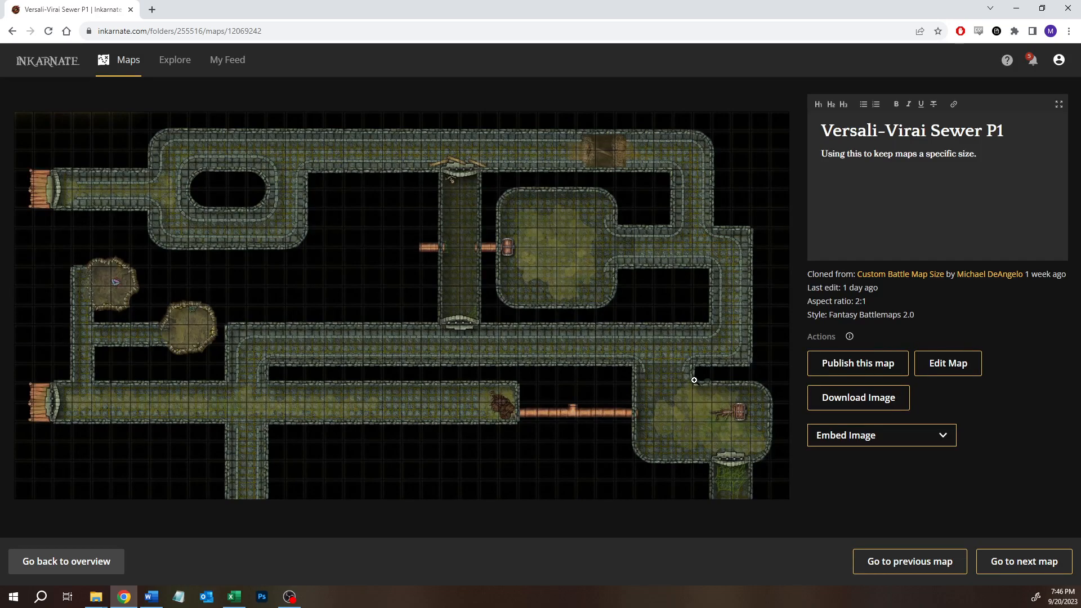
# Go to the Versali-Virai Sewer P1 - Waterlogged map and examine the grate and flooded channels in the enlarged view
pyautogui.click(911, 568)
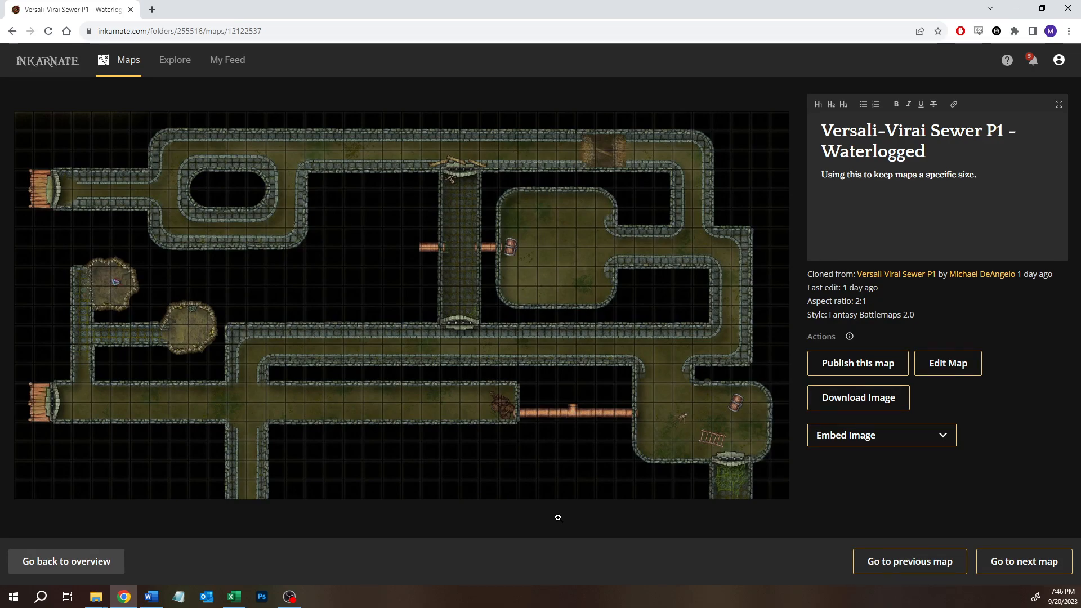
pyautogui.click(363, 240)
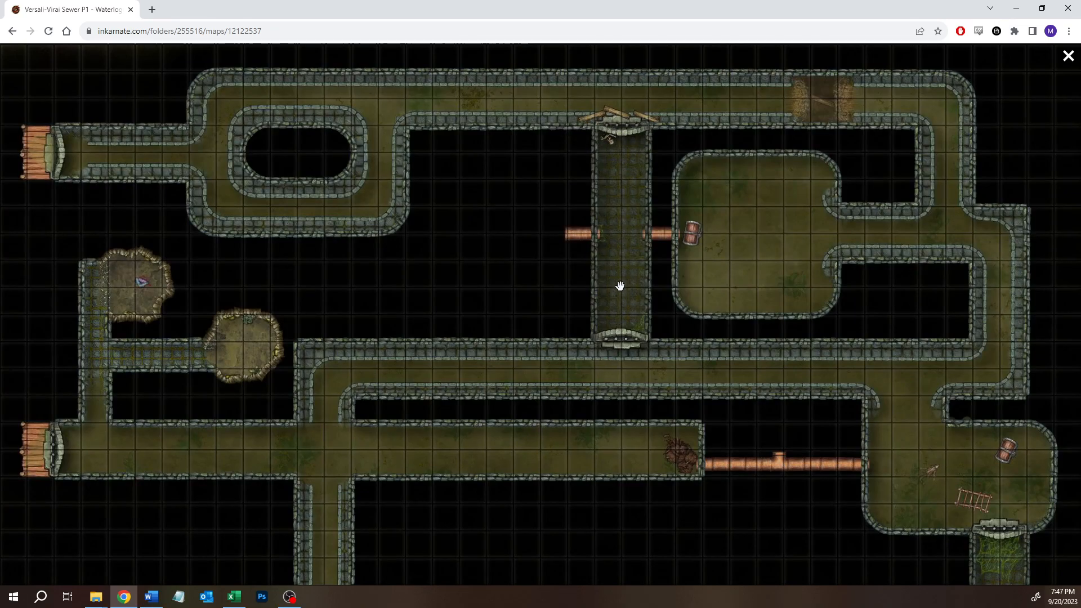
pyautogui.scroll(6, 633, 336)
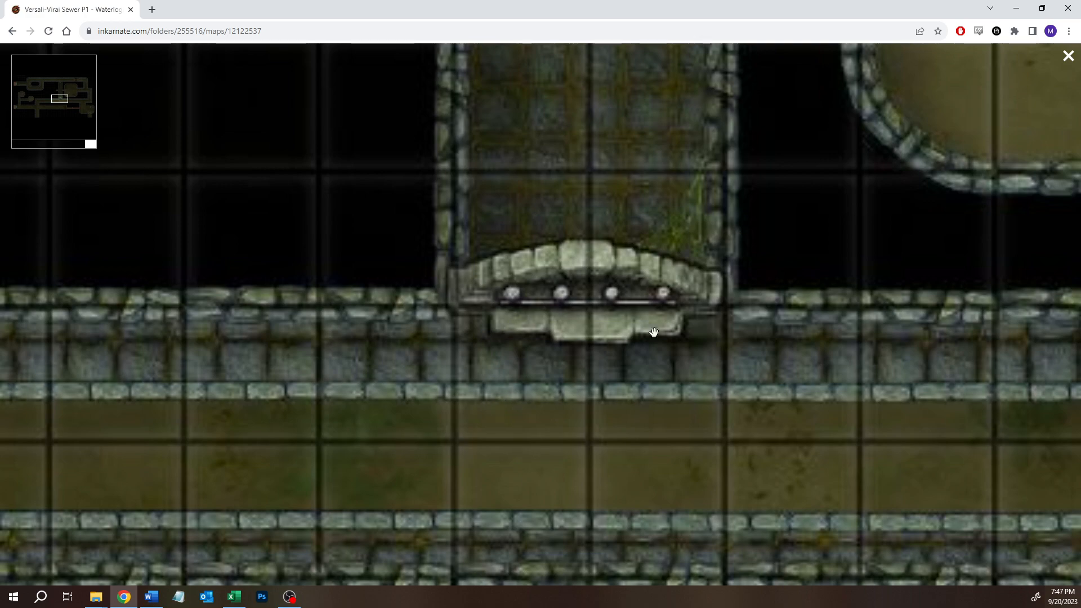
pyautogui.scroll(-5, 623, 343)
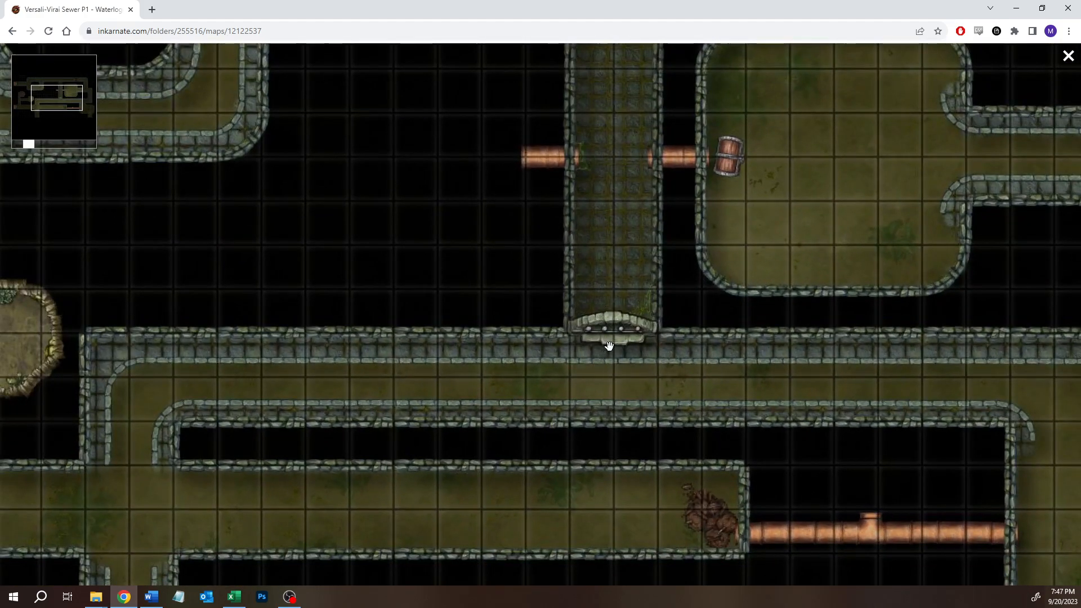
pyautogui.scroll(-4, 613, 237)
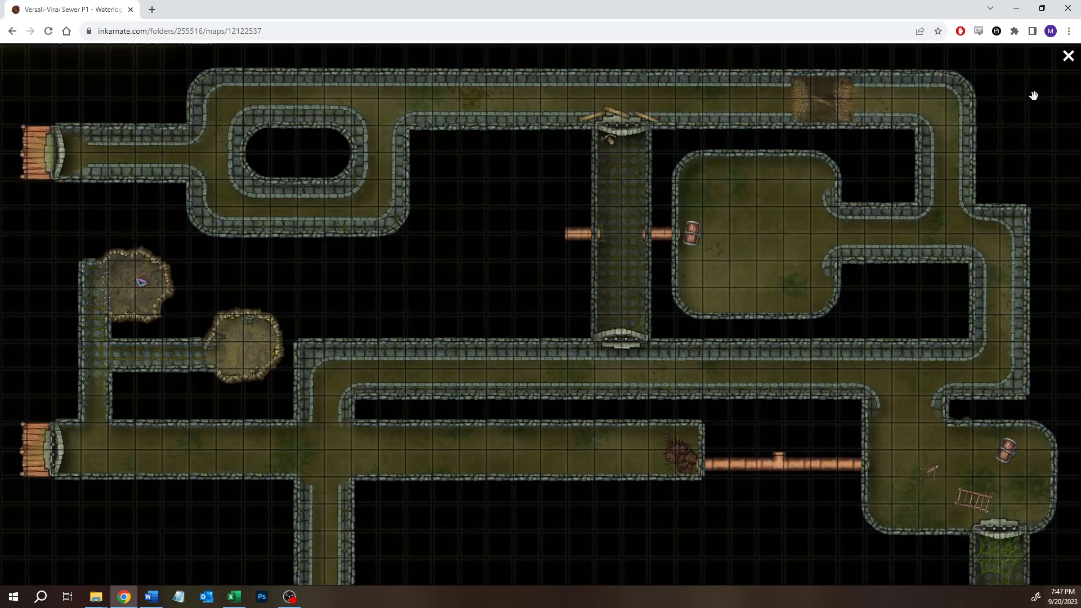
pyautogui.click(1068, 56)
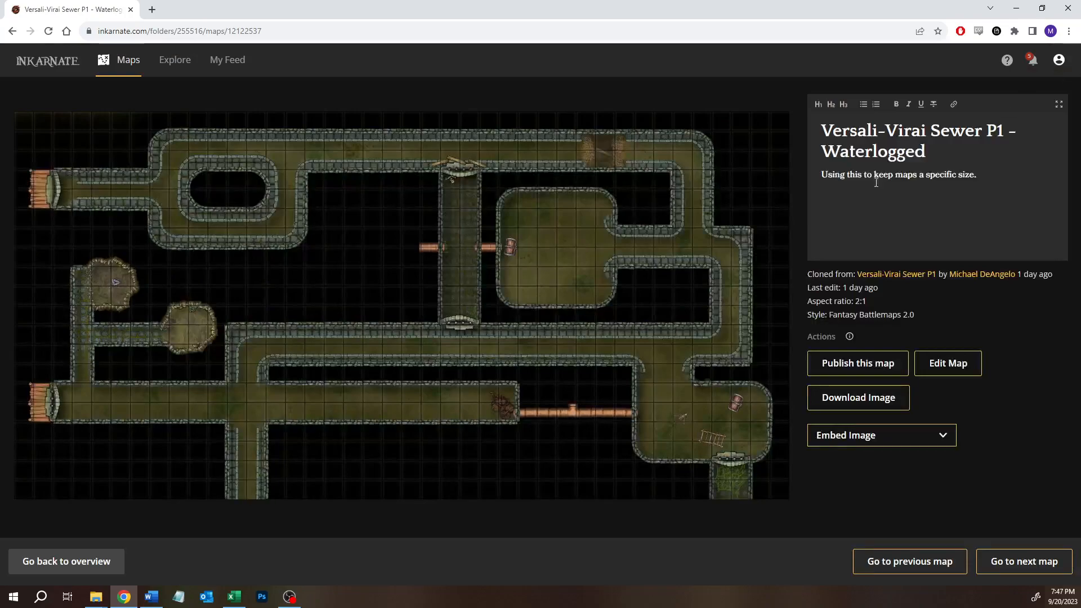
# Go to the Versali-Virai Sewer P1 - Bug-infested map and examine its southern tunnel and central grated corridor in the enlarged view
pyautogui.click(924, 562)
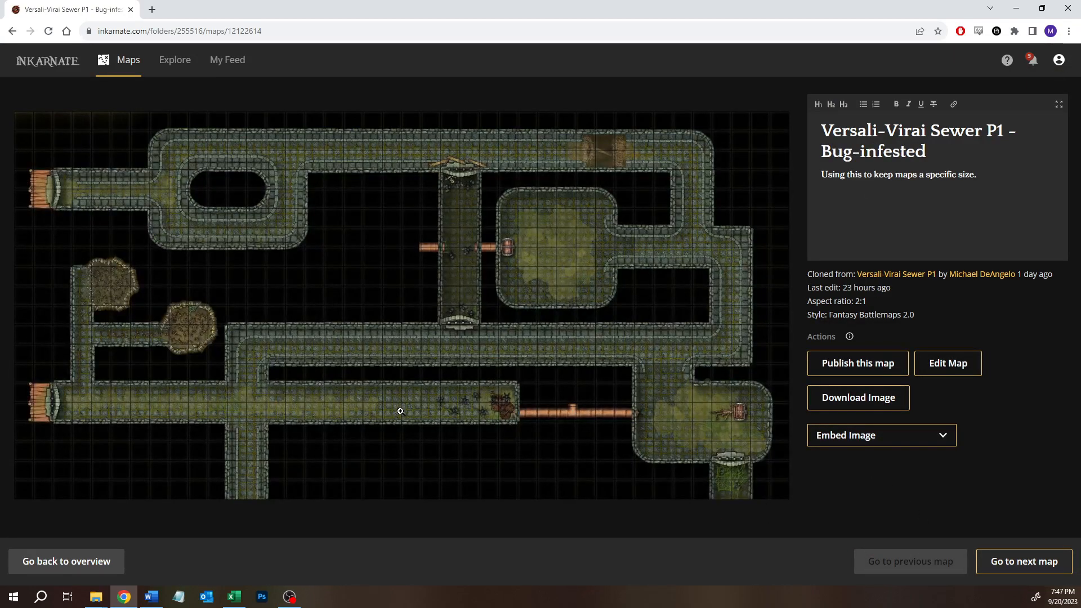
pyautogui.click(527, 402)
pyautogui.scroll(6, 627, 453)
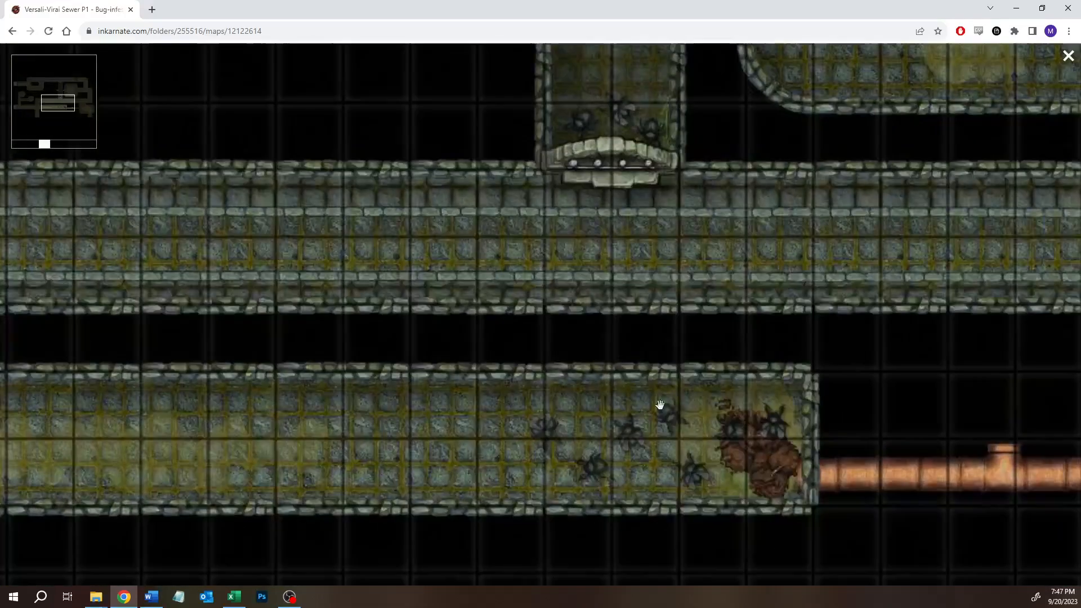
pyautogui.moveTo(660, 405); pyautogui.dragTo(365, 294)
pyautogui.moveTo(753, 357); pyautogui.dragTo(662, 360)
pyautogui.moveTo(382, 127); pyautogui.dragTo(683, 441)
pyautogui.moveTo(374, 282); pyautogui.dragTo(550, 398)
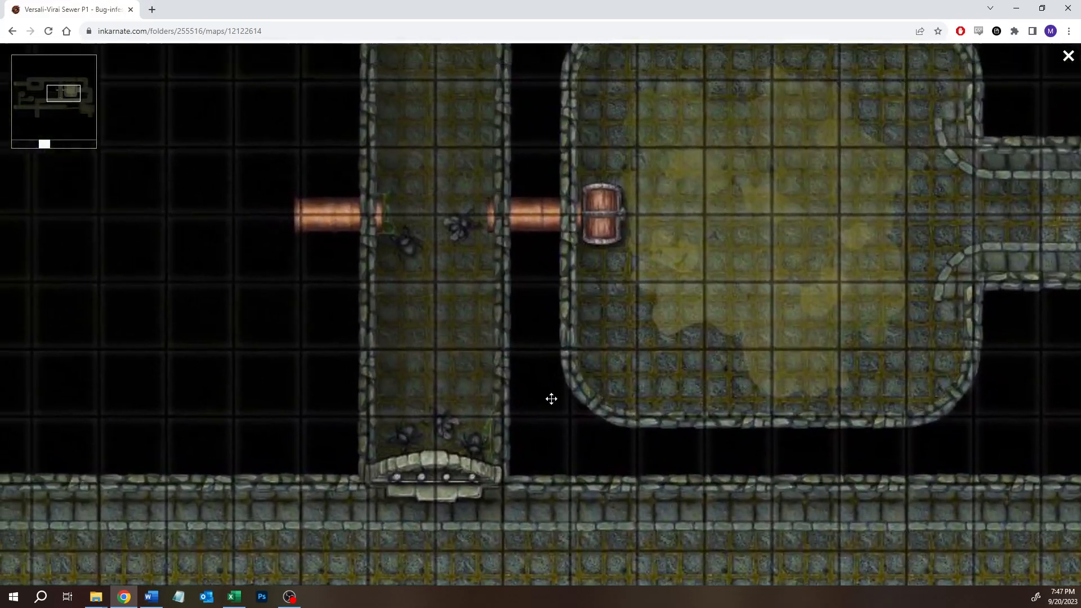
pyautogui.moveTo(376, 367); pyautogui.dragTo(442, 446)
pyautogui.moveTo(384, 372); pyautogui.dragTo(386, 465)
pyautogui.moveTo(469, 242); pyautogui.dragTo(426, 226)
pyautogui.moveTo(364, 390); pyautogui.dragTo(484, 217)
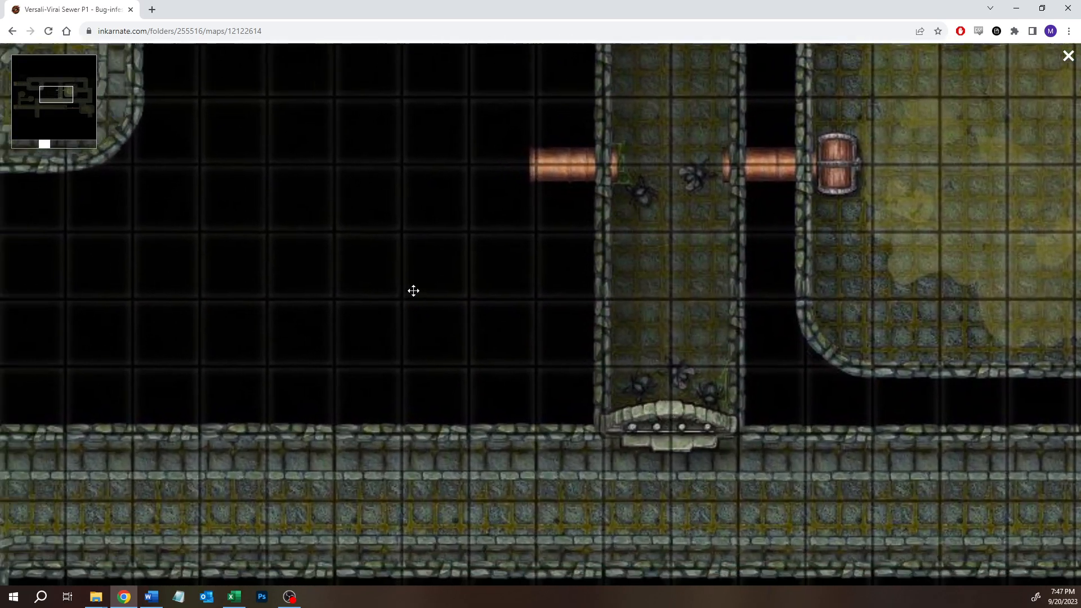
# Examine the two round dirt chambers in the west of the Bug-infested map, and close the enlarged view
pyautogui.scroll(-5, 327, 276)
pyautogui.scroll(5, 221, 330)
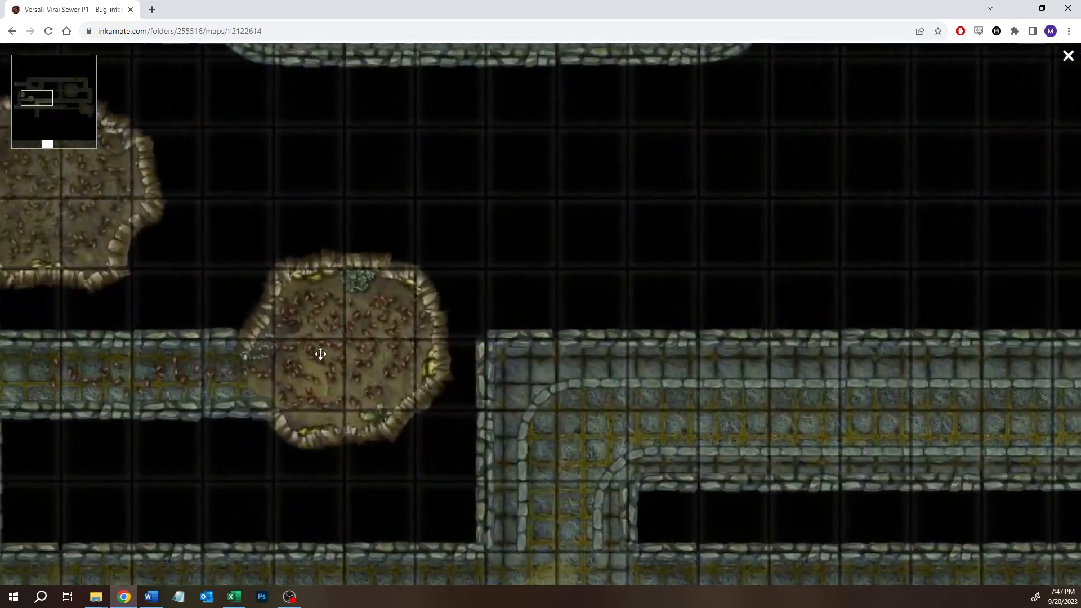
pyautogui.moveTo(319, 352); pyautogui.dragTo(434, 353)
pyautogui.moveTo(271, 284); pyautogui.dragTo(310, 280)
pyautogui.scroll(-5, 349, 311)
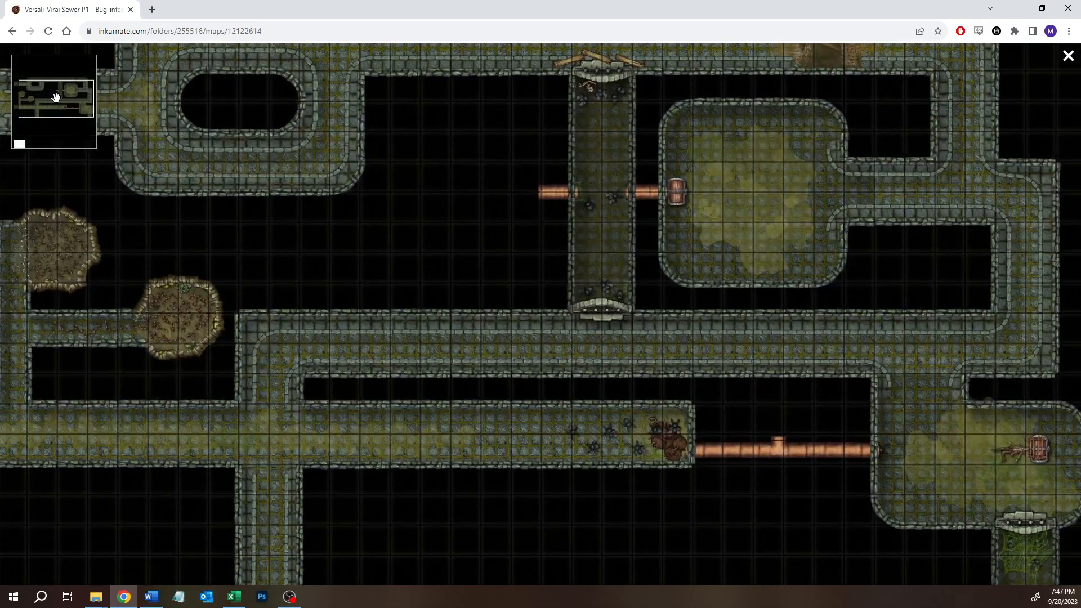
pyautogui.click(1069, 57)
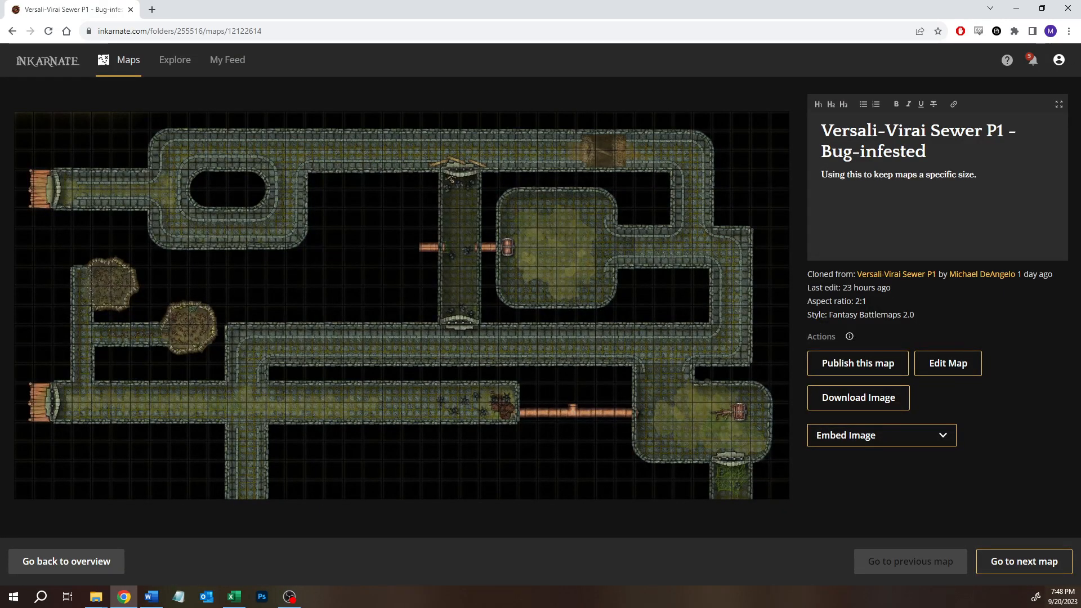
pyautogui.hotkey('alt', 'Tab')
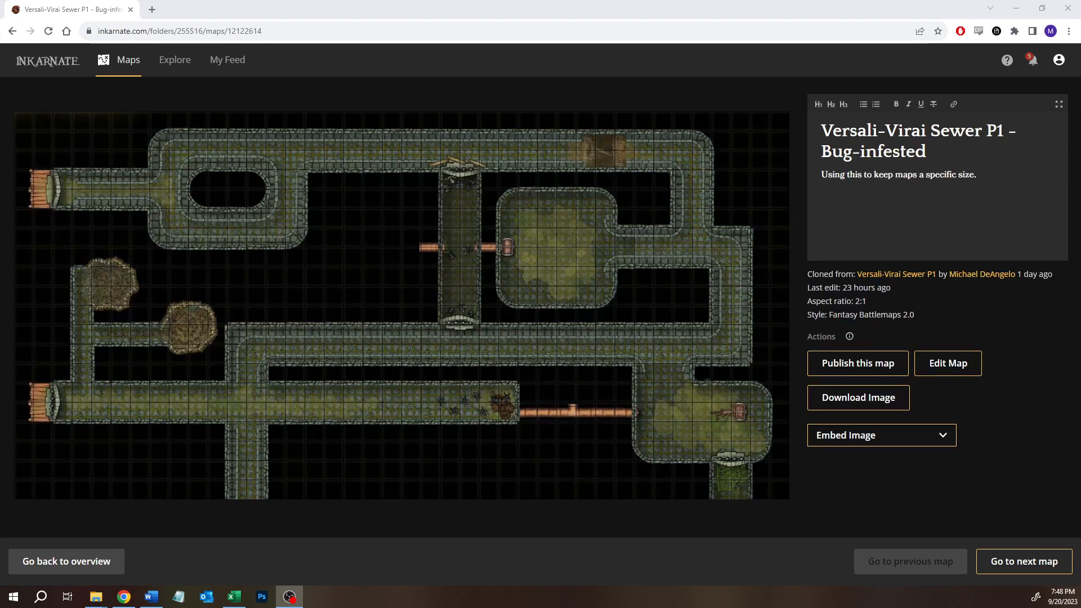